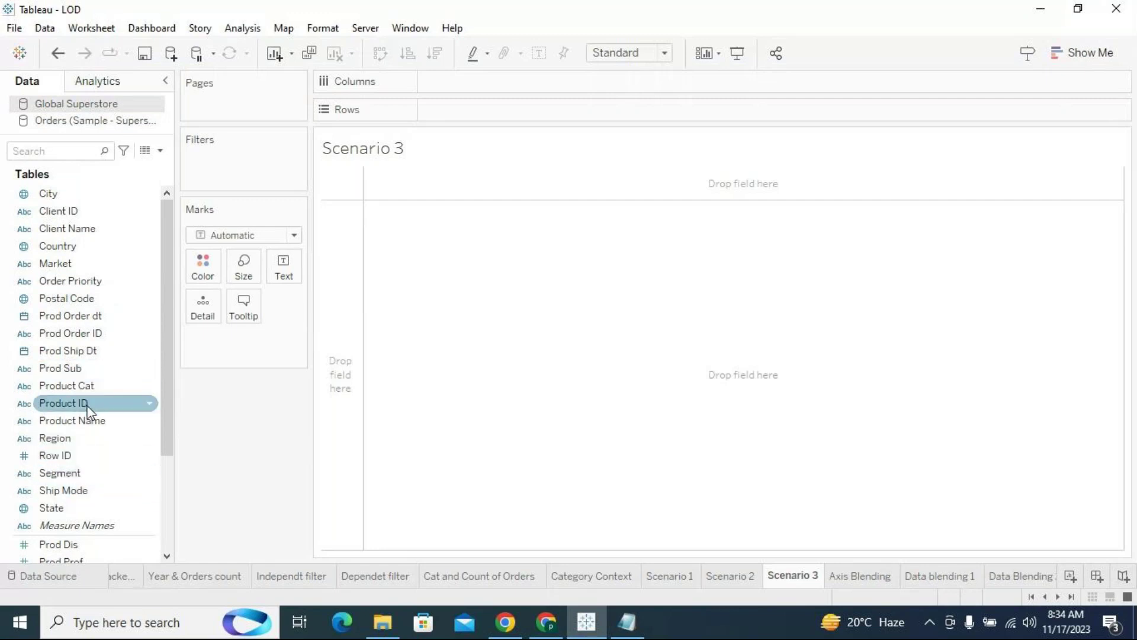
# Step: Place Prod Sub and Prod Order dt on Rows, showing the order date as a discrete exact date
pyautogui.moveTo(83, 373); pyautogui.dragTo(487, 122)
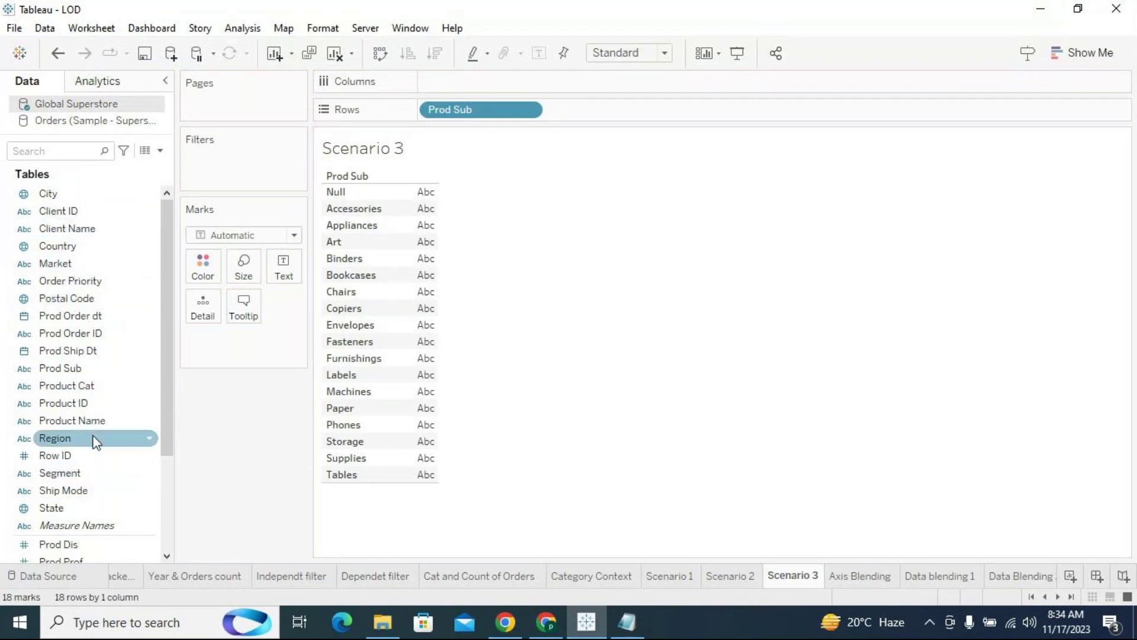
pyautogui.scroll(-1, 94, 443)
pyautogui.scroll(1, 95, 443)
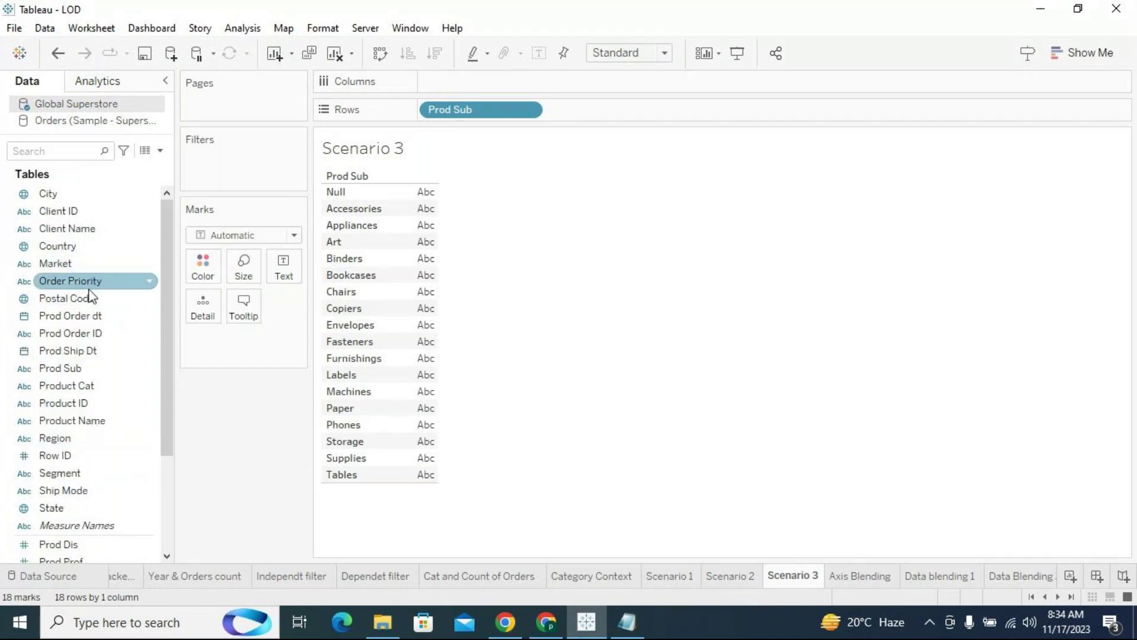
pyautogui.moveTo(88, 315); pyautogui.dragTo(626, 110)
pyautogui.click(660, 114)
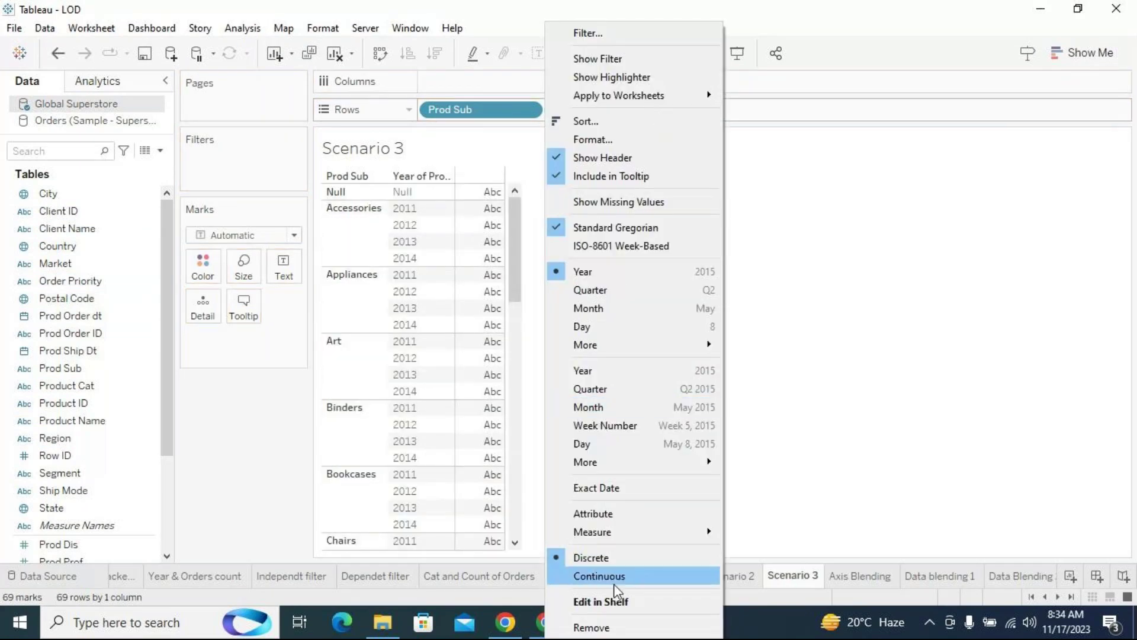
pyautogui.click(628, 488)
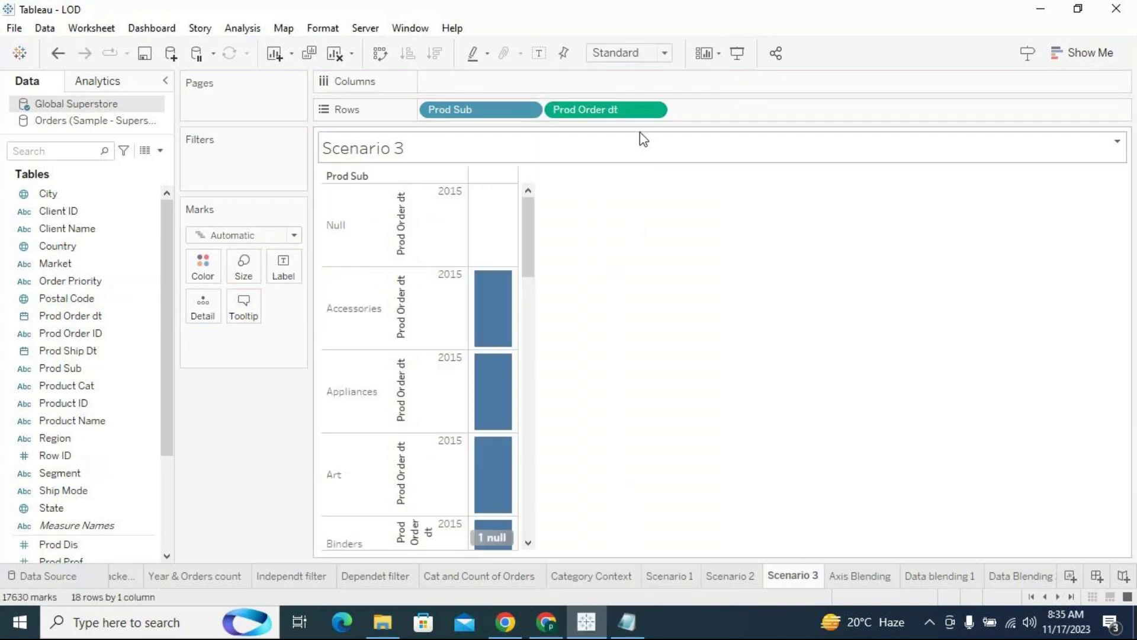
pyautogui.click(655, 112)
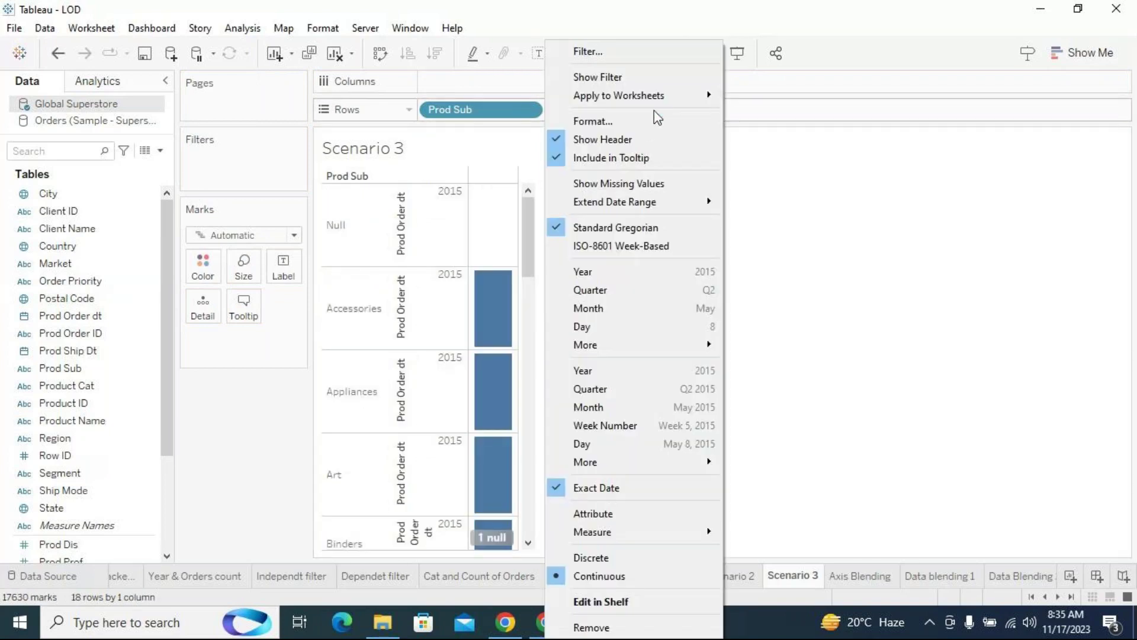
pyautogui.click(595, 560)
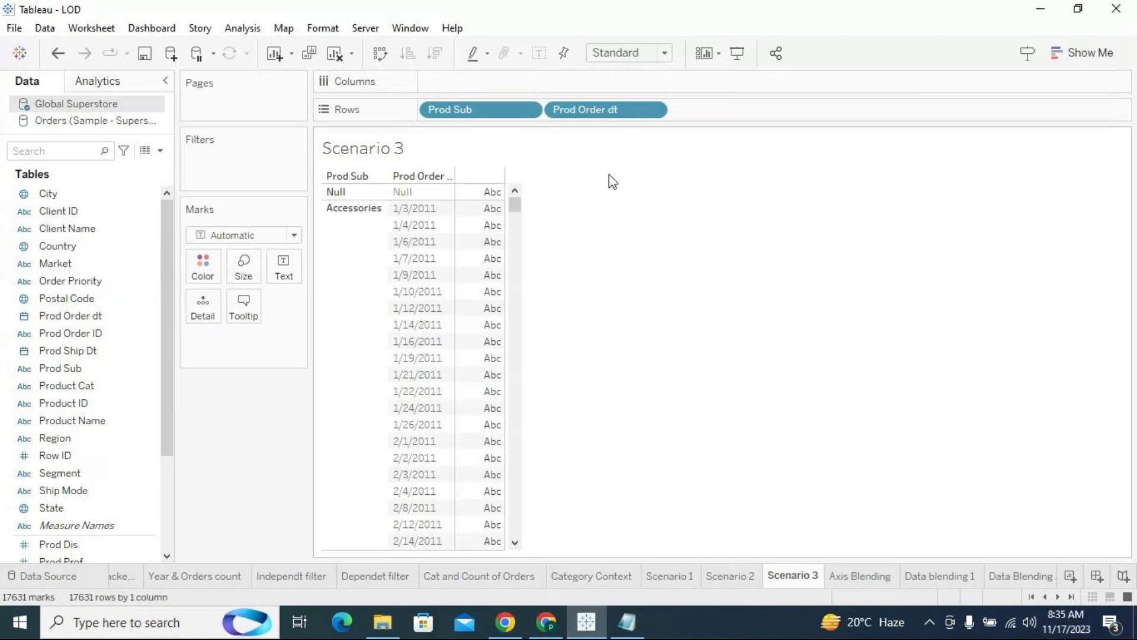
# Step: Aggregate Prod Order dt on Rows to its maximum for each product sub-category
pyautogui.click(654, 111)
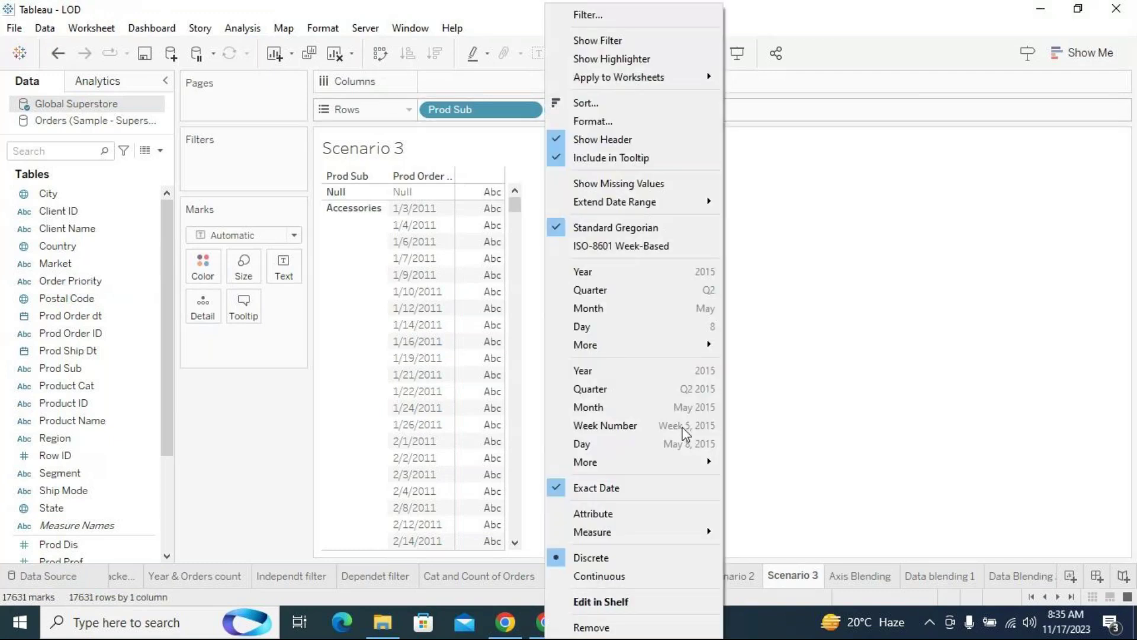
pyautogui.moveTo(711, 204)
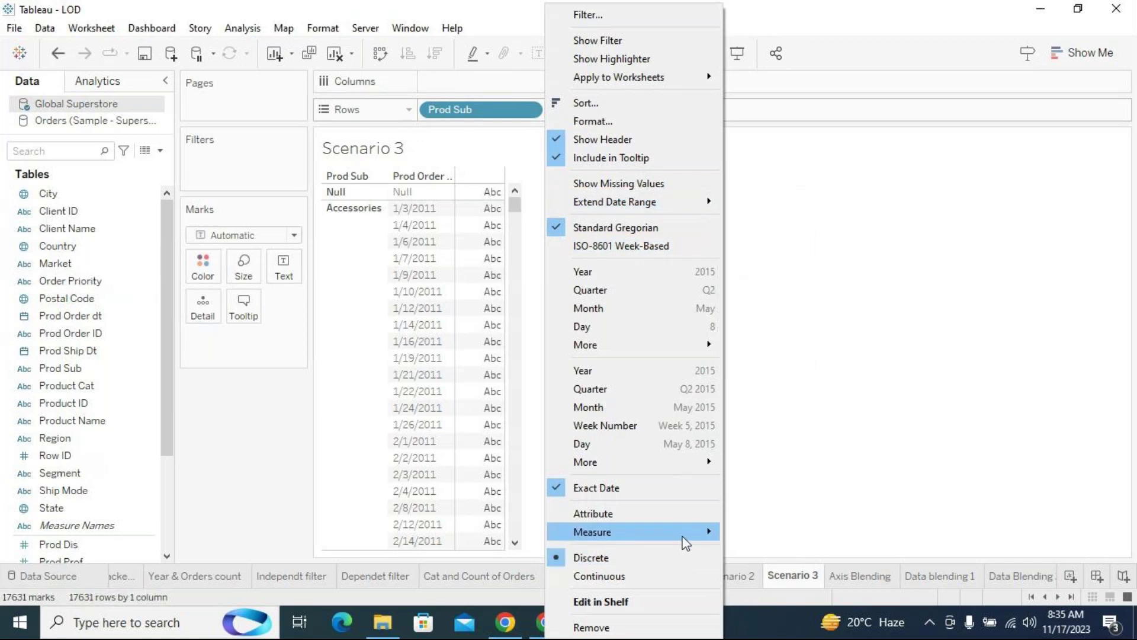
pyautogui.moveTo(681, 536)
pyautogui.click(764, 587)
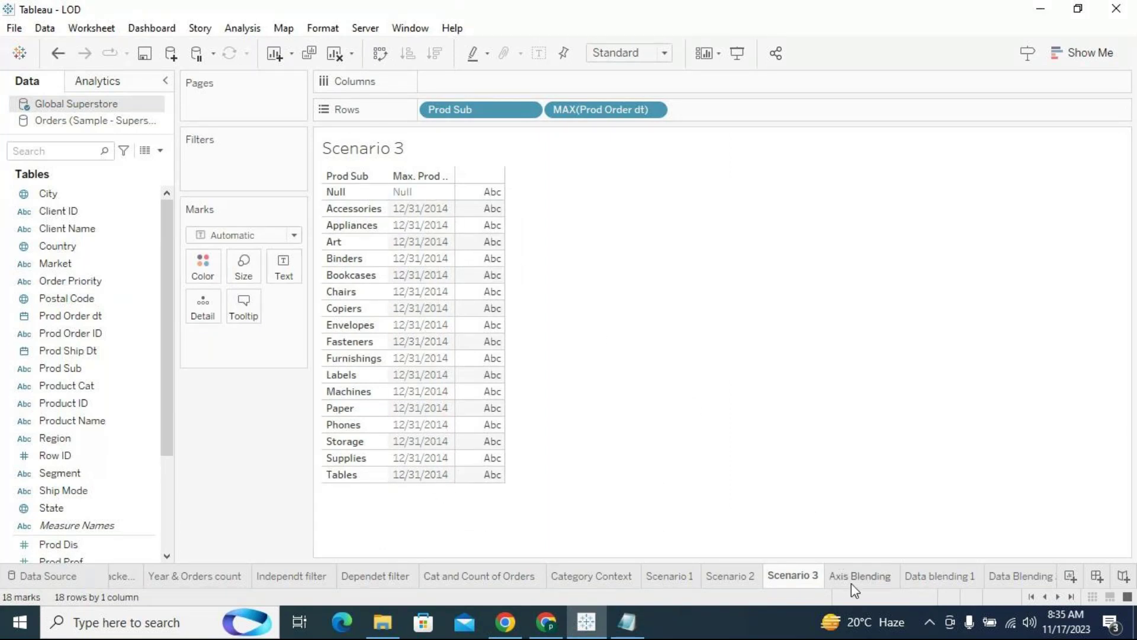
# Step: Clear the sheet and place Sub-Category from the Orders (Sample - Superstore) data source on Rows
pyautogui.click(335, 53)
pyautogui.click(122, 127)
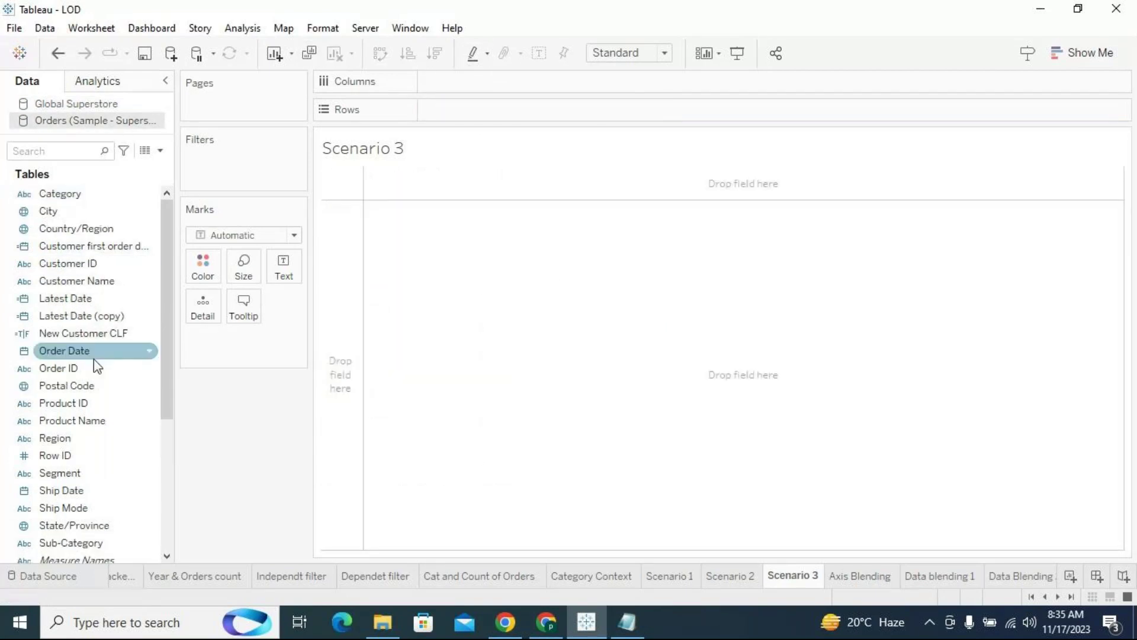
pyautogui.scroll(-1, 98, 396)
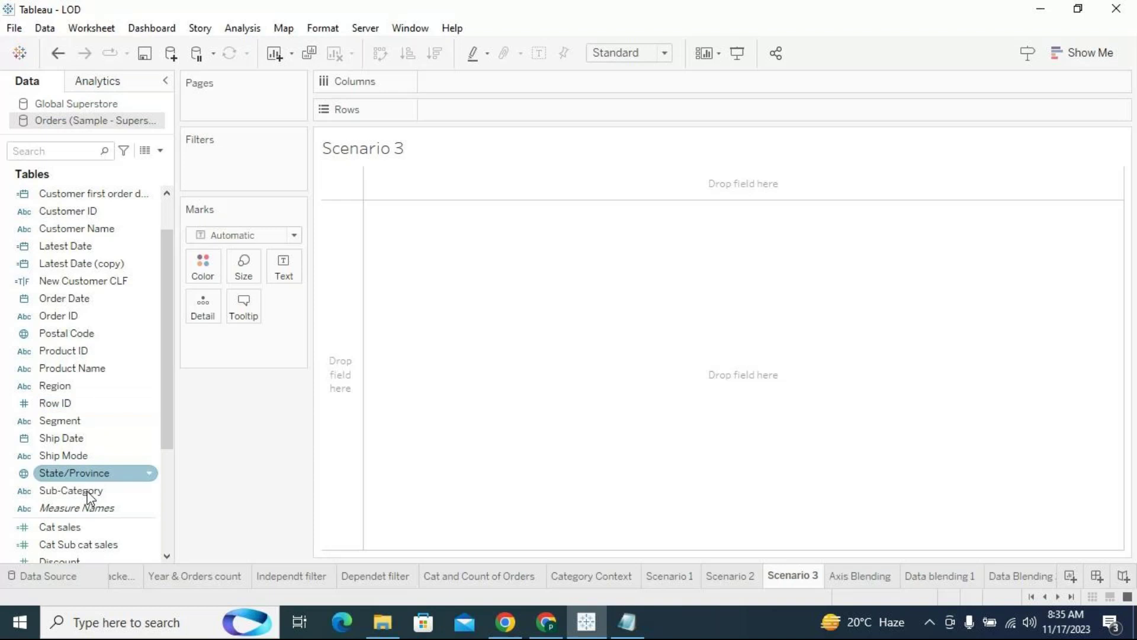
pyautogui.moveTo(89, 491); pyautogui.dragTo(482, 198)
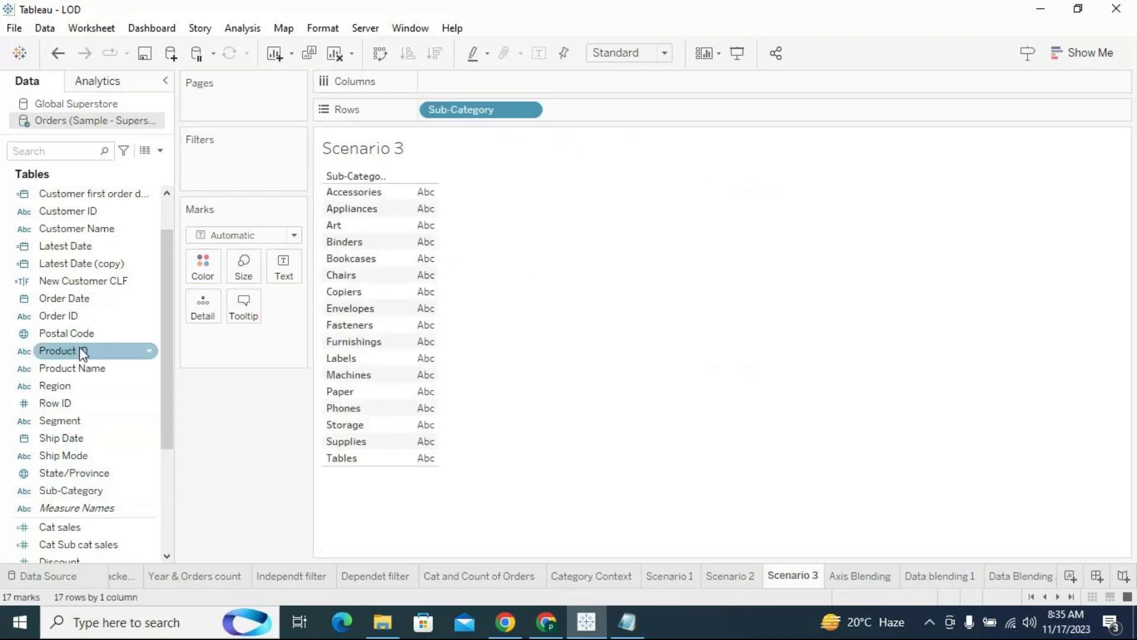
# Step: Add Order Date to Rows after Sub-Category and aggregate it to its maximum
pyautogui.scroll(1, 83, 349)
pyautogui.moveTo(83, 351); pyautogui.dragTo(632, 114)
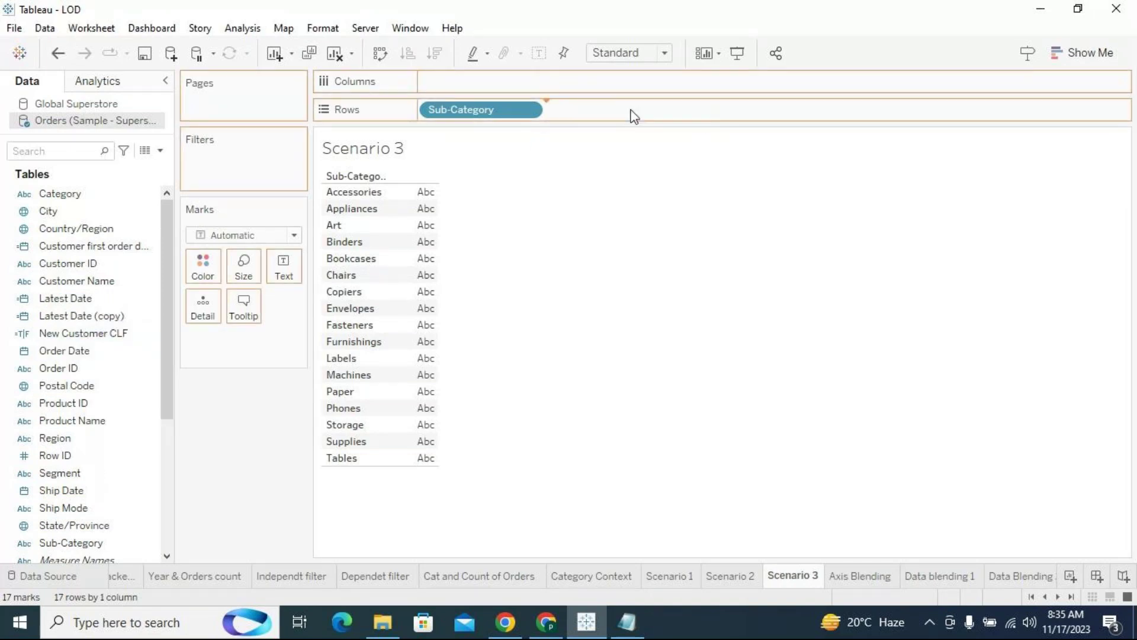
pyautogui.click(656, 111)
pyautogui.moveTo(670, 532)
pyautogui.click(783, 589)
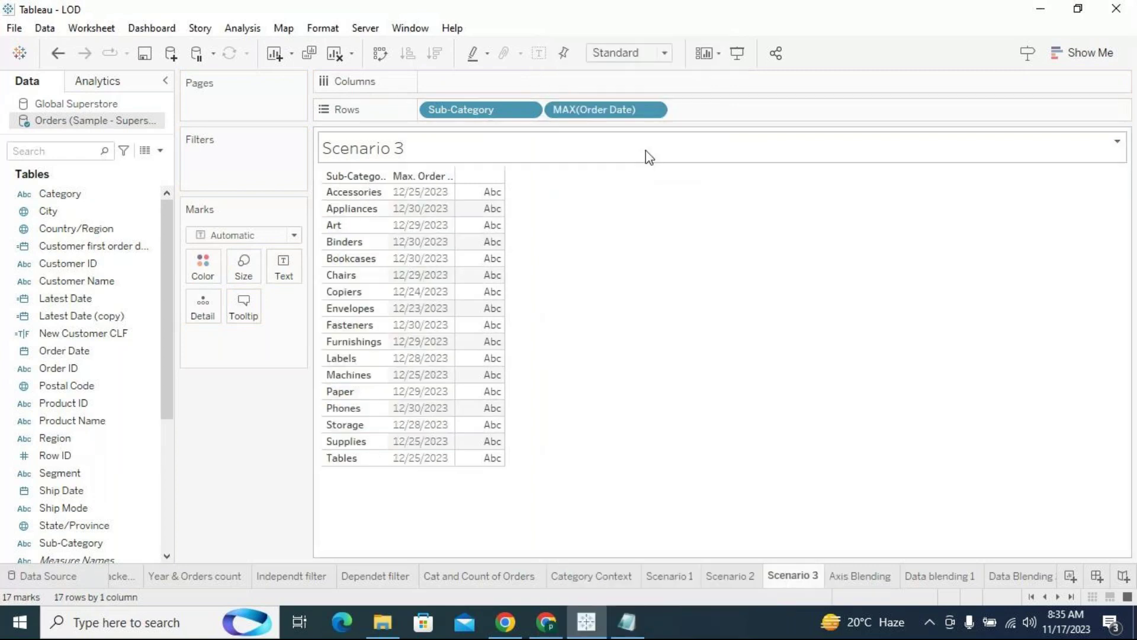
pyautogui.click(655, 112)
pyautogui.click(834, 198)
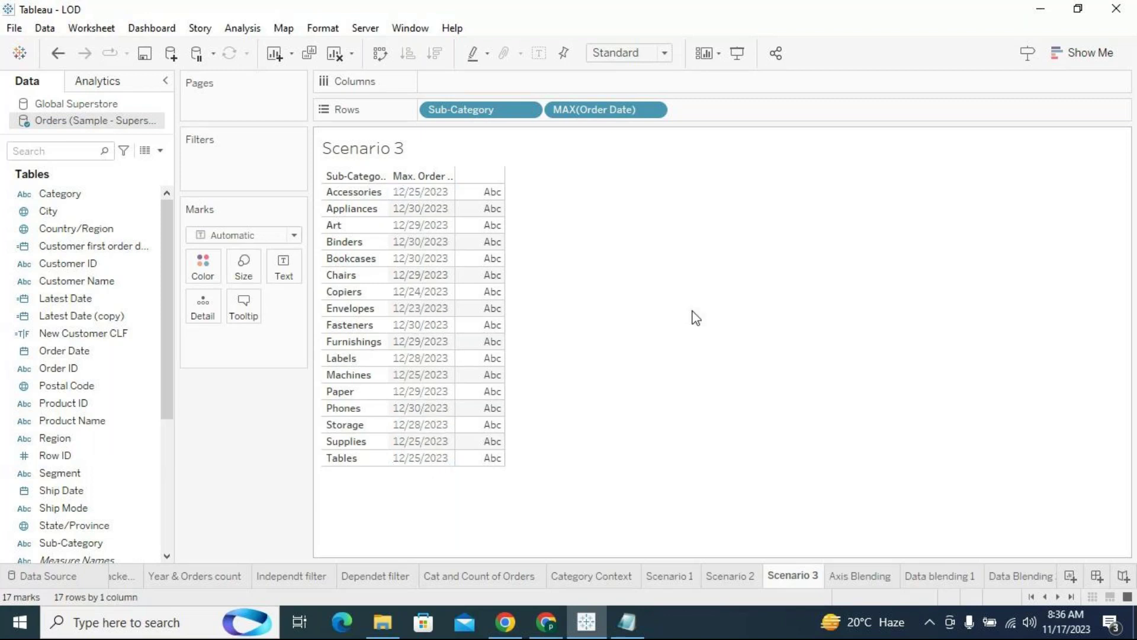
# Step: Switch to the LOD notes in Notepad, review the week and day thresholds of scenario 3, and return to Tableau
pyautogui.click(640, 630)
pyautogui.click(228, 254)
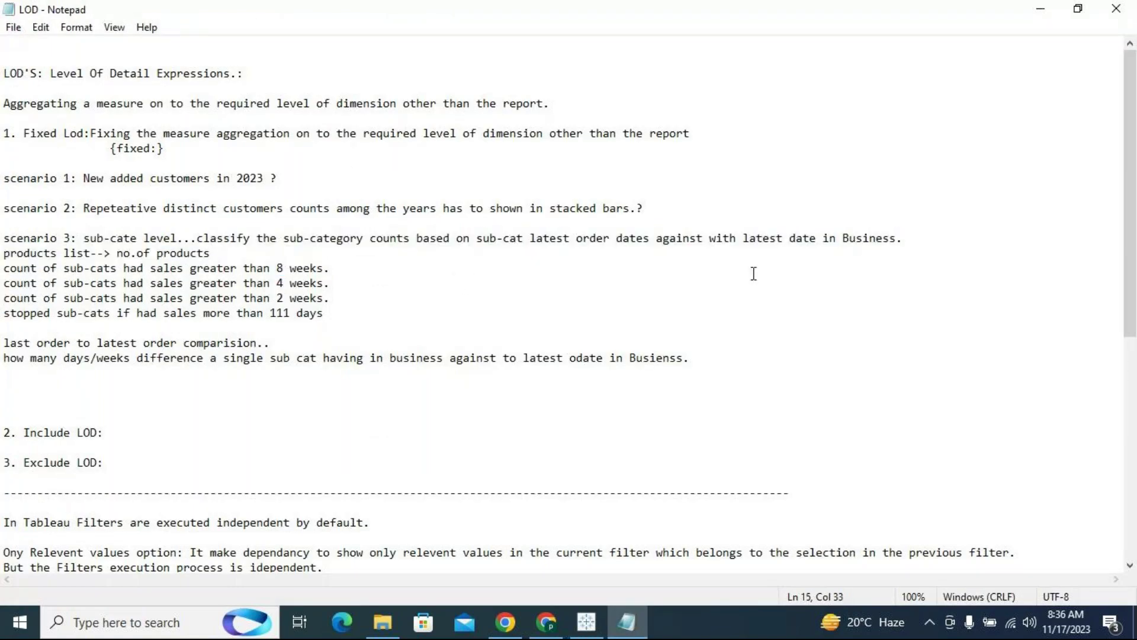
pyautogui.doubleClick(280, 269)
pyautogui.write('8')
pyautogui.doubleClick(281, 283)
pyautogui.doubleClick(279, 298)
pyautogui.doubleClick(279, 313)
pyautogui.click(385, 373)
pyautogui.click(1038, 9)
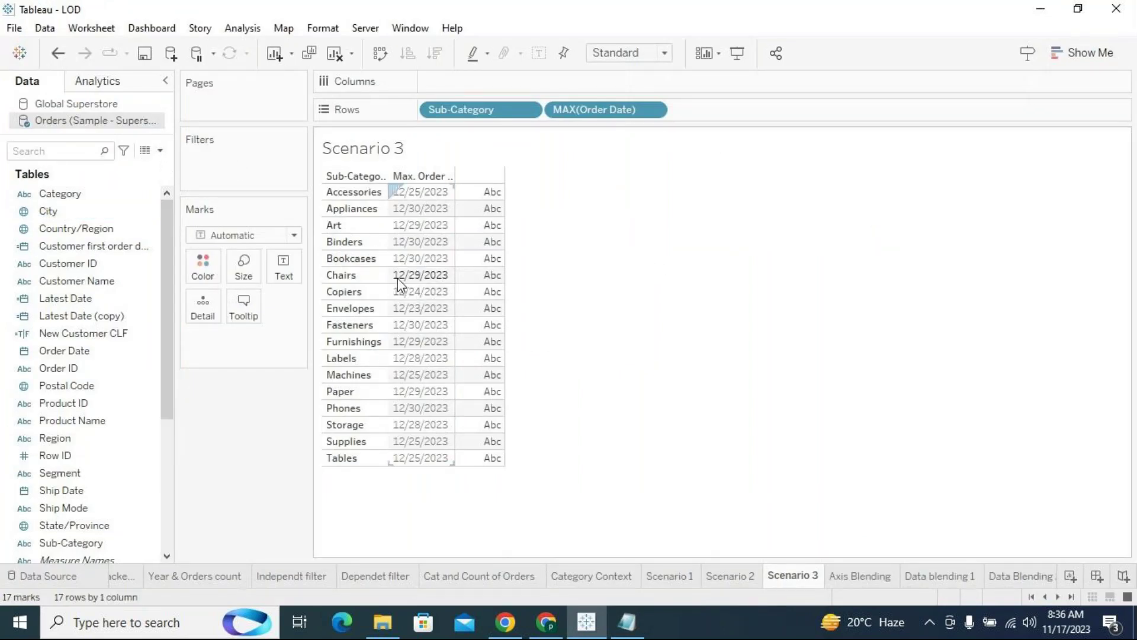
# Step: Widen the Sub-Category column and add Latest Date to Rows after the maximum order date
pyautogui.moveTo(388, 272); pyautogui.dragTo(408, 273)
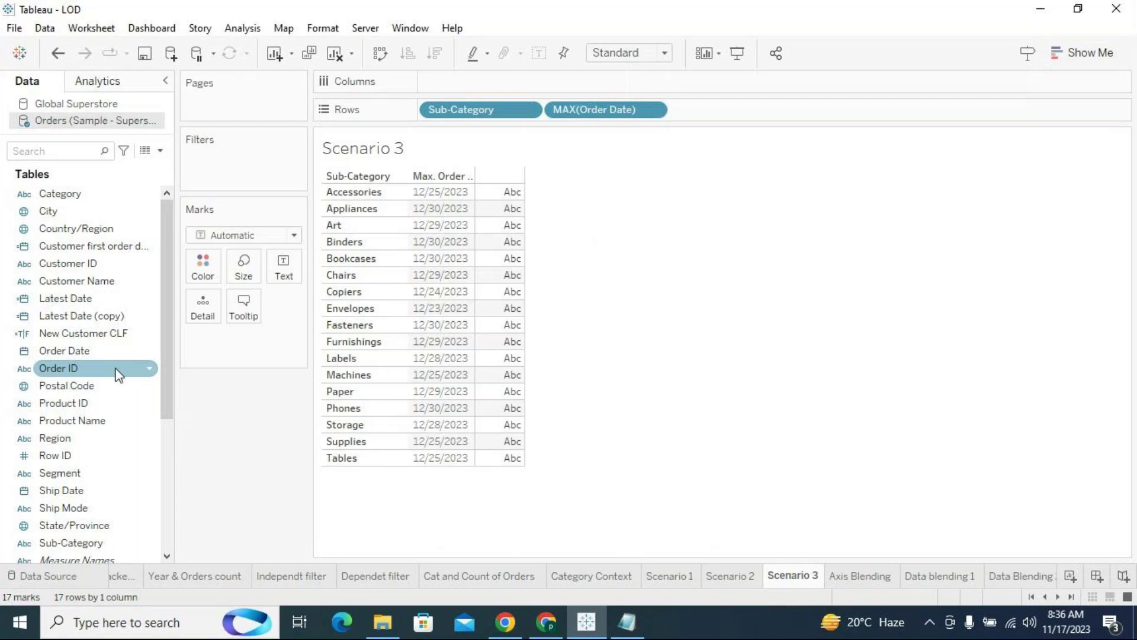
pyautogui.moveTo(115, 301); pyautogui.dragTo(837, 118)
pyautogui.rightClick(76, 298)
pyautogui.press('Escape')
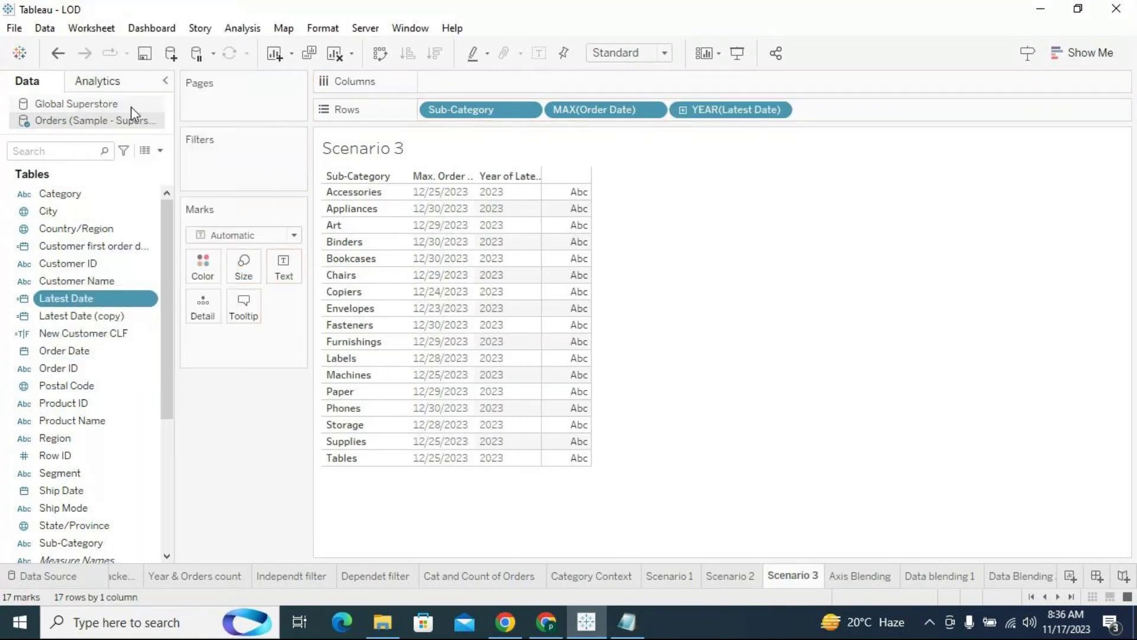
# Step: Review the formula of the Latest Date calculated field without changing it
pyautogui.rightClick(100, 298)
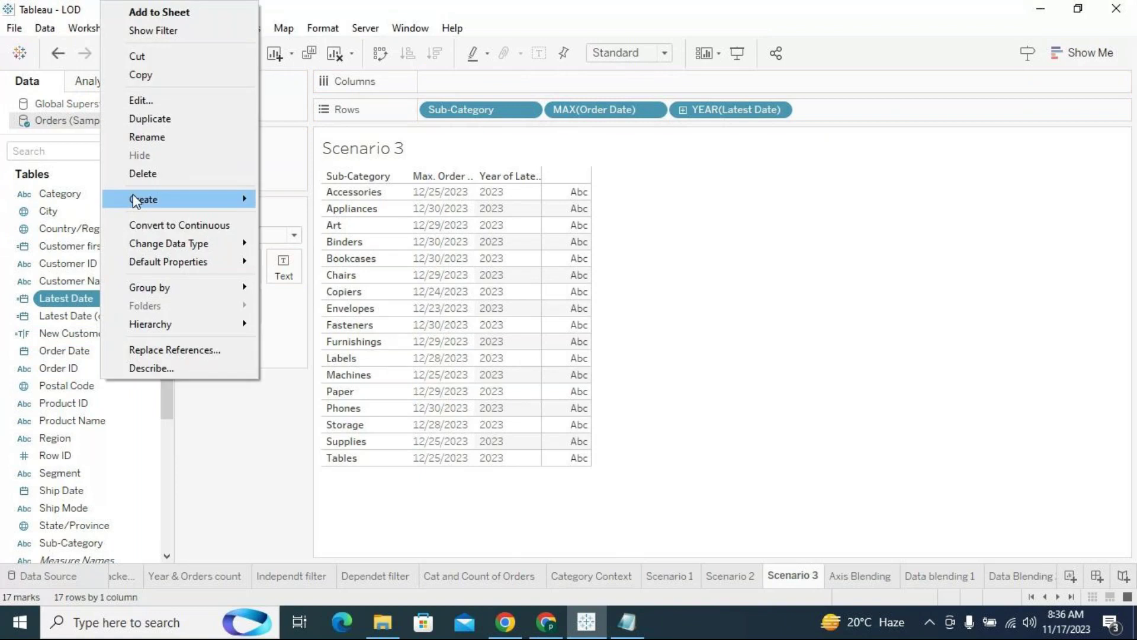
pyautogui.click(148, 103)
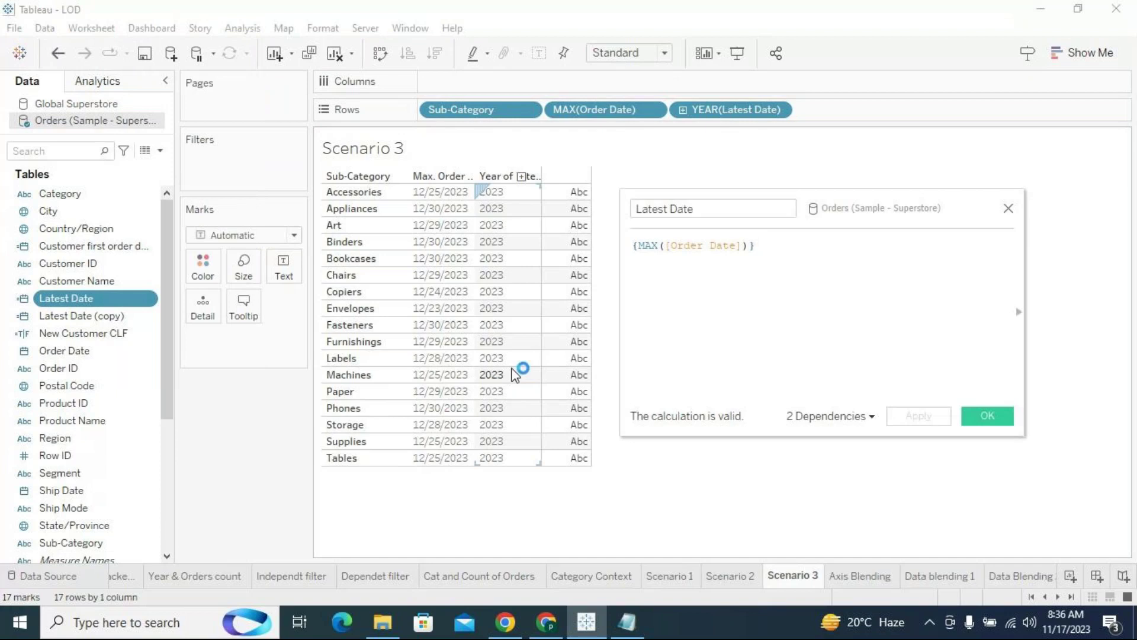
pyautogui.click(983, 418)
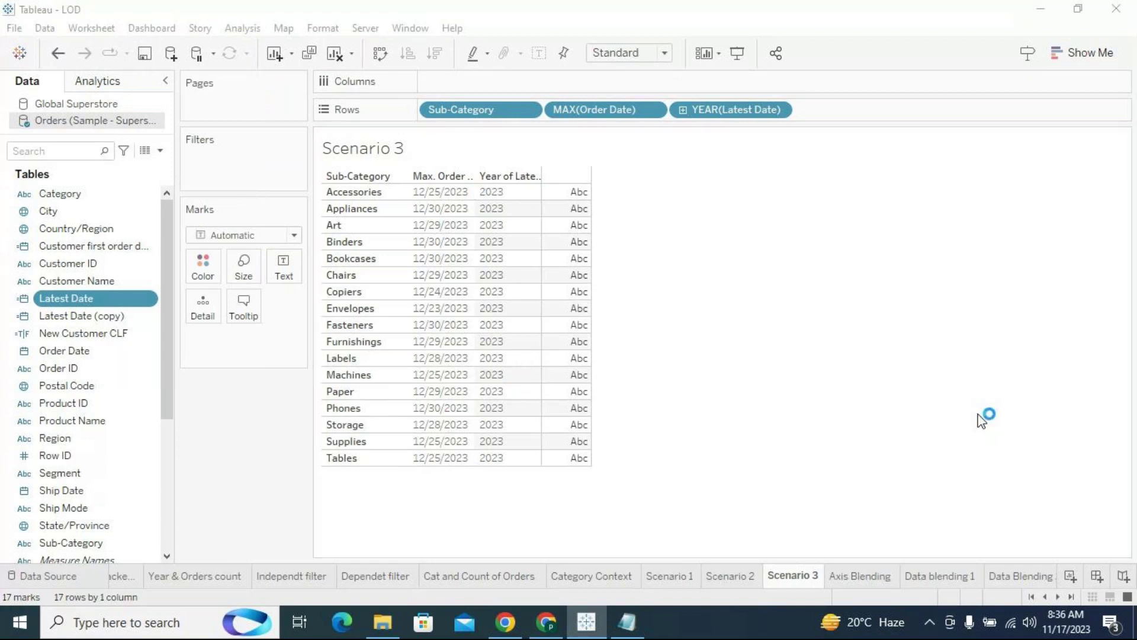
pyautogui.click(152, 302)
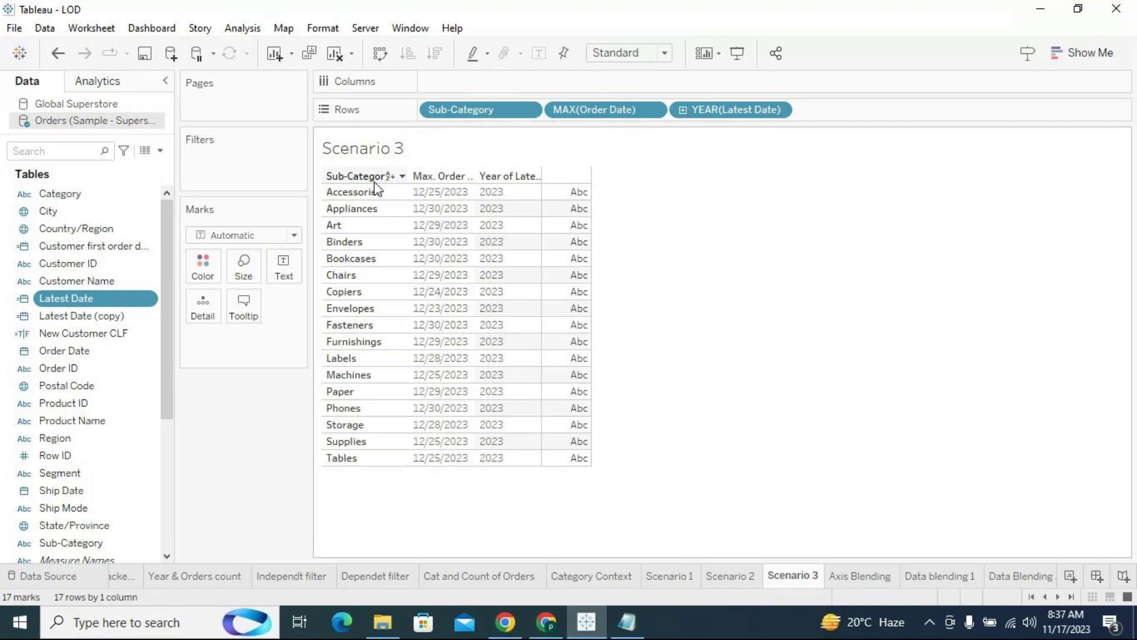
# Step: Create a calculated field named "Sub cat Latest date" in the Orders (Sample - Superstore) data source
pyautogui.click(160, 151)
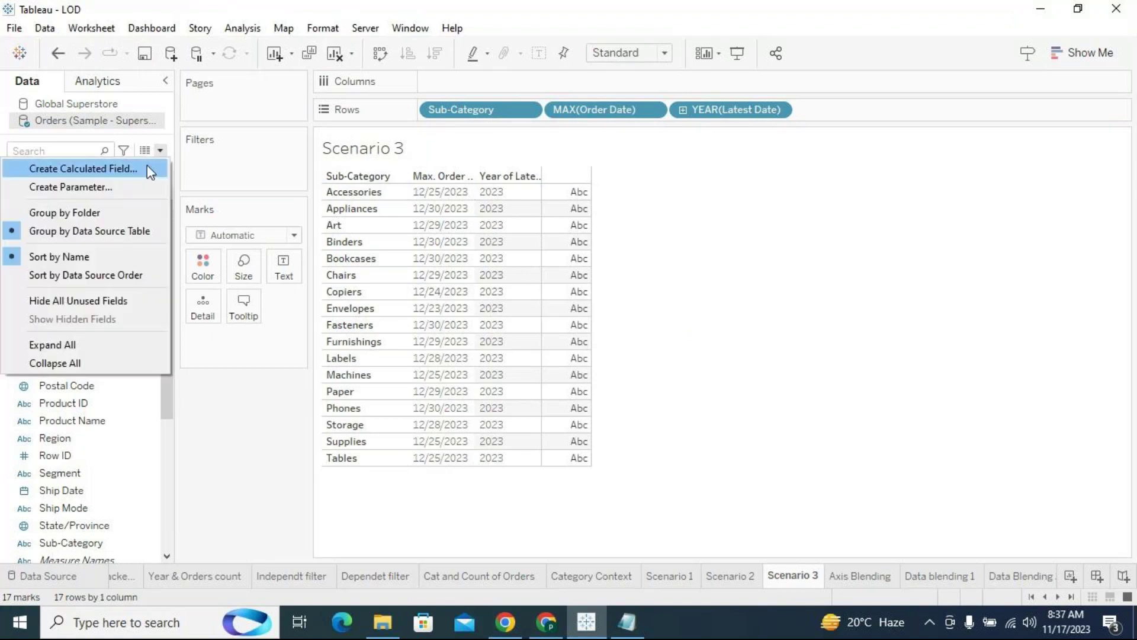
pyautogui.click(147, 168)
pyautogui.write('Sub cat Late')
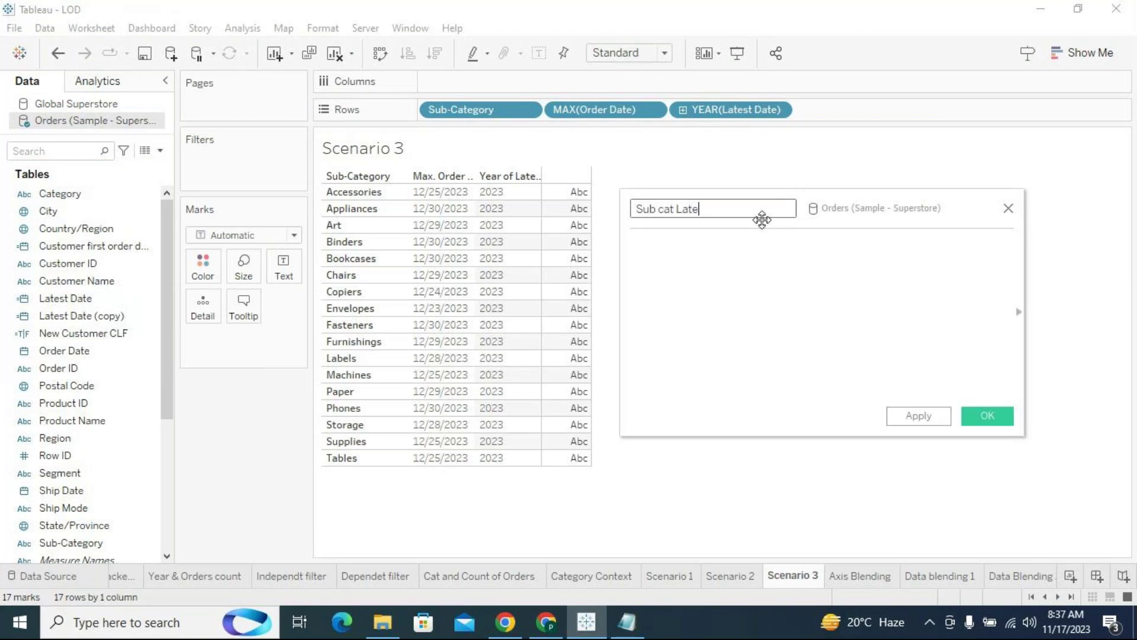
pyautogui.write('st date')
pyautogui.press('Tab')
# Step: Begin the formula with a FIXED level of detail expression on [Sub-Category], followed by a colon
pyautogui.write('fi')
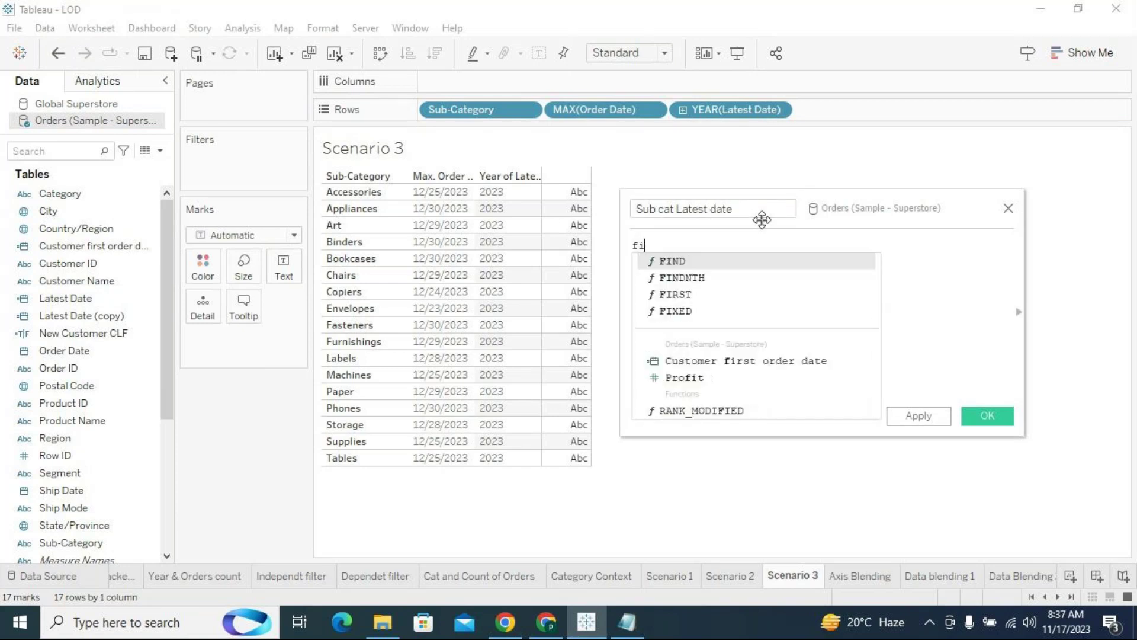
pyautogui.write('x')
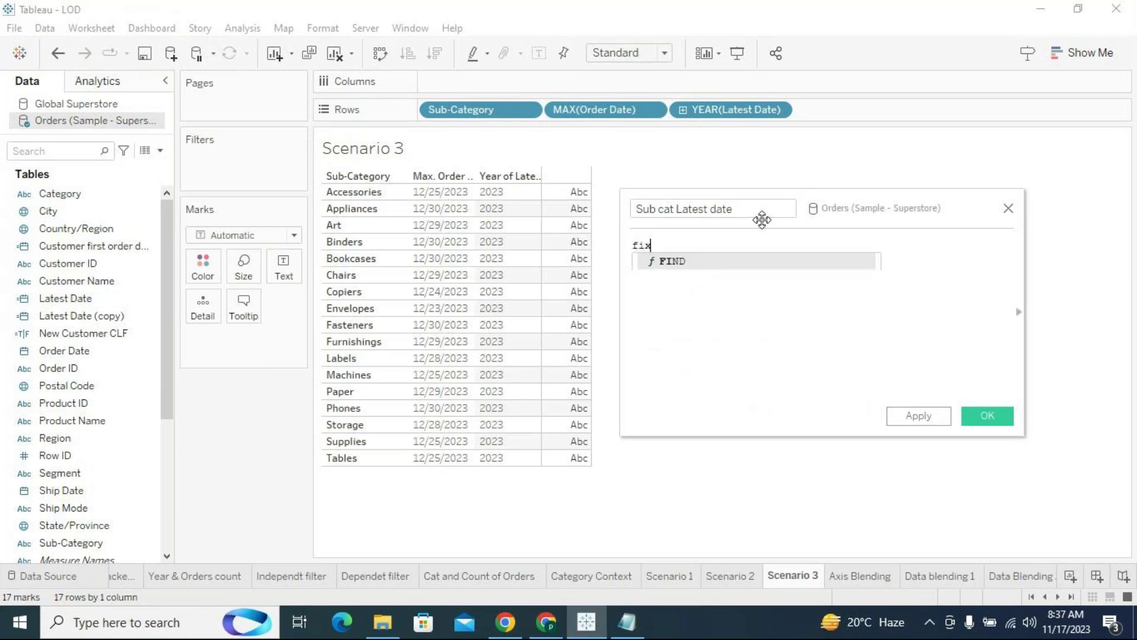
pyautogui.press('Return')
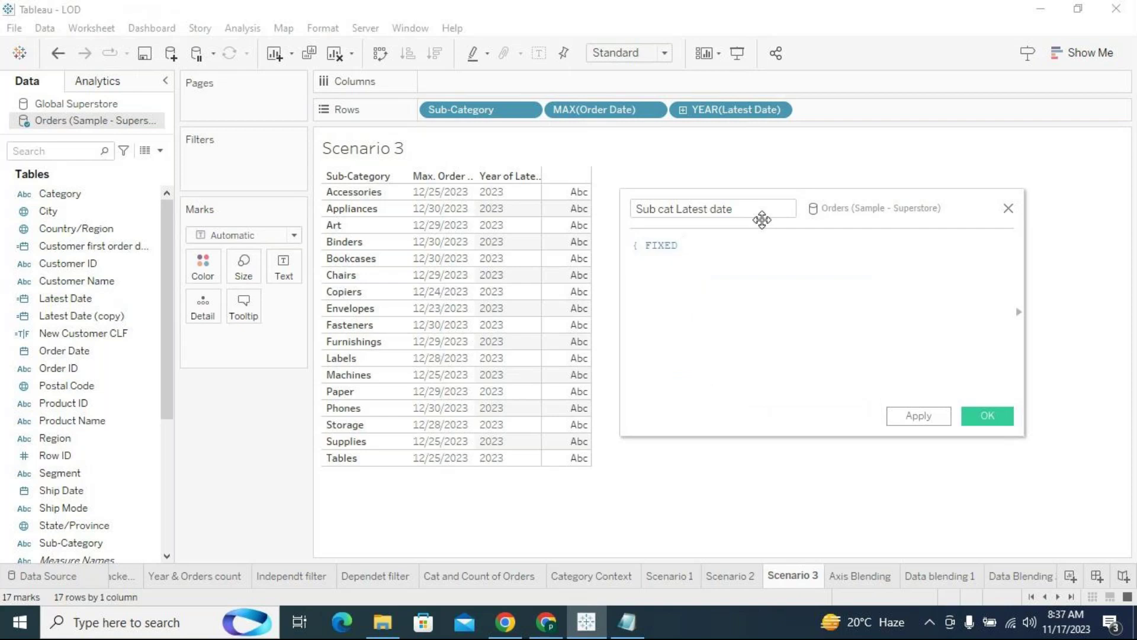
pyautogui.write('sub')
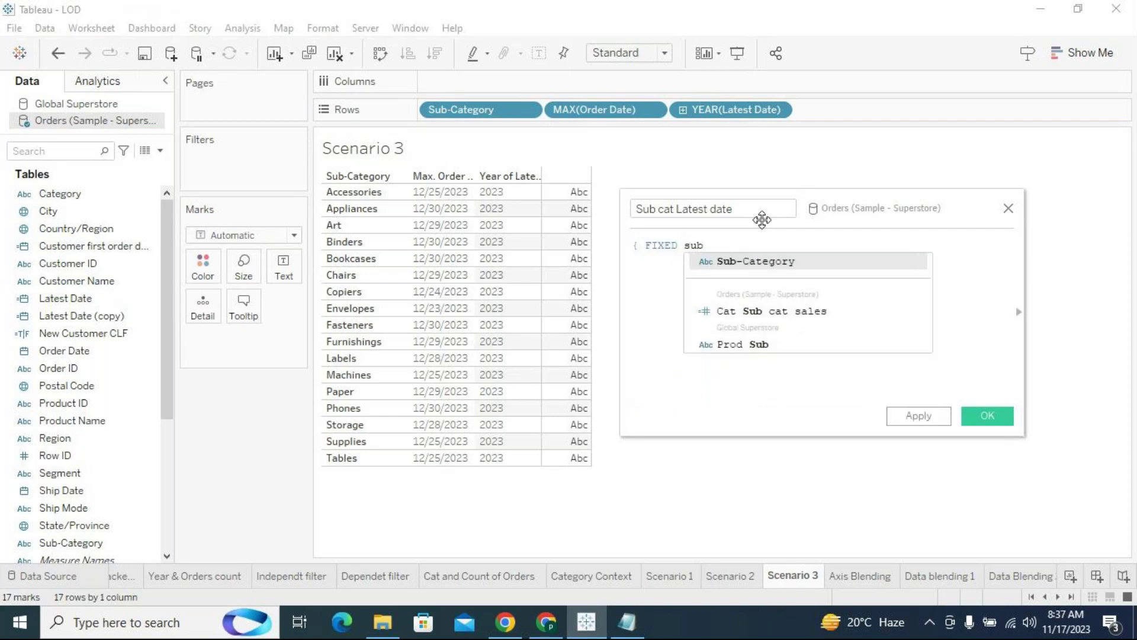
pyautogui.press('Return')
pyautogui.write(':')
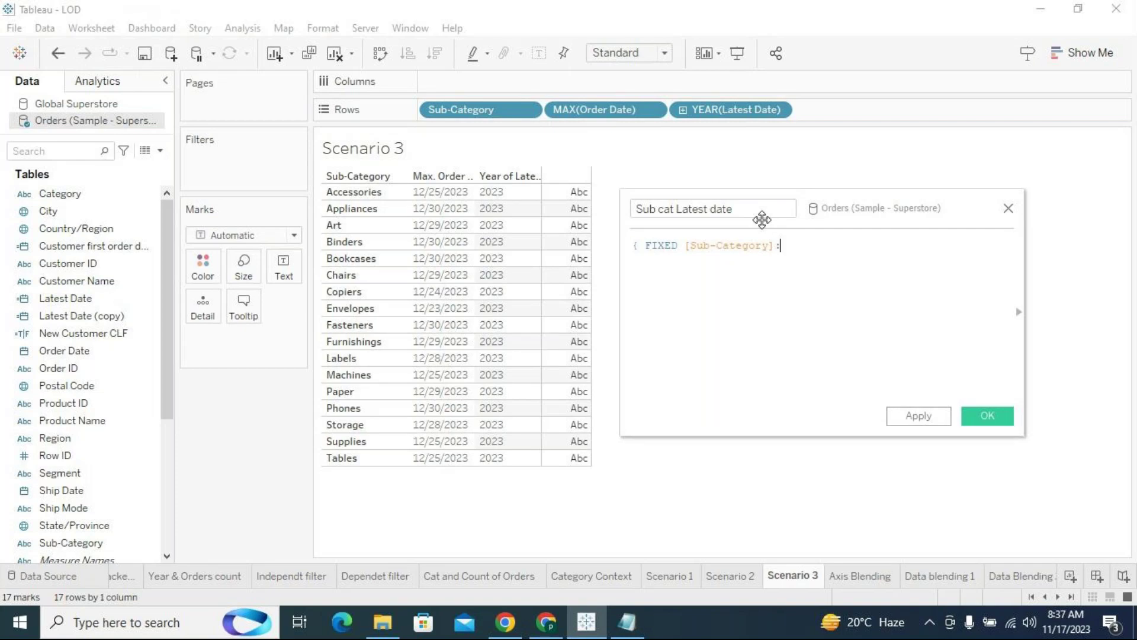
# Step: Complete the FIXED expression with MAX([Order Date]) and the closing brace
pyautogui.write('ma')
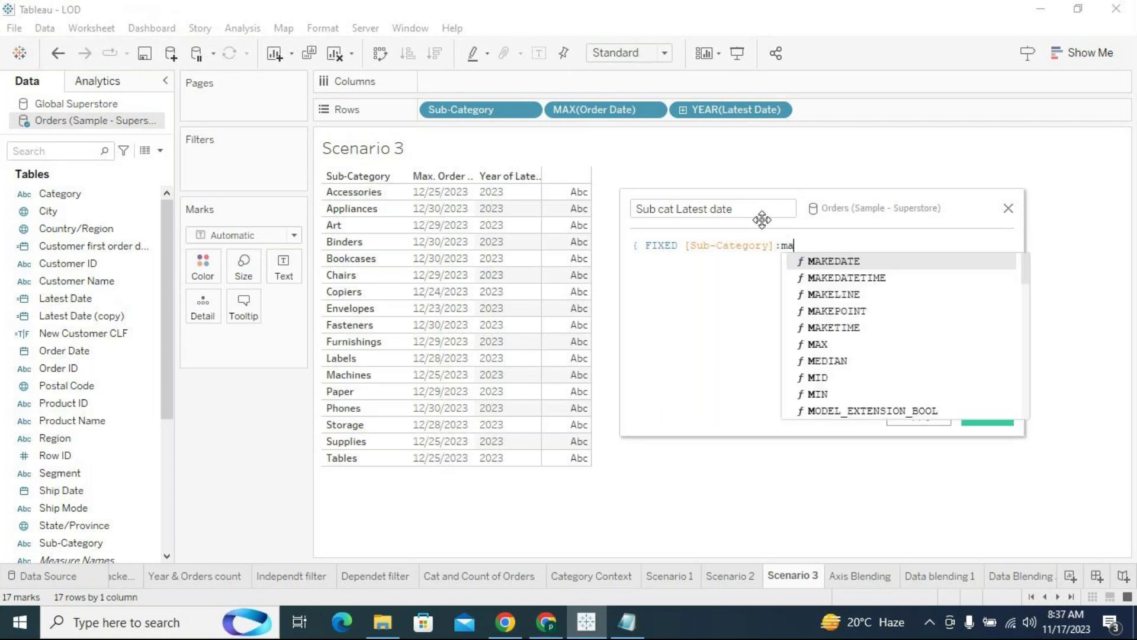
pyautogui.write('x')
pyautogui.press('Return')
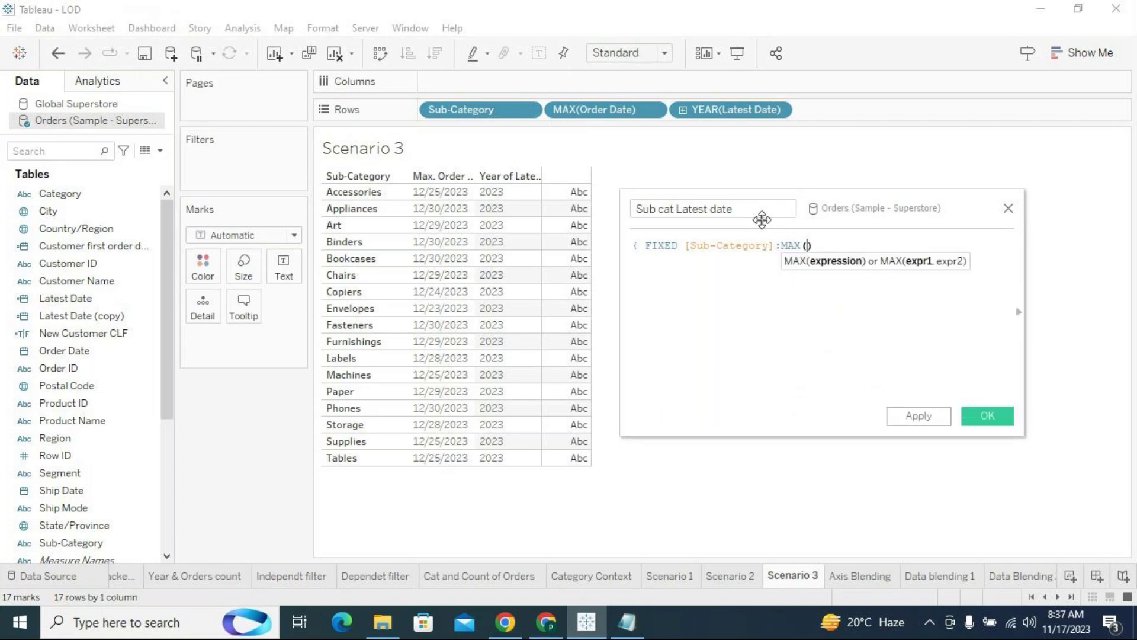
pyautogui.write('order')
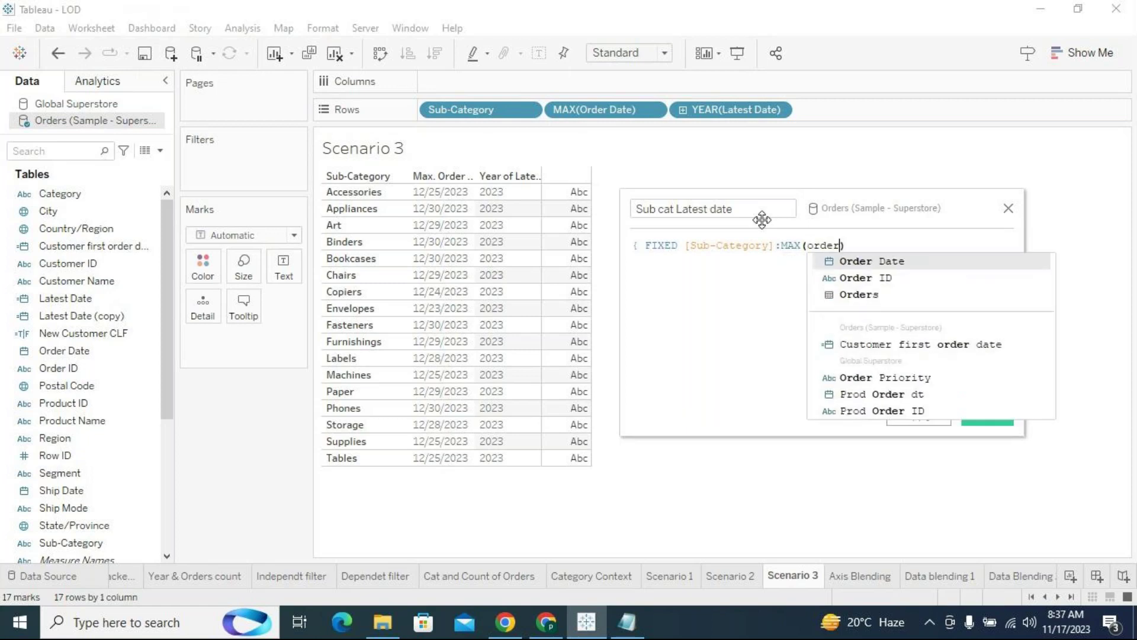
pyautogui.press('Return')
pyautogui.press('Right')
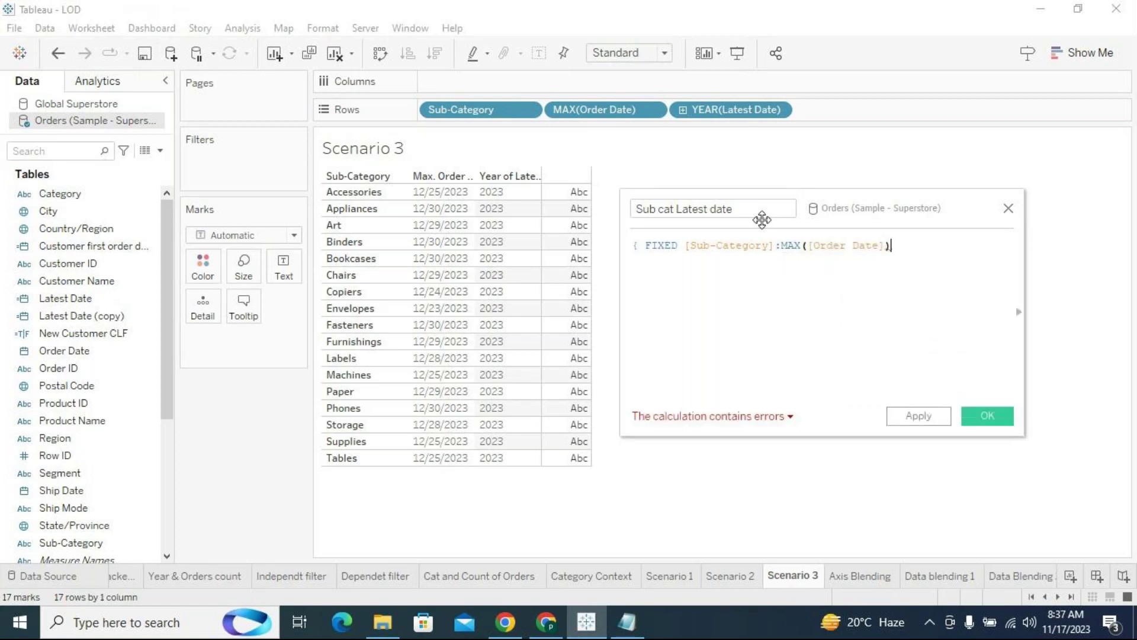
pyautogui.write('}')
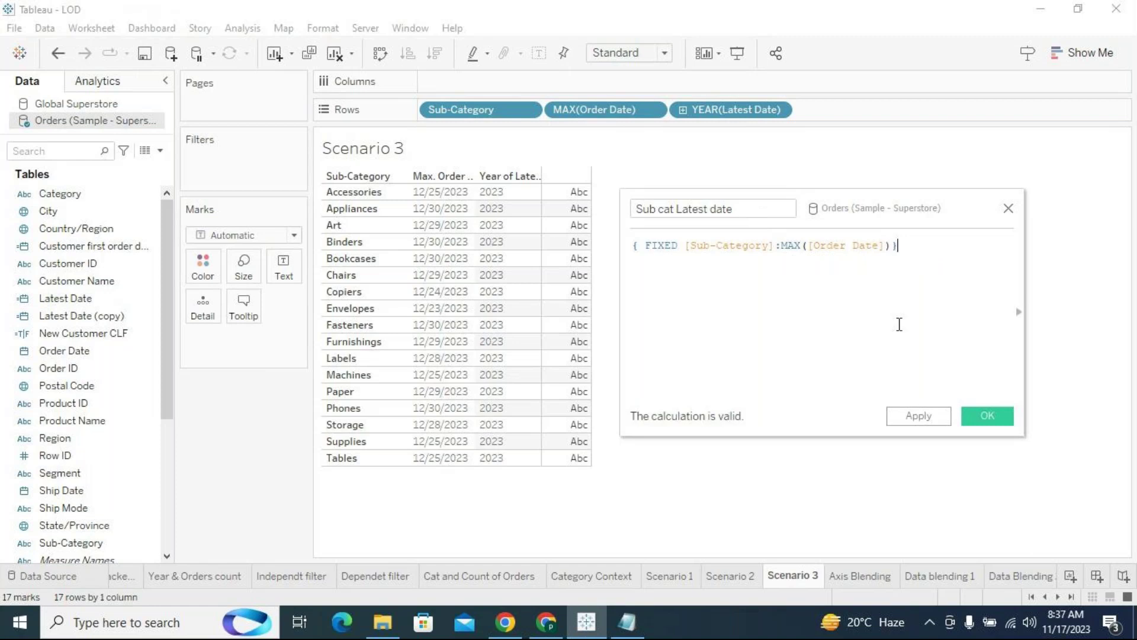
# Step: Apply and save the Sub cat Latest date calculation
pyautogui.click(932, 419)
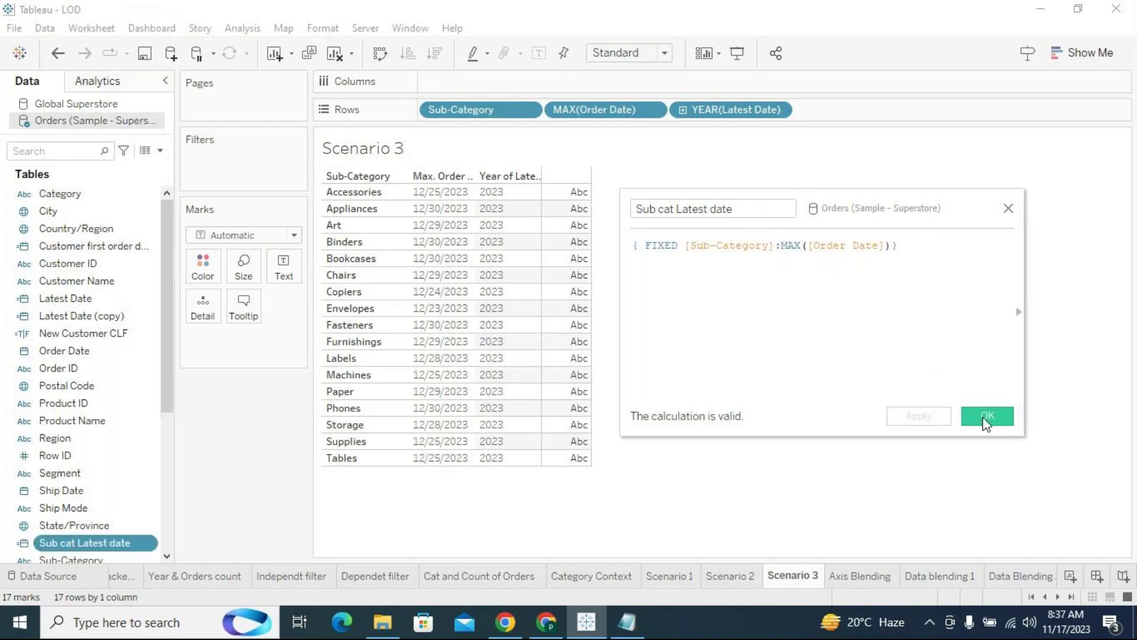
pyautogui.click(986, 417)
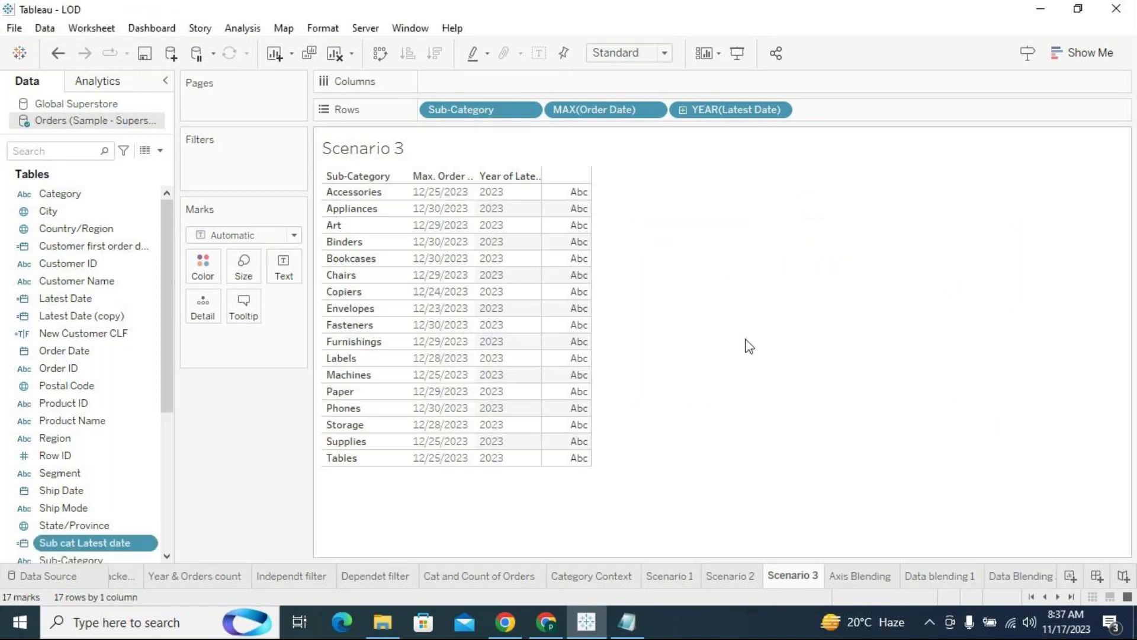
# Step: Create a calculated field named "Classification CLF" in the Orders (Sample - Superstore) data source and widen its editor
pyautogui.click(160, 151)
pyautogui.click(106, 170)
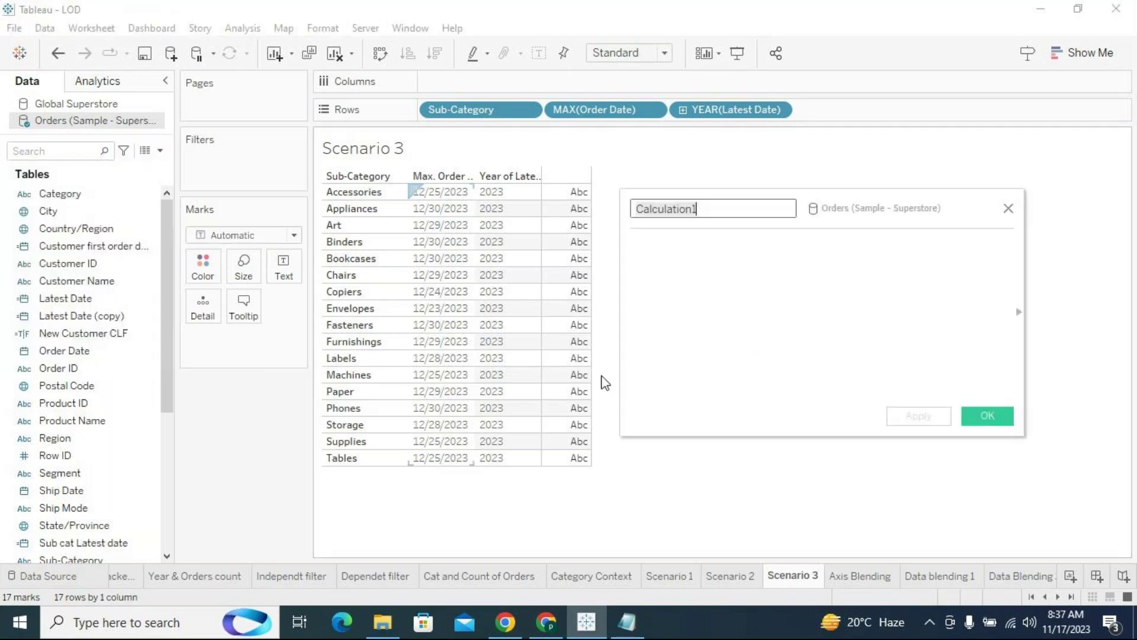
pyautogui.moveTo(877, 209); pyautogui.dragTo(877, 283)
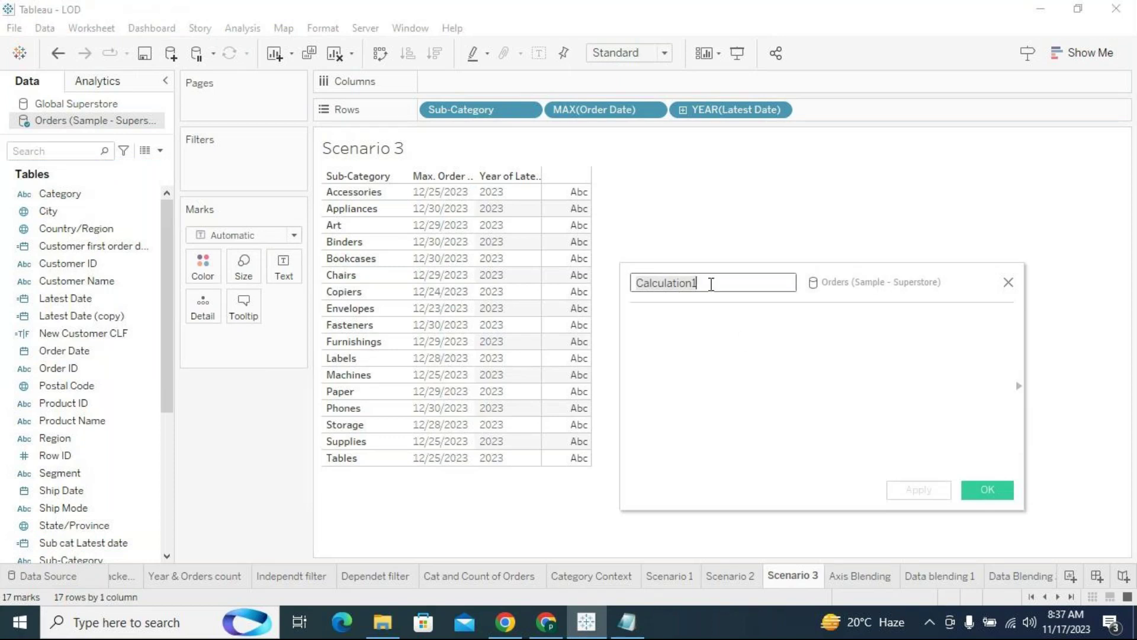
pyautogui.write('Classificati')
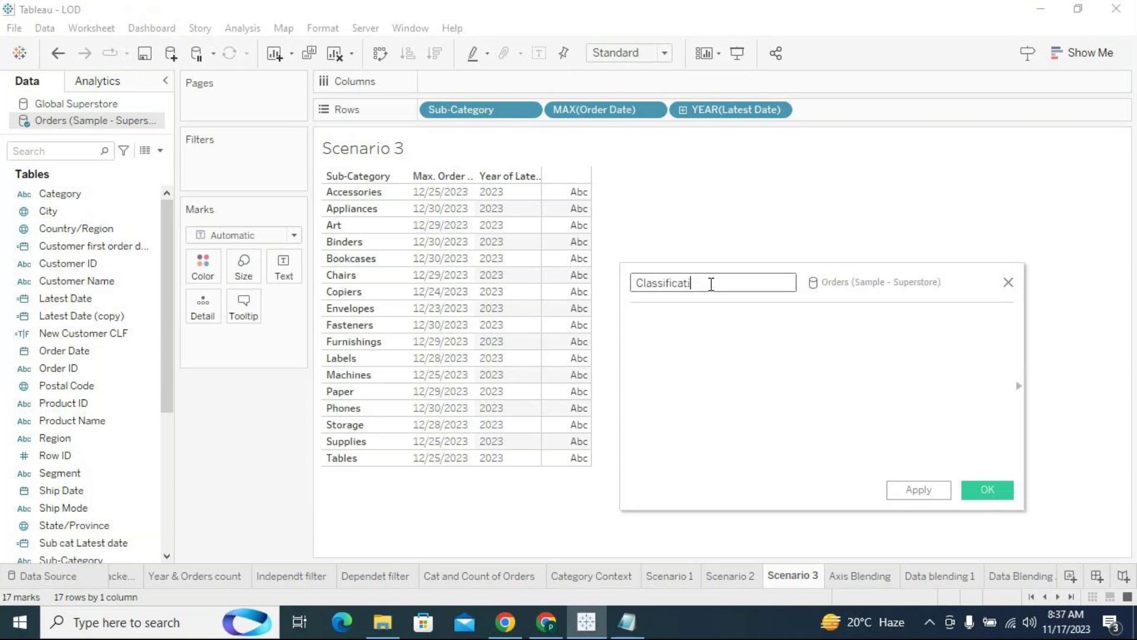
pyautogui.write('F')
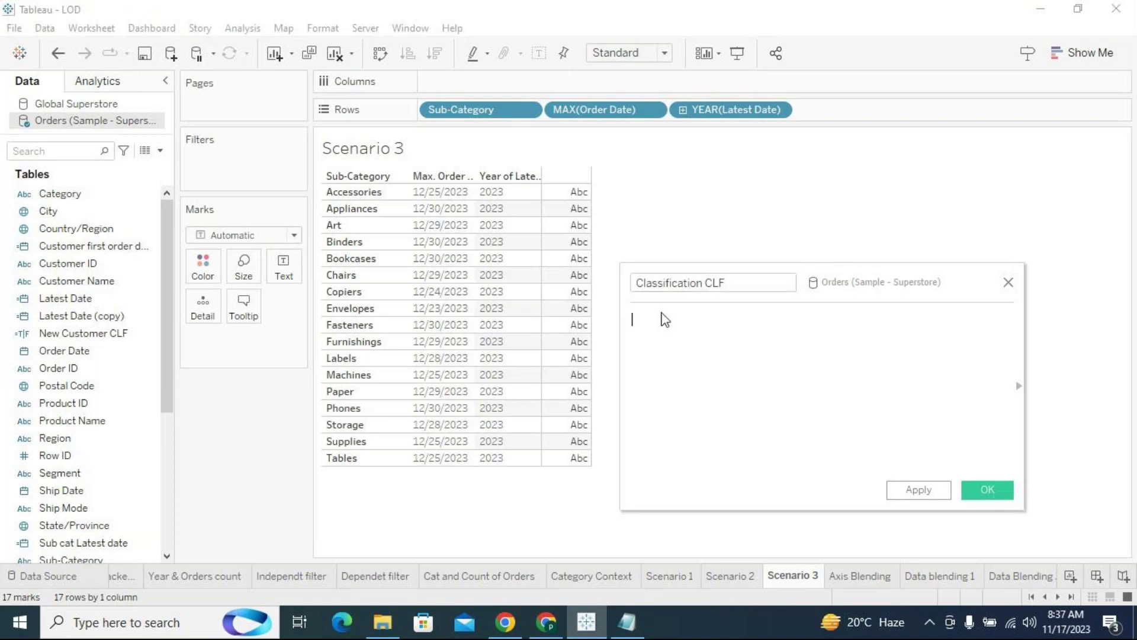
pyautogui.moveTo(620, 318); pyautogui.dragTo(363, 318)
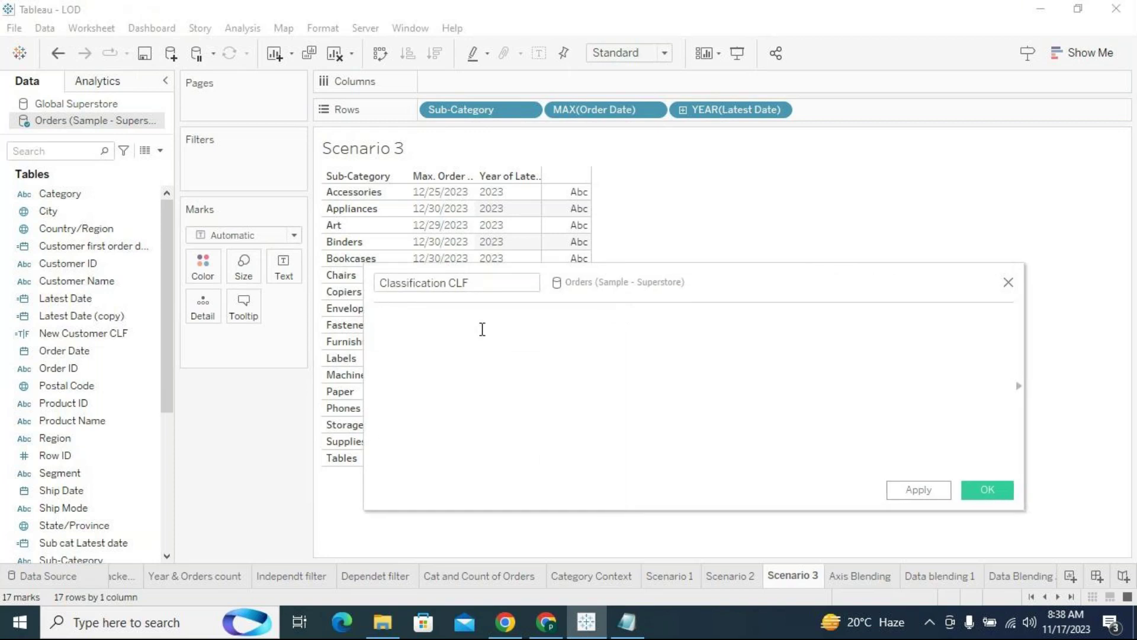
# Step: Begin the Classification CLF formula with an IF on a DATEDIFF function using 'day' as the date part
pyautogui.write('if')
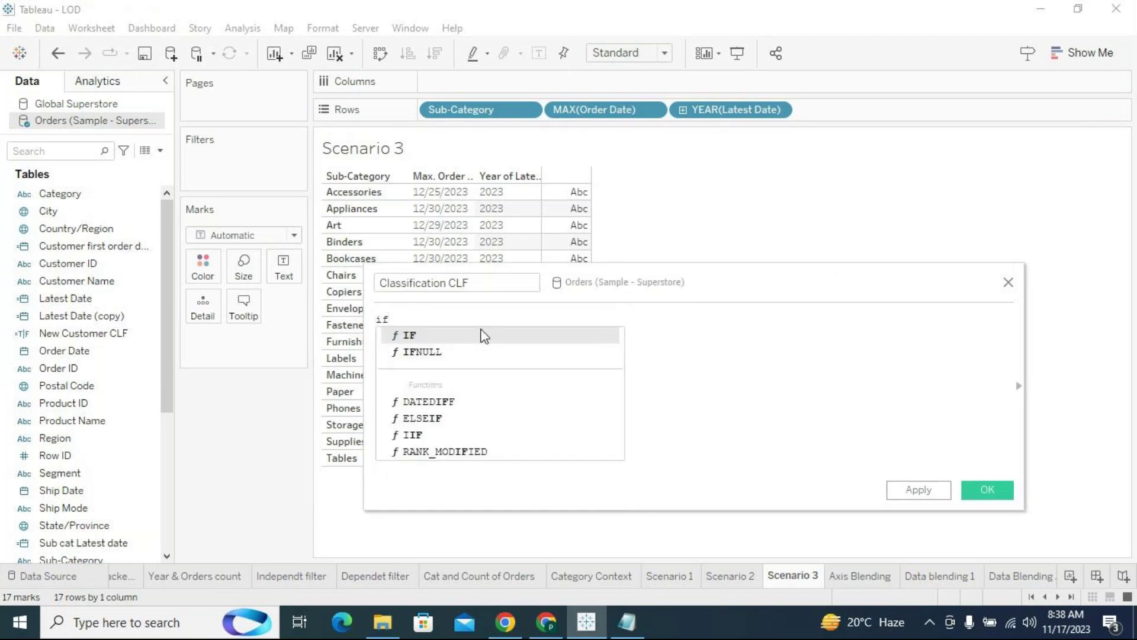
pyautogui.write(' date')
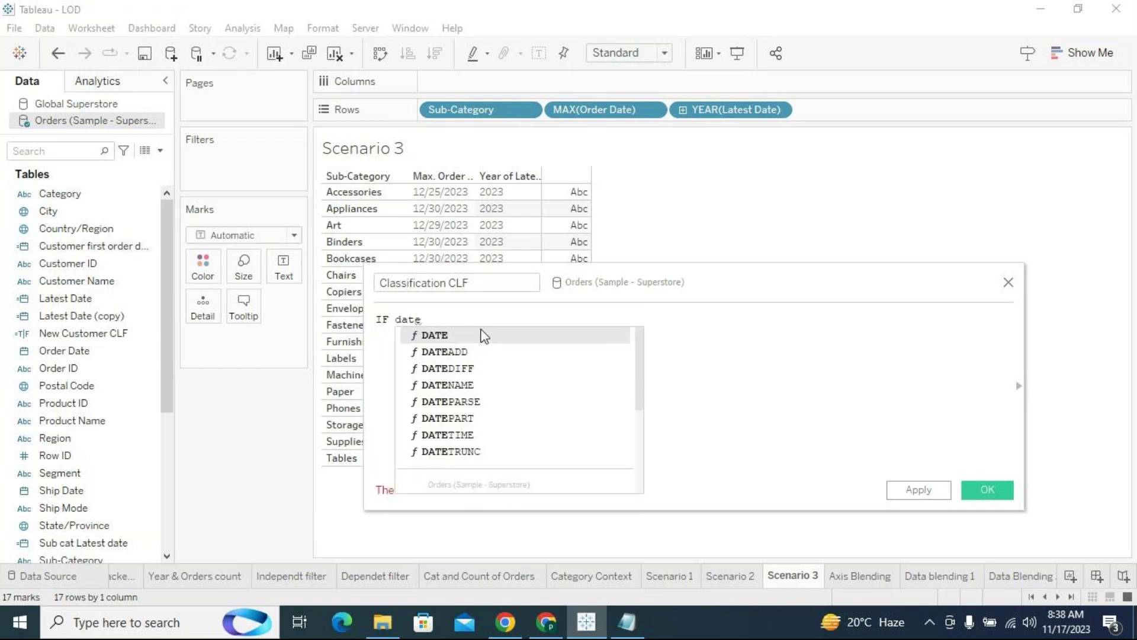
pyautogui.press('Down')
pyautogui.press('Down')
pyautogui.press('Return')
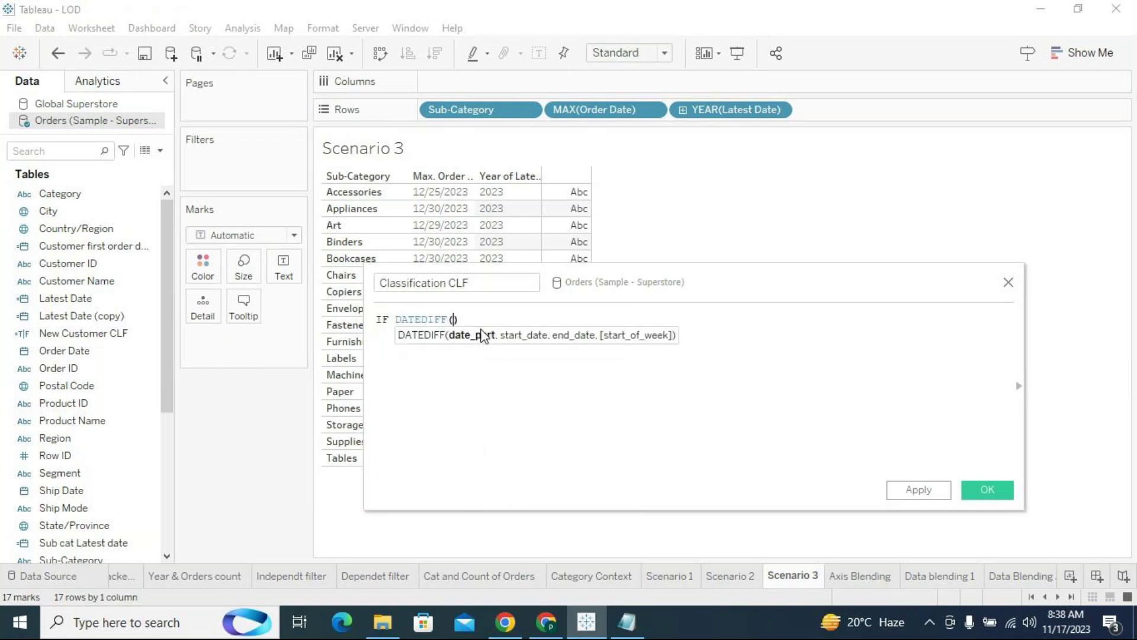
pyautogui.write("'day',")
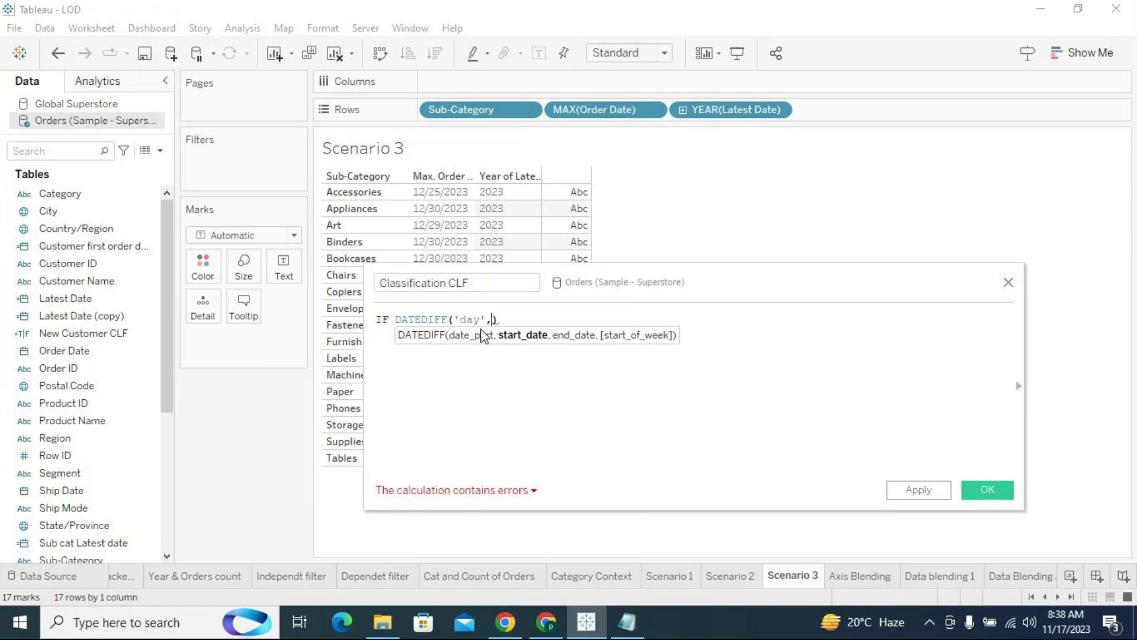
# Step: Set the DATEDIFF start date to [Sub cat Latest date] and the end date to [Latest Date]
pyautogui.write('sub')
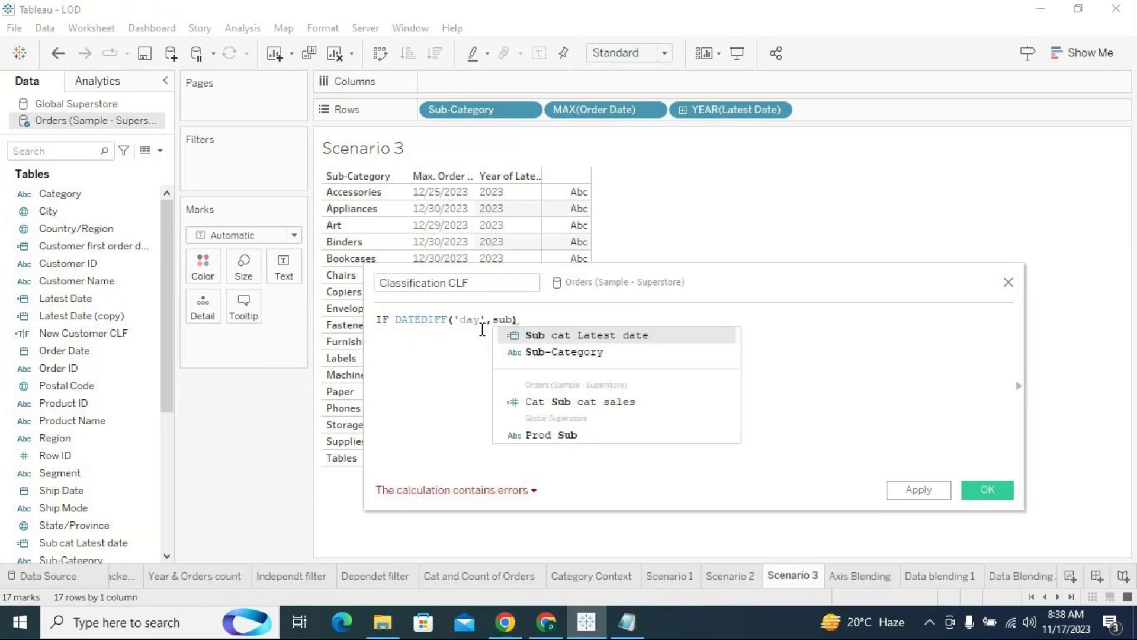
pyautogui.press('Return')
pyautogui.write(',')
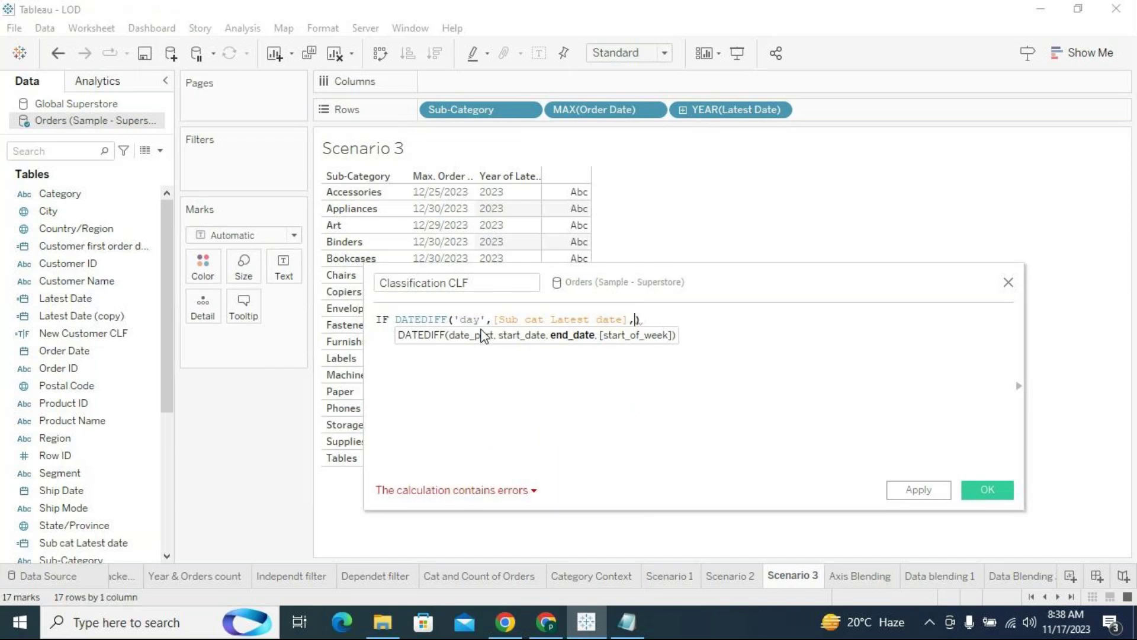
pyautogui.write('l')
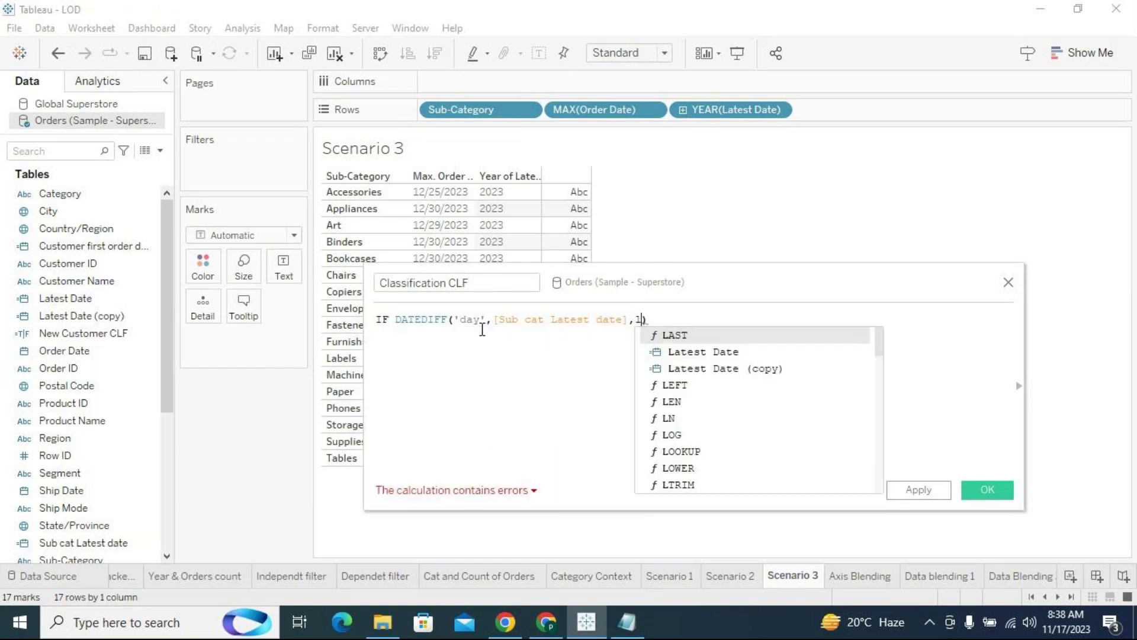
pyautogui.write('at')
pyautogui.press('Return')
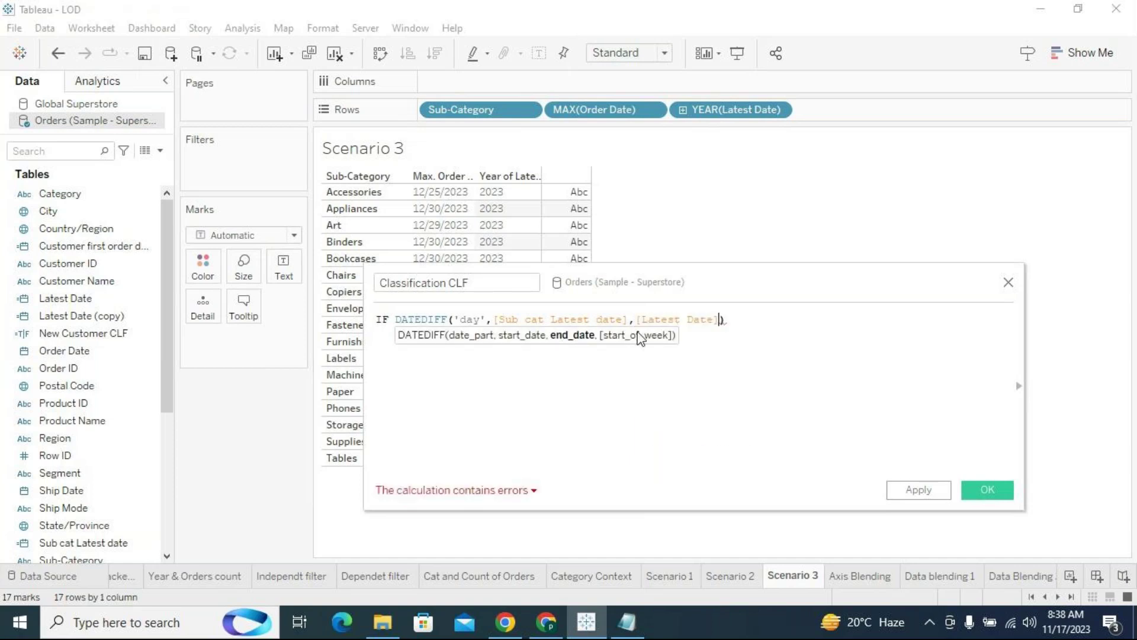
pyautogui.click(745, 322)
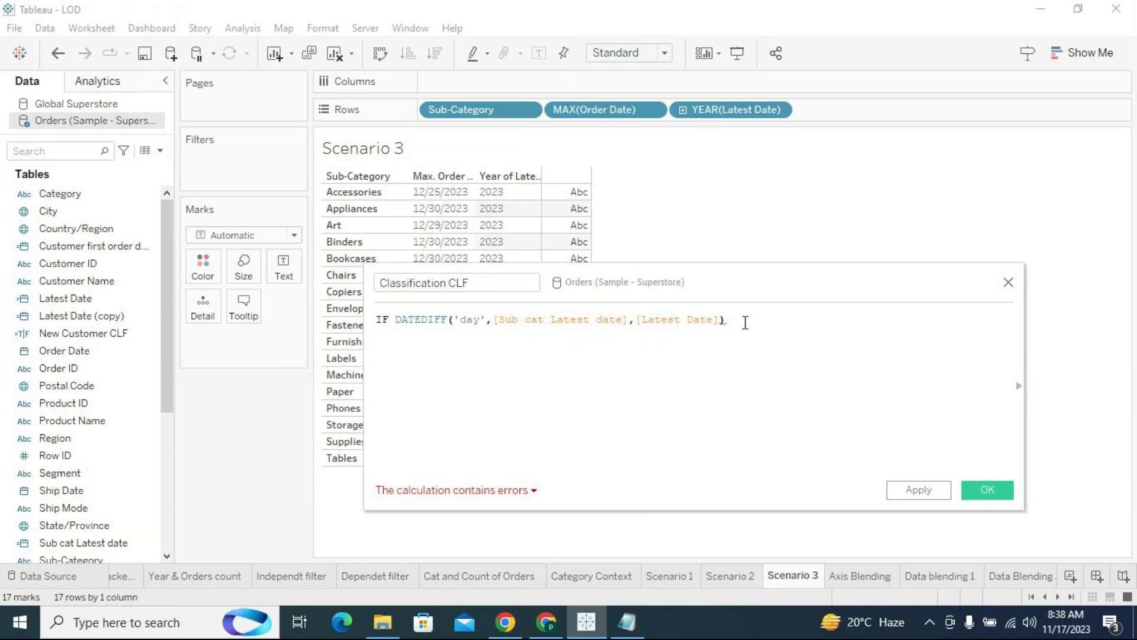
# Step: Complete the first IF condition with >=5 and return "Top5" in its THEN clause
pyautogui.write('>')
pyautogui.press('BackSpace')
pyautogui.write('>')
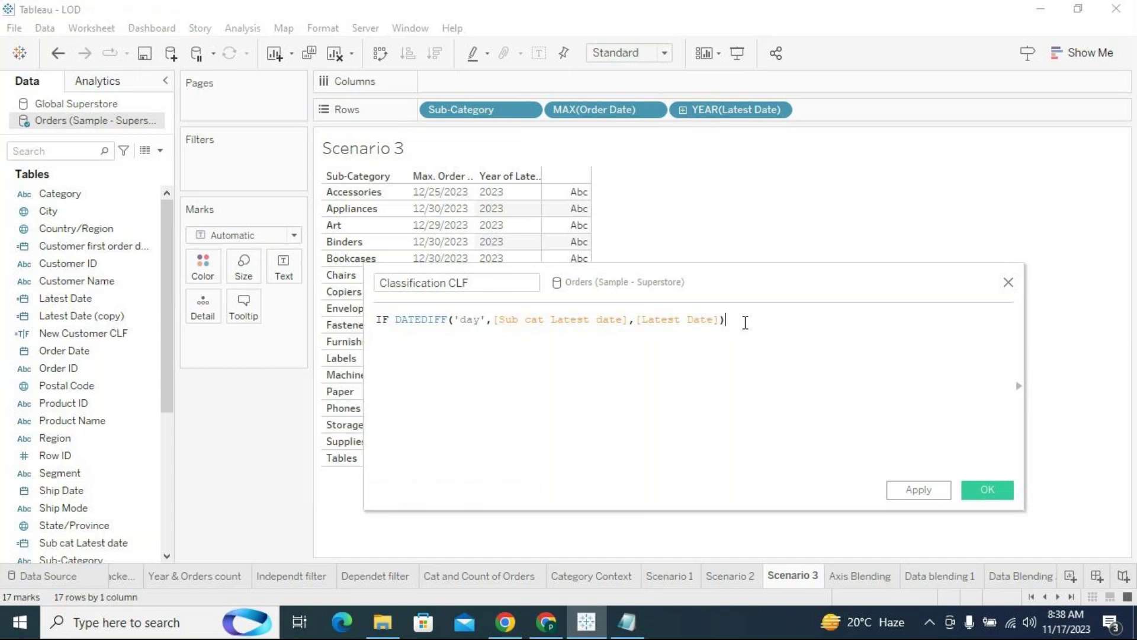
pyautogui.write('=5 then')
pyautogui.press('Return')
pyautogui.write('"Top5')
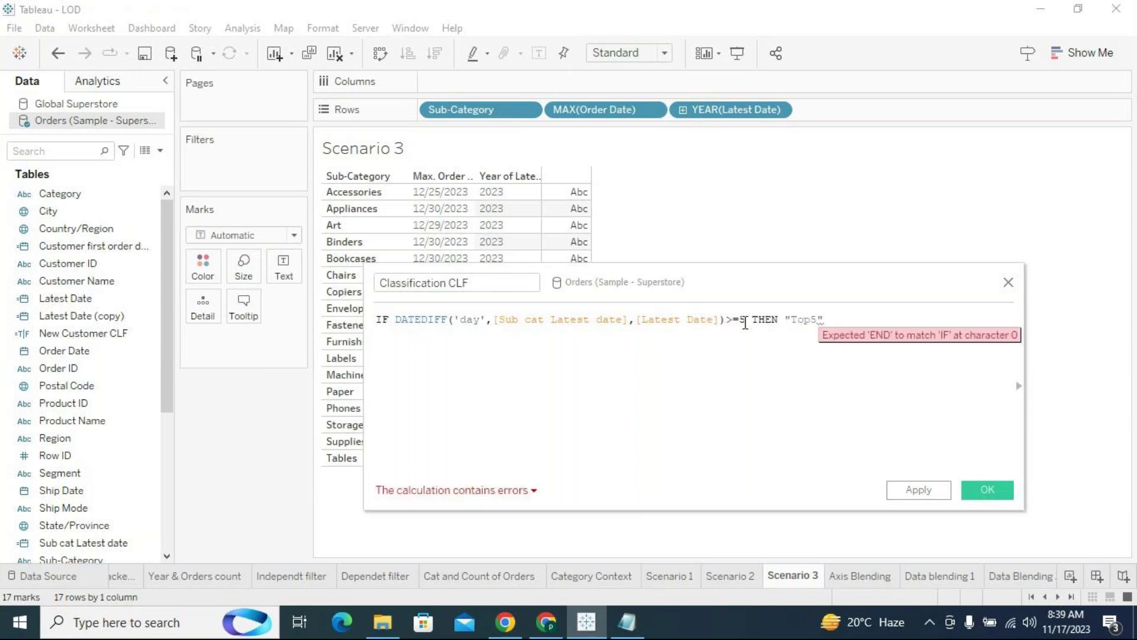
# Step: Add an ELSEIF branch on a new line containing a copy of the first branch's DATEDIFF condition
pyautogui.moveTo(745, 321); pyautogui.dragTo(393, 320)
pyautogui.hotkey('ctrl', 'c')
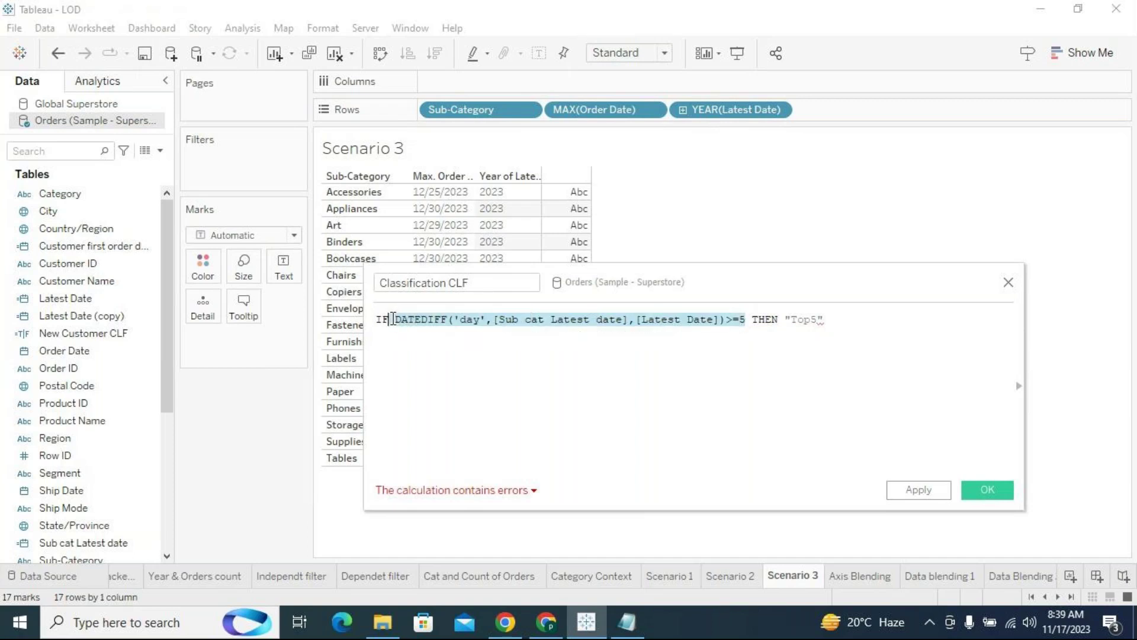
pyautogui.click(837, 325)
pyautogui.press('Return')
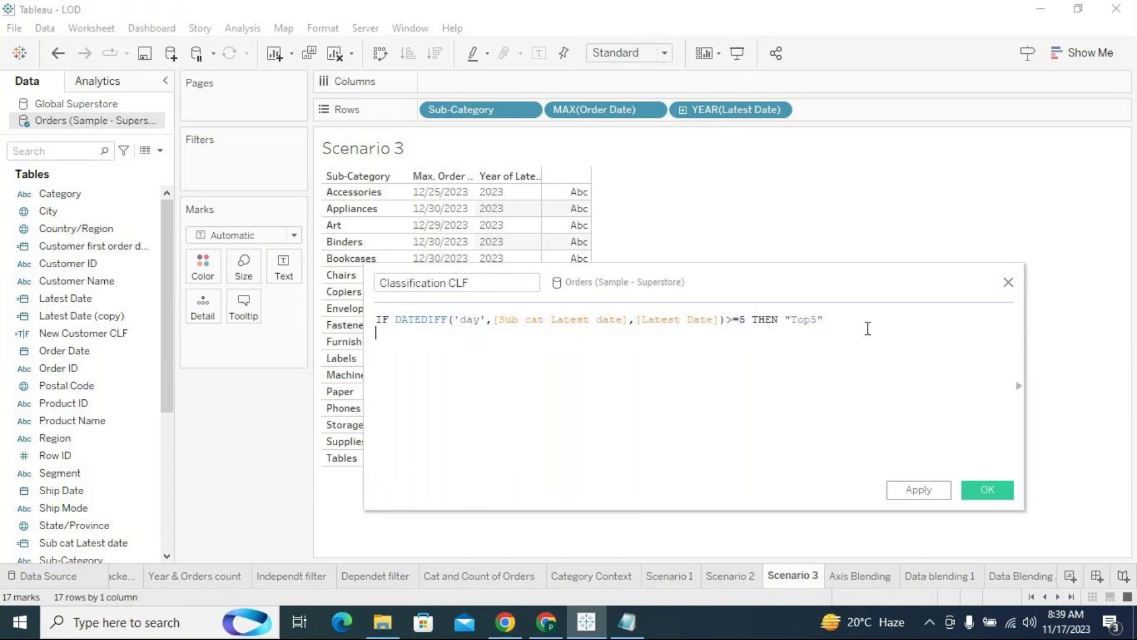
pyautogui.write('els')
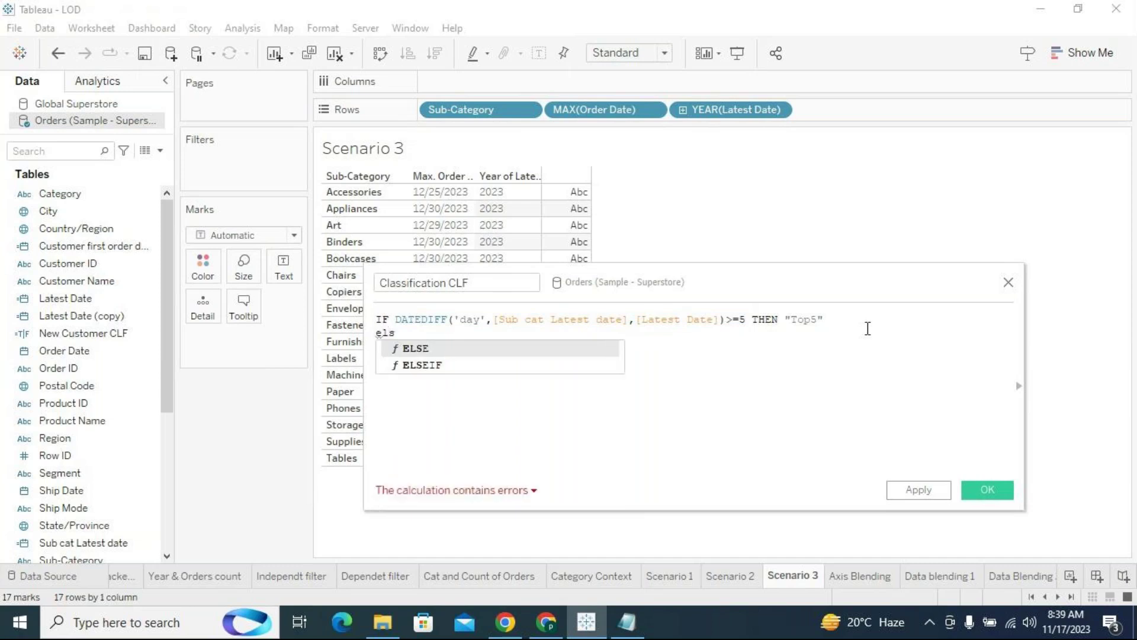
pyautogui.press('Down')
pyautogui.press('Return')
pyautogui.hotkey('ctrl', 'v')
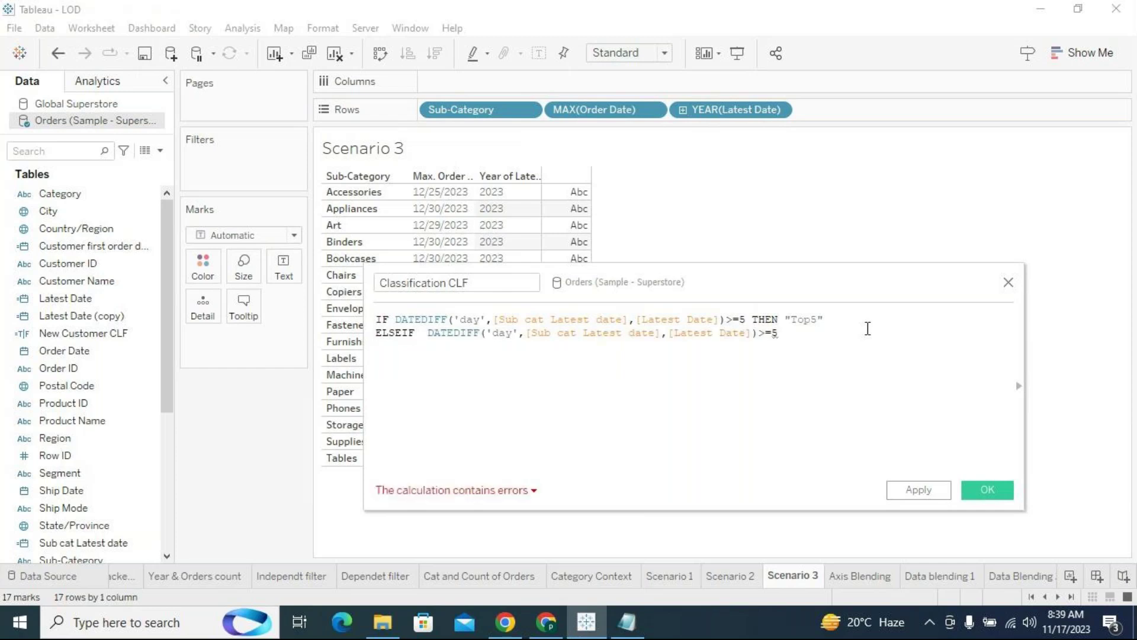
# Step: Set the second branch's threshold to >=4 and add a THEN clause returning "Top 4"
pyautogui.press('BackSpace')
pyautogui.write('4')
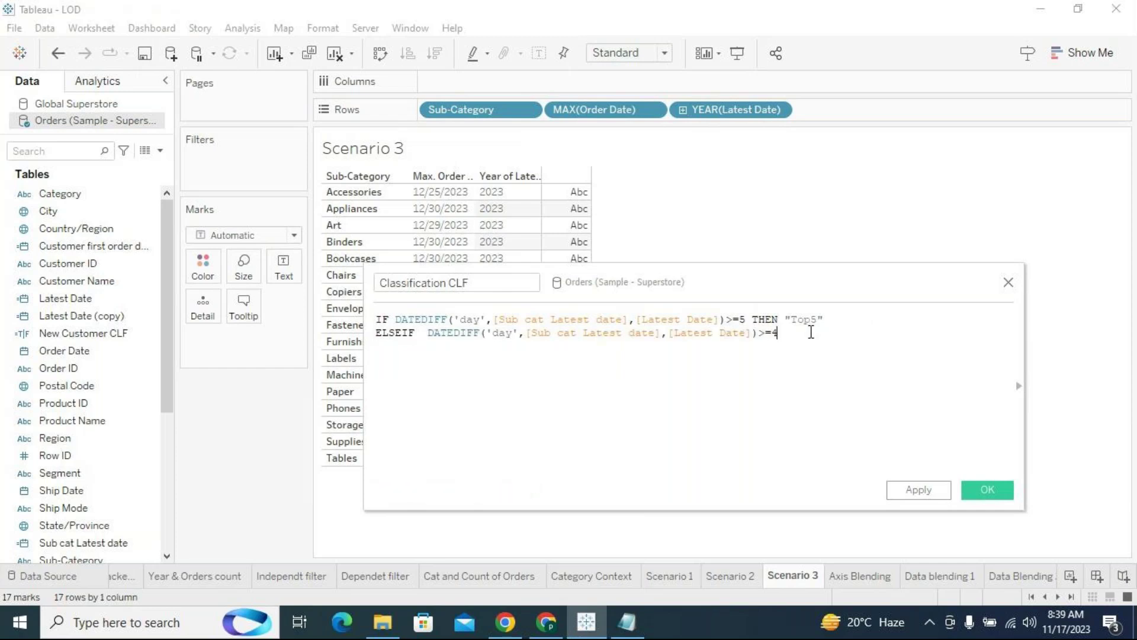
pyautogui.write(' then')
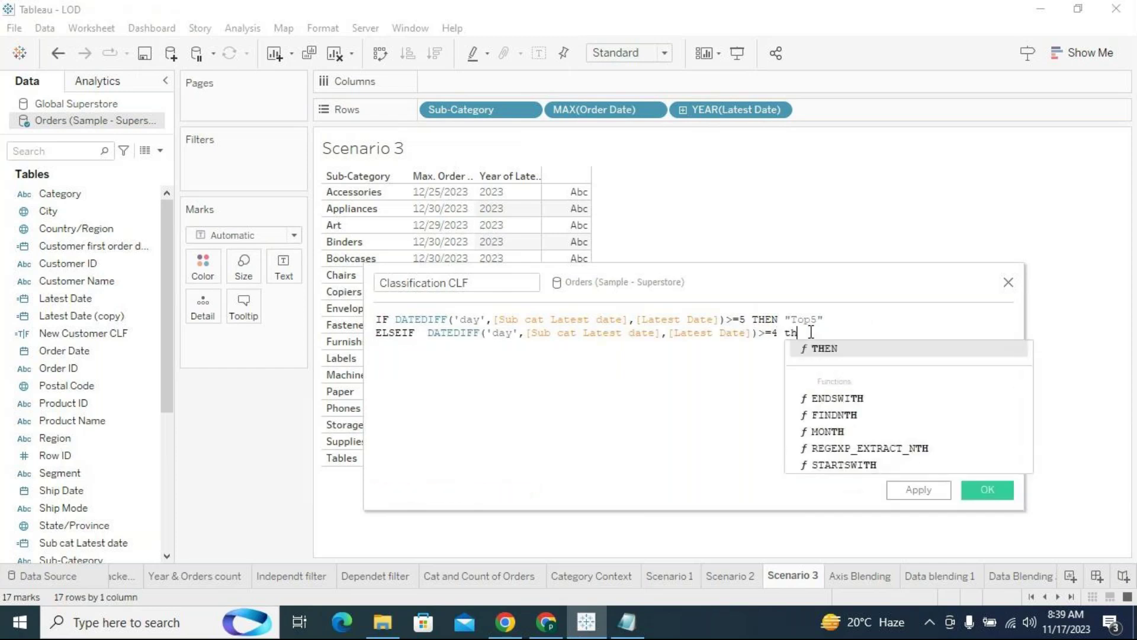
pyautogui.press('Return')
pyautogui.write('""Top 4"')
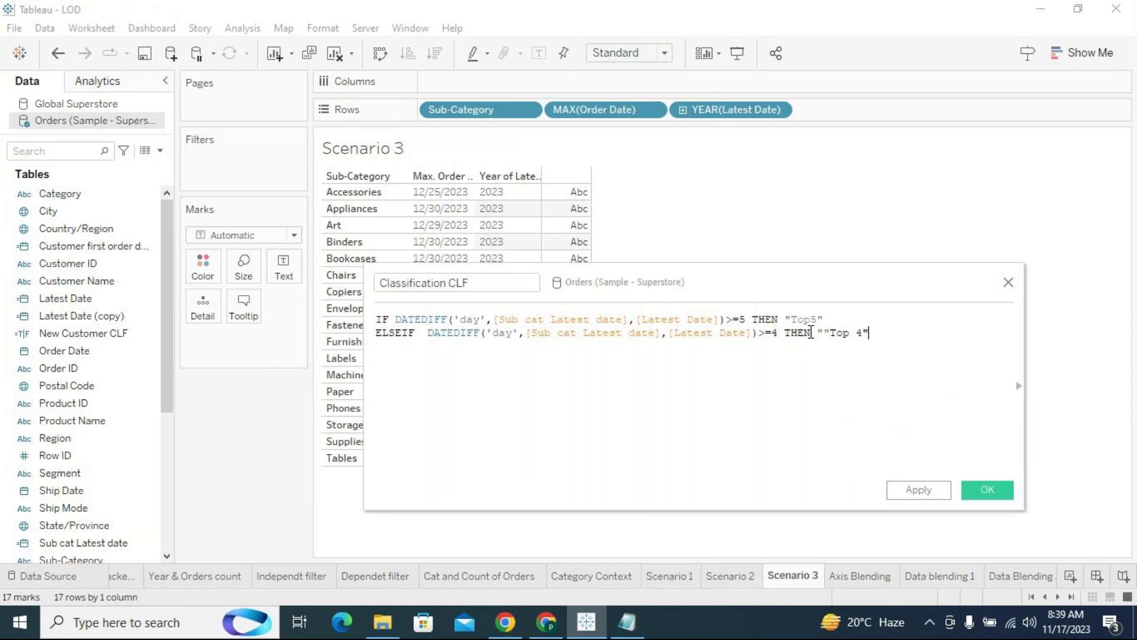
pyautogui.press('Return')
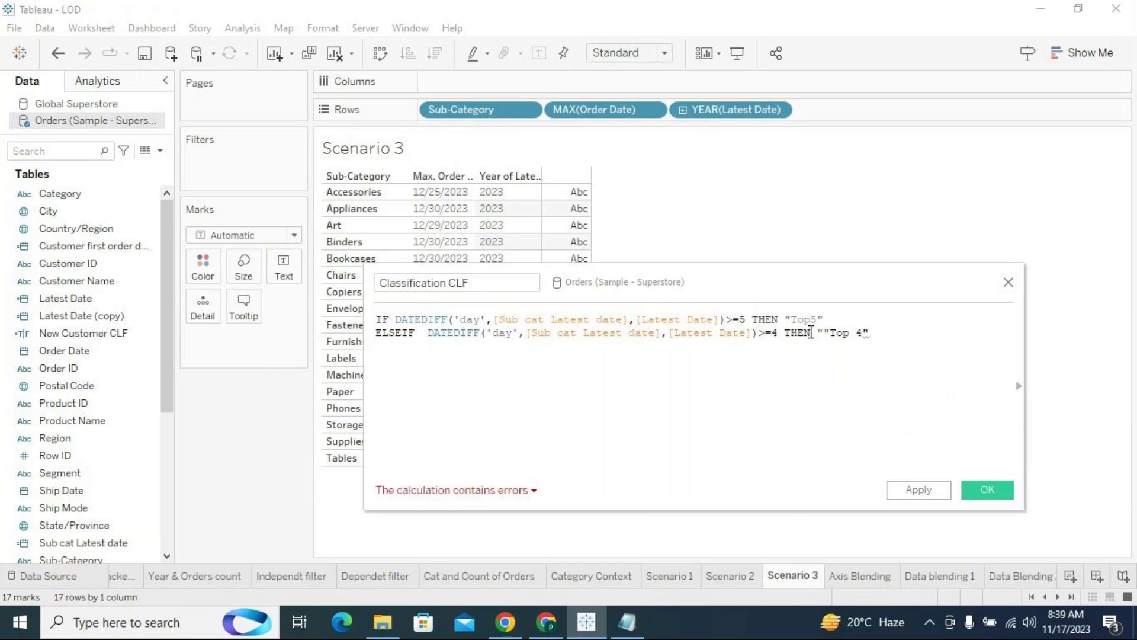
# Step: Remove the extra quotation mark before Top 4 and add a third-line ELSEIF with the copied DATEDIFF condition
pyautogui.write('elseif')
pyautogui.click(829, 333)
pyautogui.press('BackSpace')
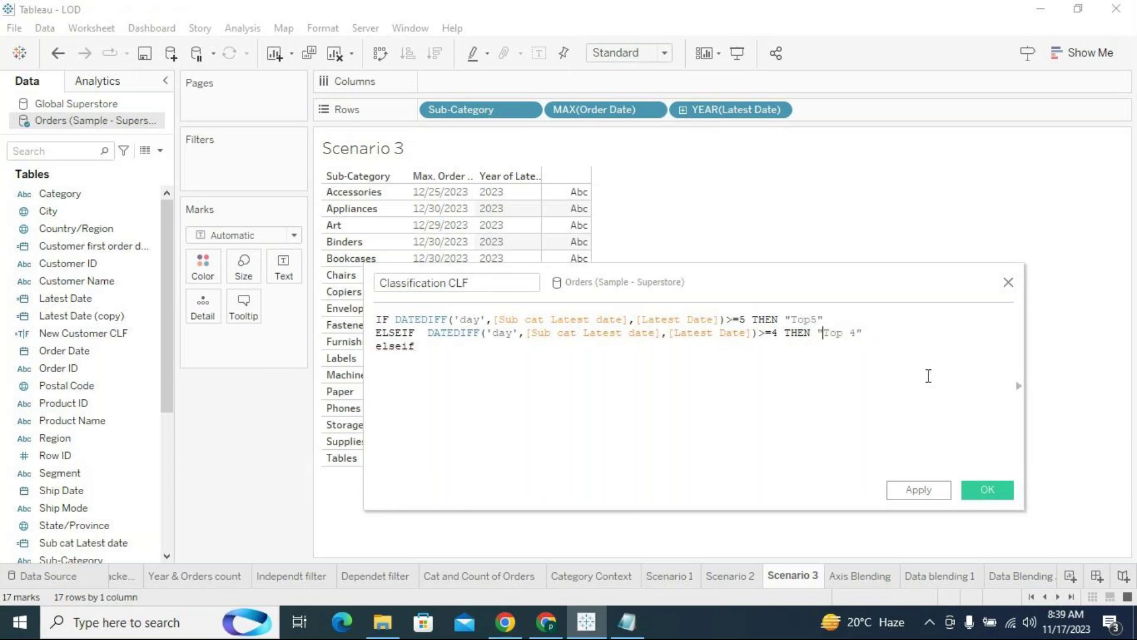
pyautogui.click(466, 347)
pyautogui.press('Return')
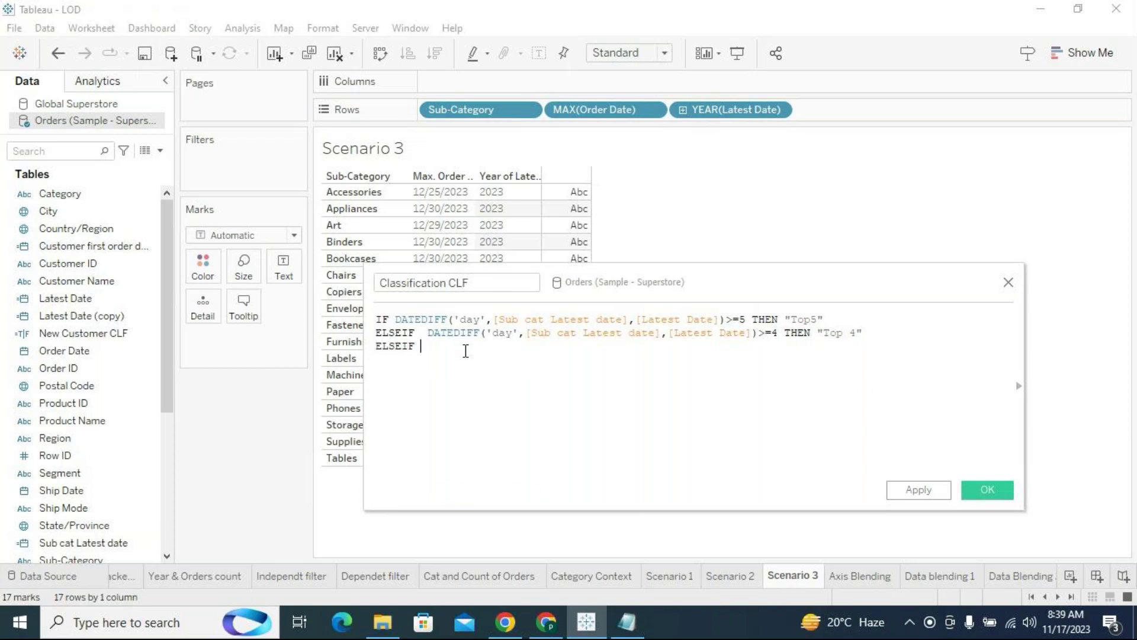
pyautogui.hotkey('ctrl', 'v')
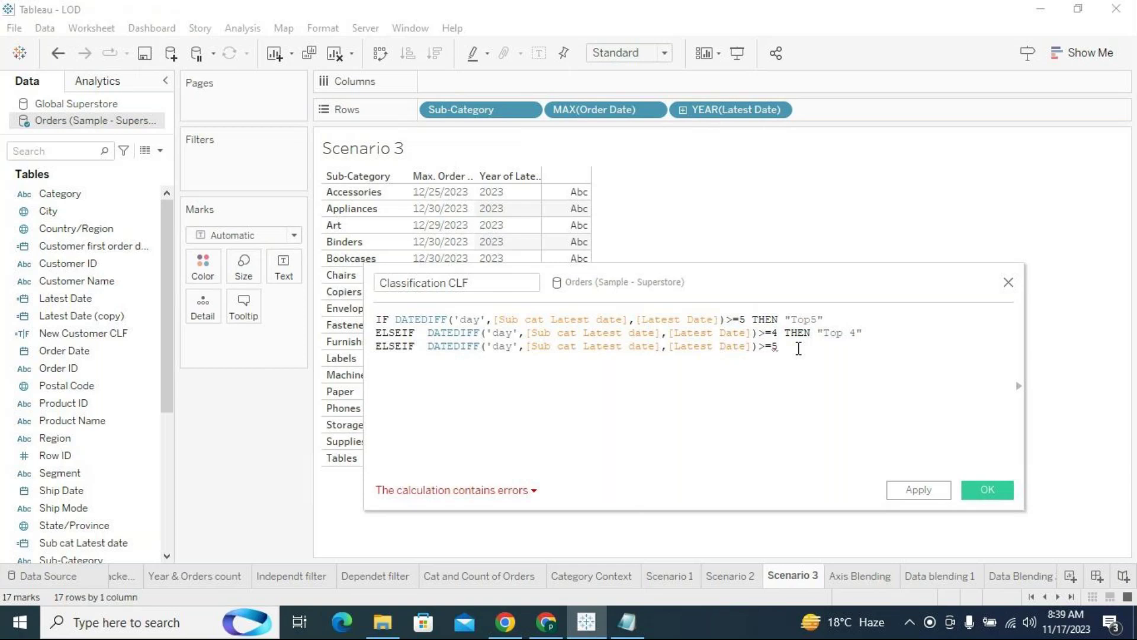
# Step: Set the third branch's threshold to >=3 and add a THEN clause returning "Top 3"
pyautogui.press('BackSpace')
pyautogui.write('3 th')
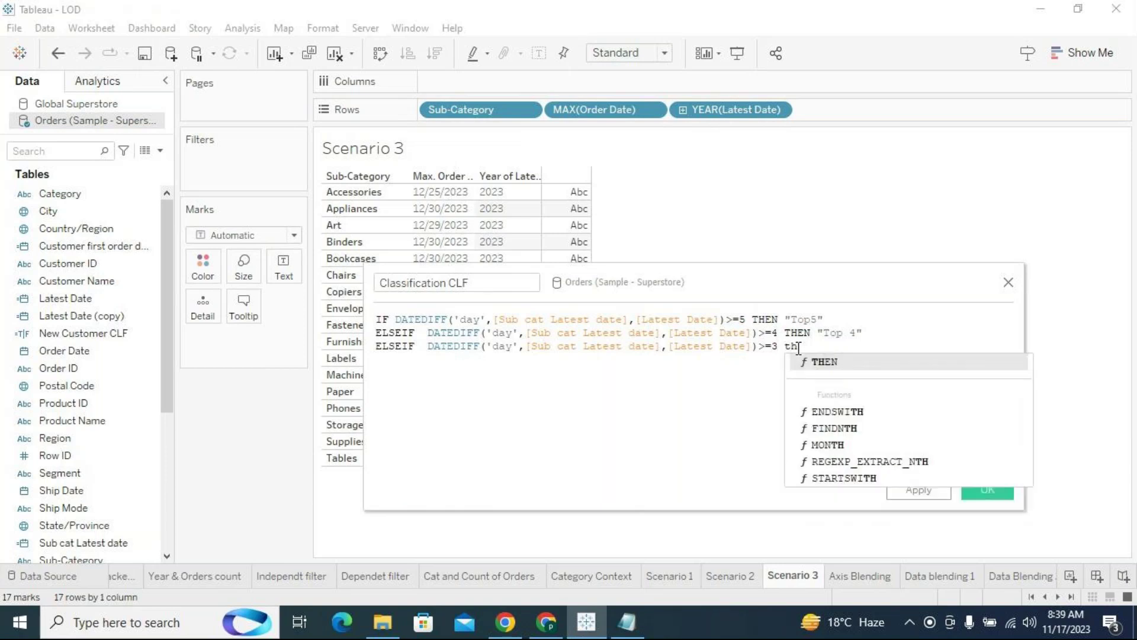
pyautogui.press('Return')
pyautogui.write('"Top 3')
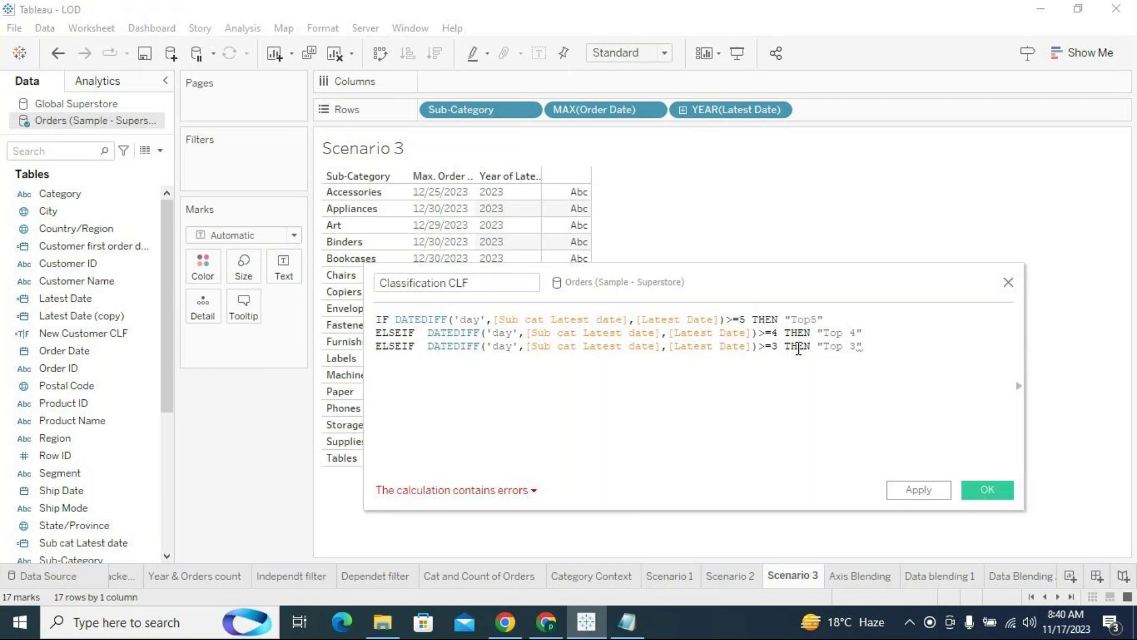
# Step: Duplicate the entire "Top 3" ELSEIF line onto a new line below it
pyautogui.hotkey('shift', 'Left')
pyautogui.hotkey('shift', 'Left')
pyautogui.hotkey('shift', 'Left')
pyautogui.hotkey('shift', 'Left')
pyautogui.hotkey('shift', 'Left')
pyautogui.hotkey('shift', 'Left')
pyautogui.hotkey('shift', 'Left')
pyautogui.hotkey('shift', 'Left')
pyautogui.hotkey('shift', 'Left')
pyautogui.hotkey('shift', 'Left')
pyautogui.hotkey('shift', 'Left')
pyautogui.hotkey('shift', 'Left')
pyautogui.hotkey('shift', 'Left')
pyautogui.hotkey('shift', 'Left')
pyautogui.hotkey('shift', 'Left')
pyautogui.hotkey('shift', 'Left')
pyautogui.hotkey('shift', 'Left')
pyautogui.hotkey('shift', 'Left')
pyautogui.hotkey('shift', 'Left')
pyautogui.hotkey('shift', 'Left')
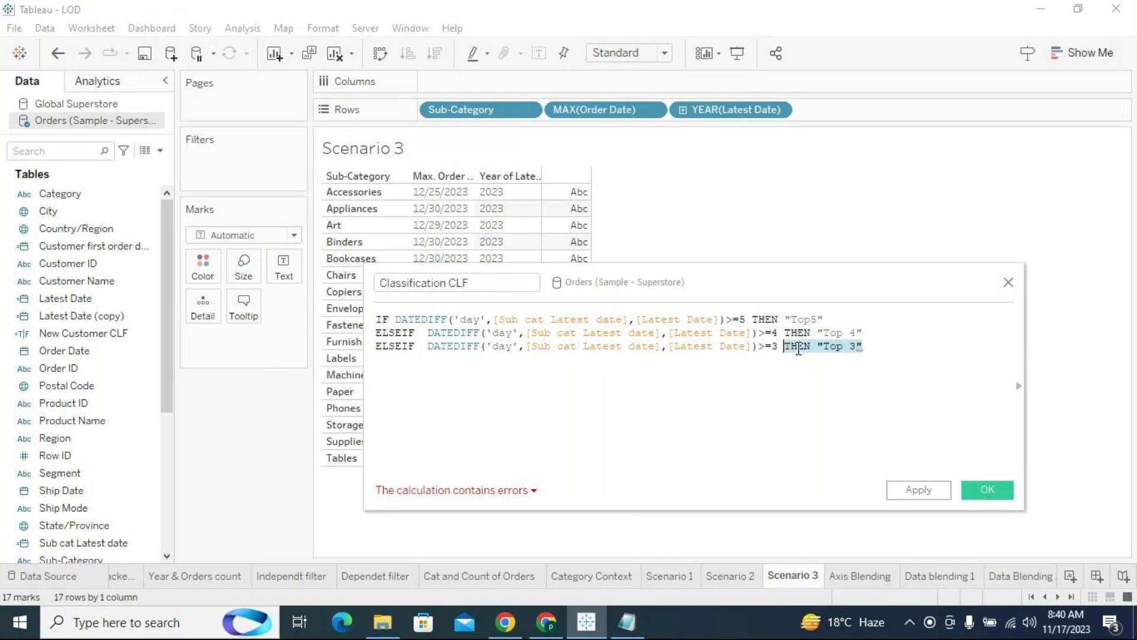
pyautogui.hotkey('shift', 'Left')
pyautogui.hotkey('shift', 'Left')
pyautogui.hotkey('shift', 'Left')
pyautogui.hotkey('shift', 'Left')
pyautogui.hotkey('shift', 'Left')
pyautogui.hotkey('shift', 'Left')
pyautogui.hotkey('shift', 'Left')
pyautogui.hotkey('shift', 'Left')
pyautogui.hotkey('shift', 'Left')
pyautogui.hotkey('shift', 'Left')
pyautogui.hotkey('shift', 'Left')
pyautogui.hotkey('shift', 'Left')
pyautogui.hotkey('shift', 'Left')
pyautogui.hotkey('shift', 'Left')
pyautogui.hotkey('shift', 'Left')
pyautogui.hotkey('shift', 'Left')
pyautogui.hotkey('shift', 'Left')
pyautogui.hotkey('shift', 'Left')
pyautogui.hotkey('shift', 'Left')
pyautogui.hotkey('shift', 'Left')
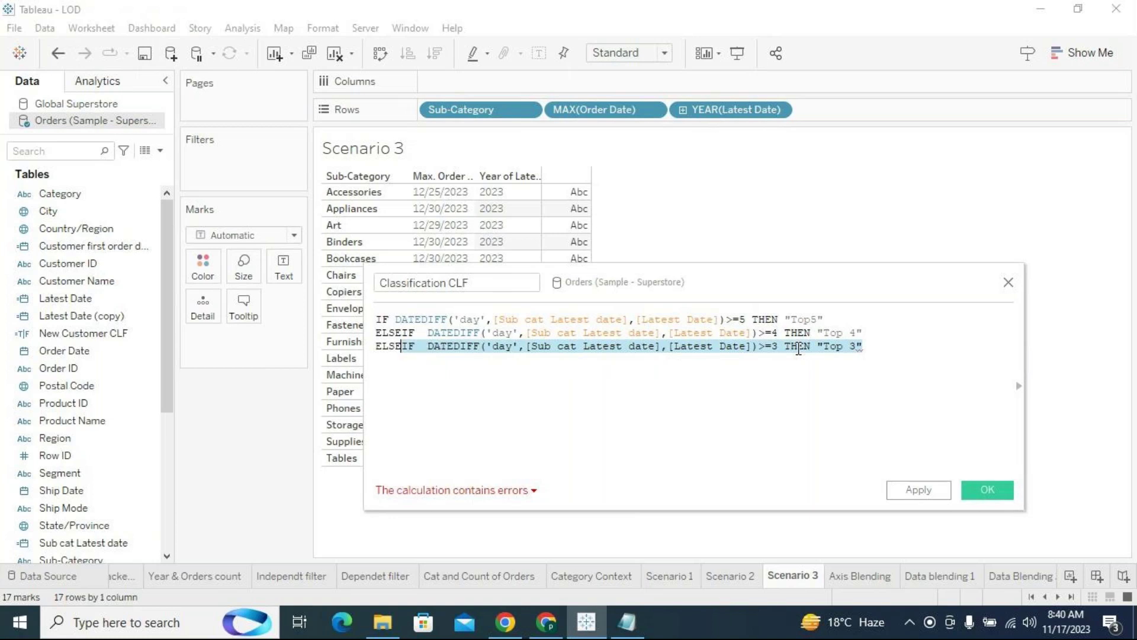
pyautogui.hotkey('shift', 'Left')
pyautogui.hotkey('ctrl', 'c')
pyautogui.click(869, 346)
pyautogui.press('Return')
pyautogui.hotkey('ctrl', 'v')
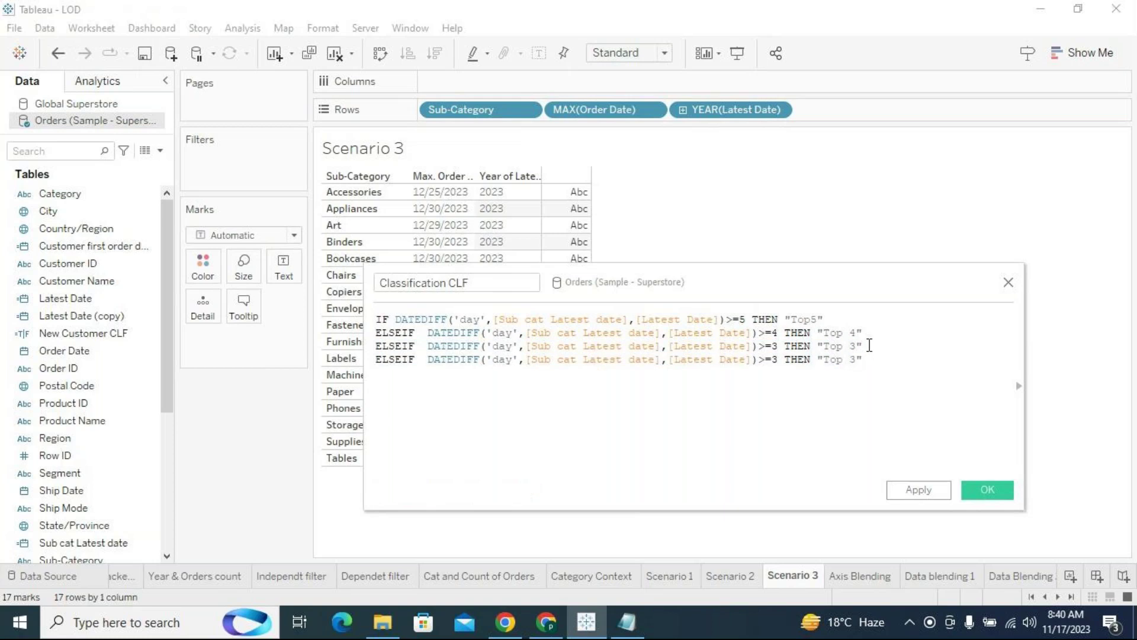
# Step: Set the fourth branch's threshold to >=2 and its returned label to "Top 2"
pyautogui.click(770, 359)
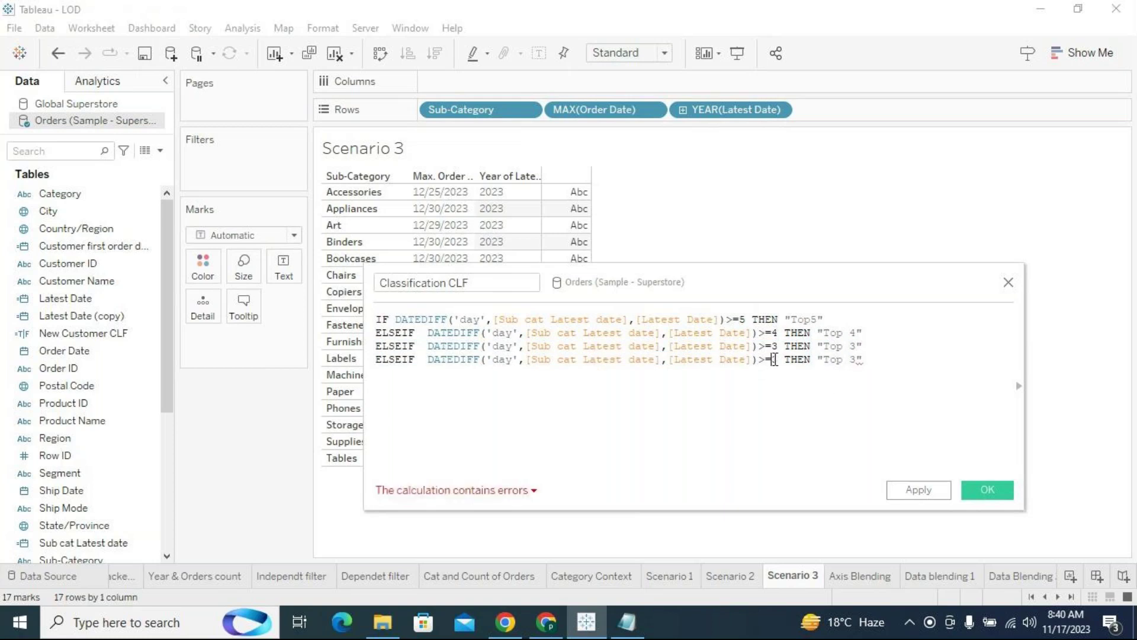
pyautogui.press('BackSpace')
pyautogui.write('2')
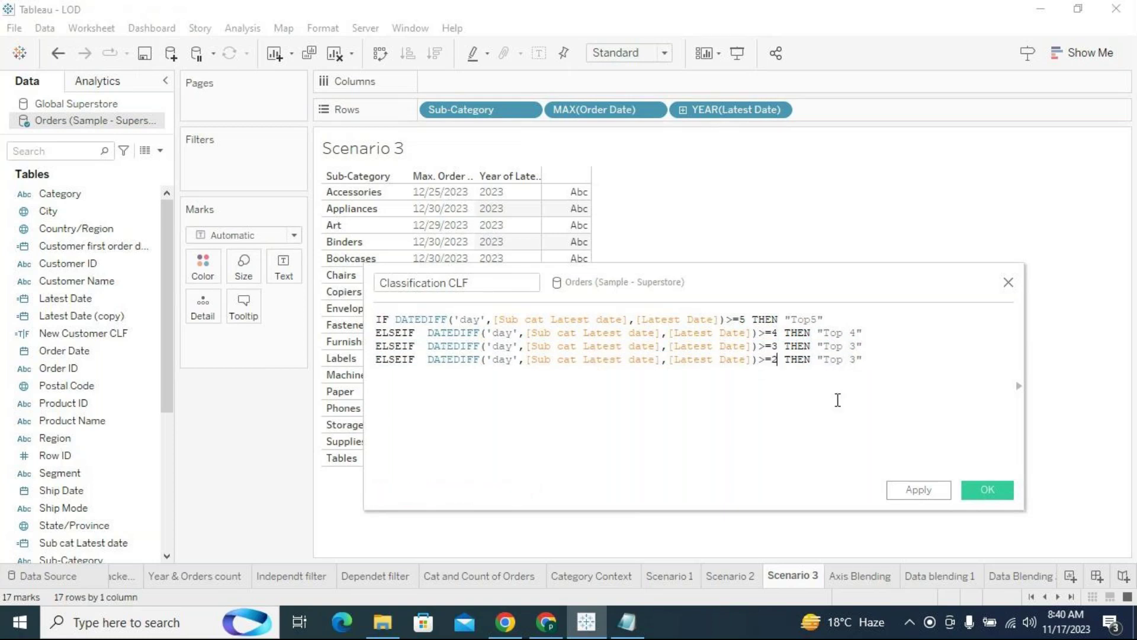
pyautogui.click(857, 360)
pyautogui.press('BackSpace')
pyautogui.write('2')
# Step: Paste the copied ELSEIF line onto a new fifth line of the calculation
pyautogui.press('Return')
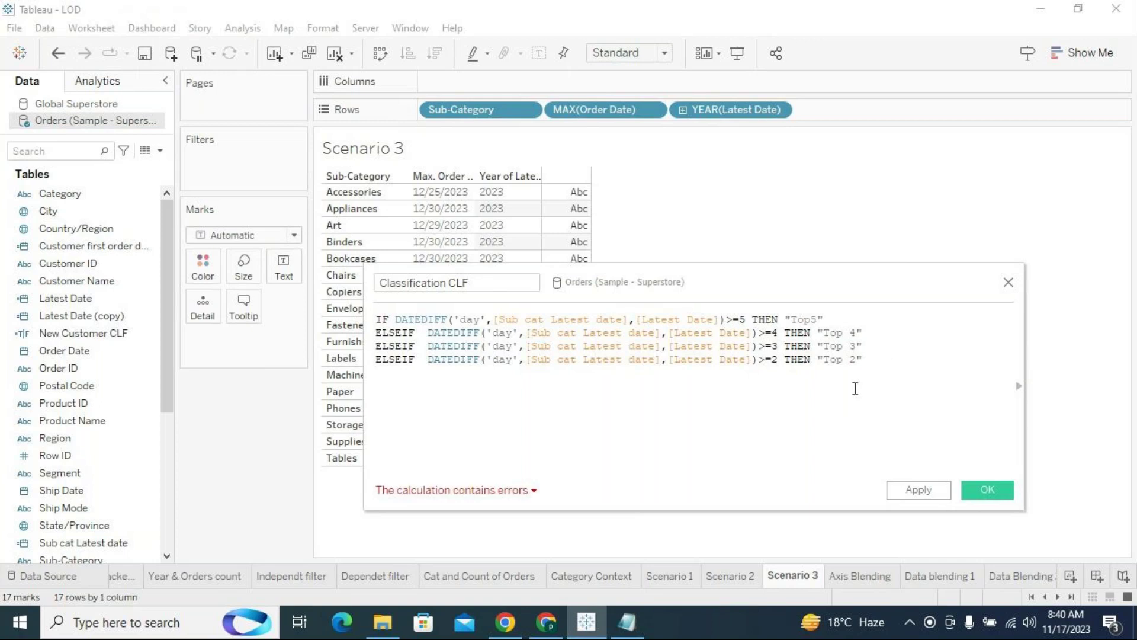
pyautogui.write('v')
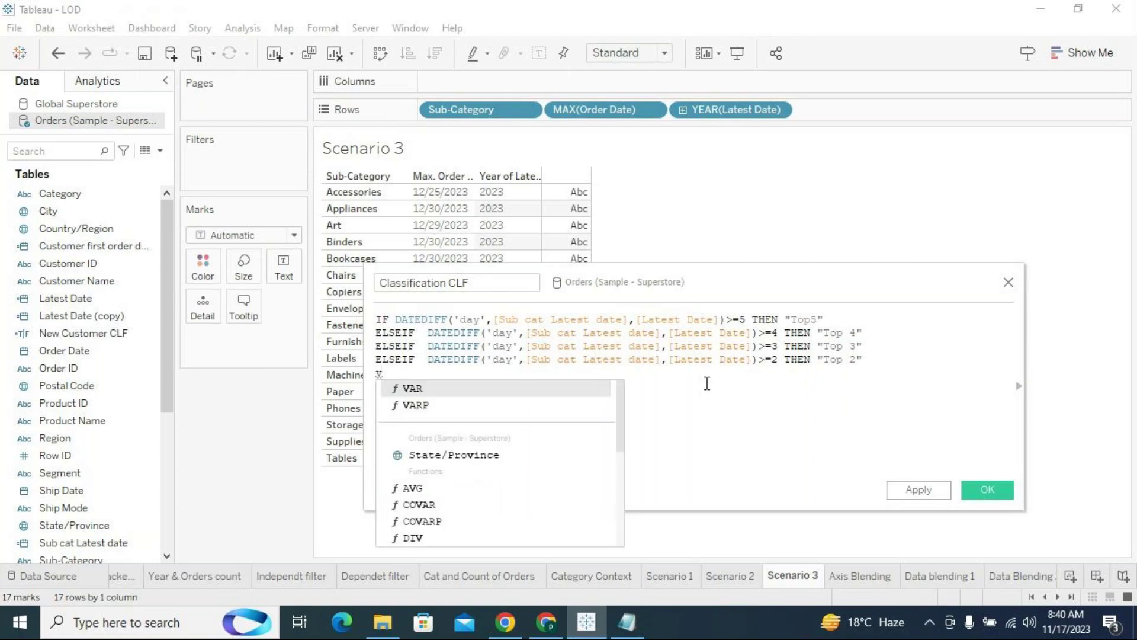
pyautogui.press('Escape')
pyautogui.press('BackSpace')
pyautogui.hotkey('ctrl', 'v')
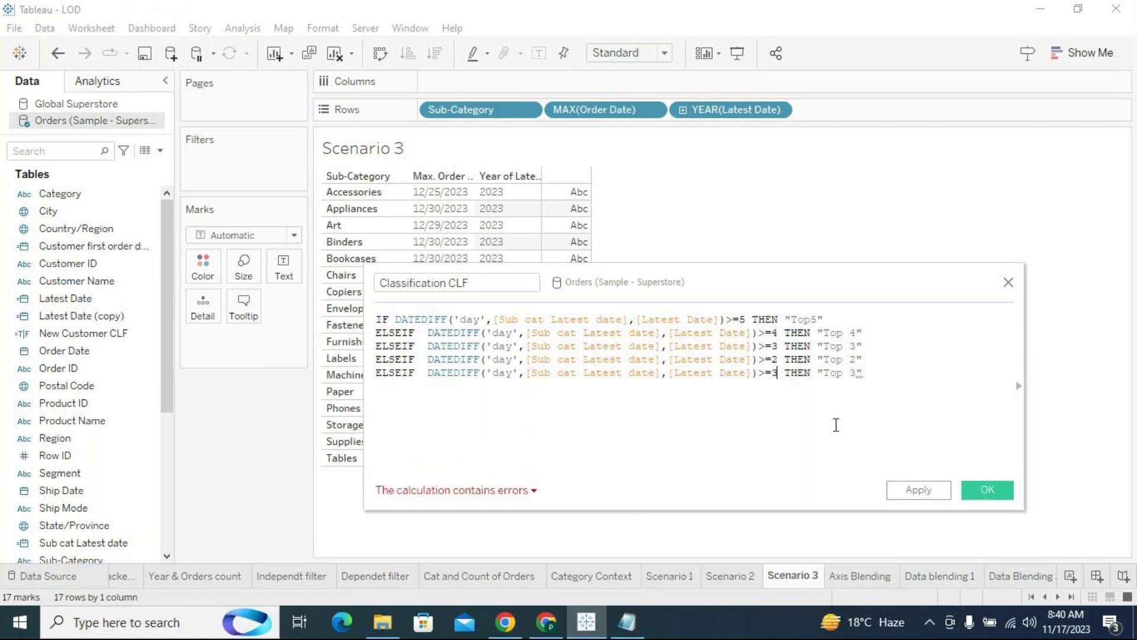
# Step: Set the fifth branch's threshold to >=1 and its returned label to "Top 1"
pyautogui.press('Left')
pyautogui.press('Left')
pyautogui.press('Left')
pyautogui.press('Left')
pyautogui.press('Left')
pyautogui.press('Left')
pyautogui.press('Left')
pyautogui.press('Left')
pyautogui.press('Left')
pyautogui.press('Left')
pyautogui.press('Left')
pyautogui.press('Left')
pyautogui.press('Left')
pyautogui.press('BackSpace')
pyautogui.write('1')
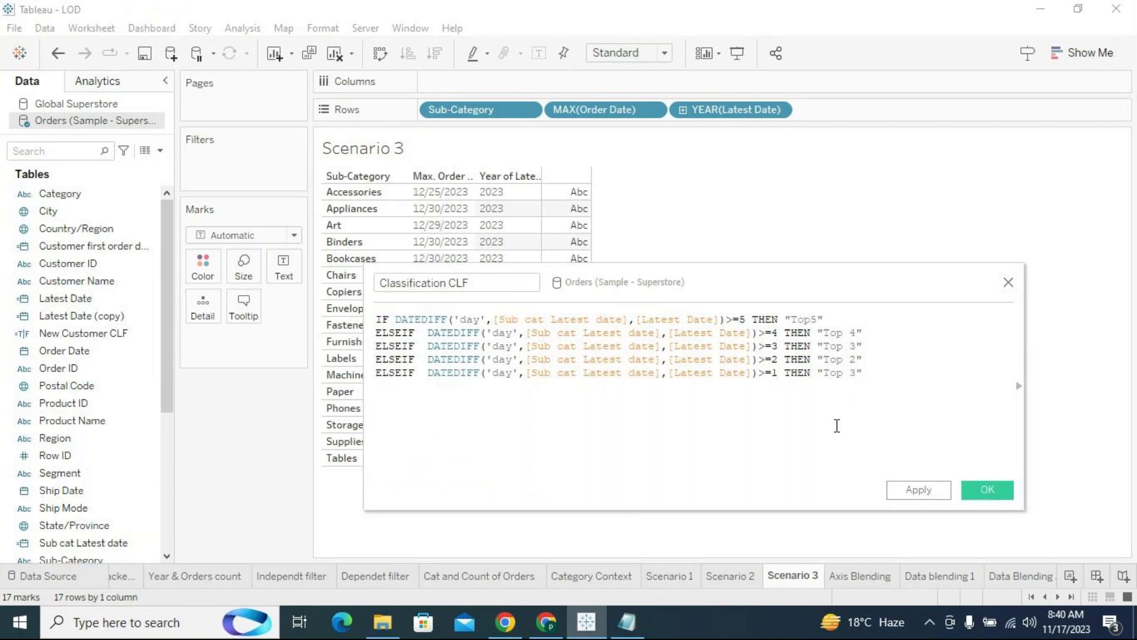
pyautogui.click(857, 373)
pyautogui.press('BackSpace')
pyautogui.write('1')
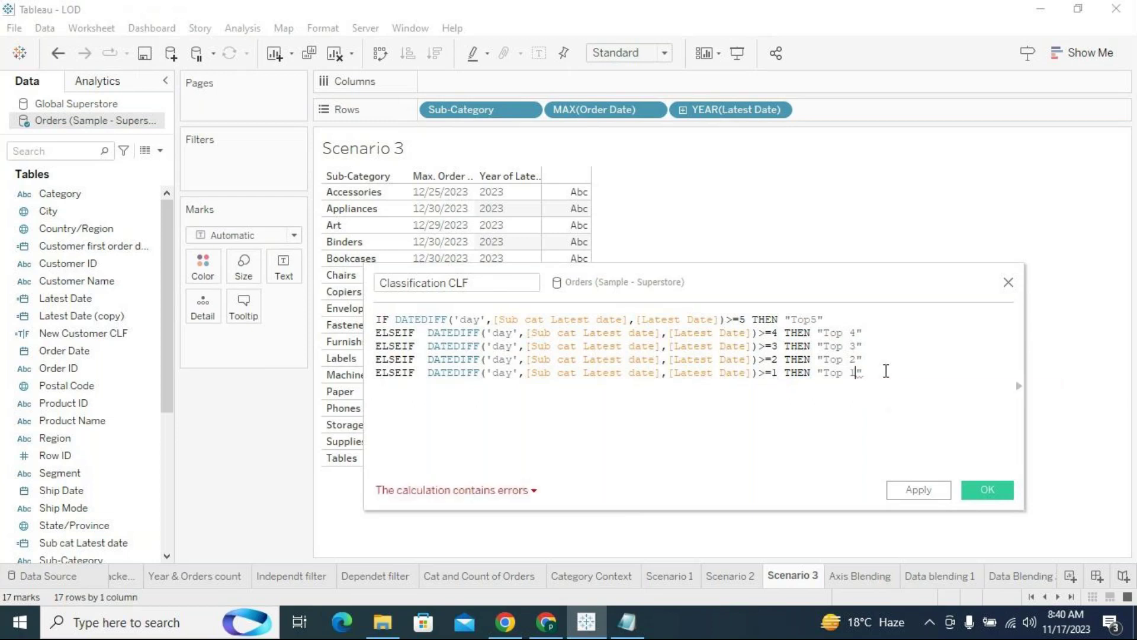
# Step: Finish the calculation with an ELSE clause returning "Latest" and a closing END, and apply it
pyautogui.press('Return')
pyautogui.write('ELSE')
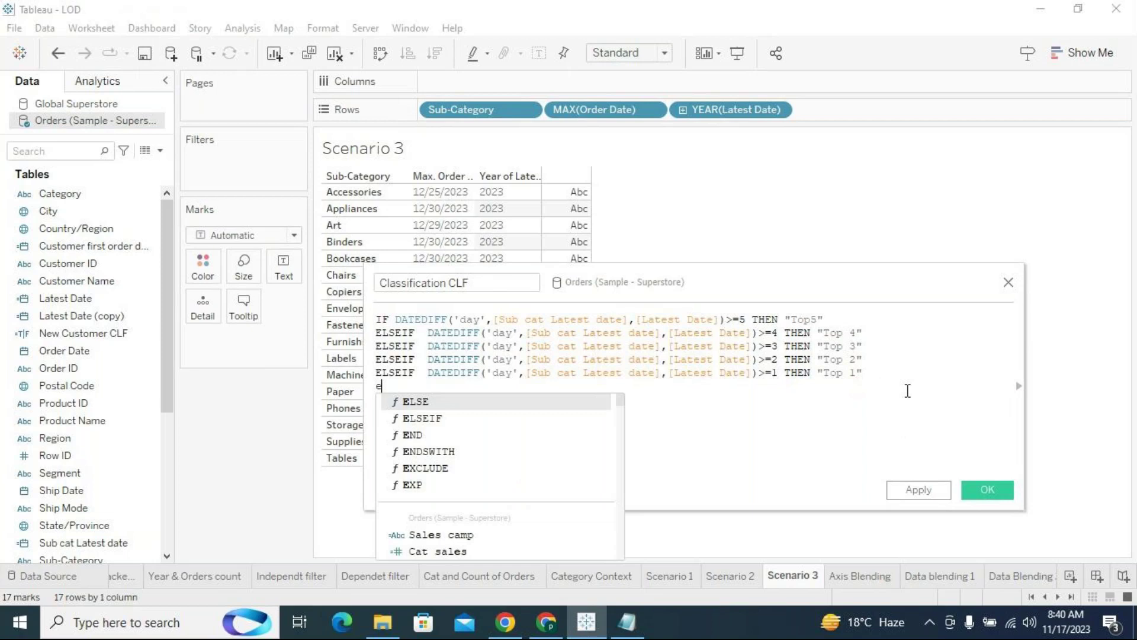
pyautogui.write('"')
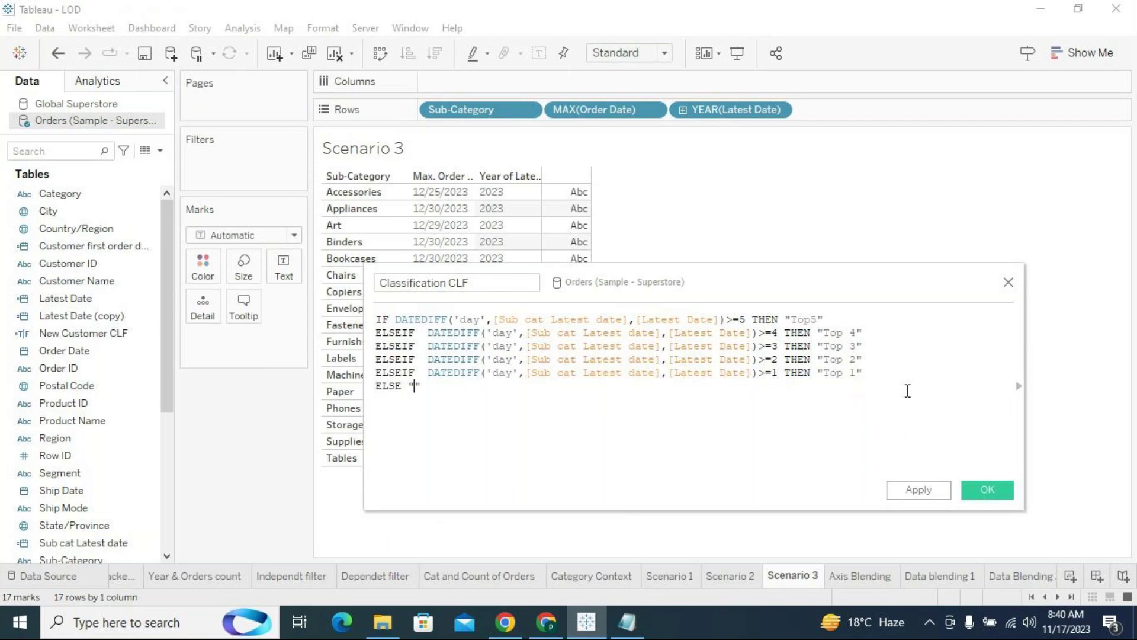
pyautogui.write('Iatest')
pyautogui.press('BackSpace')
pyautogui.write('END')
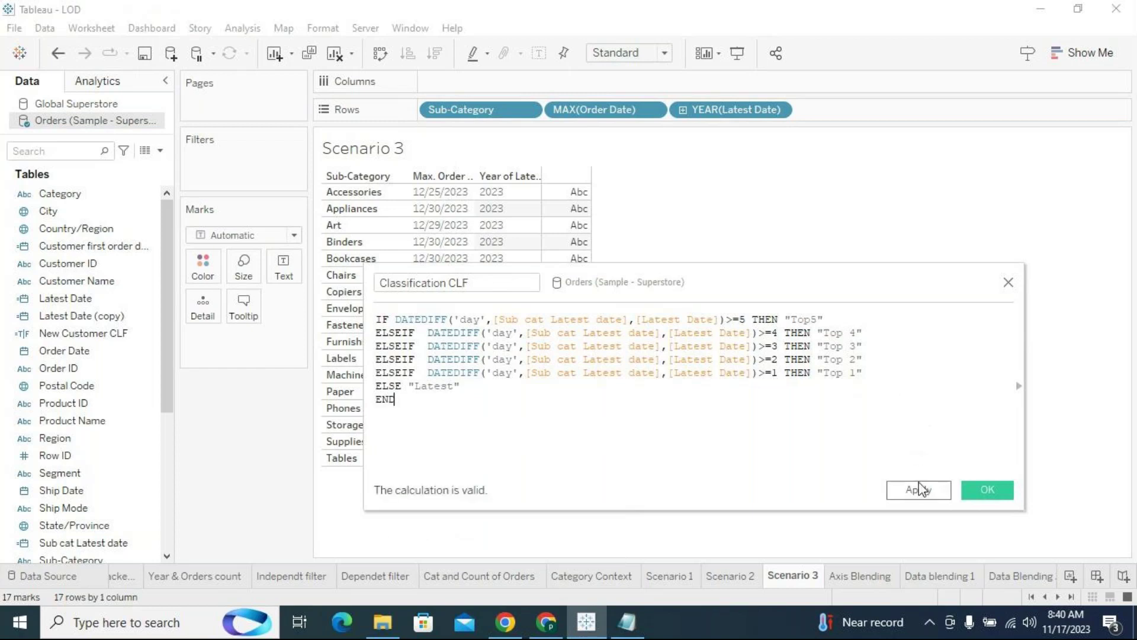
pyautogui.click(900, 490)
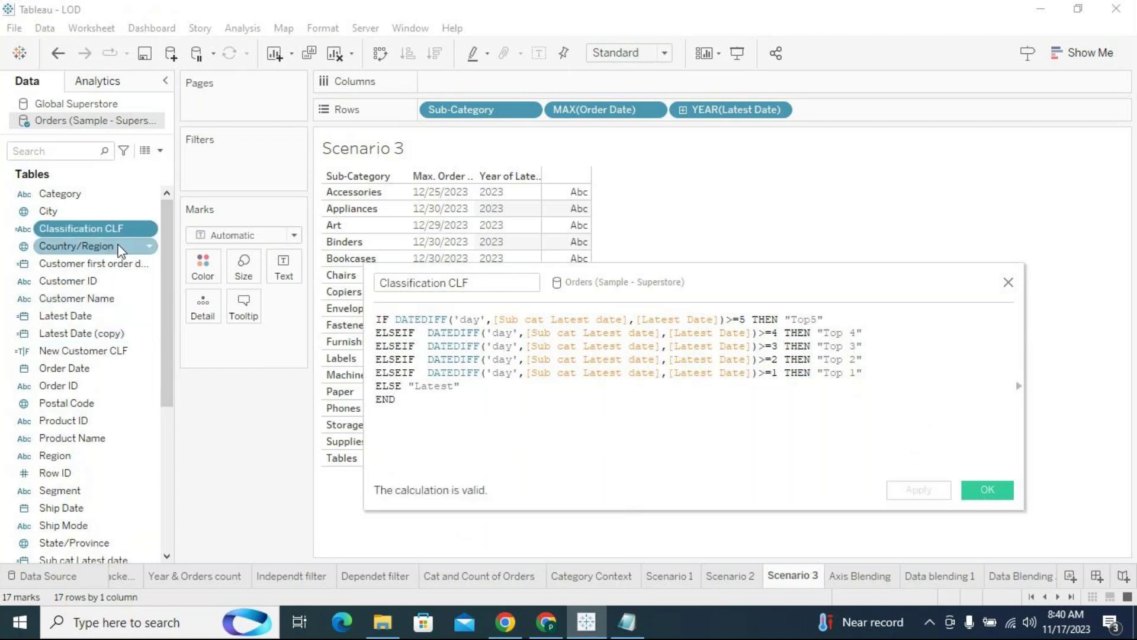
# Step: Add Classification CLF to Rows after YEAR(Latest Date), and close the calculation editor with its formula accepted
pyautogui.moveTo(107, 233); pyautogui.dragTo(706, 279)
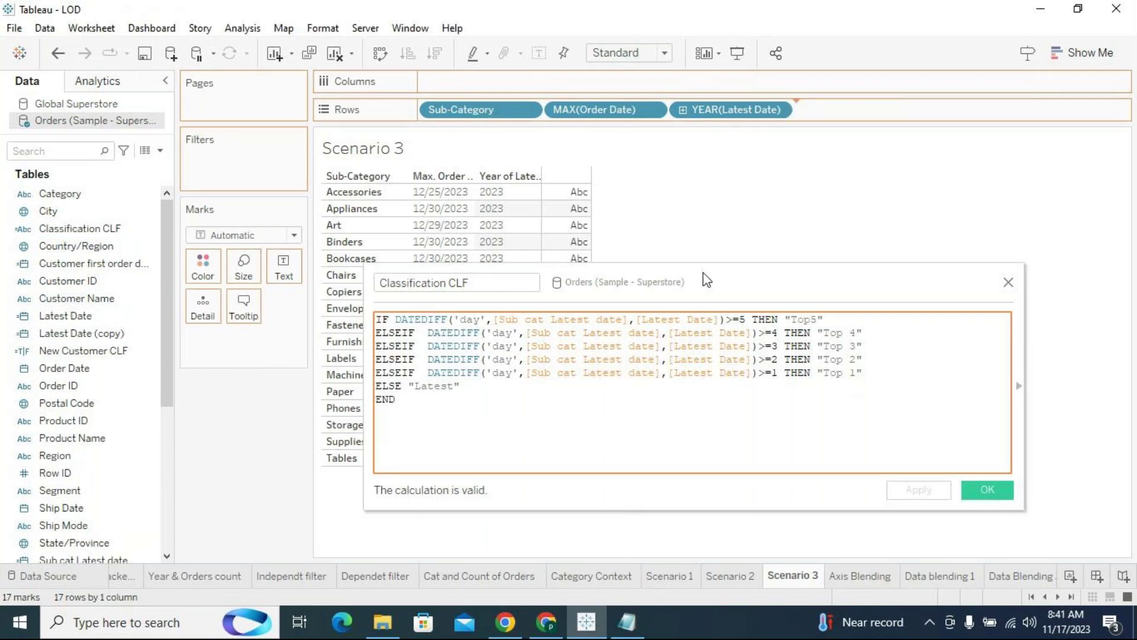
pyautogui.moveTo(706, 276); pyautogui.dragTo(852, 109)
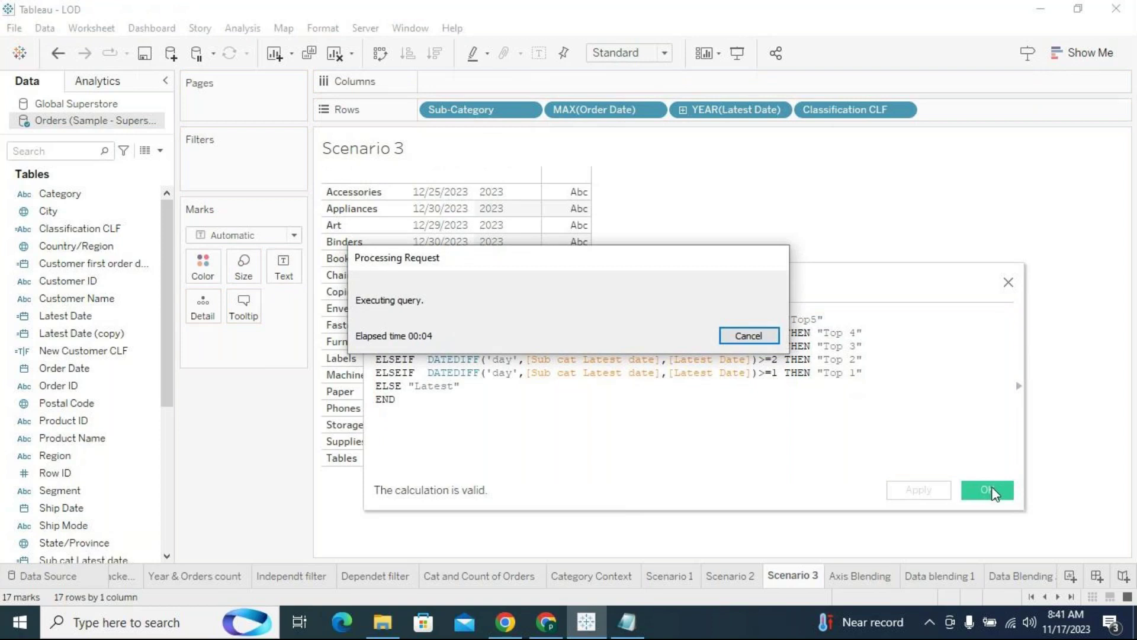
pyautogui.moveTo(718, 279); pyautogui.dragTo(600, 224)
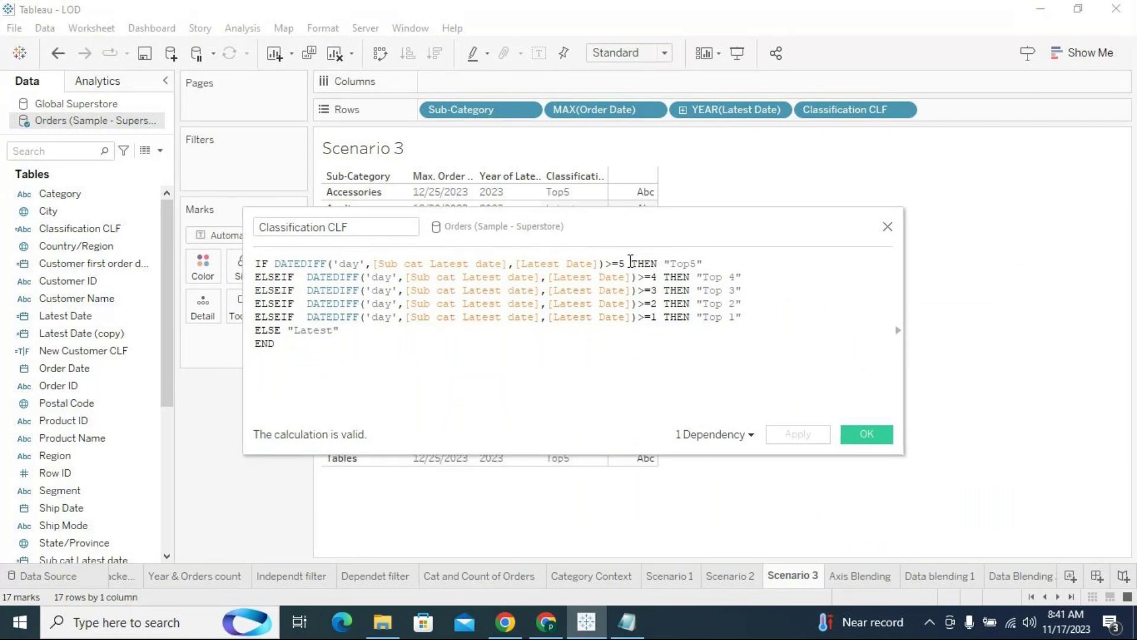
pyautogui.moveTo(620, 237); pyautogui.dragTo(623, 287)
pyautogui.moveTo(622, 313); pyautogui.dragTo(598, 286)
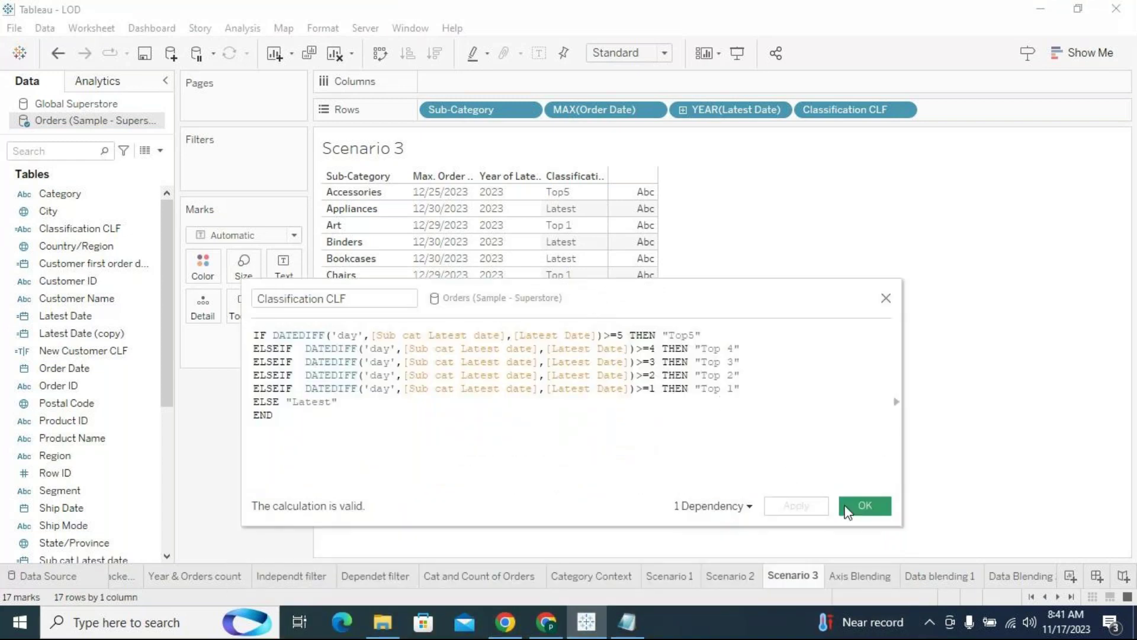
pyautogui.click(863, 505)
# Step: Remove Sub-Category, MAX(Order Date) and YEAR(Latest Date) from Rows, keeping only Classification CLF
pyautogui.moveTo(616, 116); pyautogui.dragTo(839, 326)
pyautogui.moveTo(475, 109); pyautogui.dragTo(965, 401)
pyautogui.moveTo(368, 201); pyautogui.dragTo(368, 246)
pyautogui.click(350, 255)
# Step: Add Sub-Category to Rows after Classification CLF and aggregate it as a distinct count
pyautogui.moveTo(166, 317); pyautogui.dragTo(164, 355)
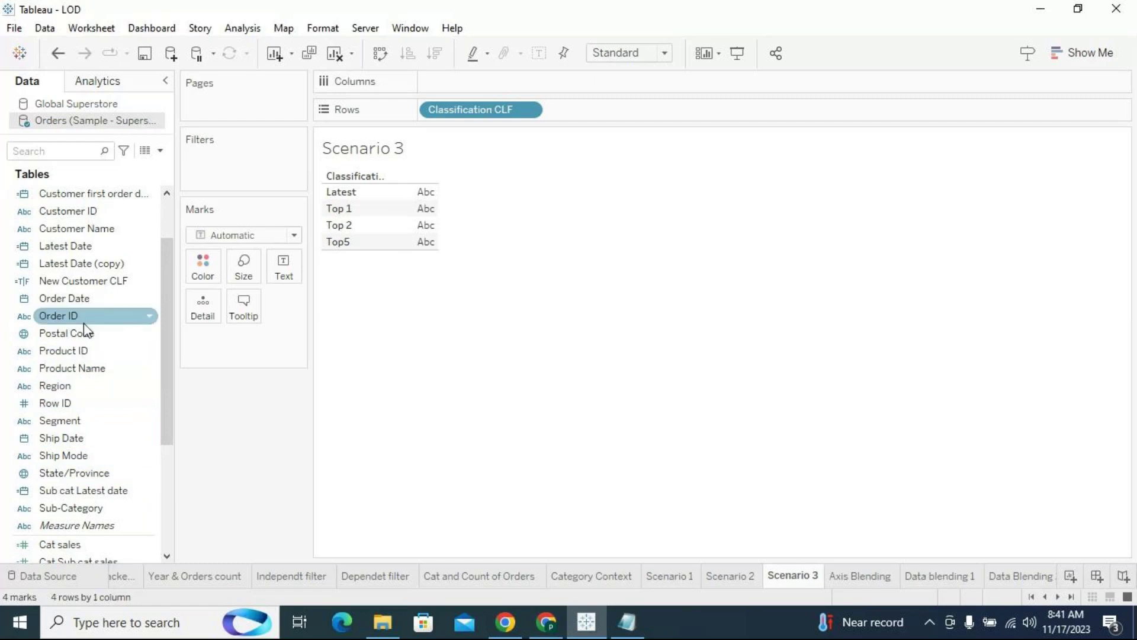
pyautogui.moveTo(87, 501)
pyautogui.mouseDown()
pyautogui.moveTo(676, 162)
pyautogui.moveTo(655, 106)
pyautogui.mouseUp()
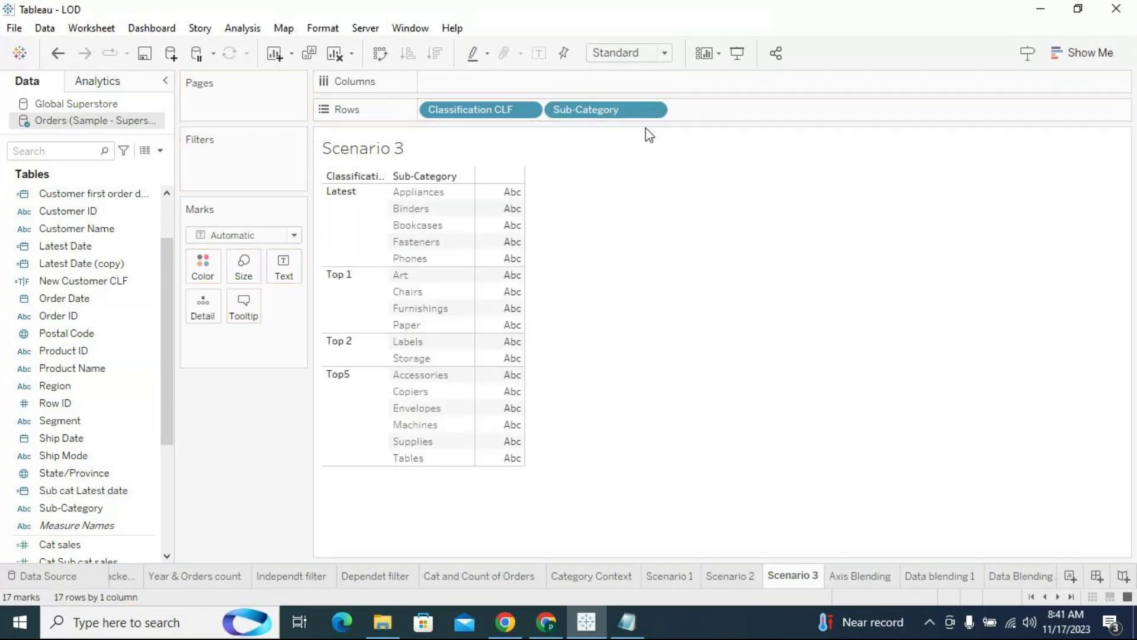
pyautogui.click(654, 110)
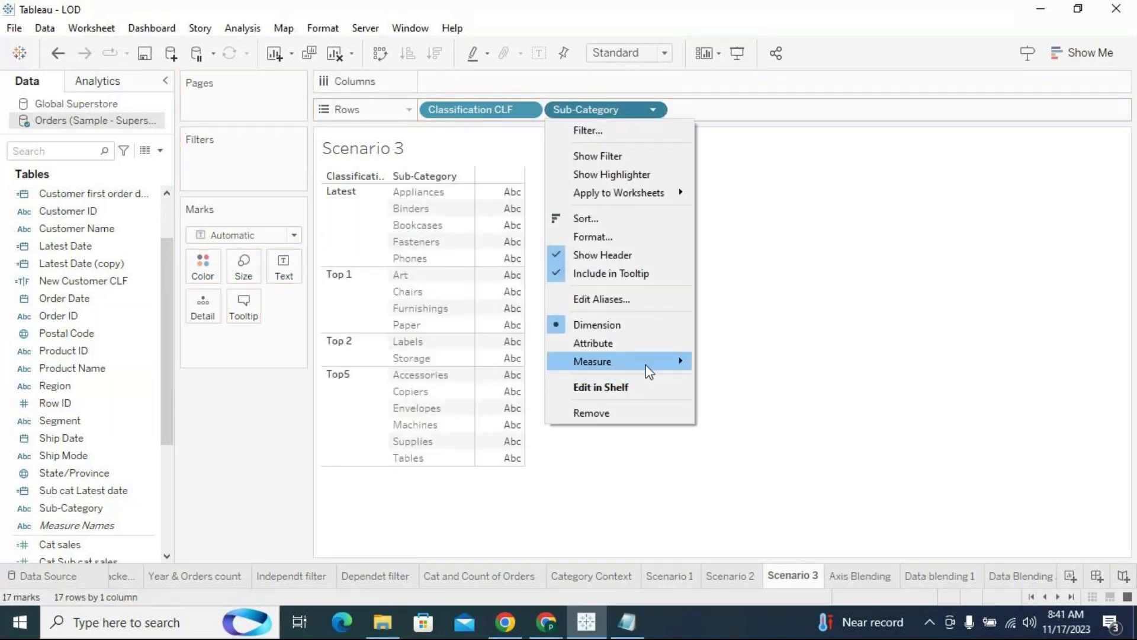
pyautogui.moveTo(649, 363)
pyautogui.click(753, 417)
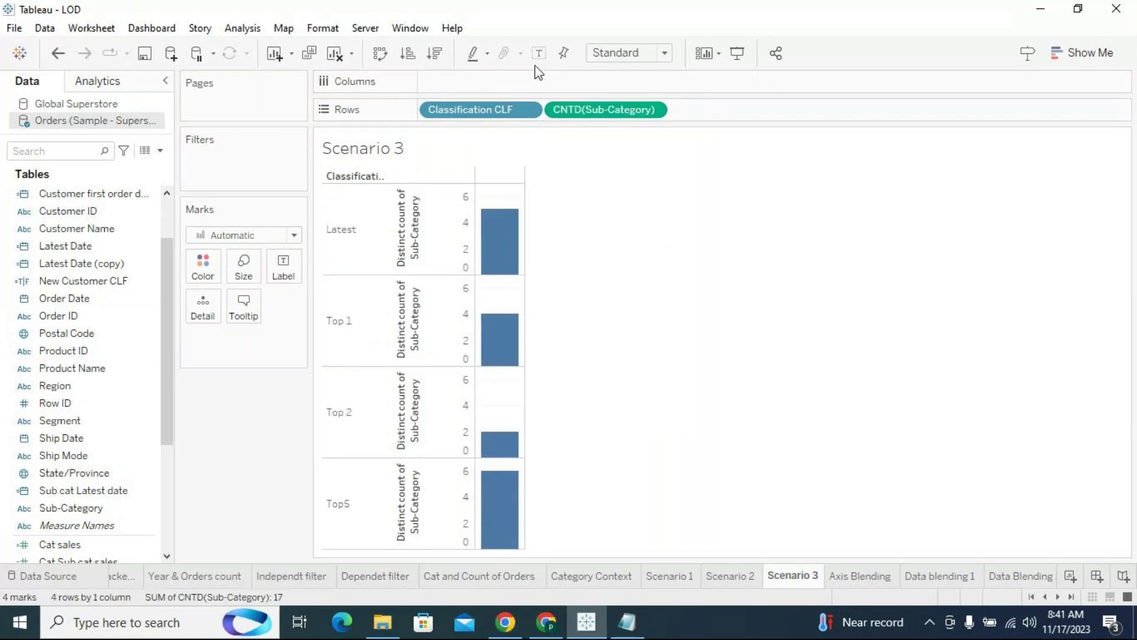
# Step: Convert the bar chart to packed bubbles and split it into rows by Classification CLF
pyautogui.click(1057, 54)
pyautogui.click(1082, 384)
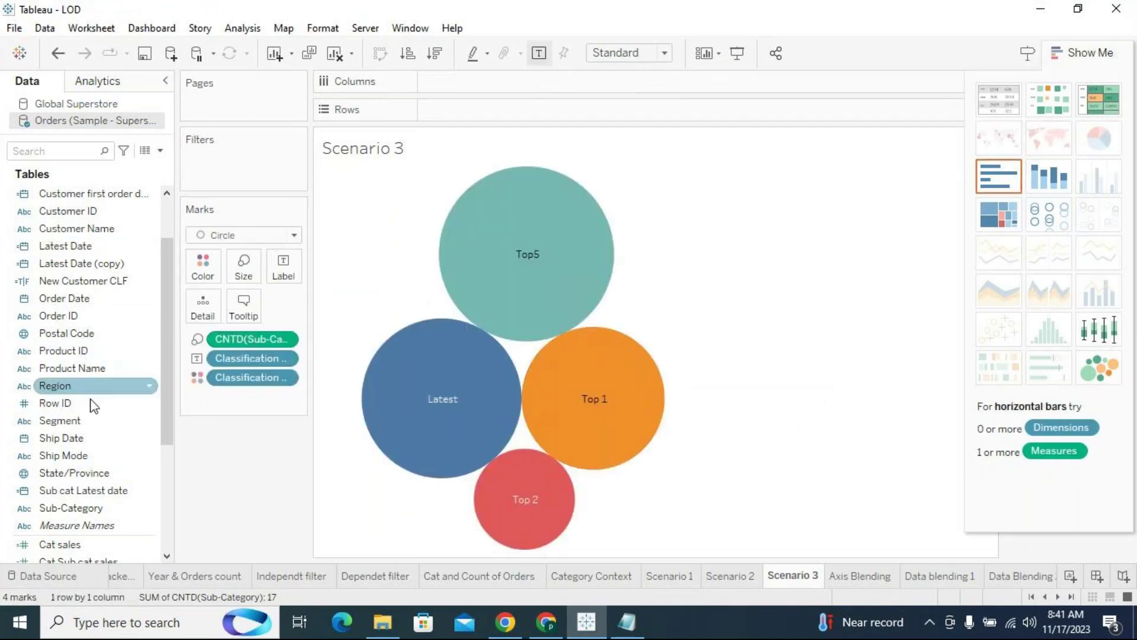
pyautogui.scroll(2, 83, 332)
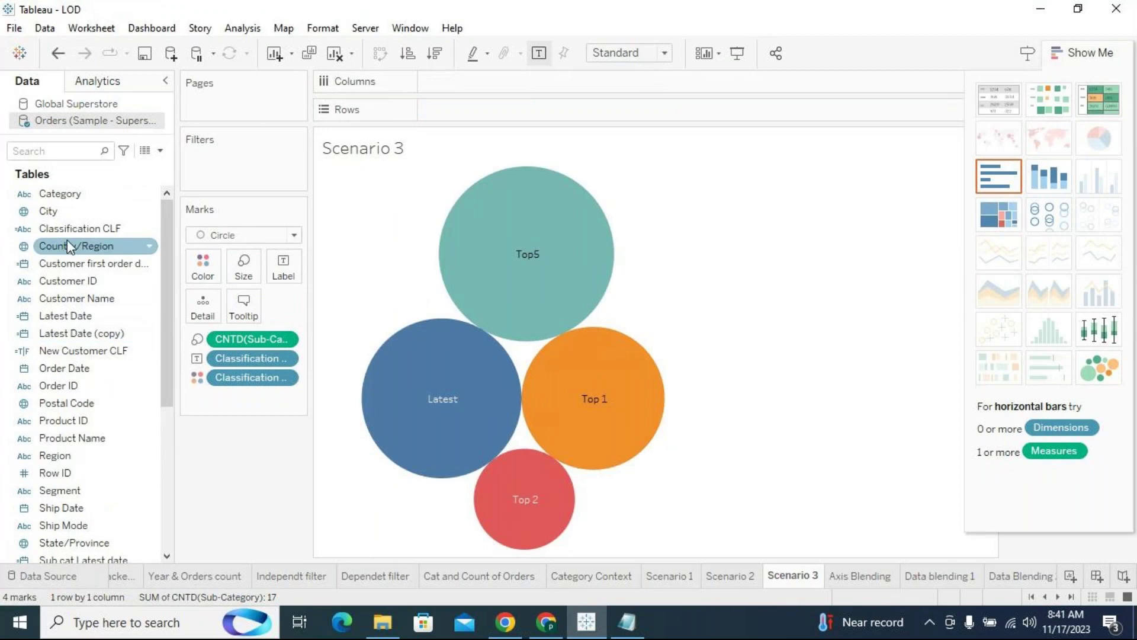
pyautogui.moveTo(66, 229); pyautogui.dragTo(474, 114)
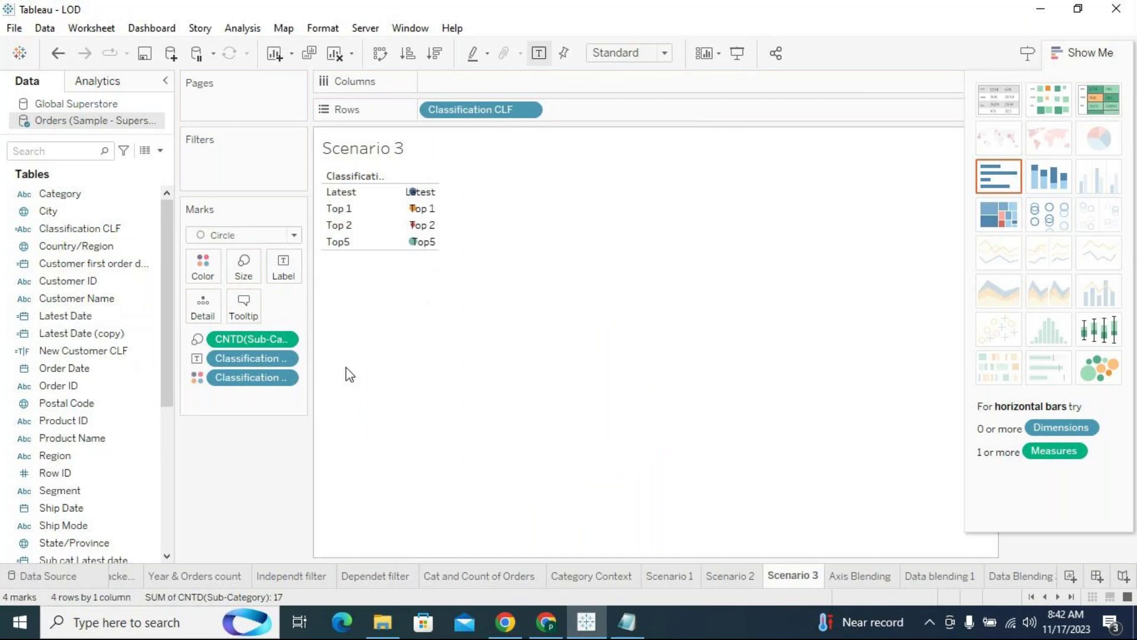
# Step: Turn off the mark labels on the circles
pyautogui.click(281, 265)
pyautogui.click(320, 305)
pyautogui.click(610, 344)
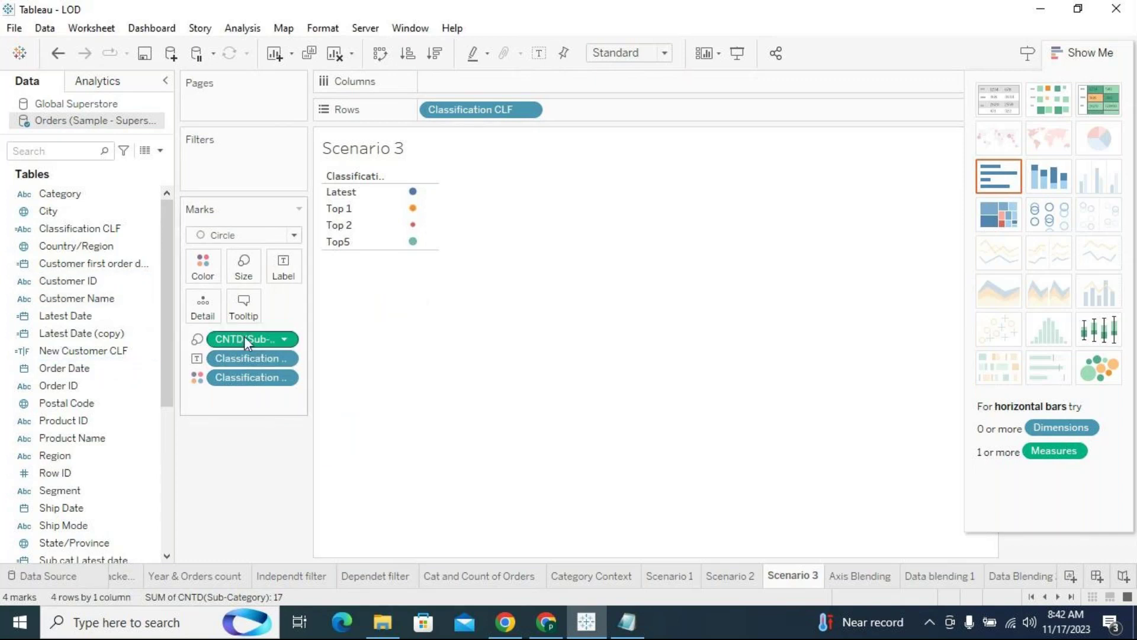
# Step: Fit the worksheet to Entire View and close the Show Me chart list
pyautogui.click(596, 55)
pyautogui.click(613, 70)
pyautogui.click(627, 53)
pyautogui.click(625, 106)
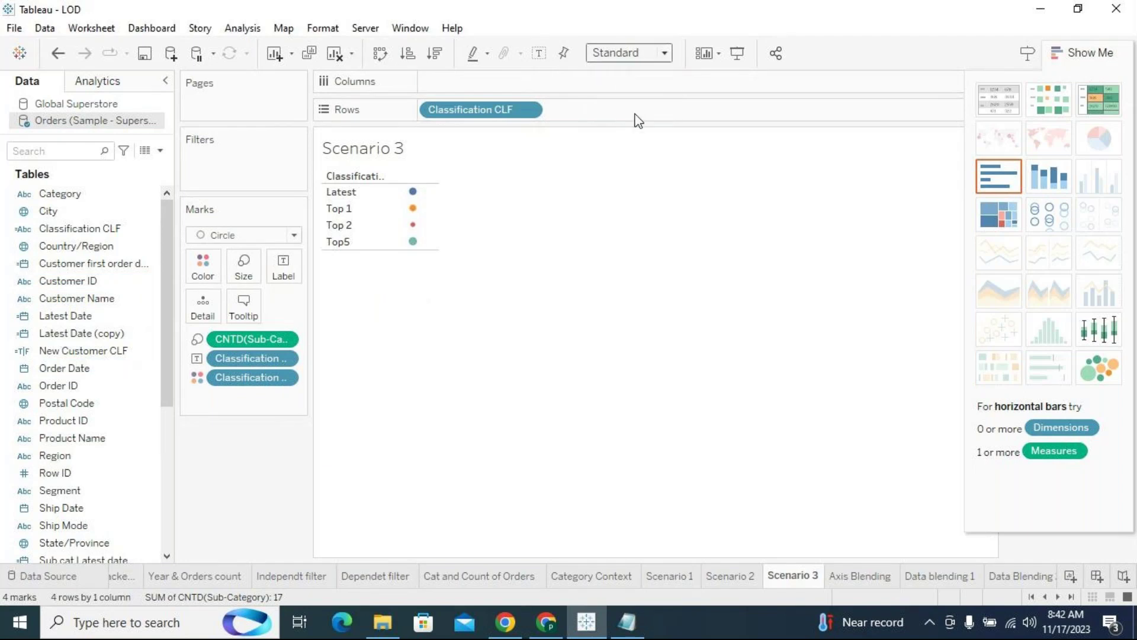
pyautogui.click(1083, 53)
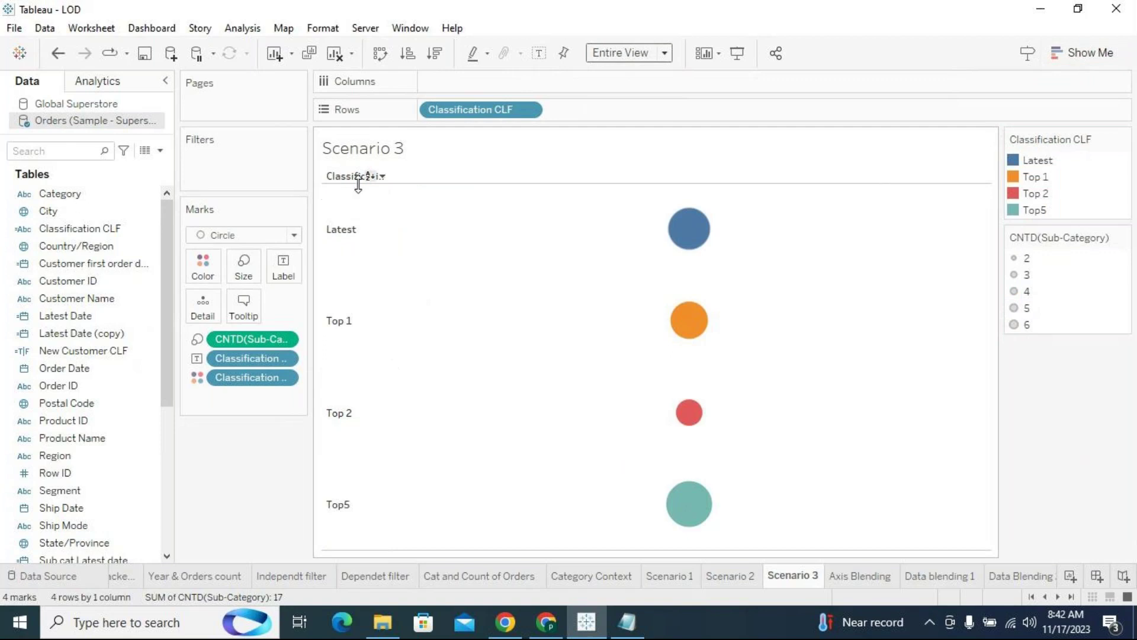
# Step: Label the circles with the distinct count of Sub-Category instead of Classification CLF, and show the mark labels
pyautogui.click(539, 52)
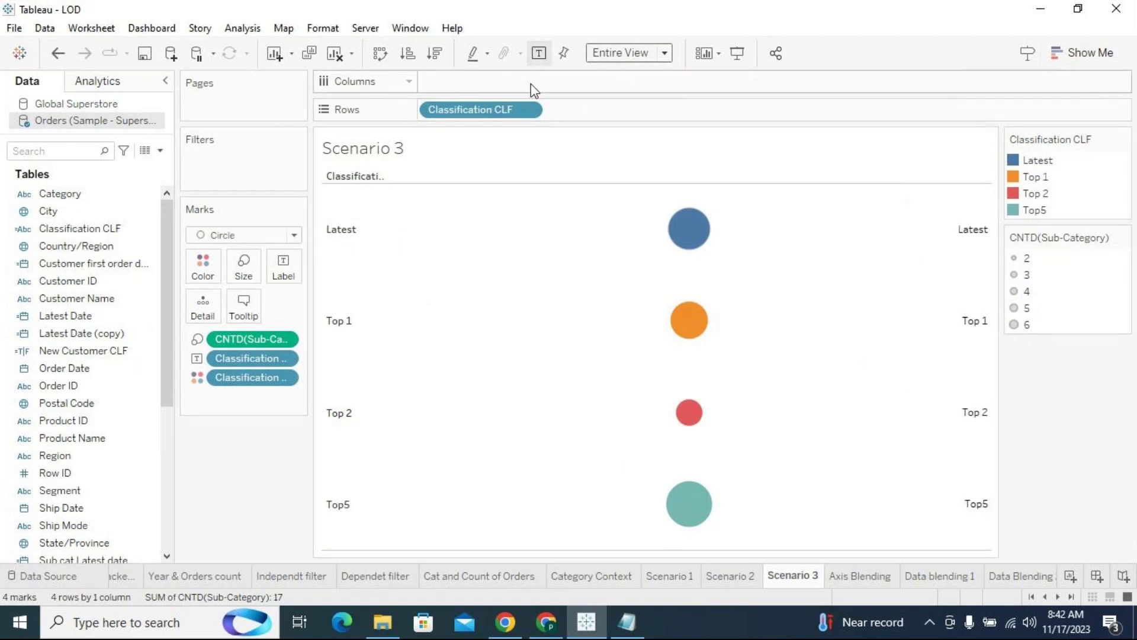
pyautogui.click(539, 53)
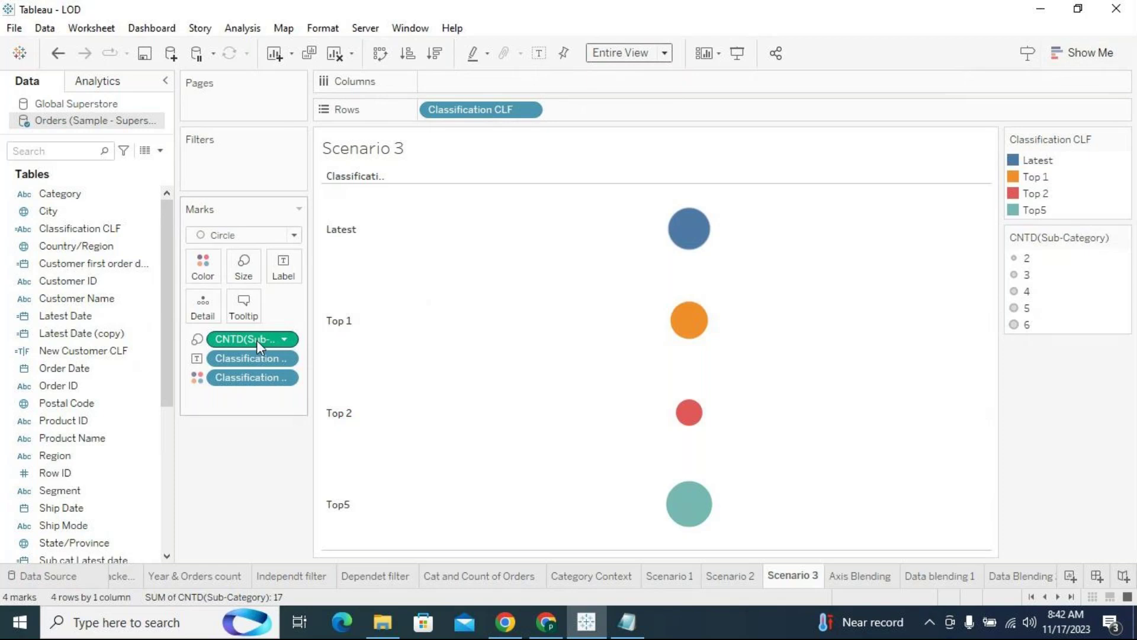
pyautogui.moveTo(257, 340); pyautogui.dragTo(284, 264)
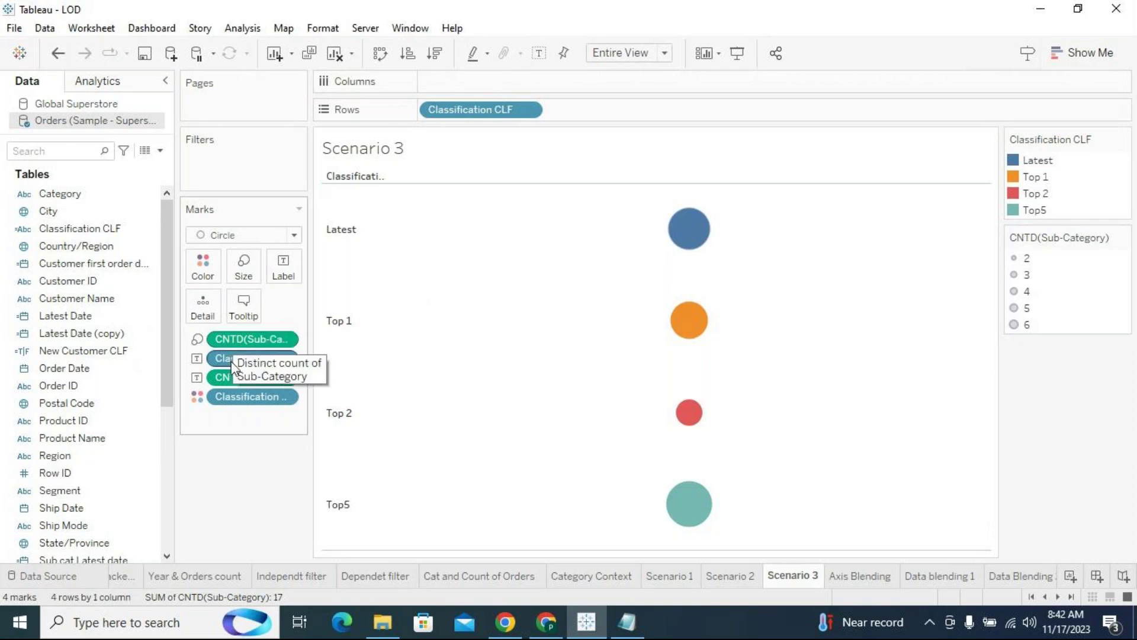
pyautogui.moveTo(231, 360); pyautogui.dragTo(228, 534)
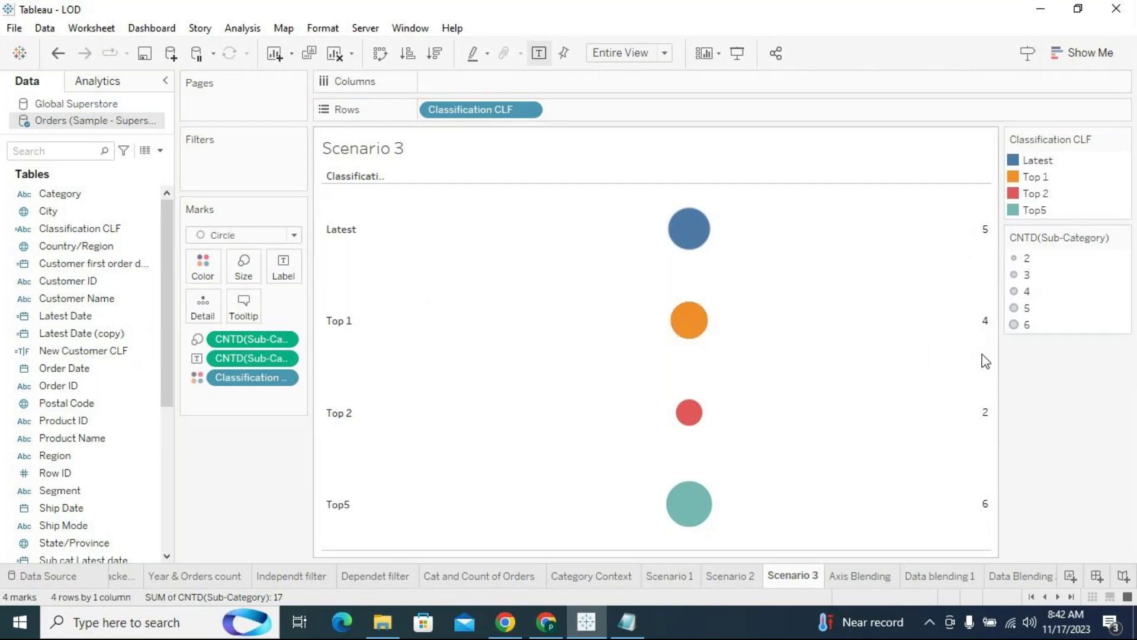
pyautogui.moveTo(992, 422)
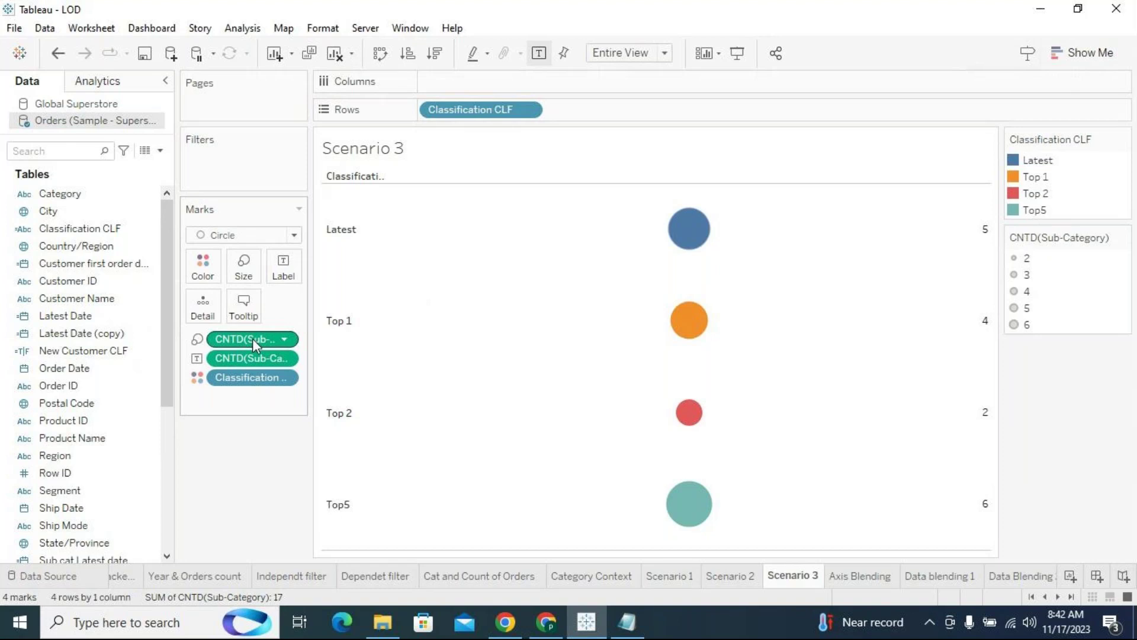
pyautogui.moveTo(253, 339); pyautogui.dragTo(281, 265)
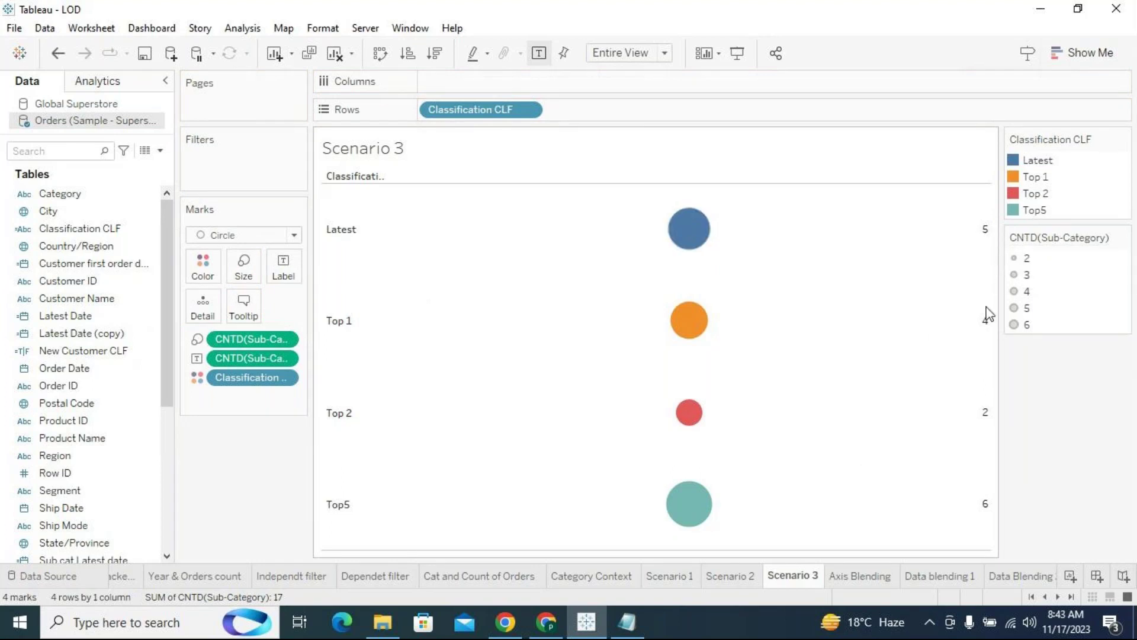
# Step: Change the worksheet's fit to Fit Height
pyautogui.moveTo(988, 326)
pyautogui.moveTo(989, 415)
pyautogui.click(665, 54)
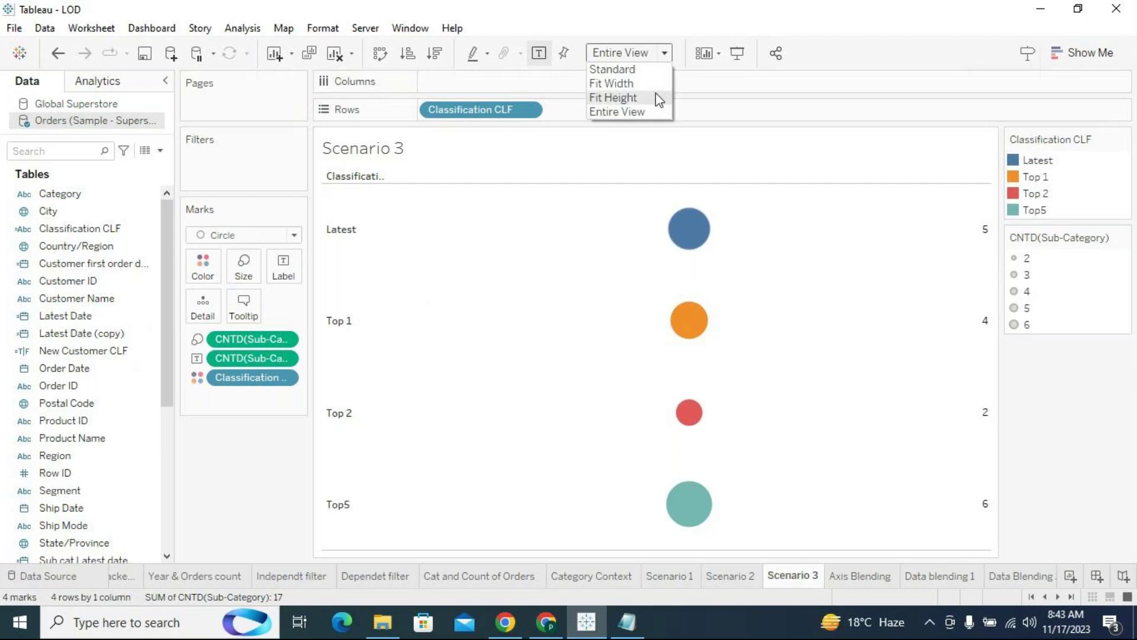
pyautogui.click(657, 99)
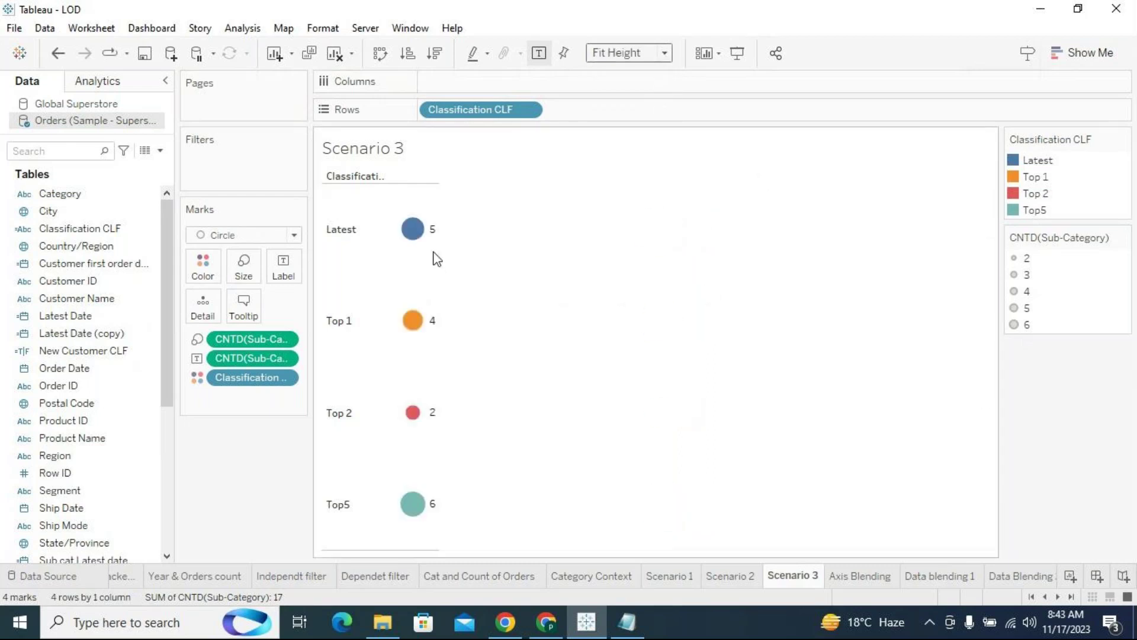
# Step: Increase the mark size so the circles nearly fill the width of their column
pyautogui.click(244, 268)
pyautogui.click(296, 311)
pyautogui.click(314, 312)
pyautogui.moveTo(315, 308); pyautogui.dragTo(317, 314)
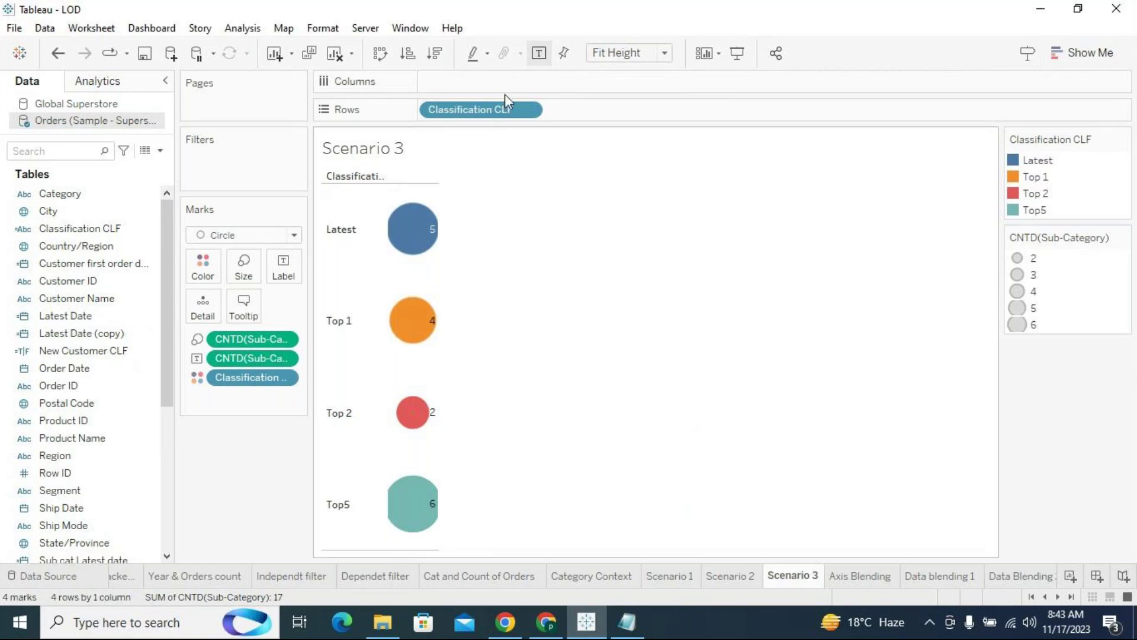
pyautogui.click(639, 59)
pyautogui.click(634, 81)
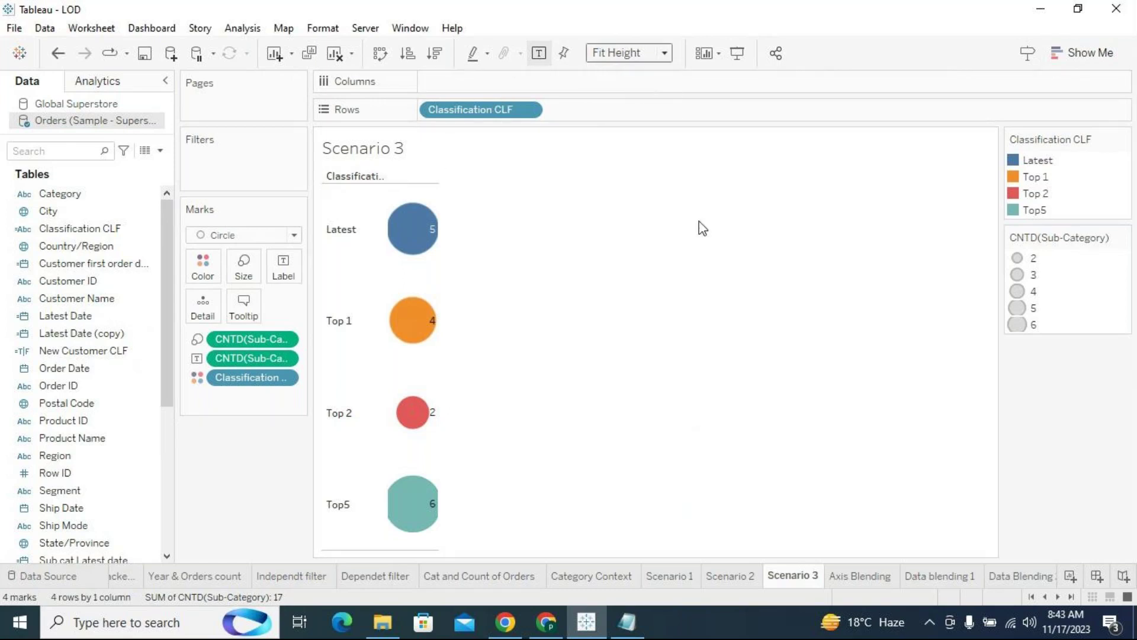
# Step: Fit the Scenario 3 worksheet to Entire View and slightly reduce the mark size so the circles no longer crowd each other
pyautogui.click(665, 52)
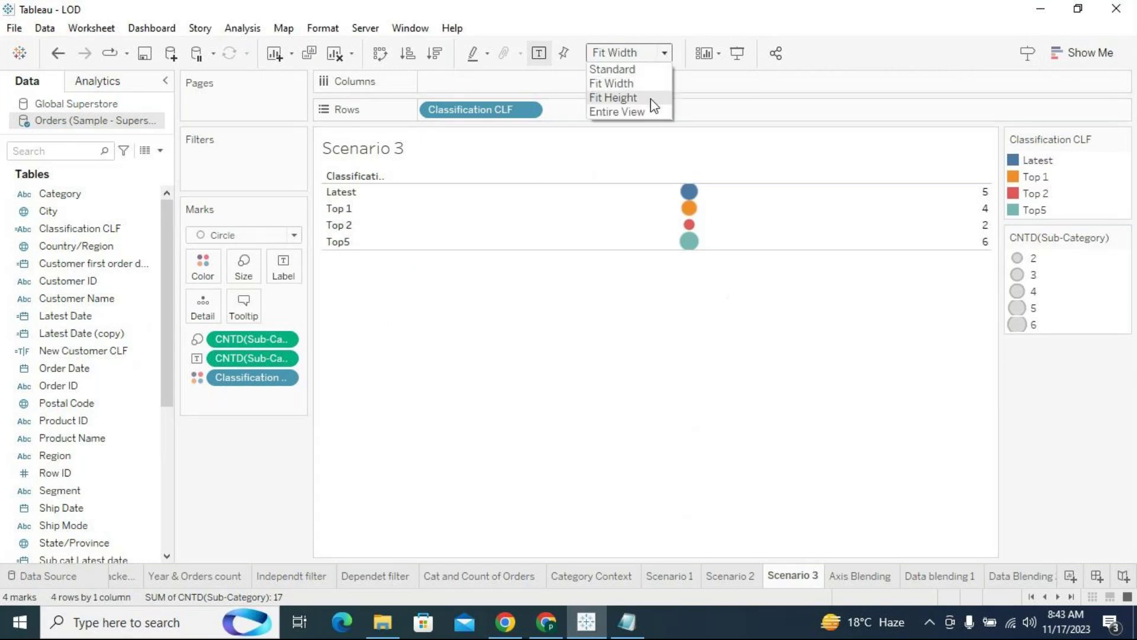
pyautogui.click(659, 124)
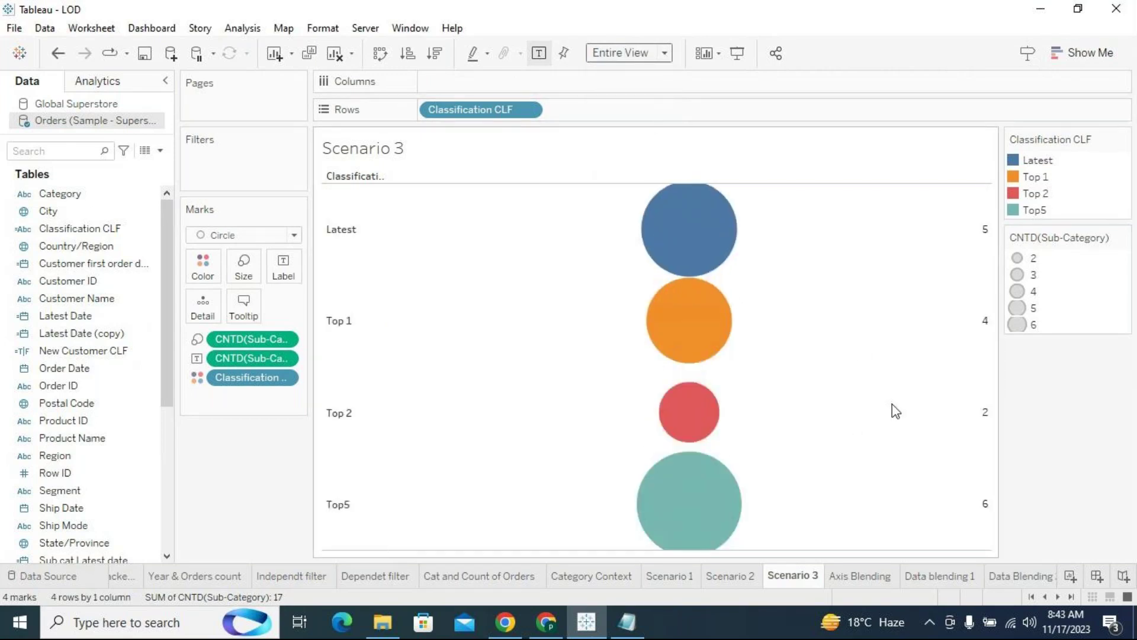
pyautogui.click(243, 268)
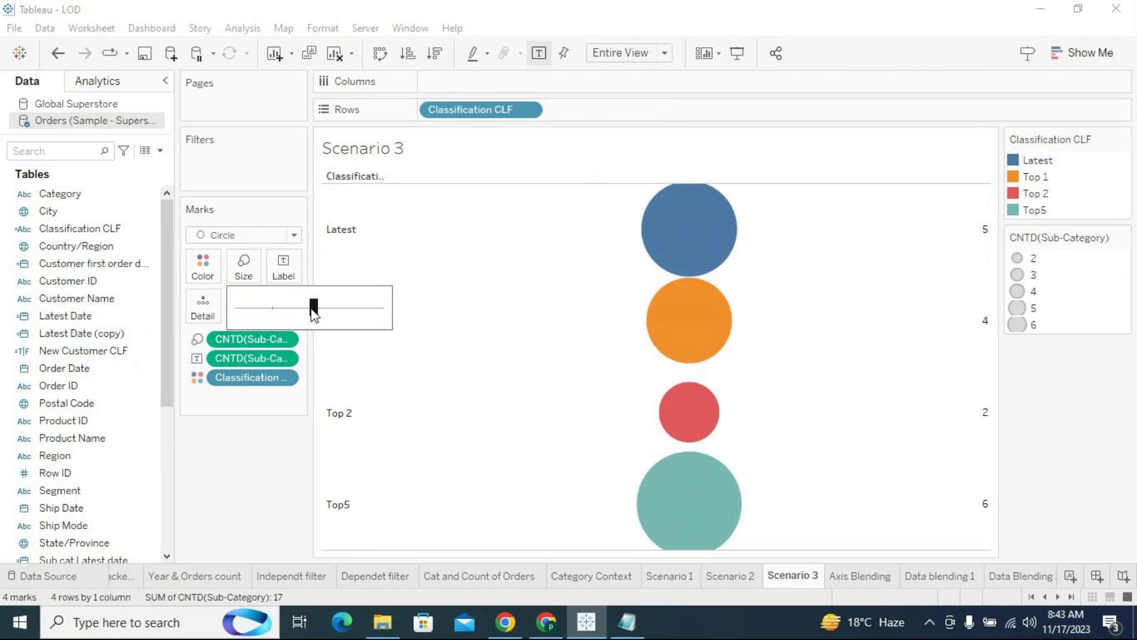
pyautogui.moveTo(312, 309); pyautogui.dragTo(309, 309)
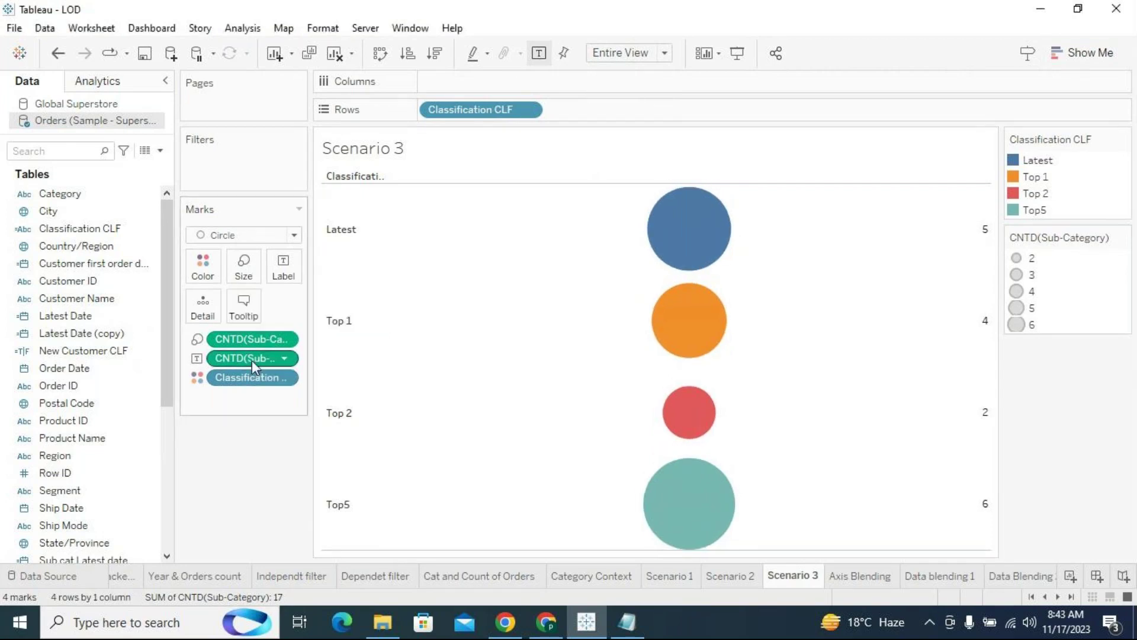
# Step: Color the circles by the distinct count of Sub-Category instead of Classification CLF
pyautogui.moveTo(251, 360); pyautogui.dragTo(196, 259)
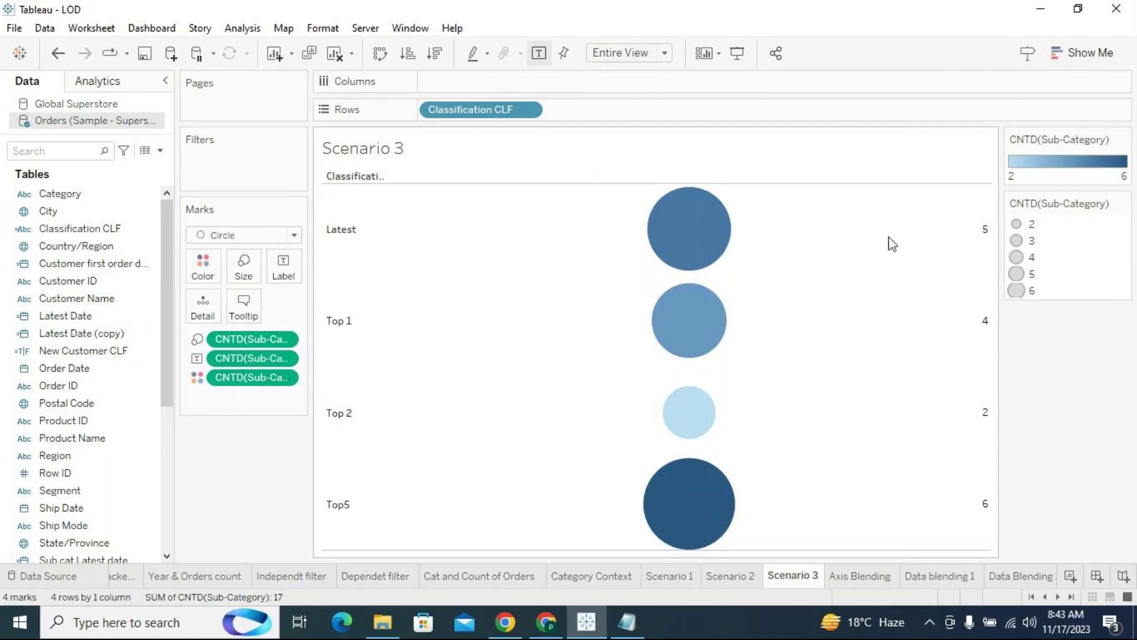
pyautogui.moveTo(988, 234)
# Step: Switch to the LOD notes in Notepad, review the Scenario 3 requirements and their week and day thresholds, and return to Tableau
pyautogui.click(631, 621)
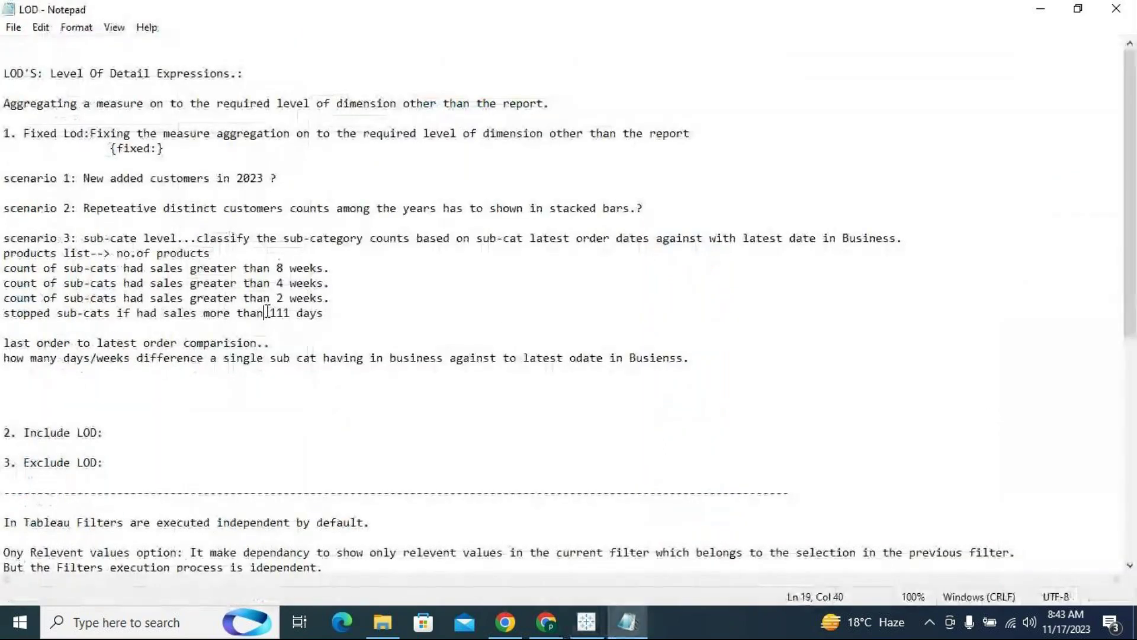
pyautogui.moveTo(338, 315); pyautogui.dragTo(86, 237)
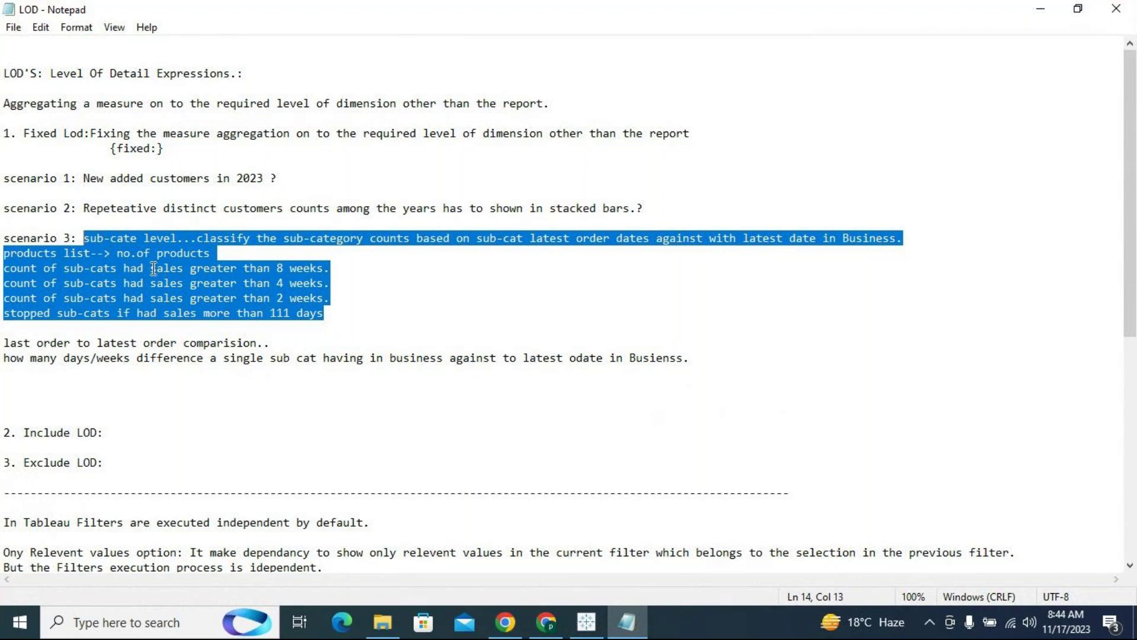
pyautogui.click(139, 251)
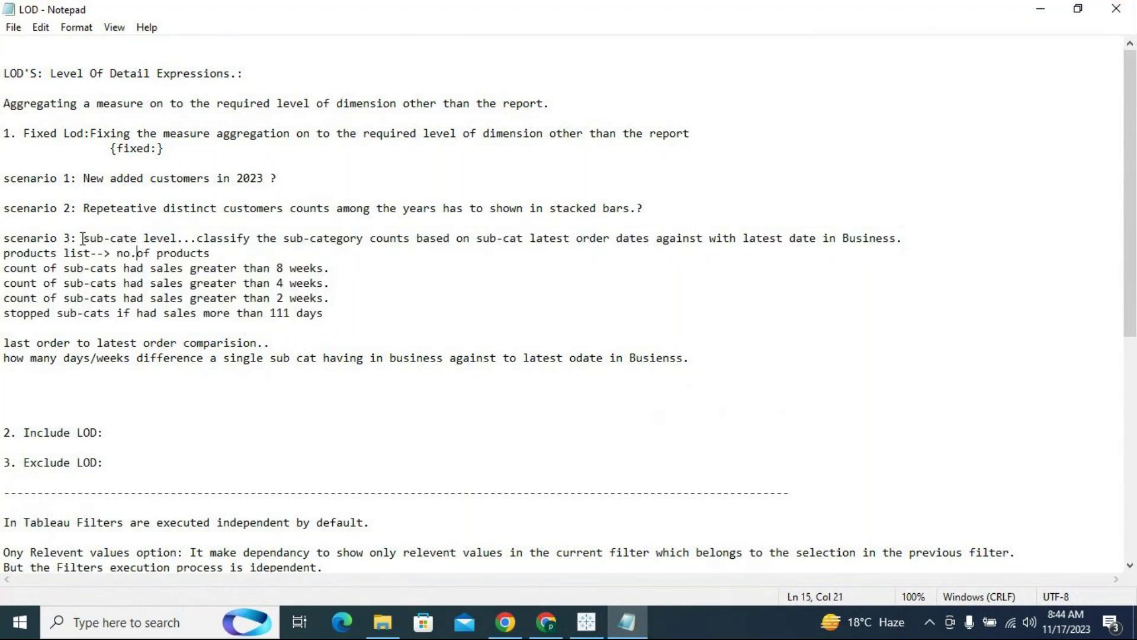
pyautogui.moveTo(83, 239); pyautogui.dragTo(140, 239)
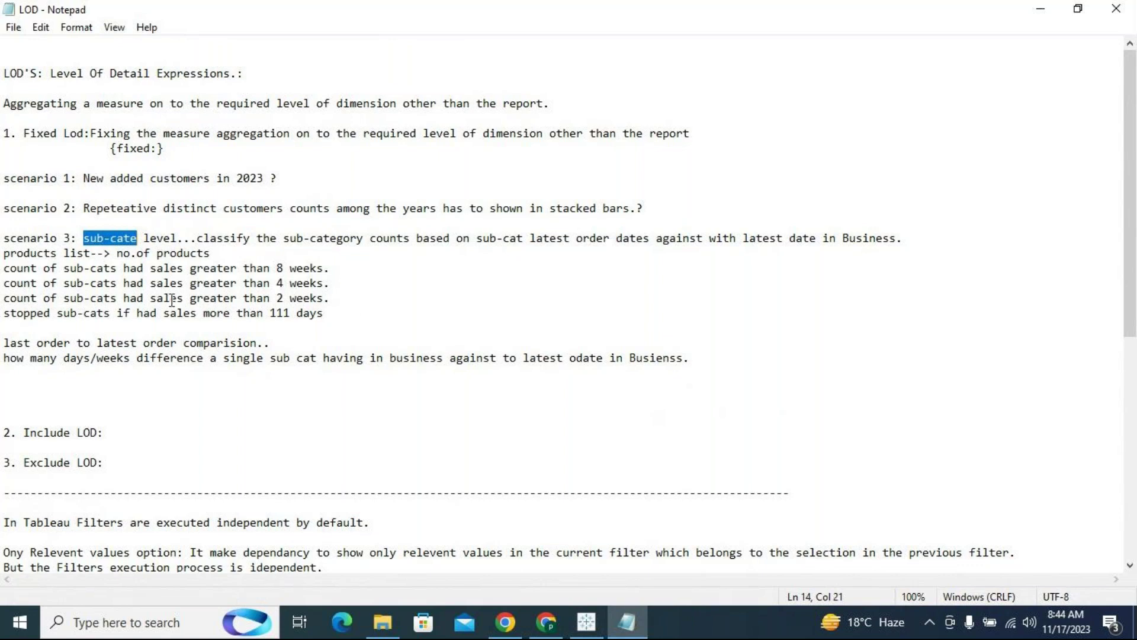
pyautogui.moveTo(327, 268); pyautogui.dragTo(256, 267)
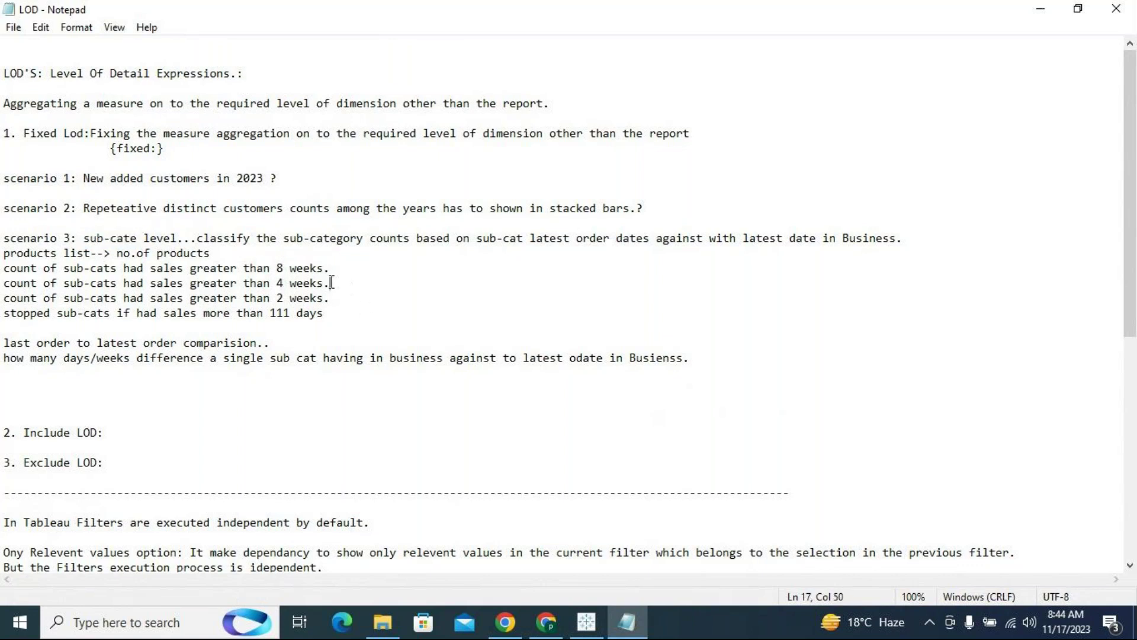
pyautogui.moveTo(330, 283); pyautogui.dragTo(246, 283)
pyautogui.moveTo(330, 298); pyautogui.dragTo(272, 298)
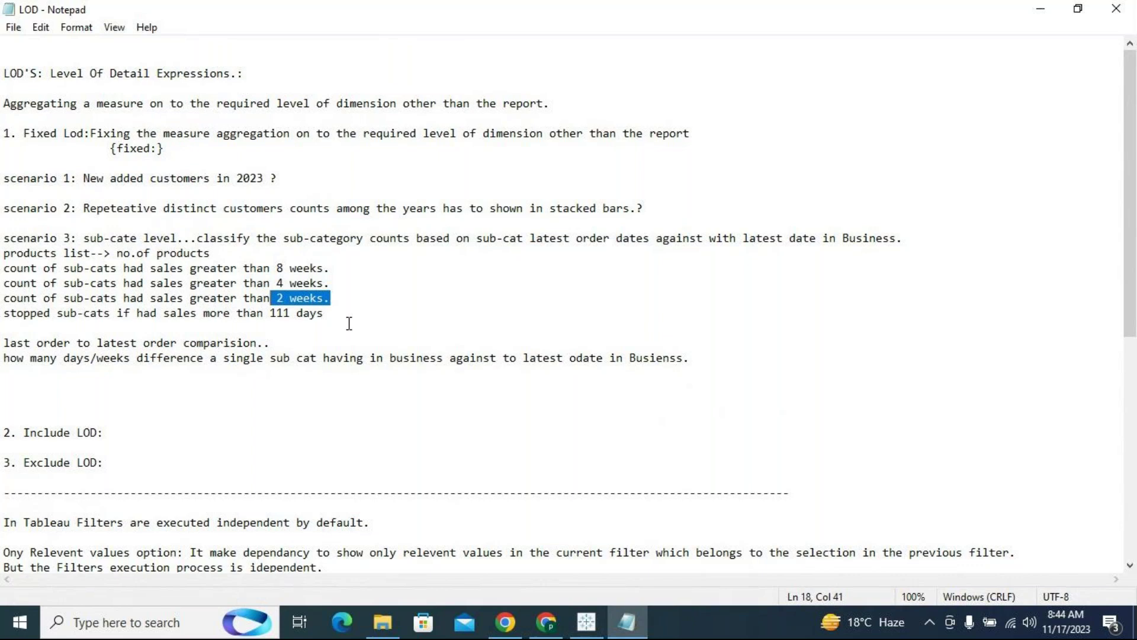
pyautogui.moveTo(338, 313); pyautogui.dragTo(259, 319)
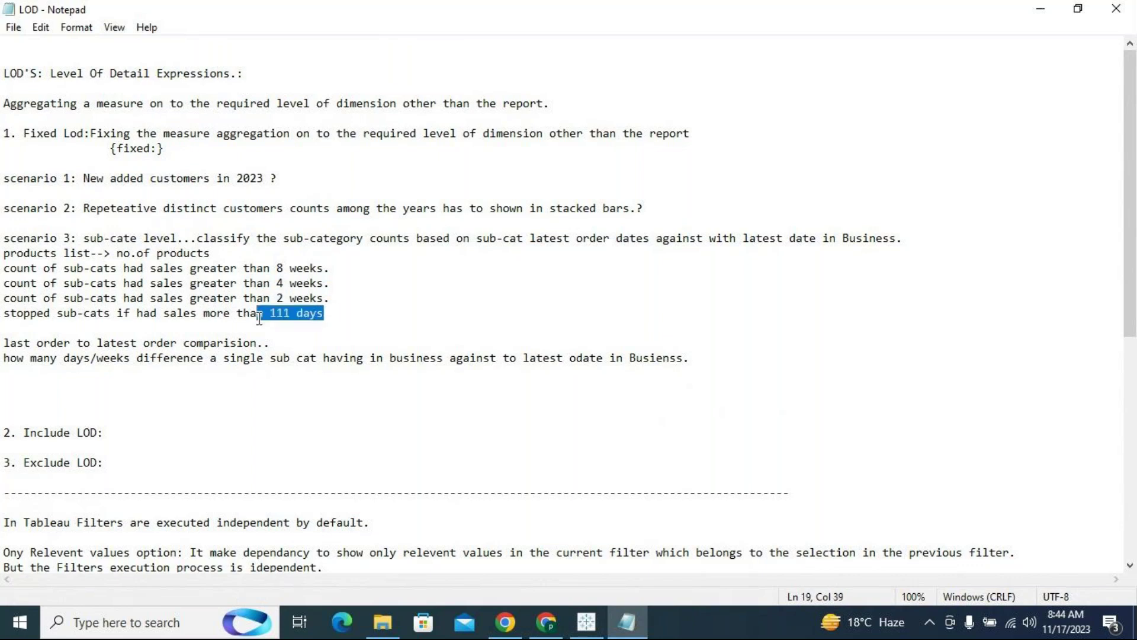
pyautogui.click(256, 263)
pyautogui.doubleClick(111, 269)
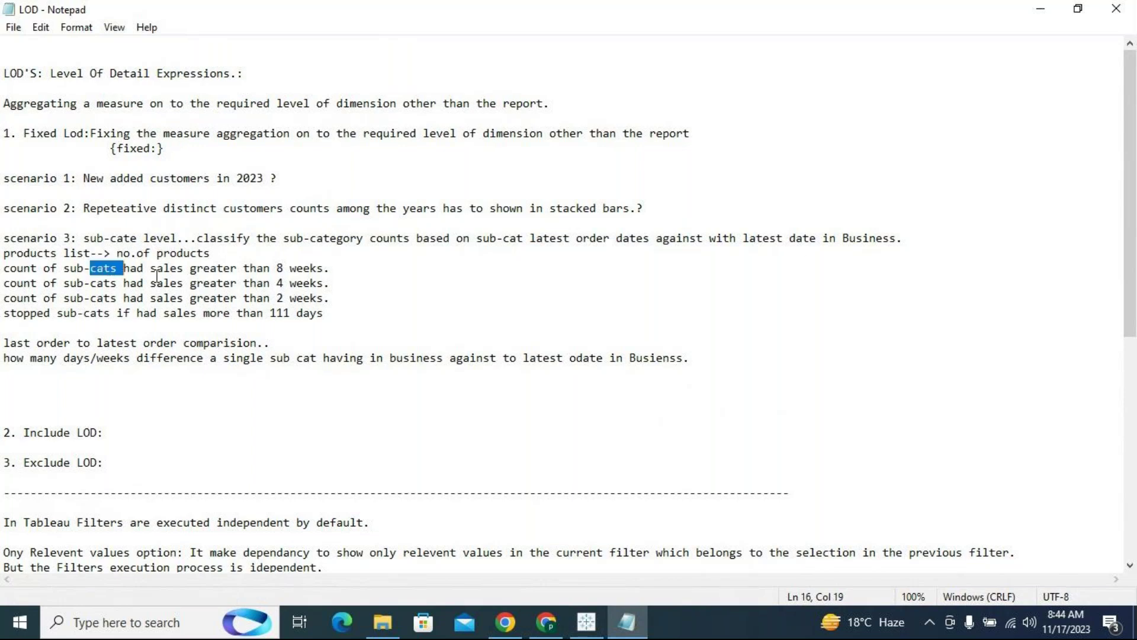
pyautogui.click(1041, 8)
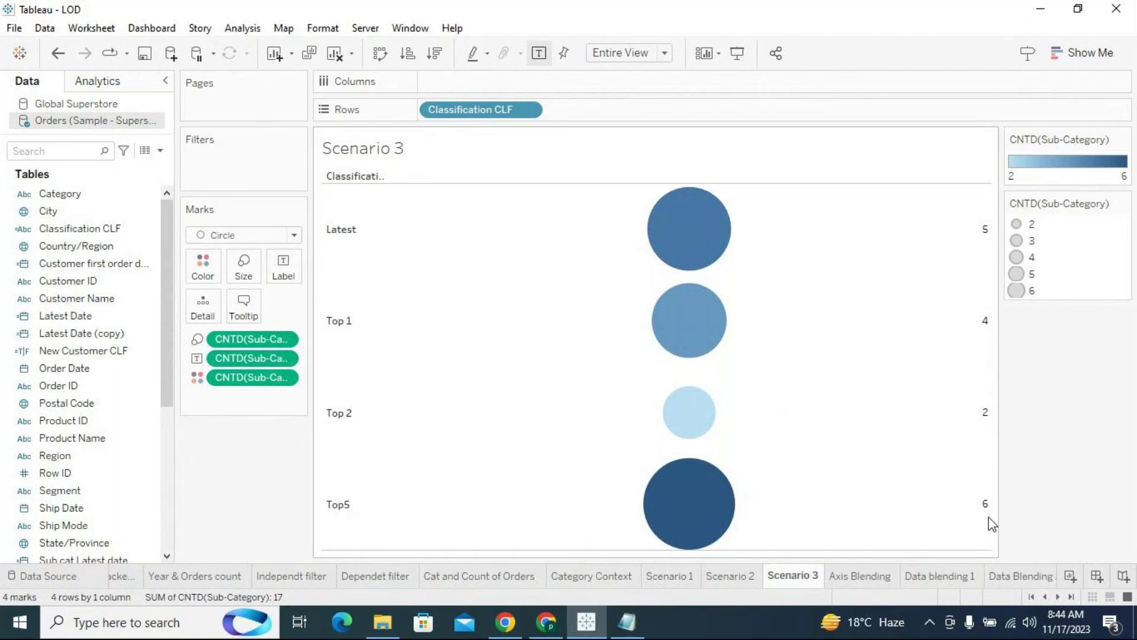
pyautogui.moveTo(991, 502)
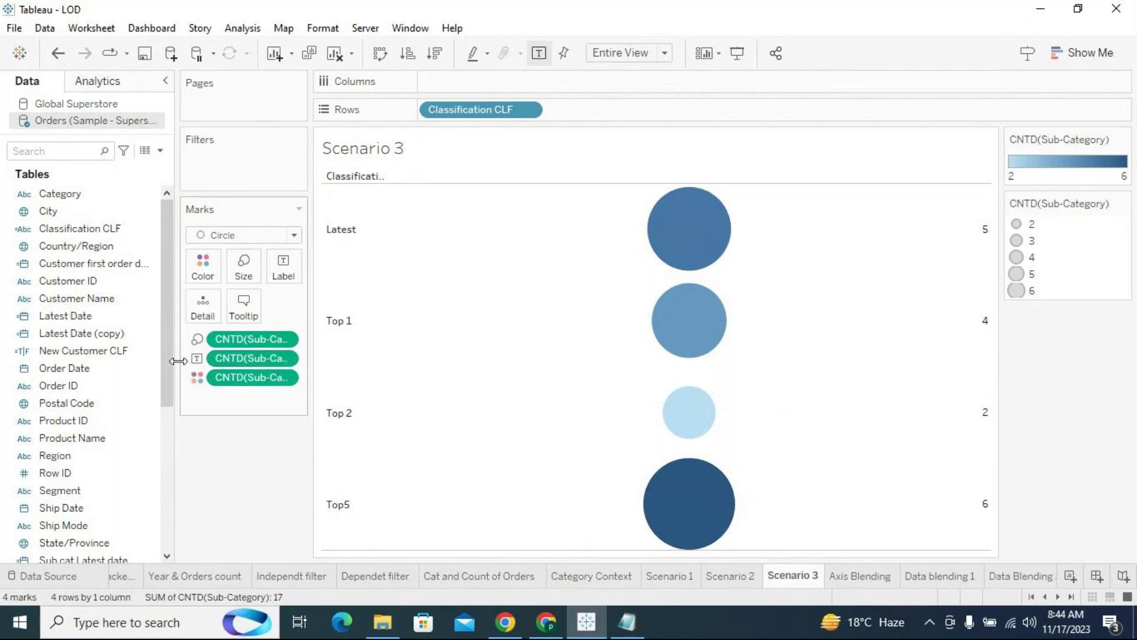
# Step: Open the default sort settings of the Classification CLF field and set the sort method to Manual
pyautogui.click(153, 231)
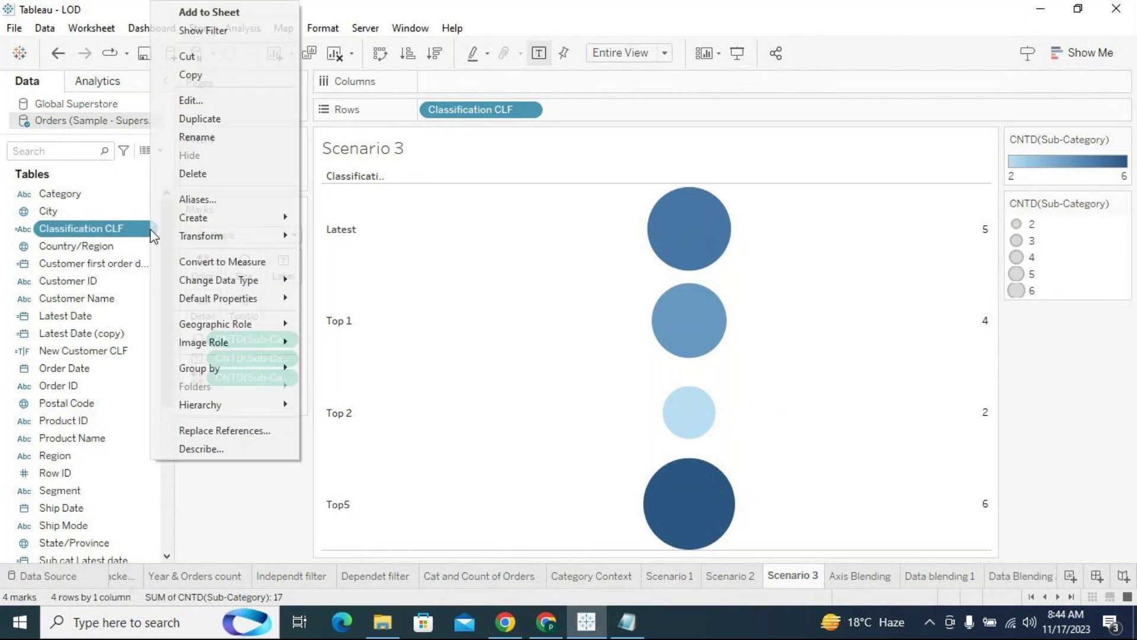
pyautogui.moveTo(263, 341)
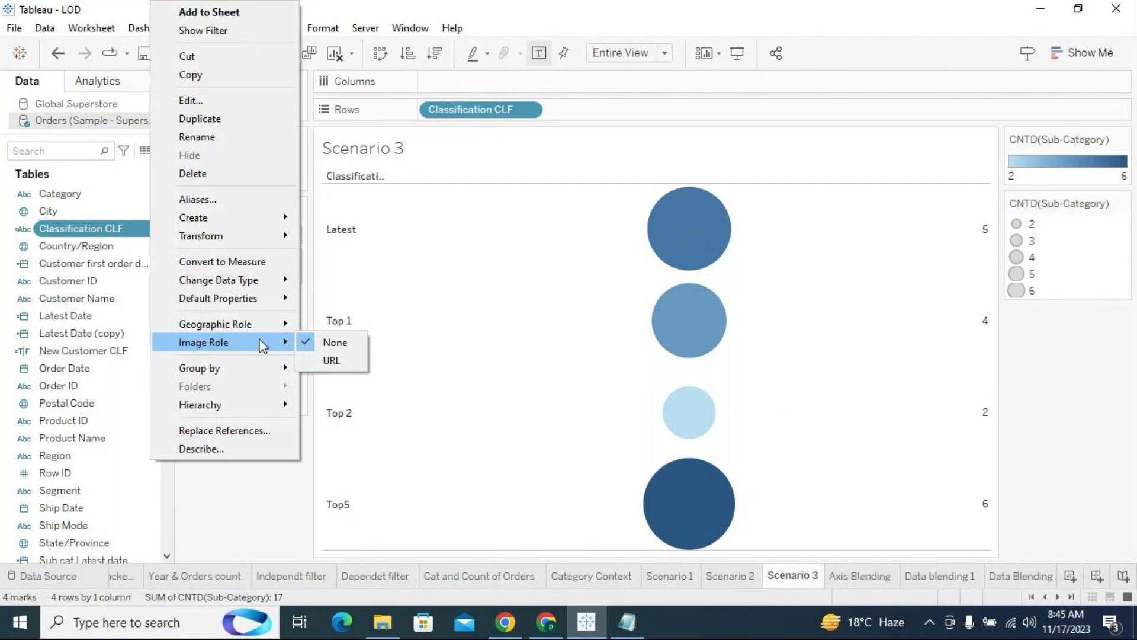
pyautogui.moveTo(263, 303)
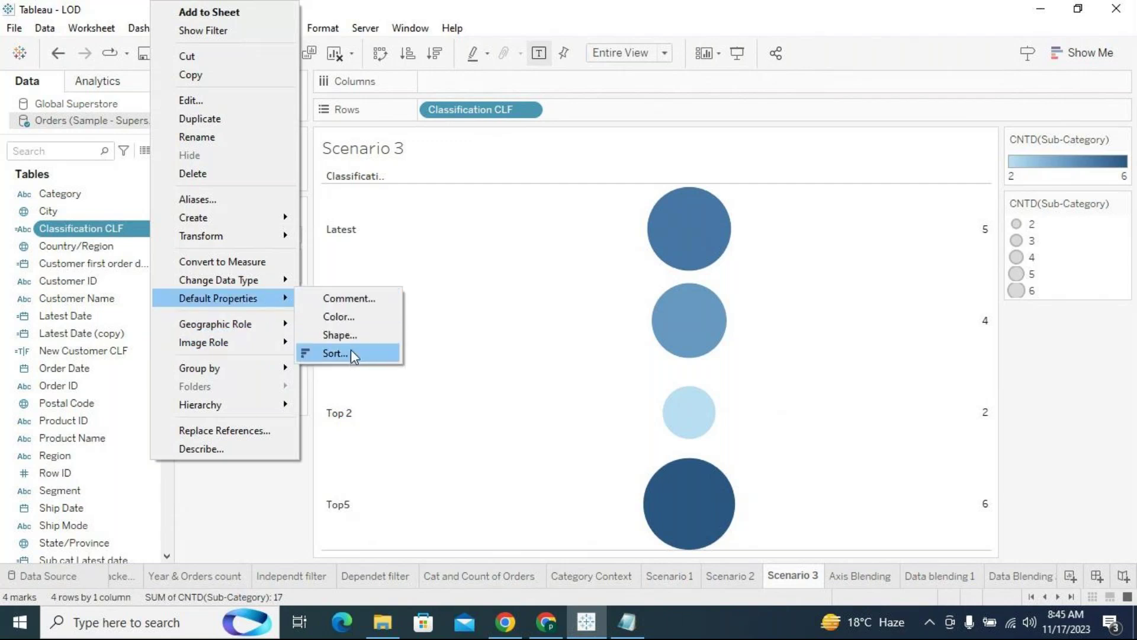
pyautogui.click(351, 350)
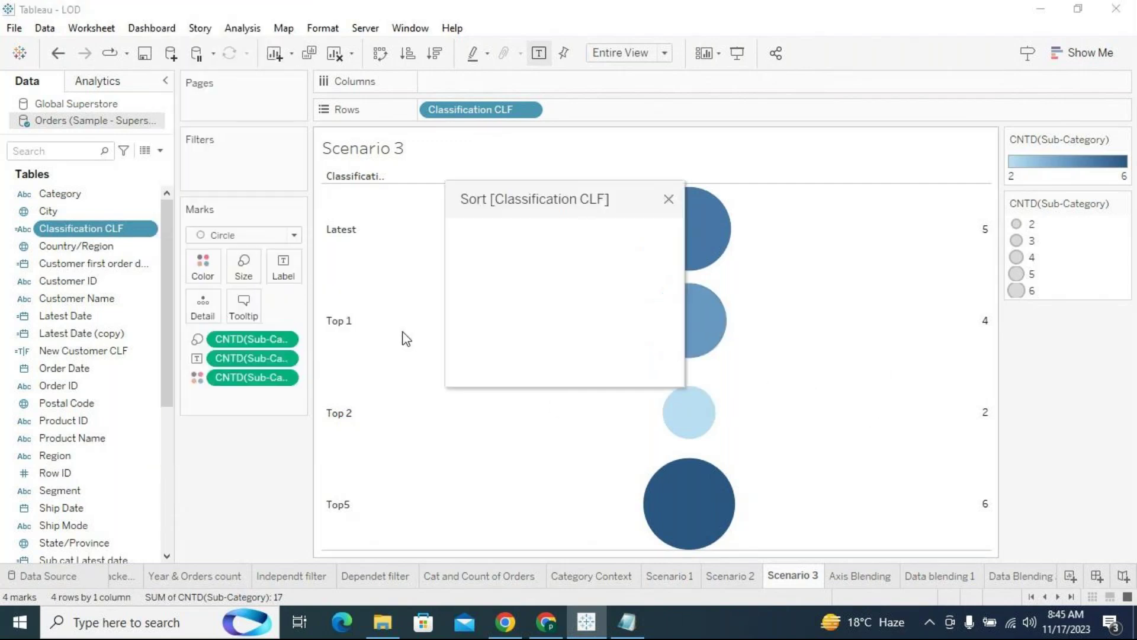
pyautogui.click(531, 259)
pyautogui.click(531, 292)
pyautogui.click(531, 259)
pyautogui.click(519, 305)
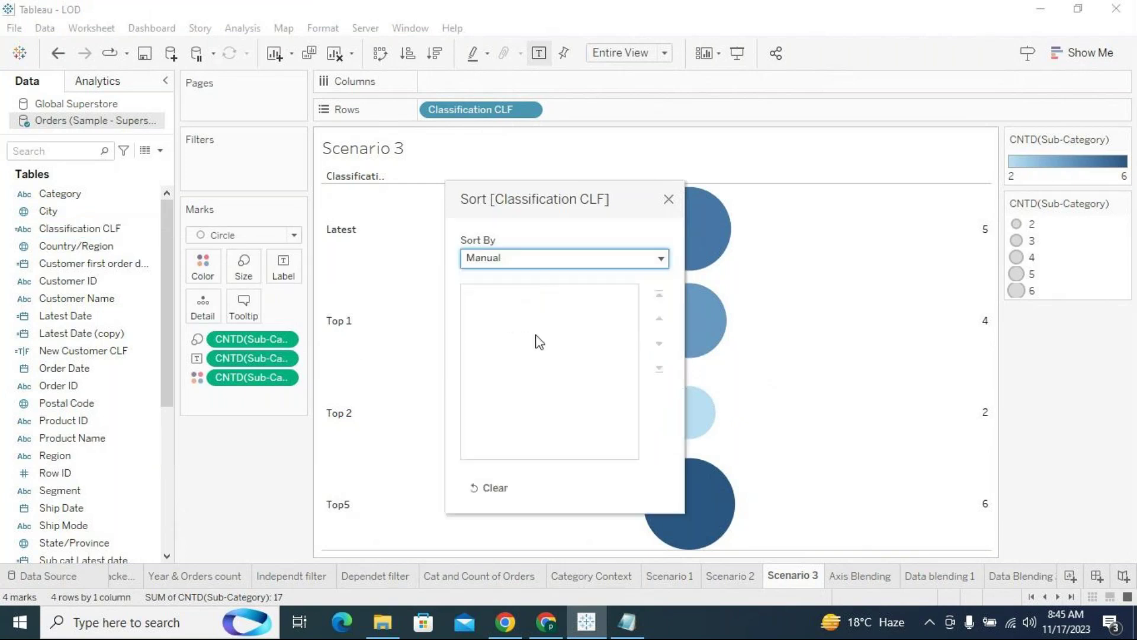
# Step: Arrange the Classification CLF values in the order Top5, Top 2, Top 1, Latest and close the sort settings
pyautogui.click(516, 344)
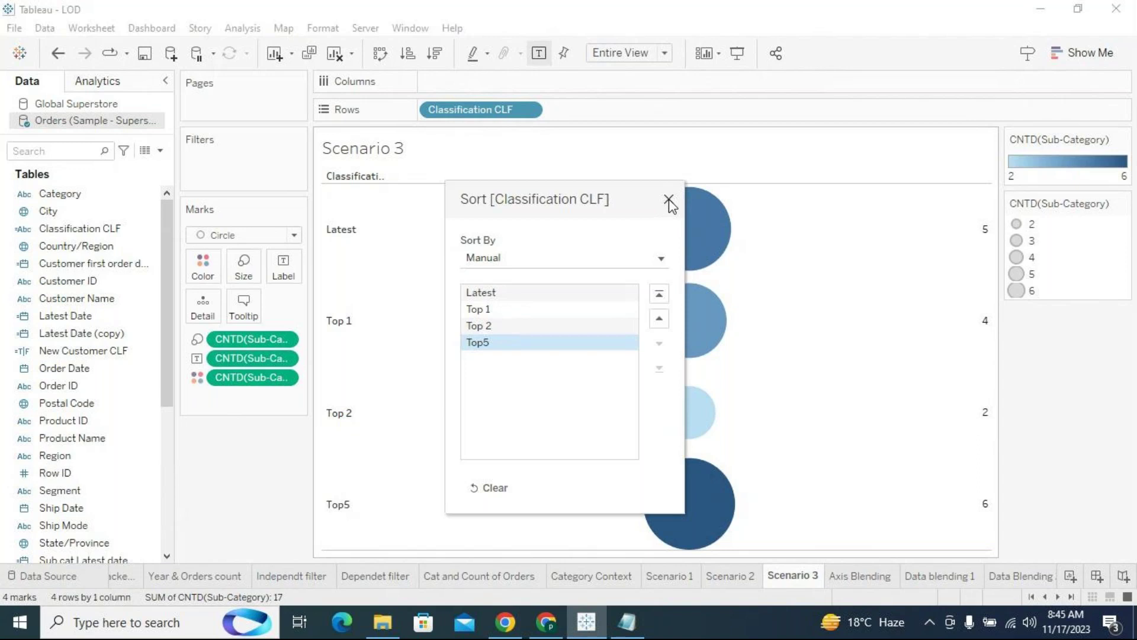
pyautogui.click(659, 293)
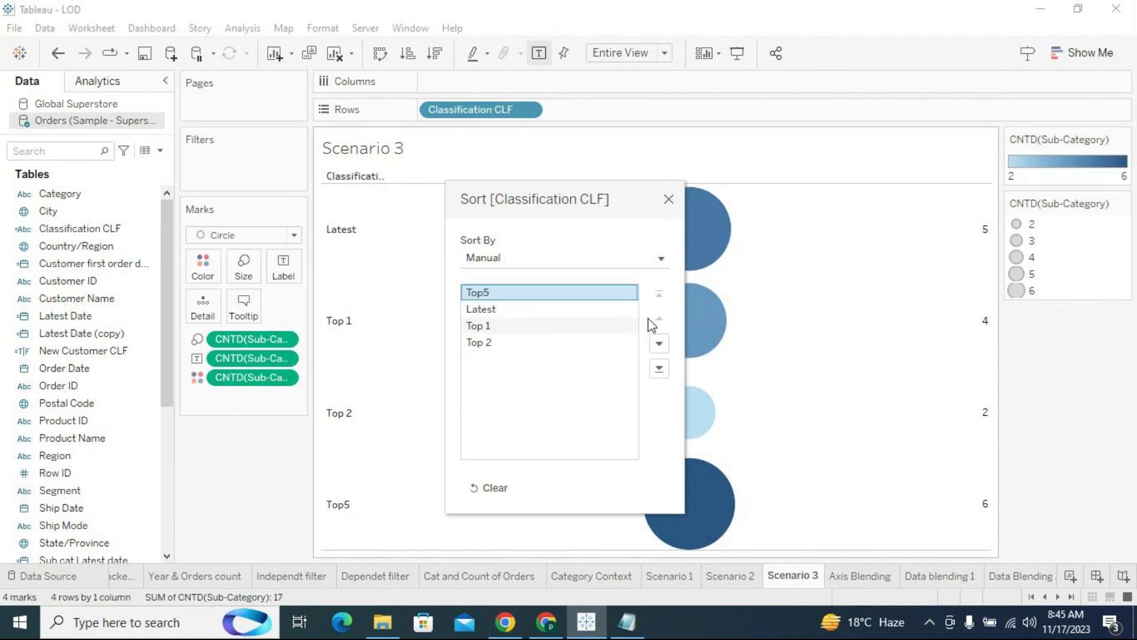
pyautogui.click(537, 343)
pyautogui.click(660, 319)
pyautogui.click(659, 319)
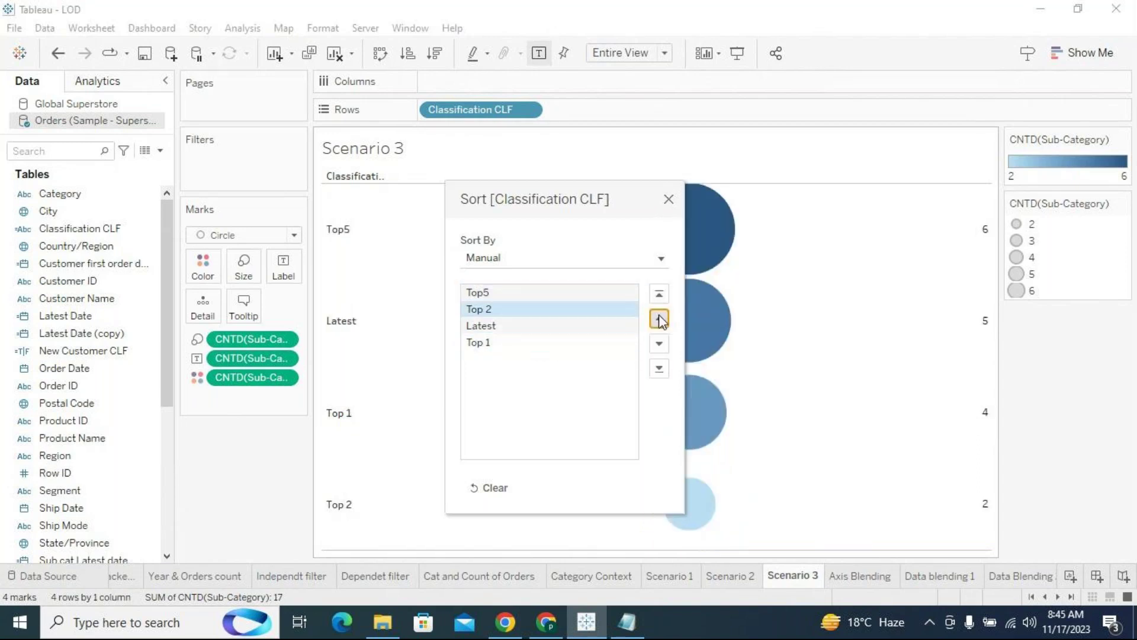
pyautogui.click(513, 342)
pyautogui.click(659, 320)
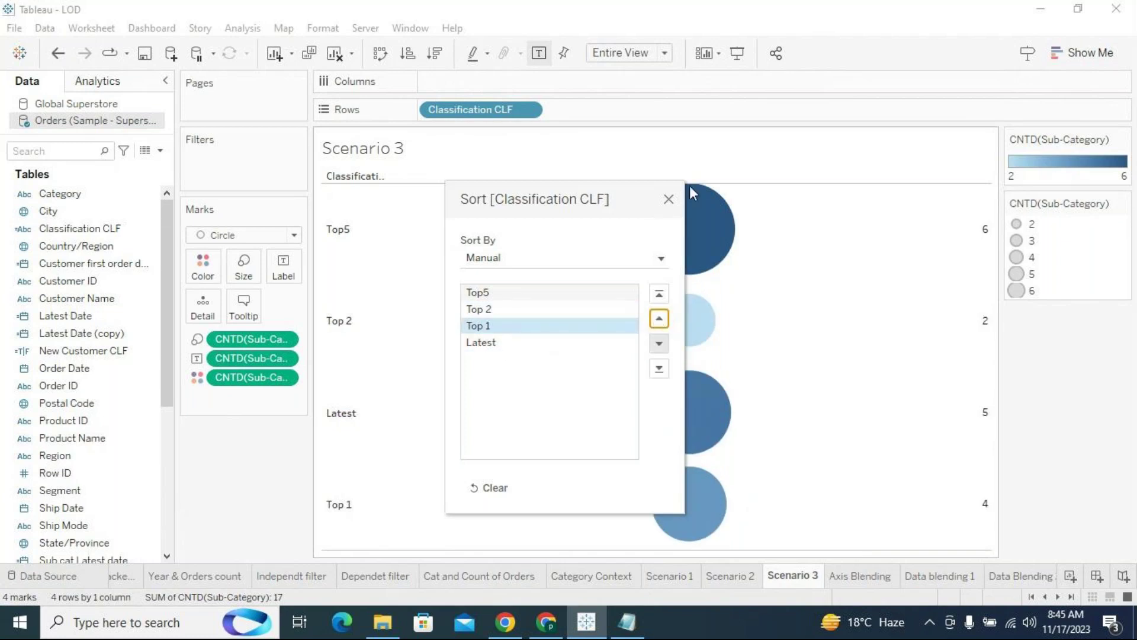
pyautogui.click(669, 200)
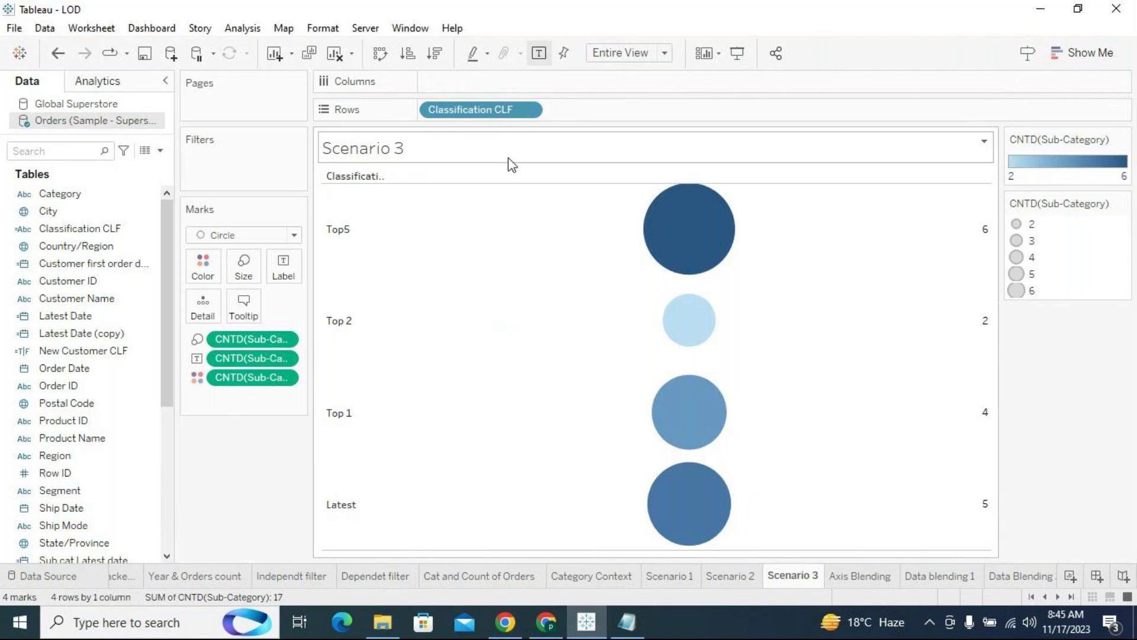
# Step: Examine the reordered circles and the distinct sub-category count of each classification
pyautogui.moveTo(703, 453)
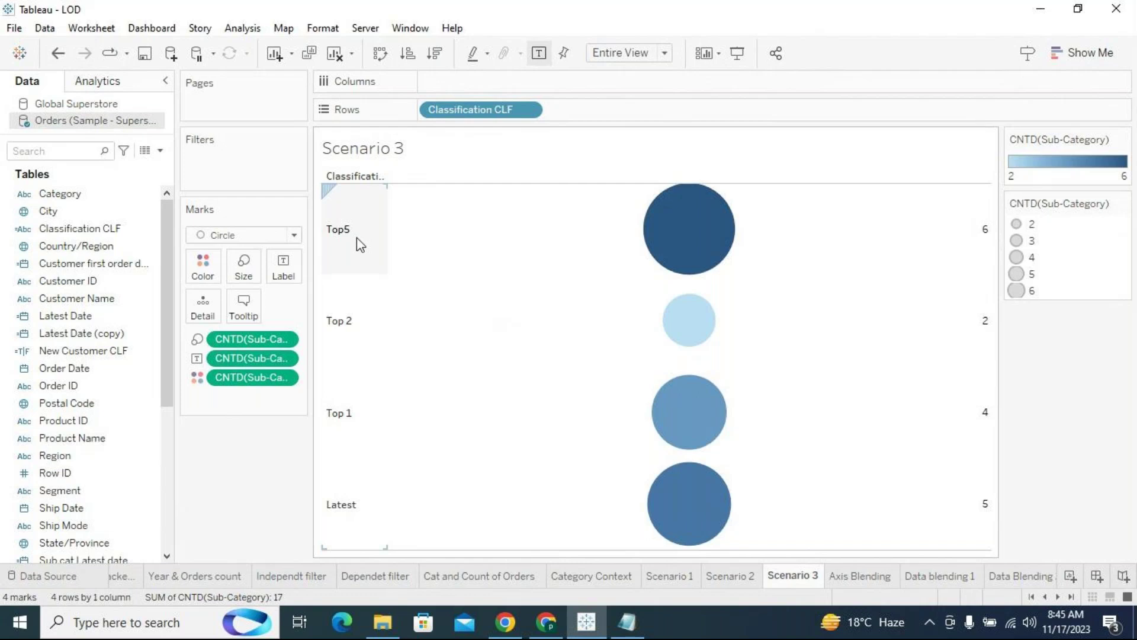
pyautogui.moveTo(680, 349)
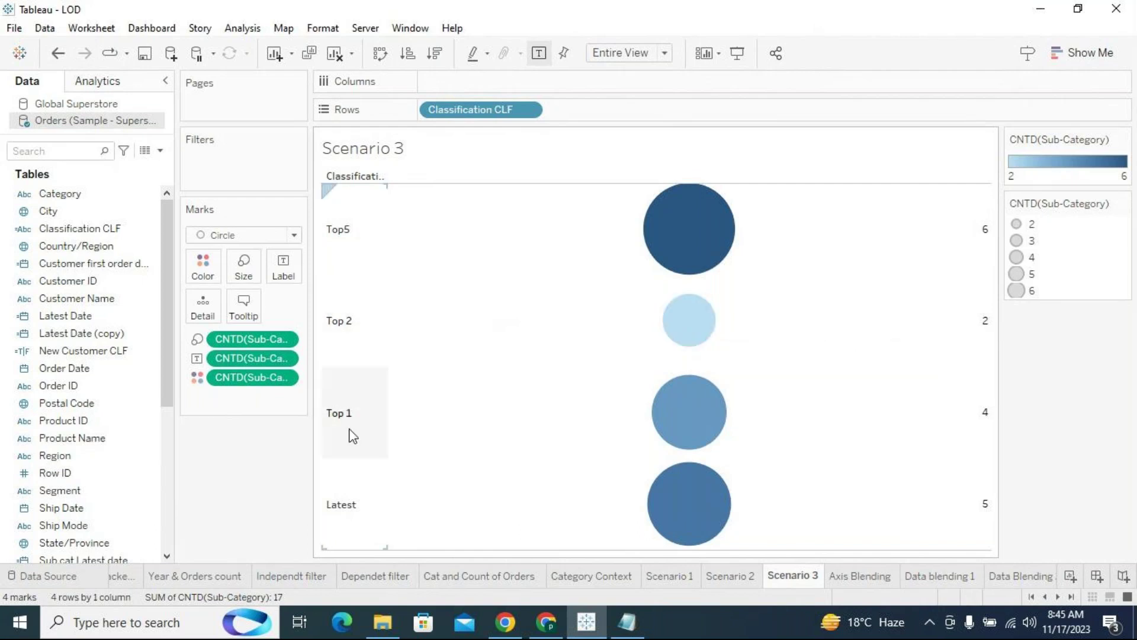
pyautogui.moveTo(654, 529)
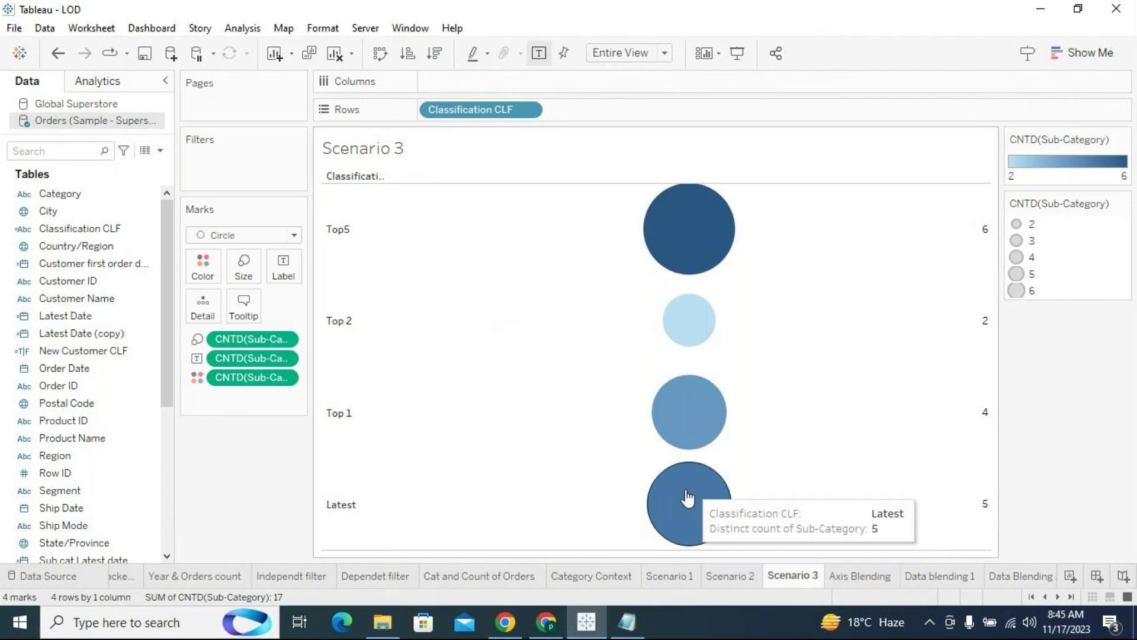
pyautogui.moveTo(721, 511)
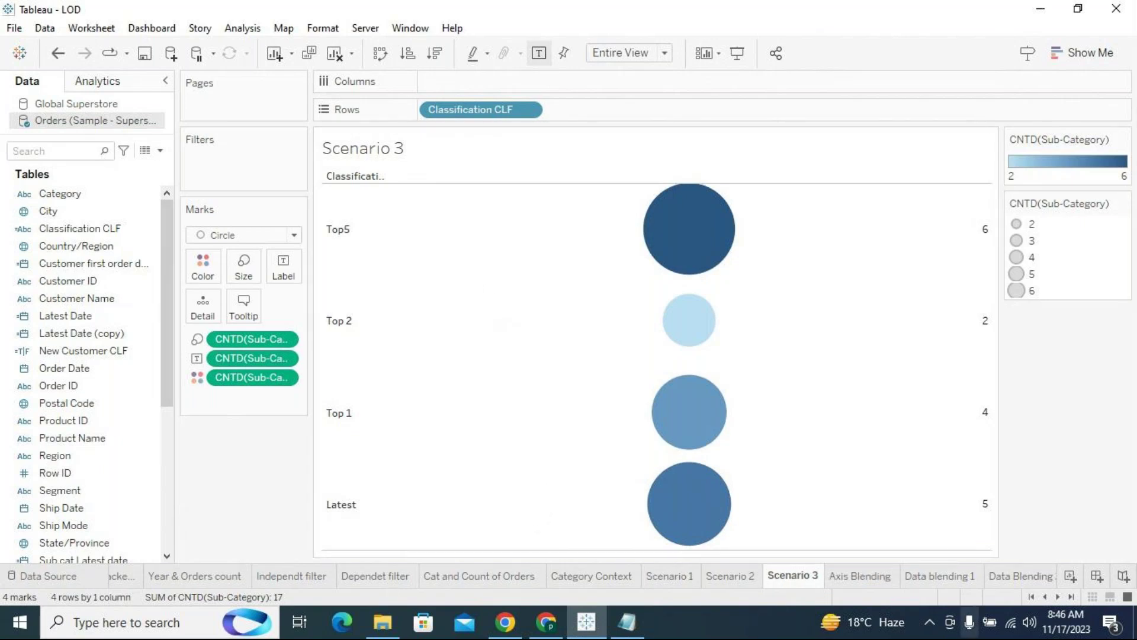
# Step: Review the Data blending 1 and Data Blending 2 sheets, check the data blending definition in the Notepad notes, and return to Tableau
pyautogui.click(937, 574)
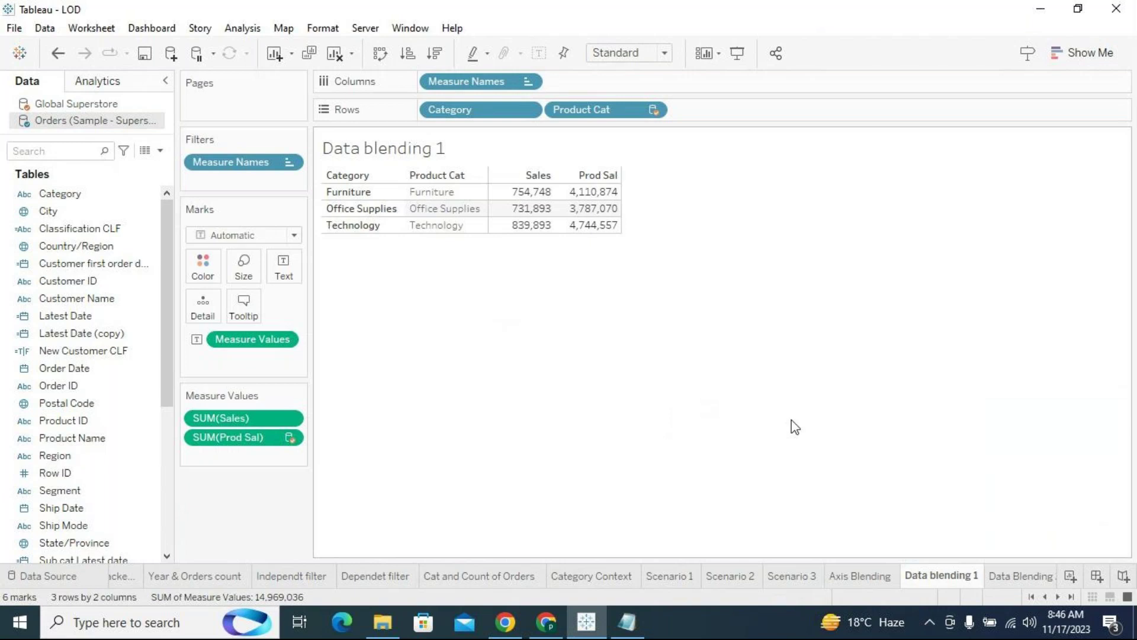
pyautogui.click(1034, 578)
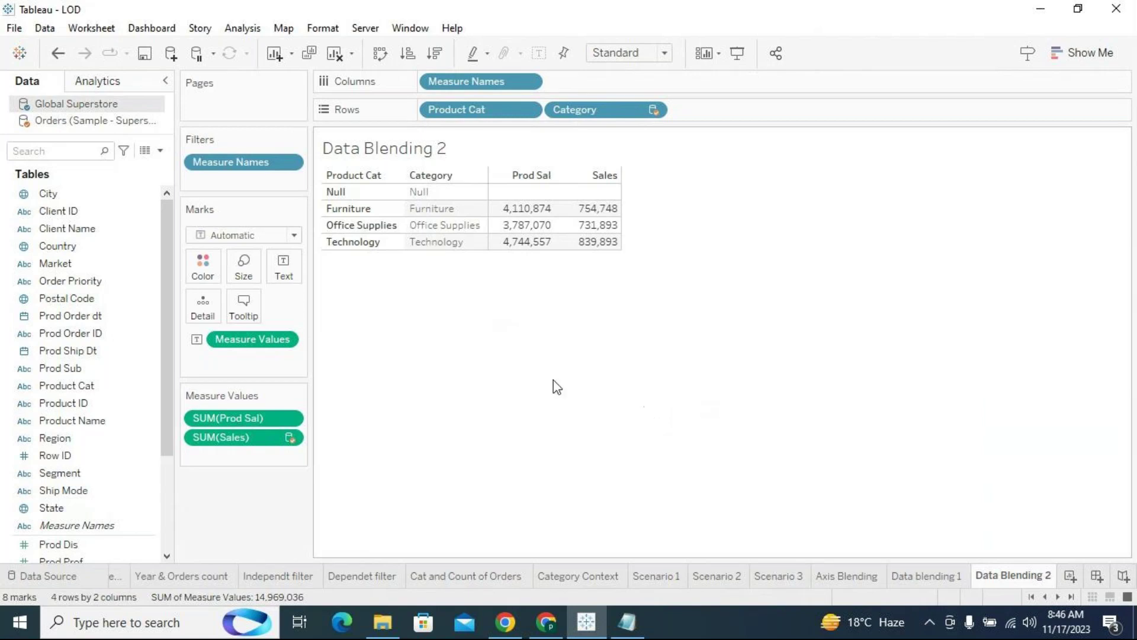
pyautogui.click(628, 621)
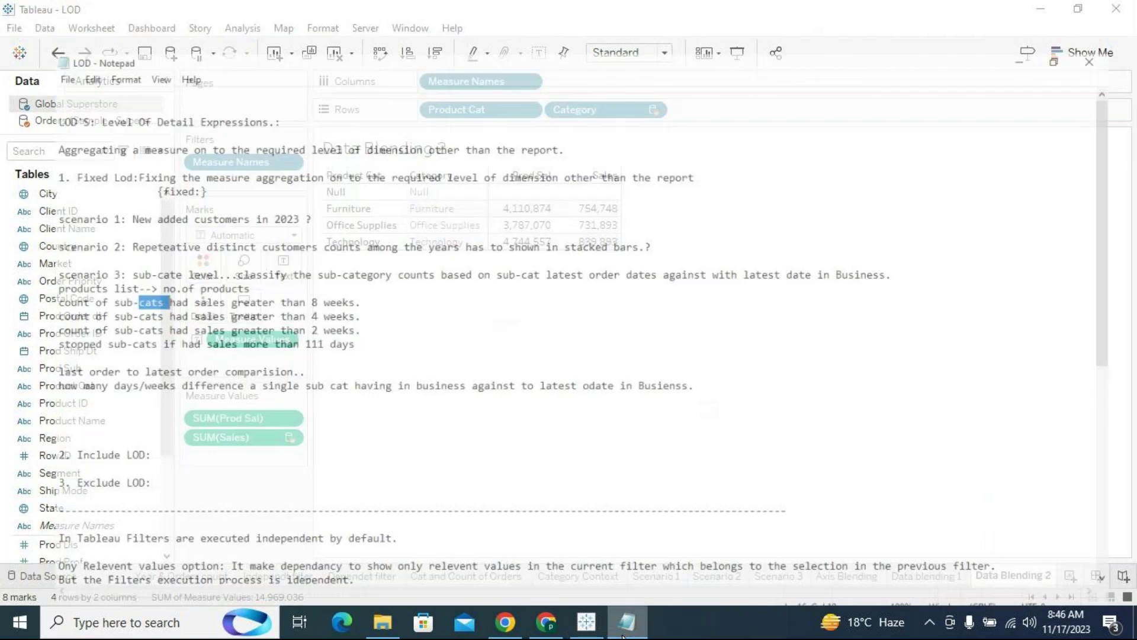
pyautogui.scroll(-9, 264, 399)
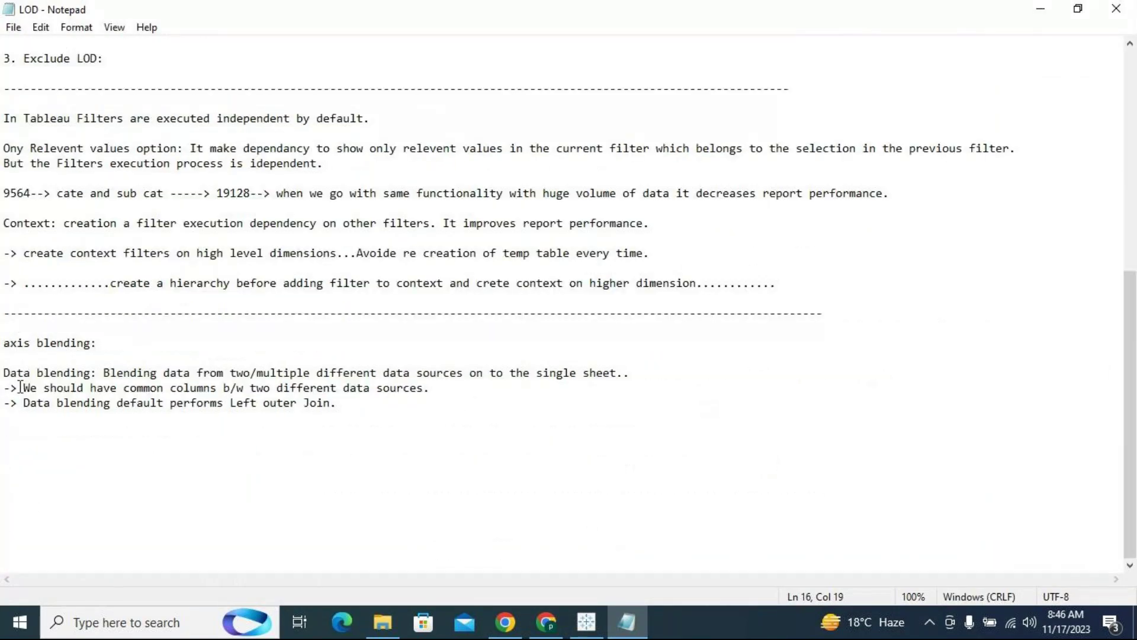
pyautogui.moveTo(109, 373); pyautogui.dragTo(618, 375)
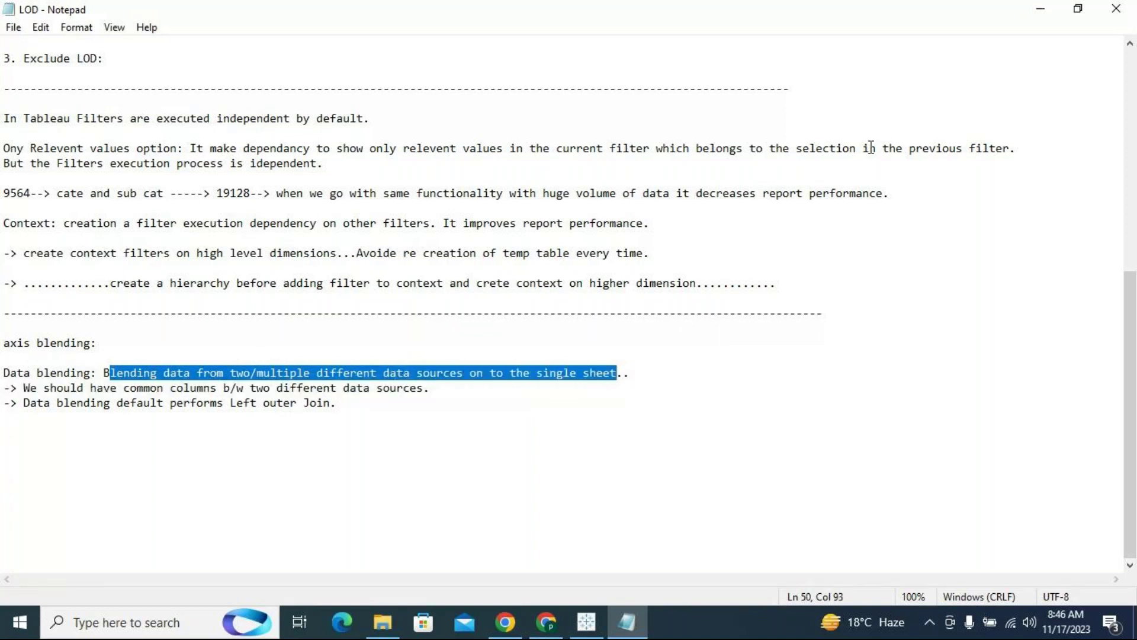
pyautogui.click(1041, 9)
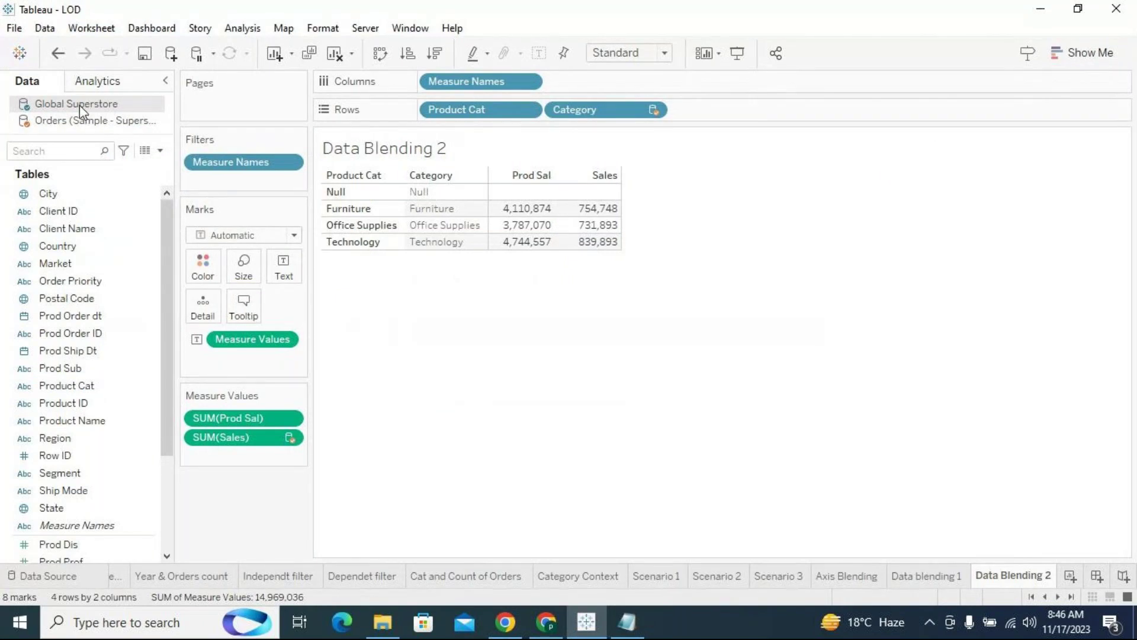
# Step: Compare the fields of both data sources on Data Blending 2 and review the field mappings in the blend relationships
pyautogui.click(80, 122)
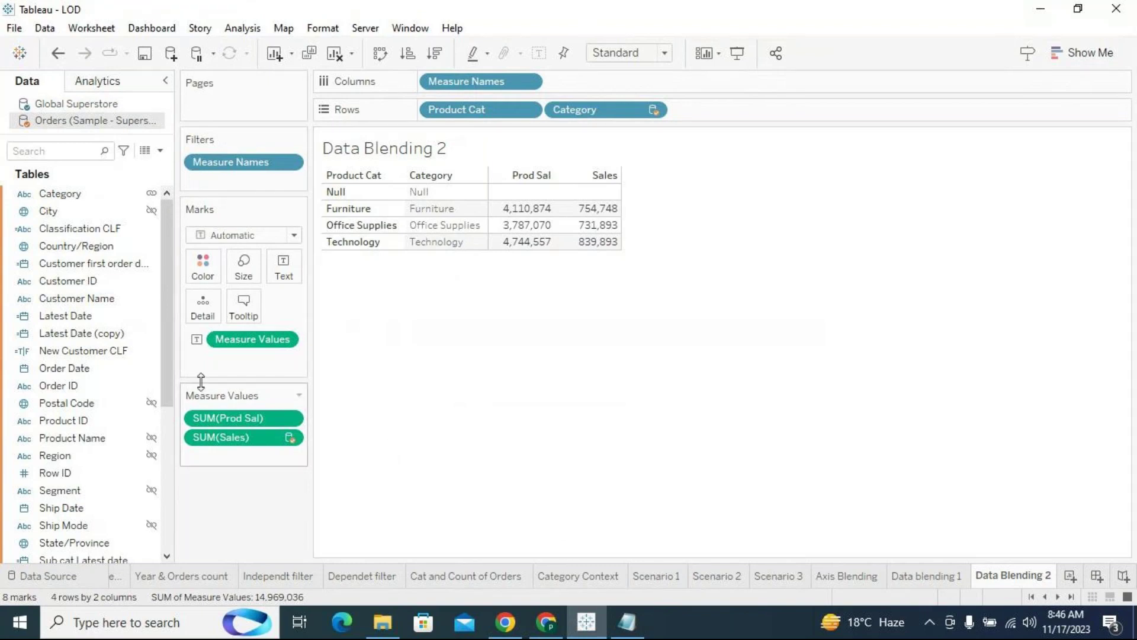
pyautogui.click(109, 106)
pyautogui.click(109, 123)
pyautogui.click(44, 27)
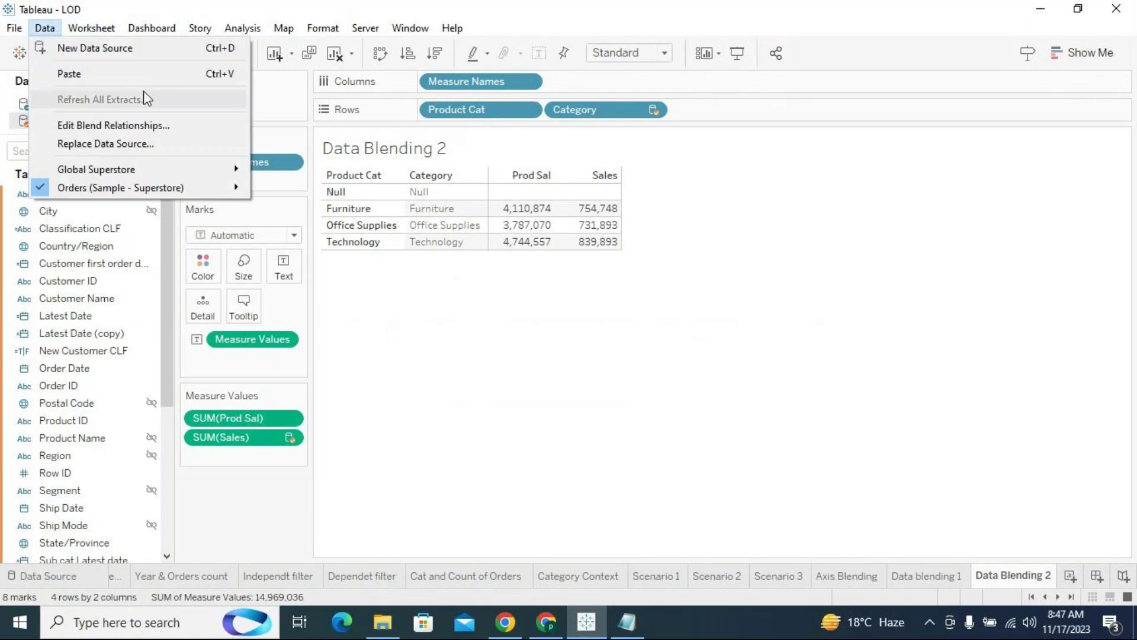
pyautogui.click(112, 124)
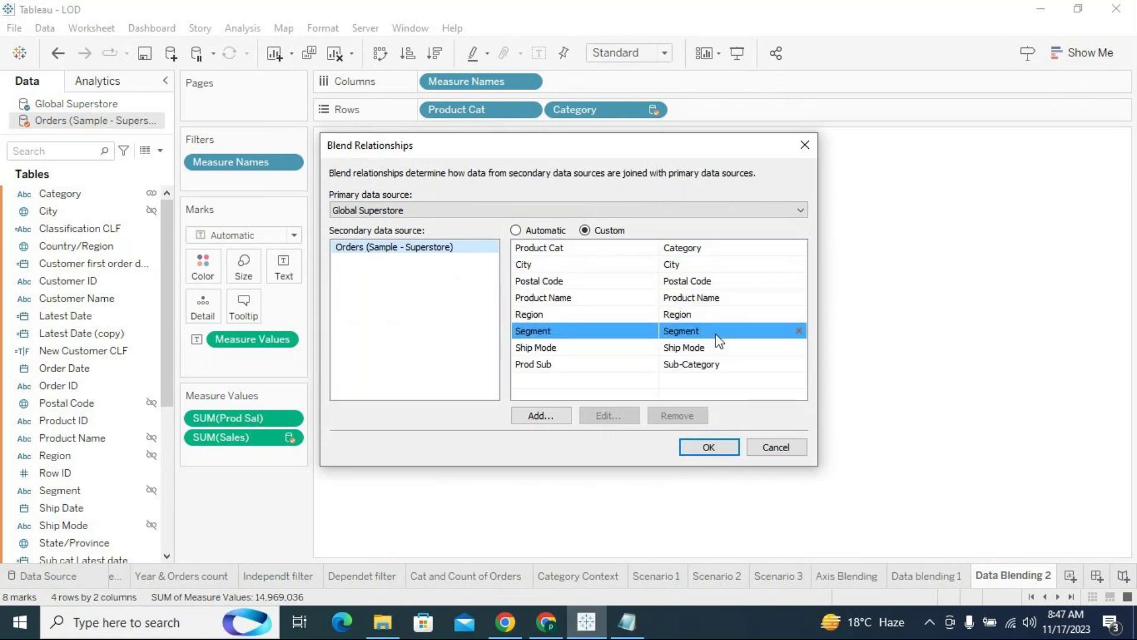
pyautogui.click(711, 451)
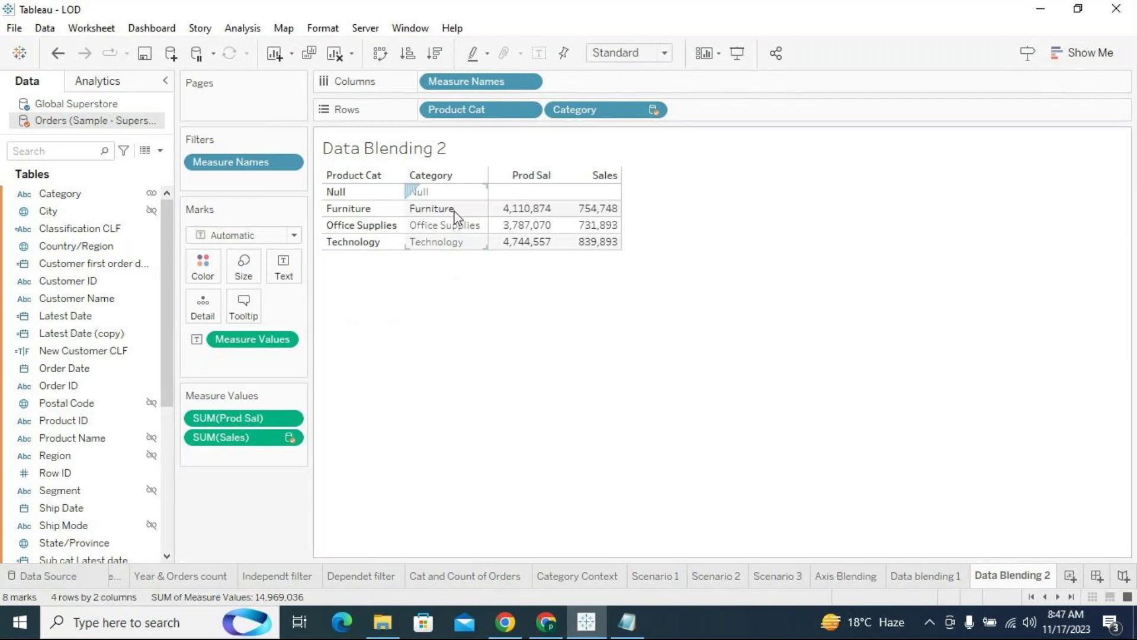
# Step: Add a new worksheet following a look at Data blending 1, and display the Global Superstore fields in it
pyautogui.click(913, 576)
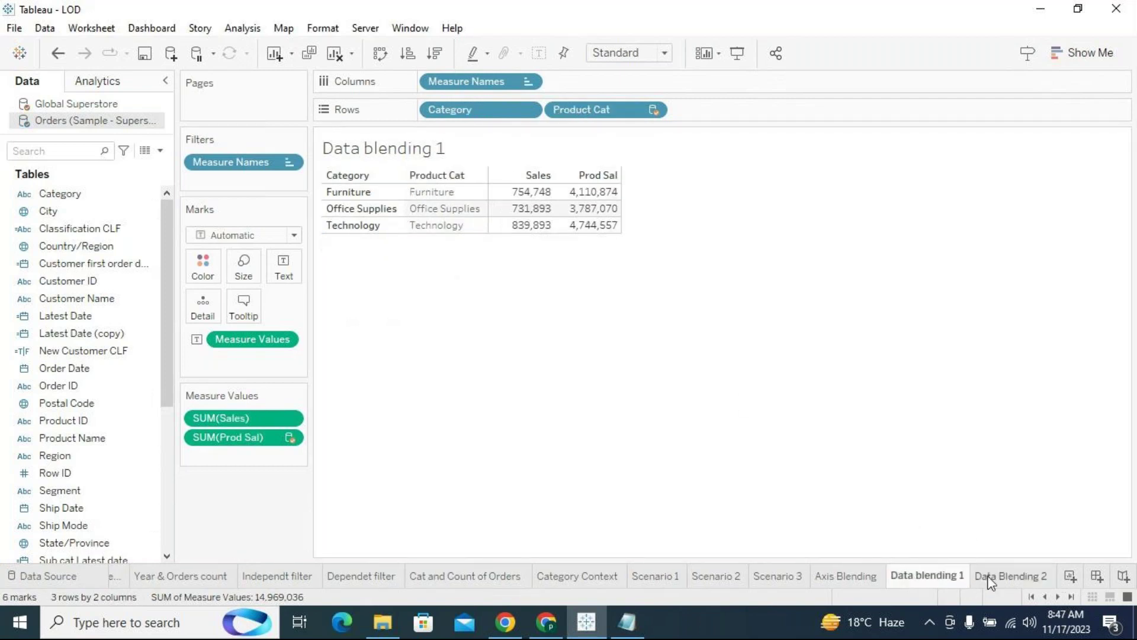
pyautogui.click(1069, 575)
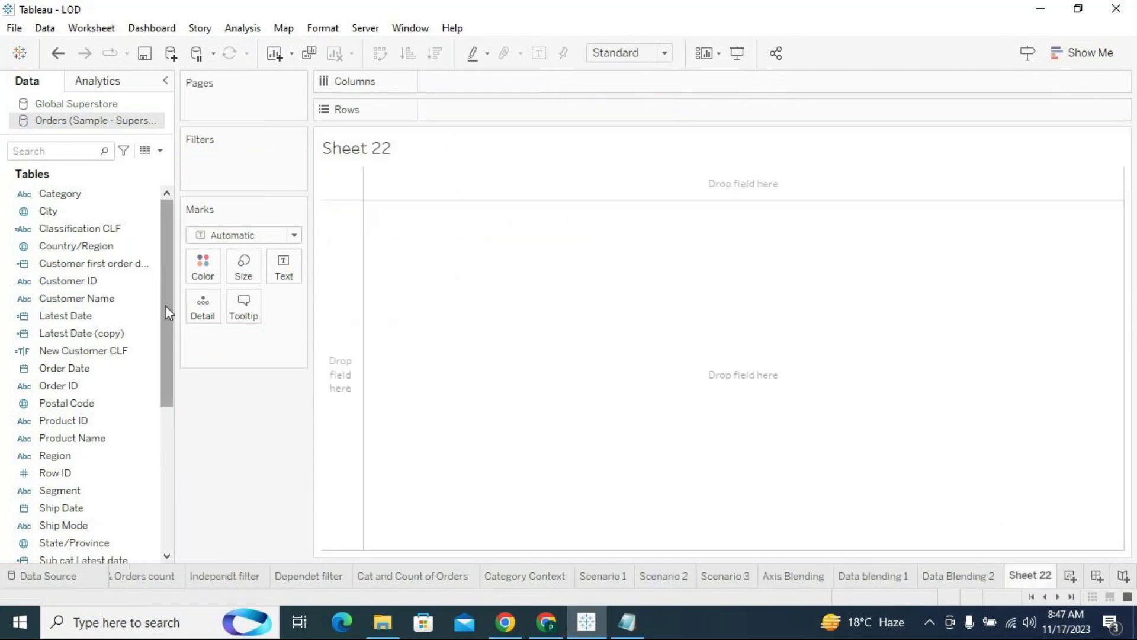
pyautogui.click(104, 106)
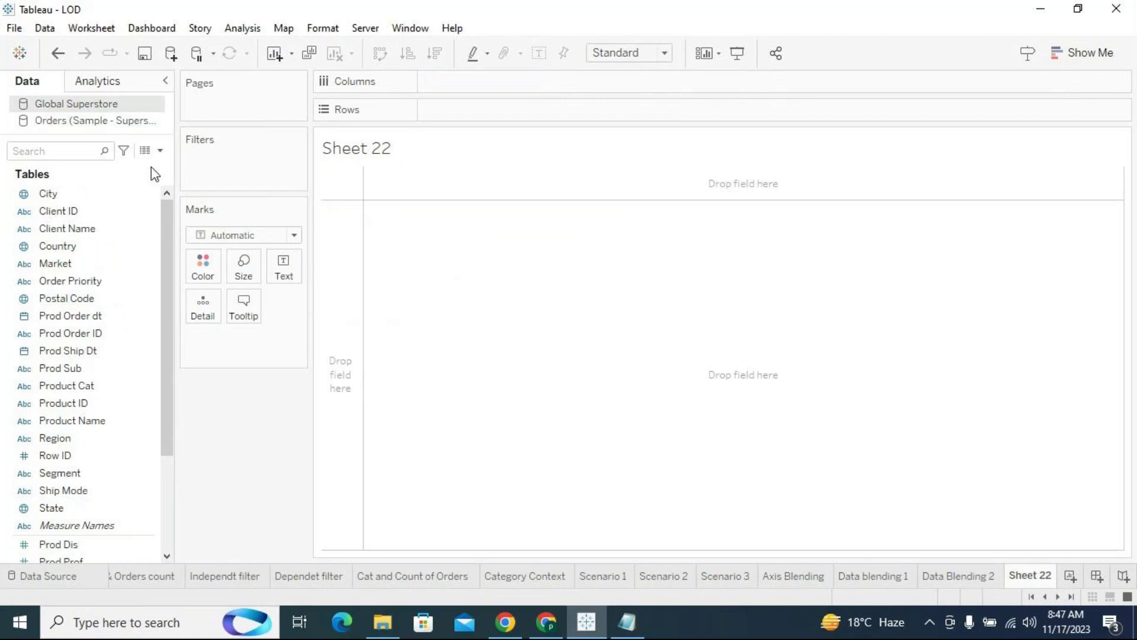
# Step: Compare the tables of the Data blending 1 and Data Blending 2 sheets
pyautogui.click(873, 576)
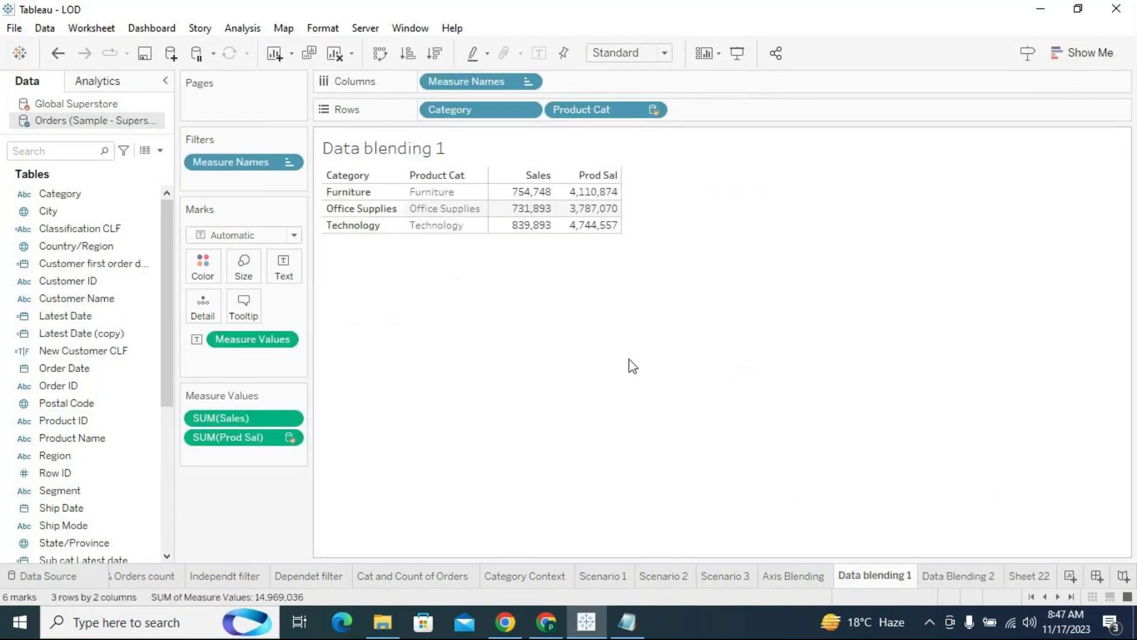
pyautogui.click(943, 578)
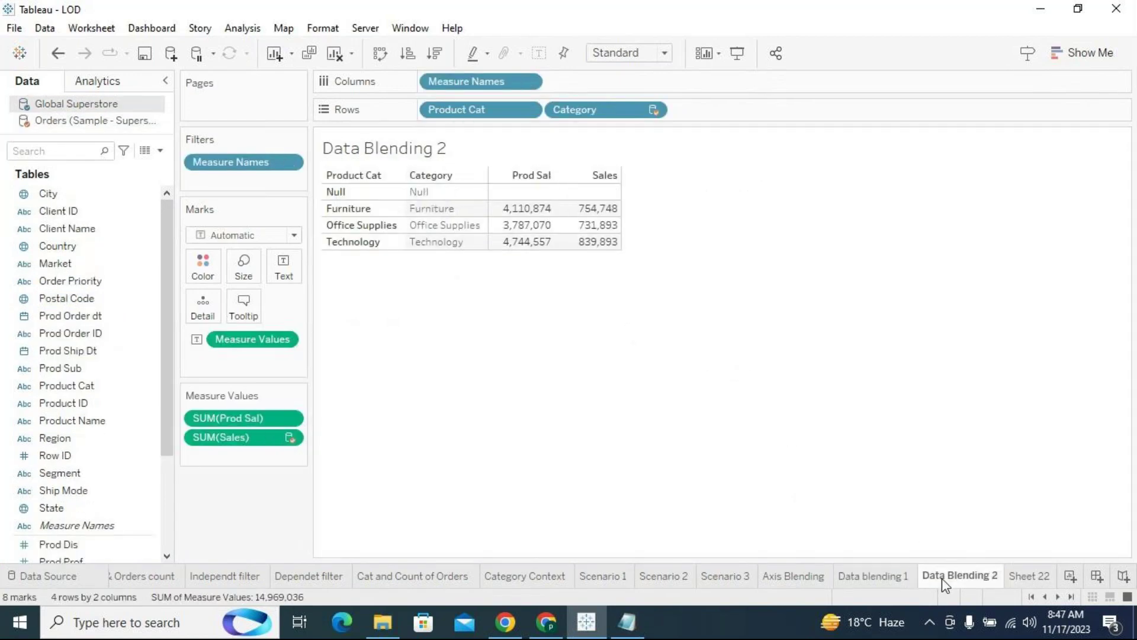
pyautogui.click(868, 579)
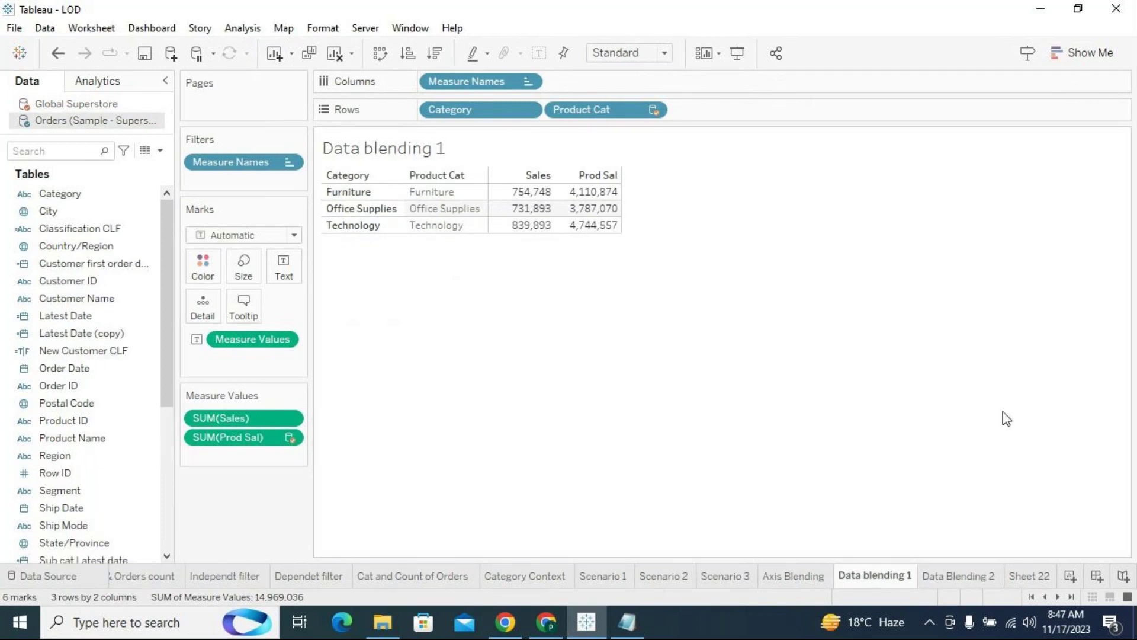
pyautogui.click(959, 575)
pyautogui.click(872, 577)
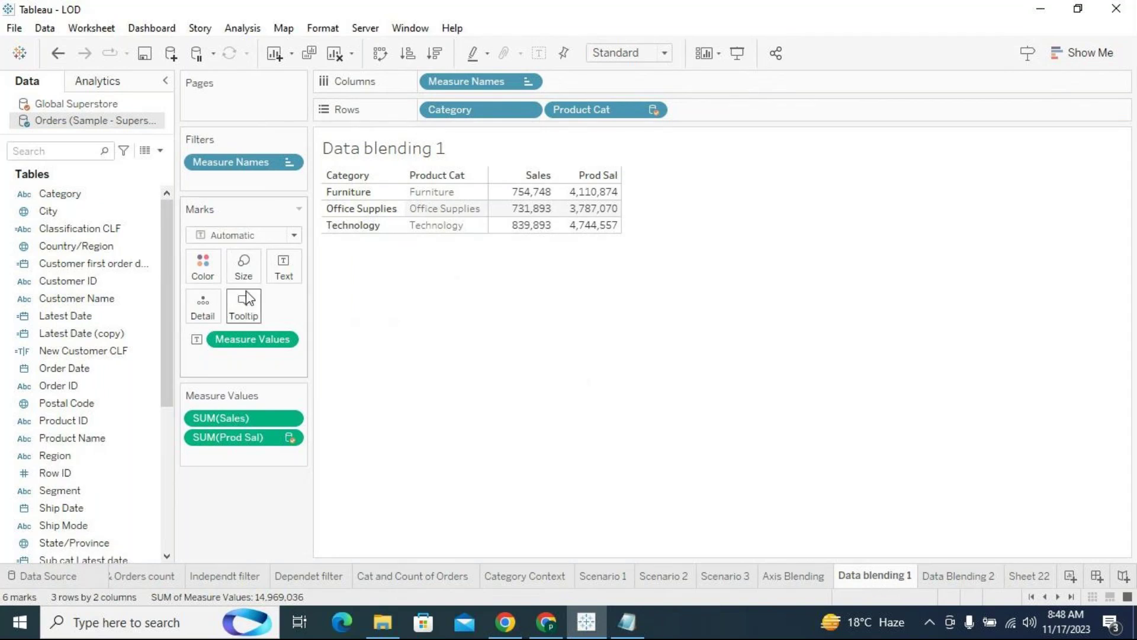
# Step: Examine the primary and secondary source markers and the link icons of Orders and Global Superstore on Data blending 1
pyautogui.click(76, 107)
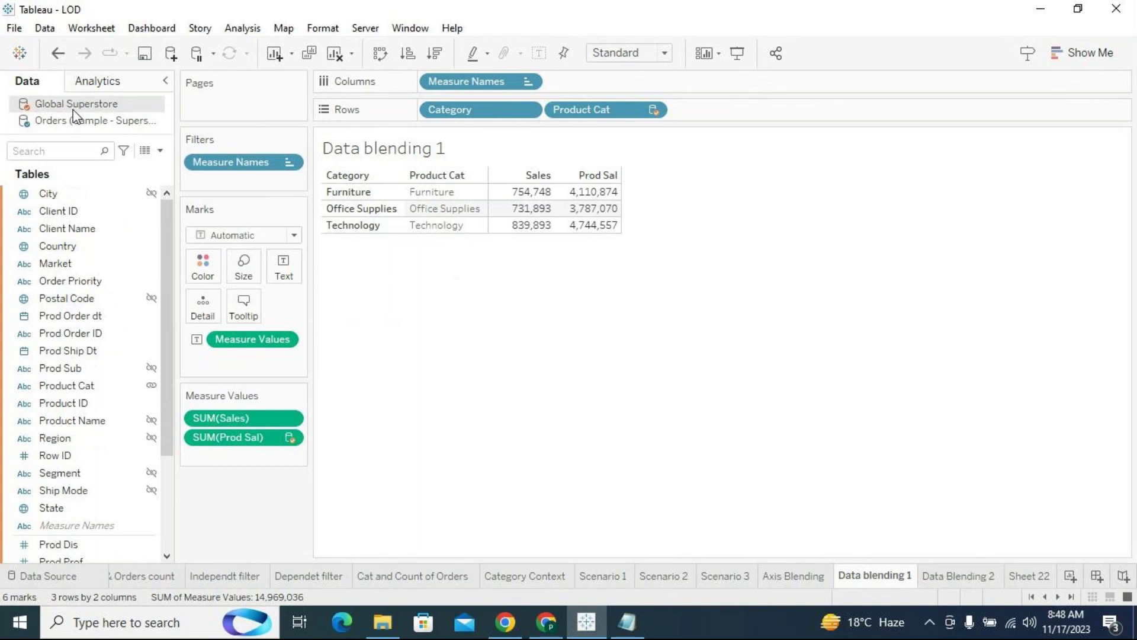
pyautogui.click(78, 125)
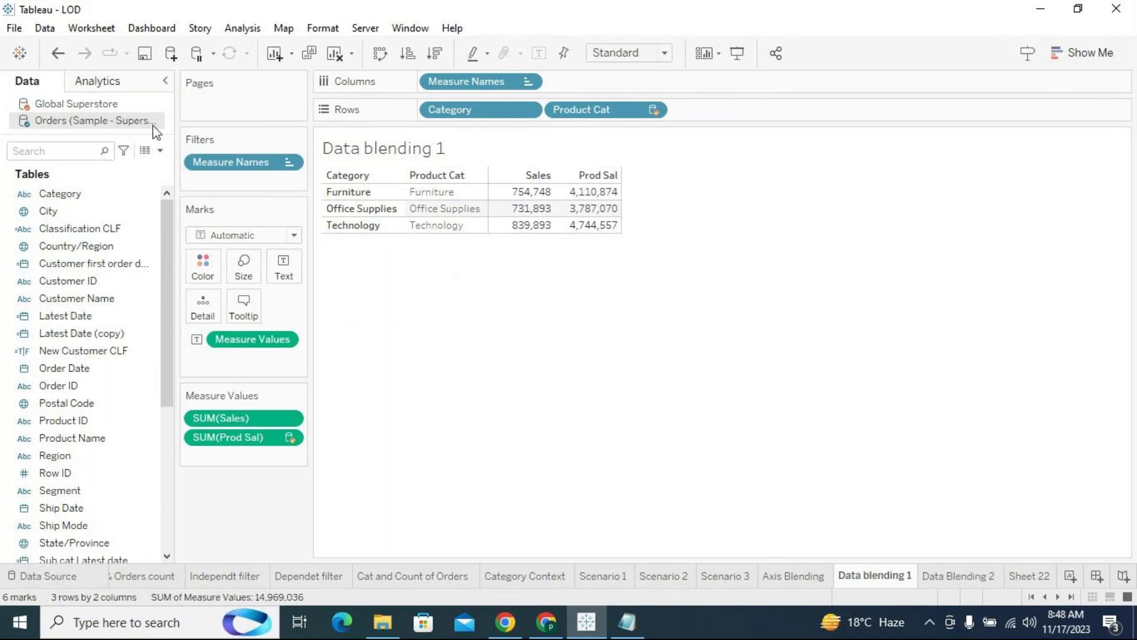
pyautogui.click(117, 112)
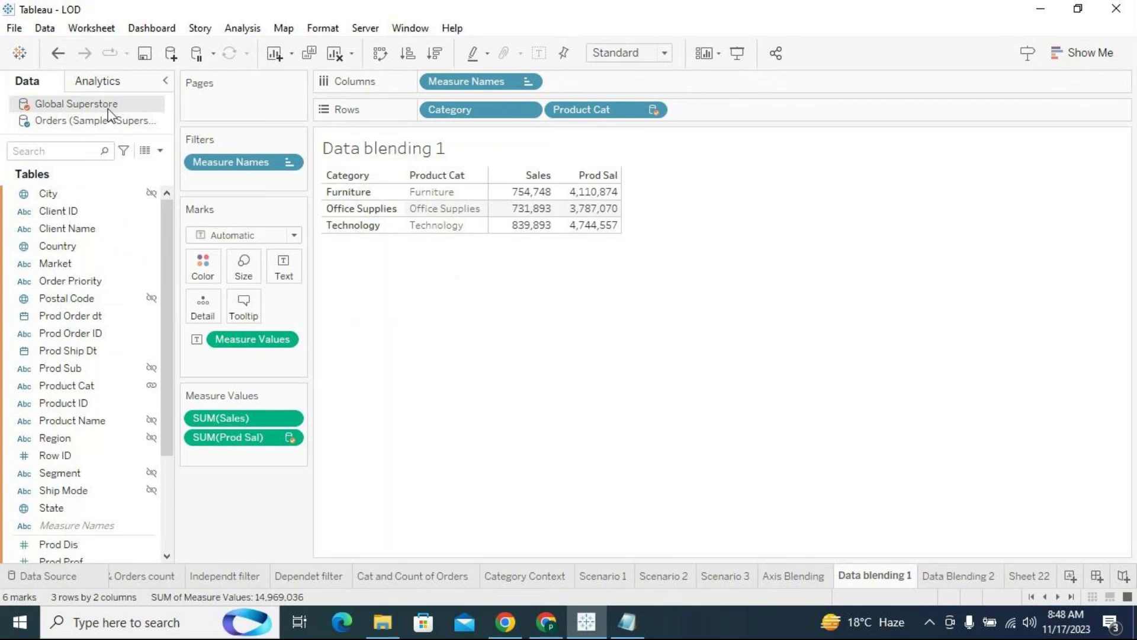
pyautogui.click(112, 124)
pyautogui.click(110, 107)
pyautogui.click(110, 120)
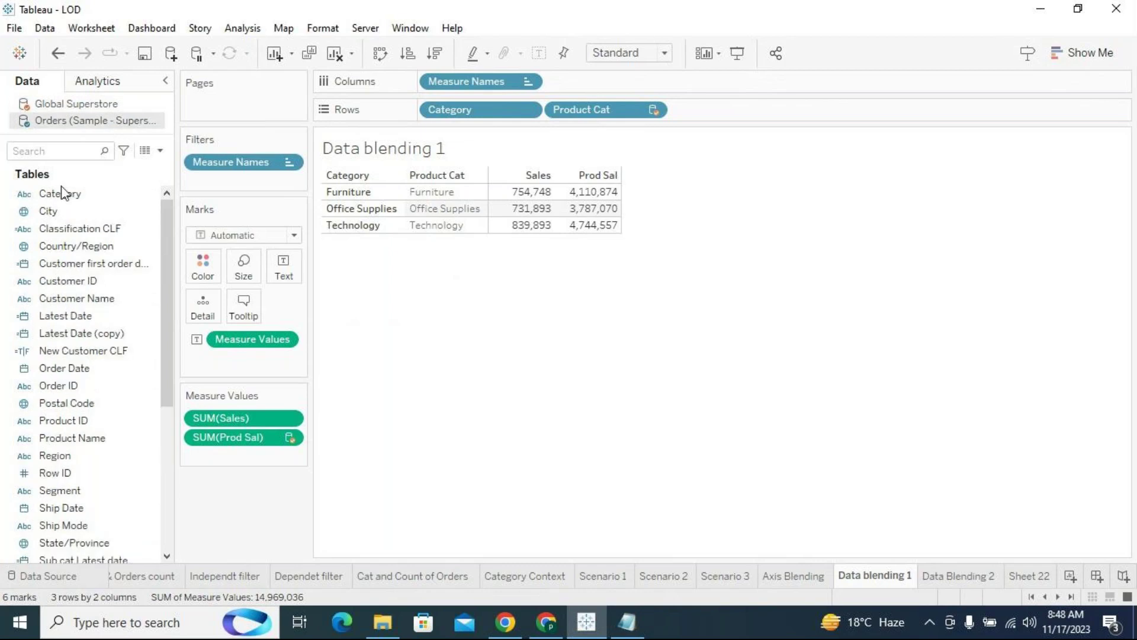
pyautogui.doubleClick(56, 122)
pyautogui.click(97, 107)
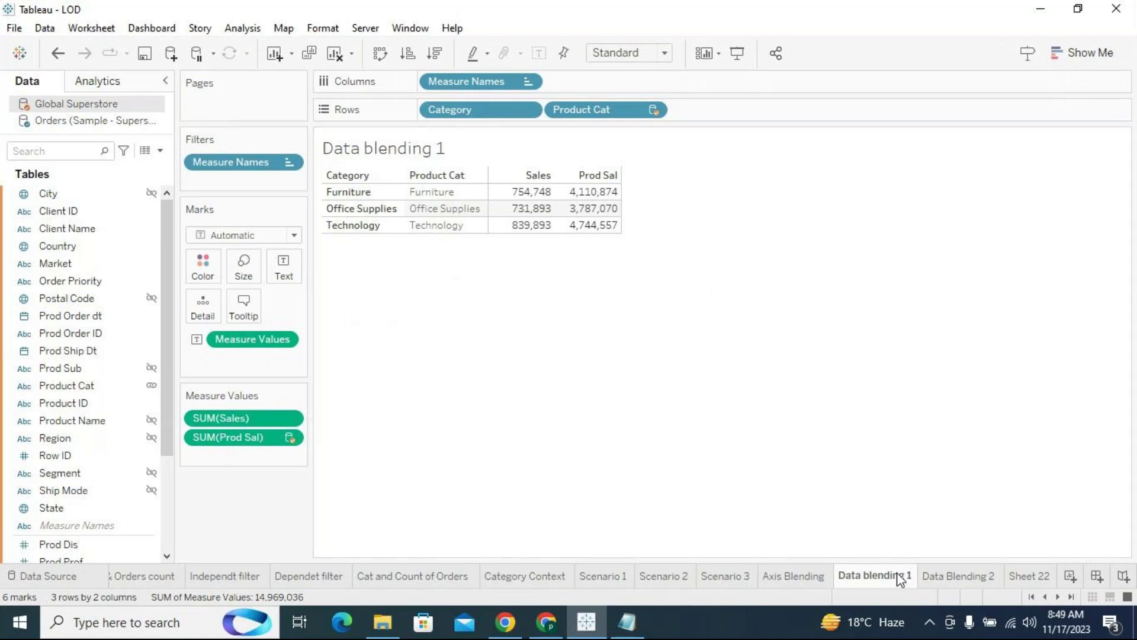
# Step: Create two new worksheets from Global Superstore, one with Product Cat in rows and one with Prod Sub in rows
pyautogui.click(1069, 576)
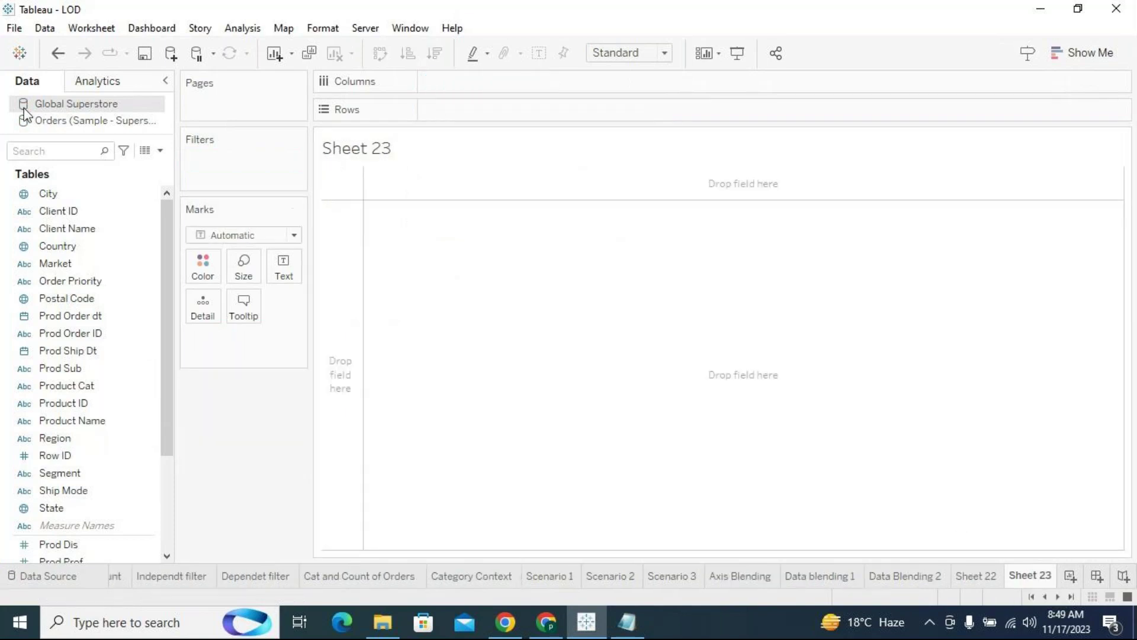
pyautogui.moveTo(90, 388); pyautogui.dragTo(490, 115)
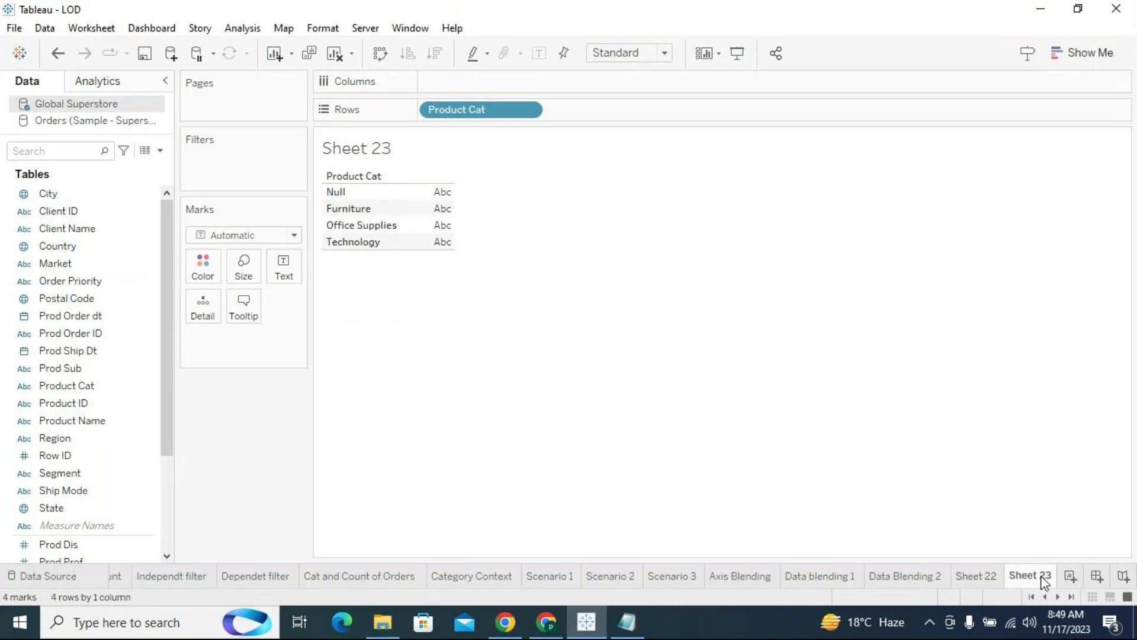
pyautogui.click(1070, 576)
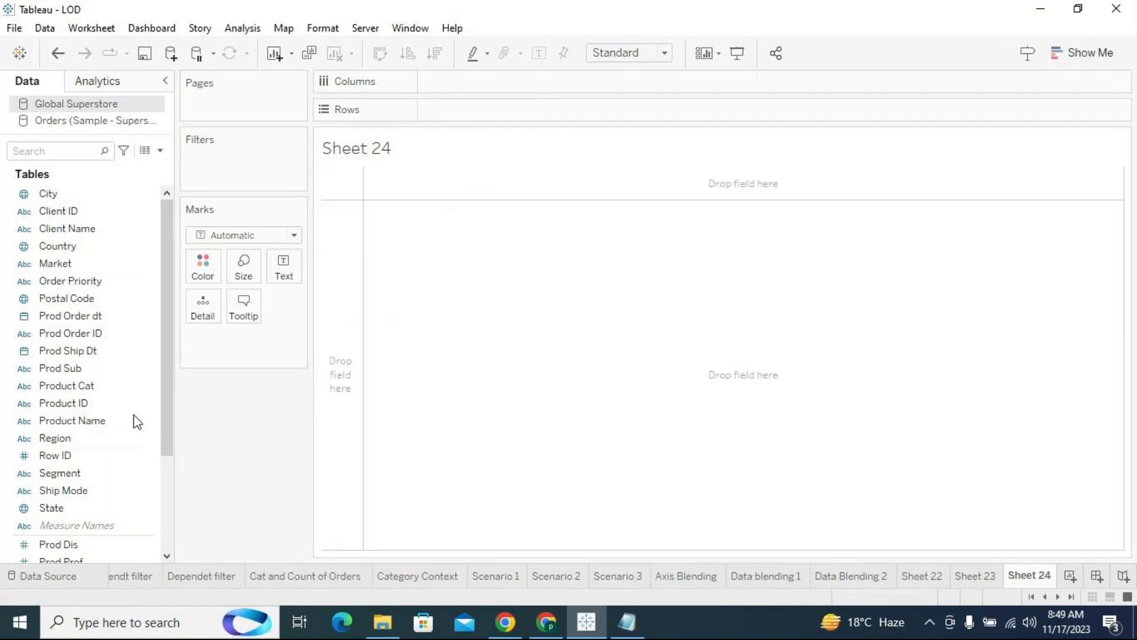
pyautogui.moveTo(77, 374); pyautogui.dragTo(482, 112)
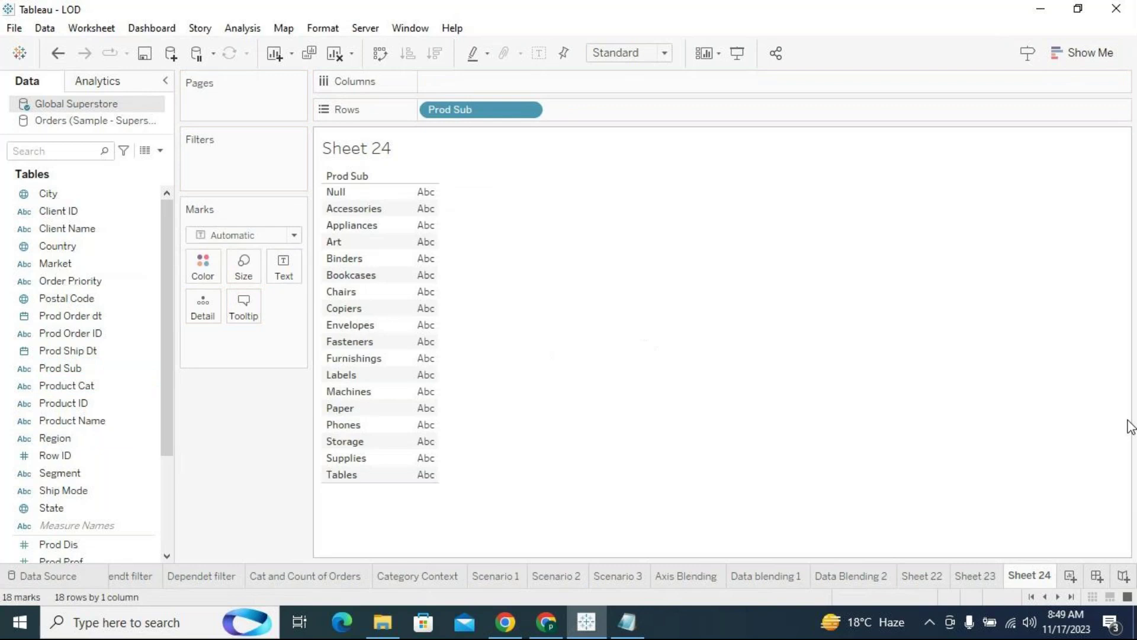
# Step: Create another new worksheet and place Region from the Orders (Sample - Superstore) data source in rows
pyautogui.hotkey('ctrl', 'm')
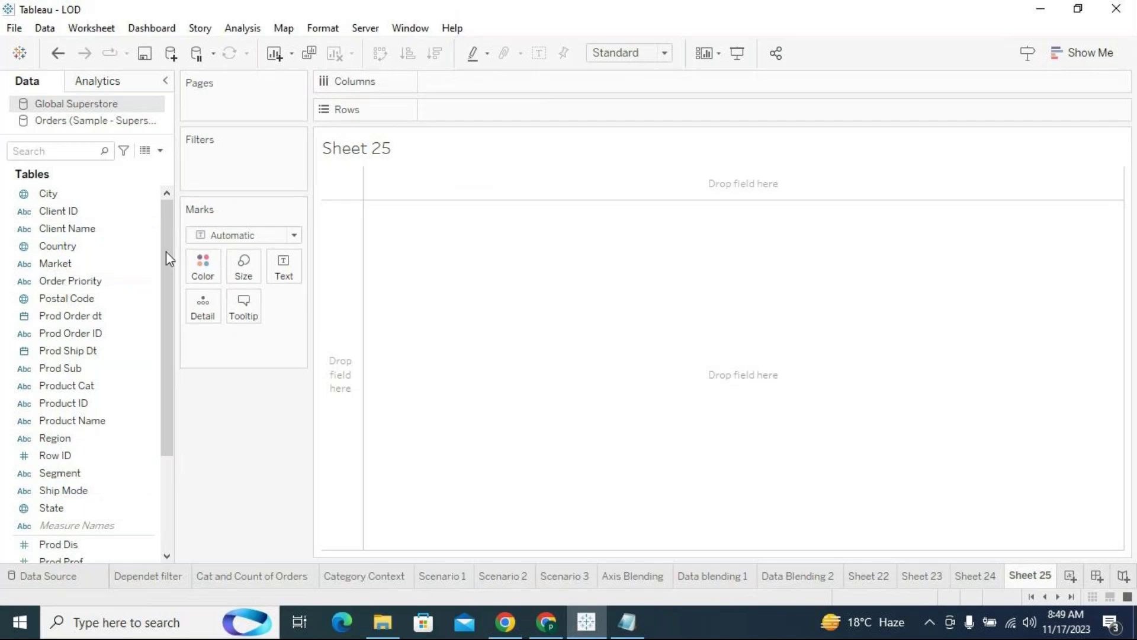
pyautogui.click(61, 121)
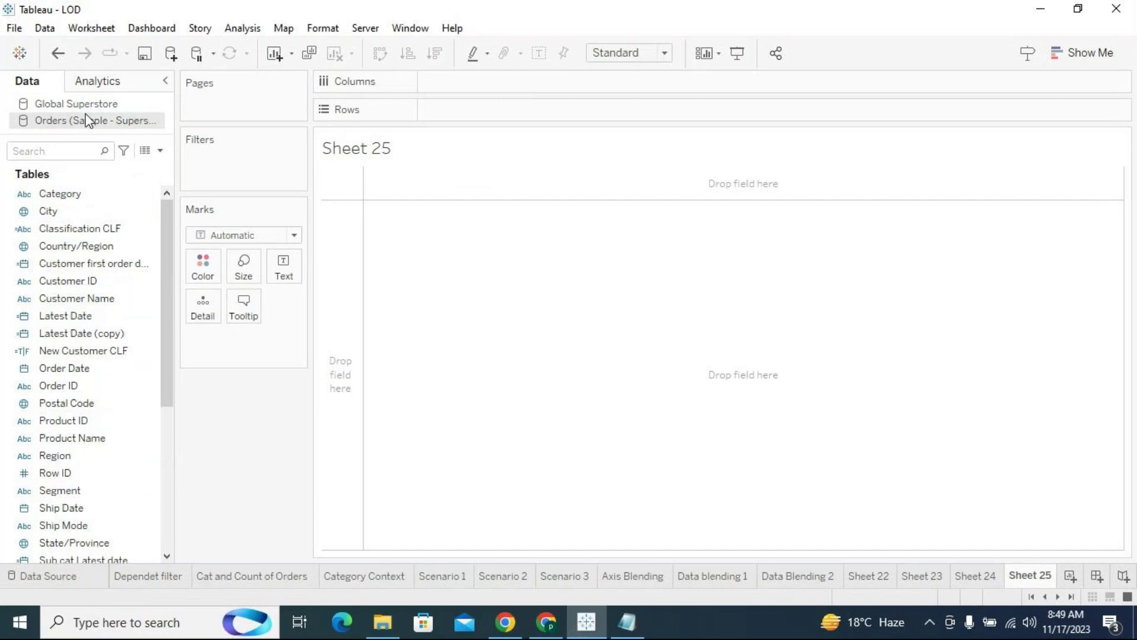
pyautogui.scroll(-2, 75, 451)
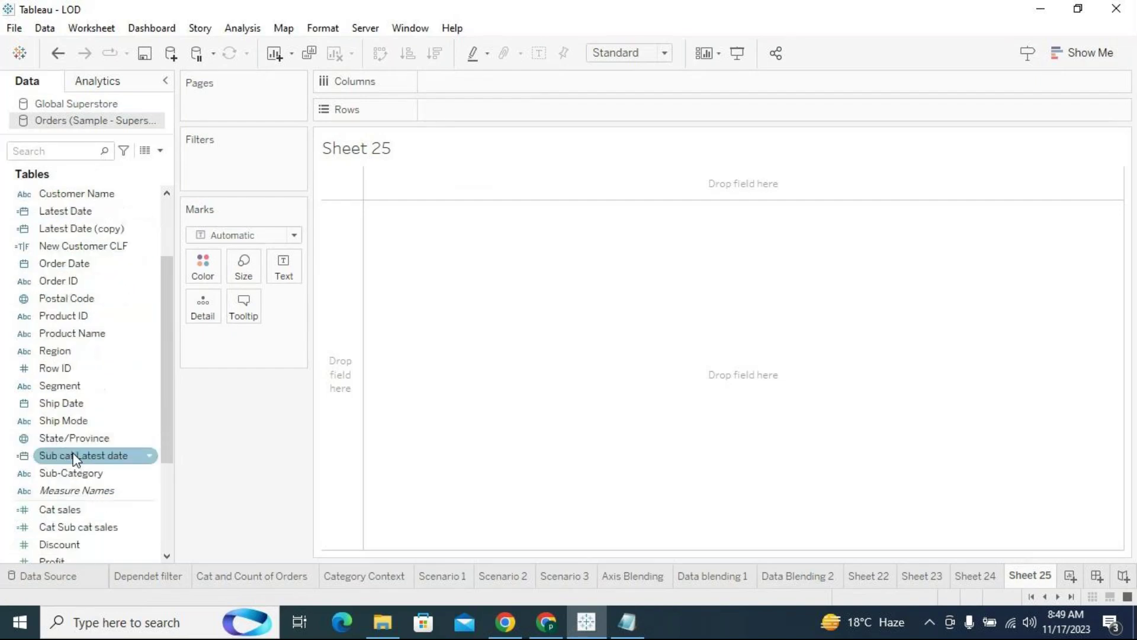
pyautogui.moveTo(56, 351); pyautogui.dragTo(453, 103)
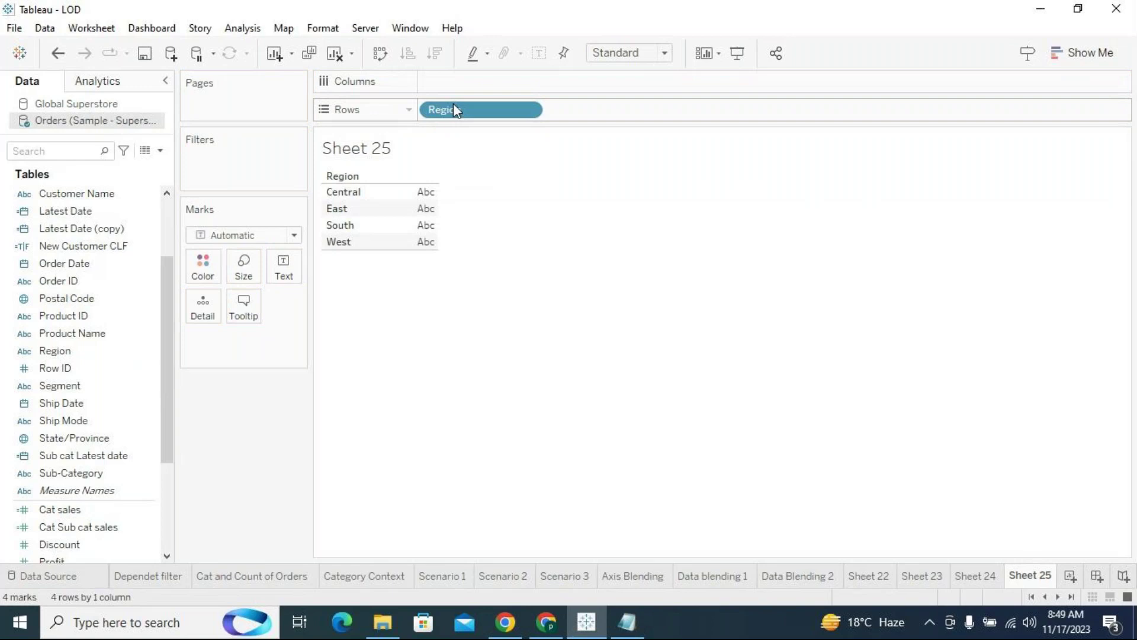
# Step: Add Region from Global Superstore to rows after the Orders Region field
pyautogui.click(132, 231)
pyautogui.scroll(2, 166, 249)
pyautogui.click(79, 199)
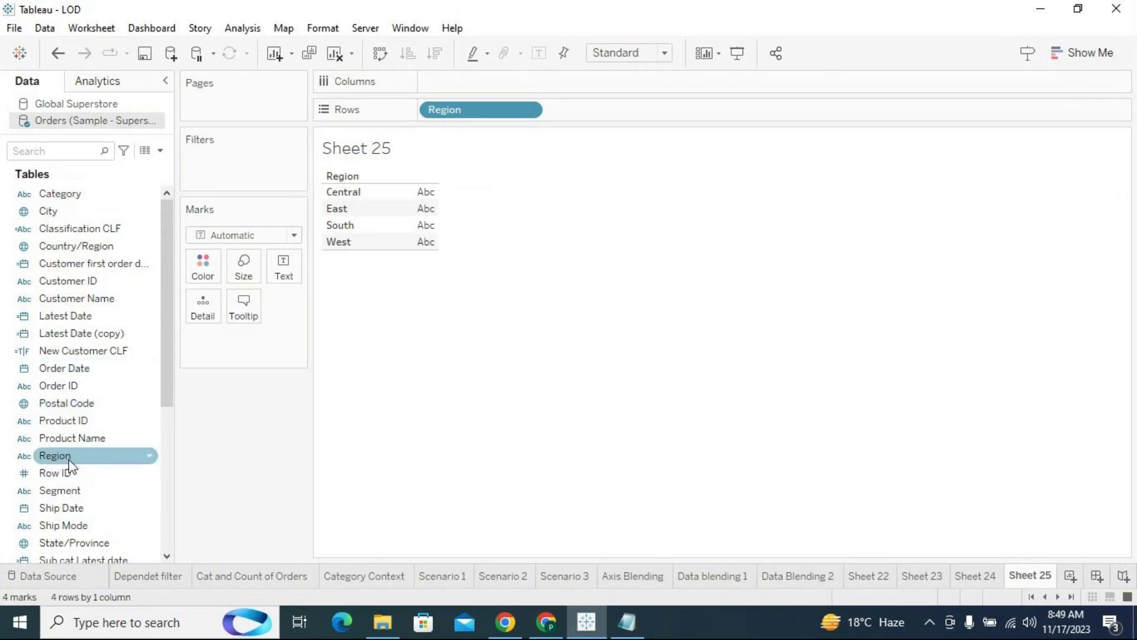
pyautogui.click(71, 106)
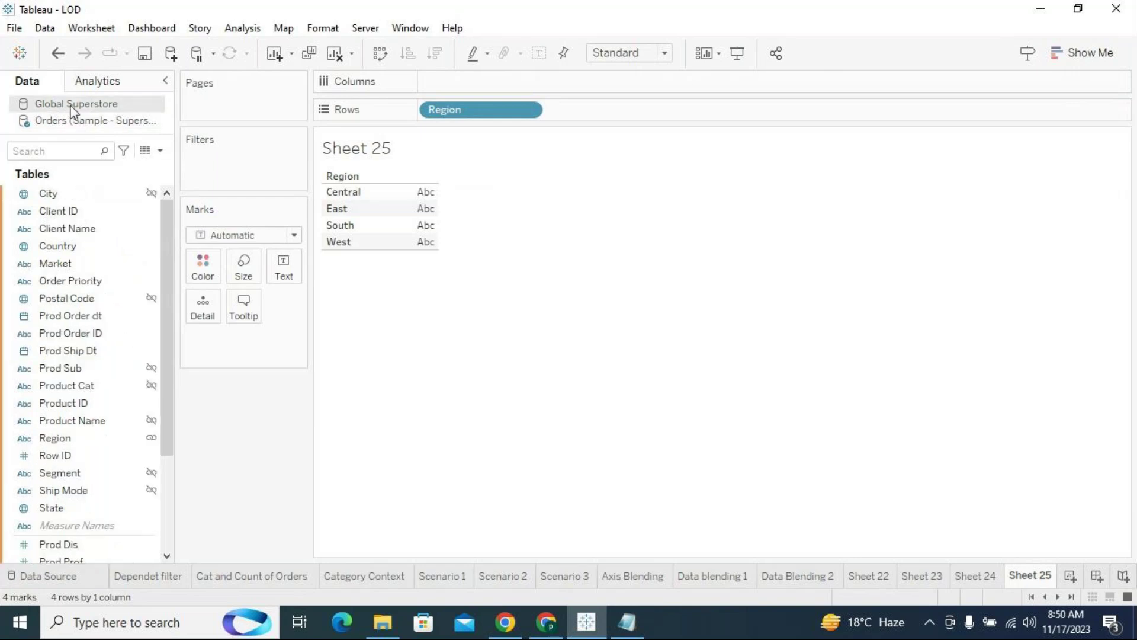
pyautogui.moveTo(51, 436); pyautogui.dragTo(602, 111)
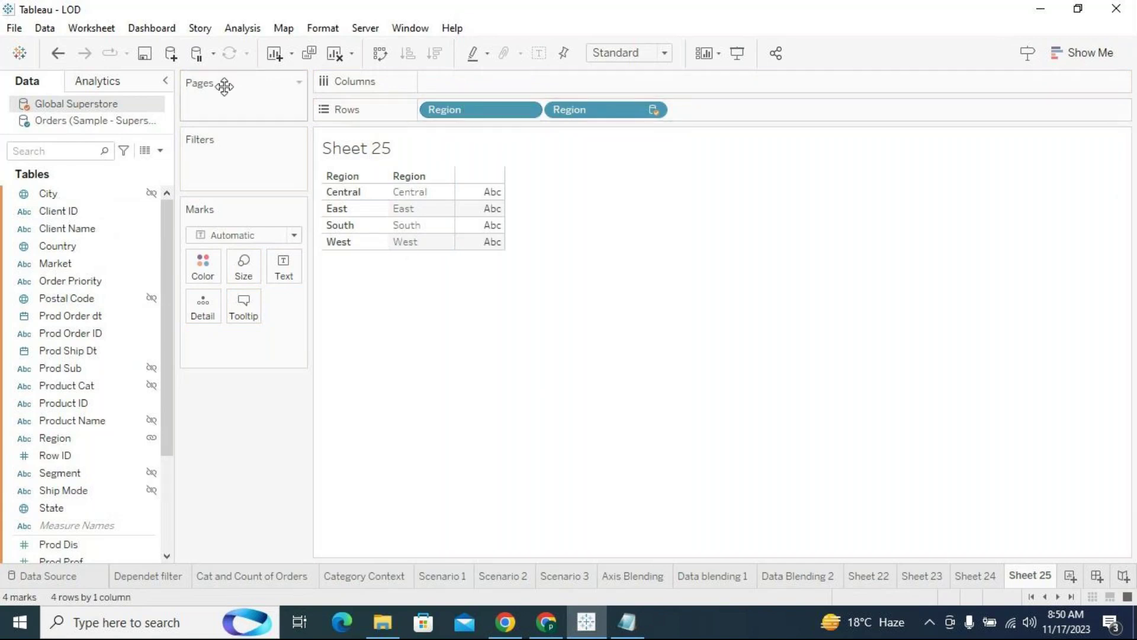
# Step: Clear the Region fields from the sheet and place Country/Region from the Orders data source in rows
pyautogui.click(335, 56)
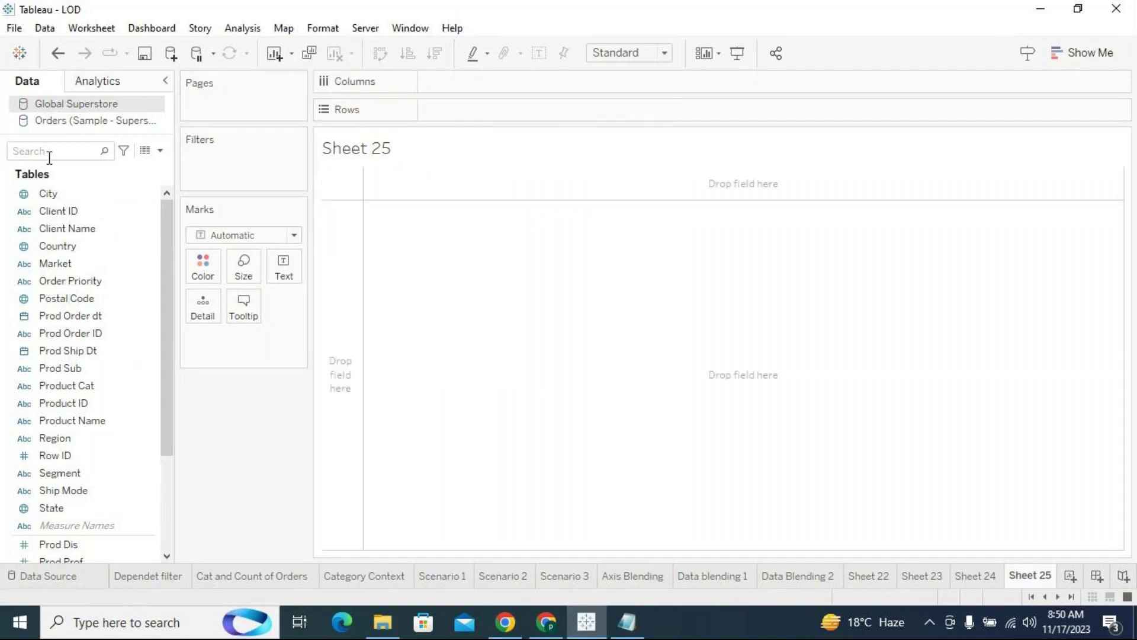
pyautogui.click(48, 120)
pyautogui.click(90, 388)
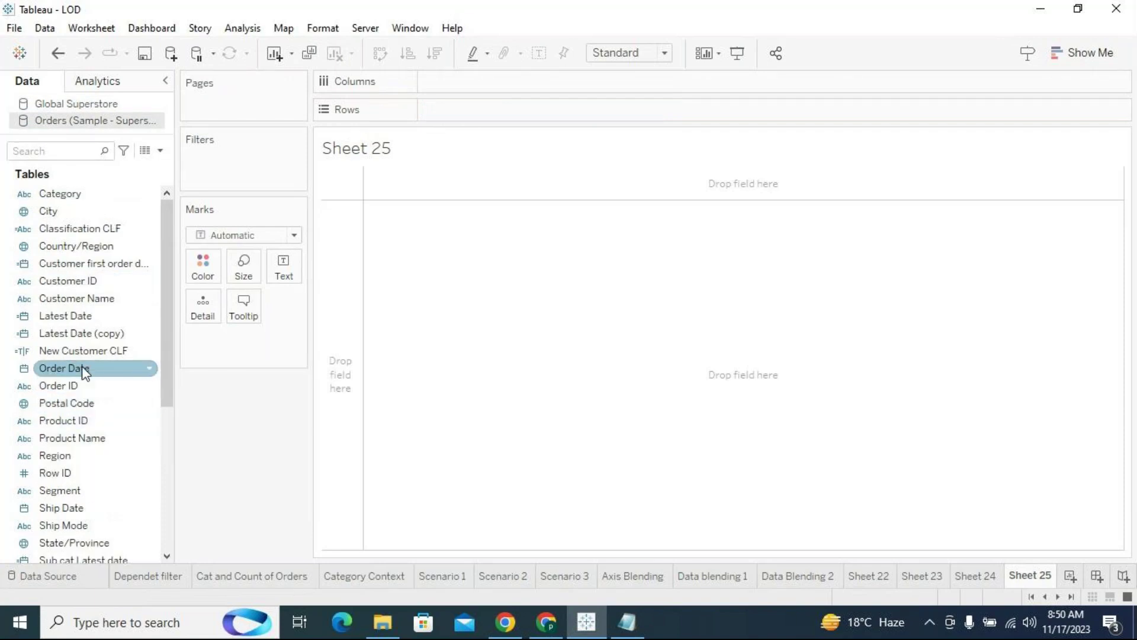
pyautogui.moveTo(89, 245); pyautogui.dragTo(481, 107)
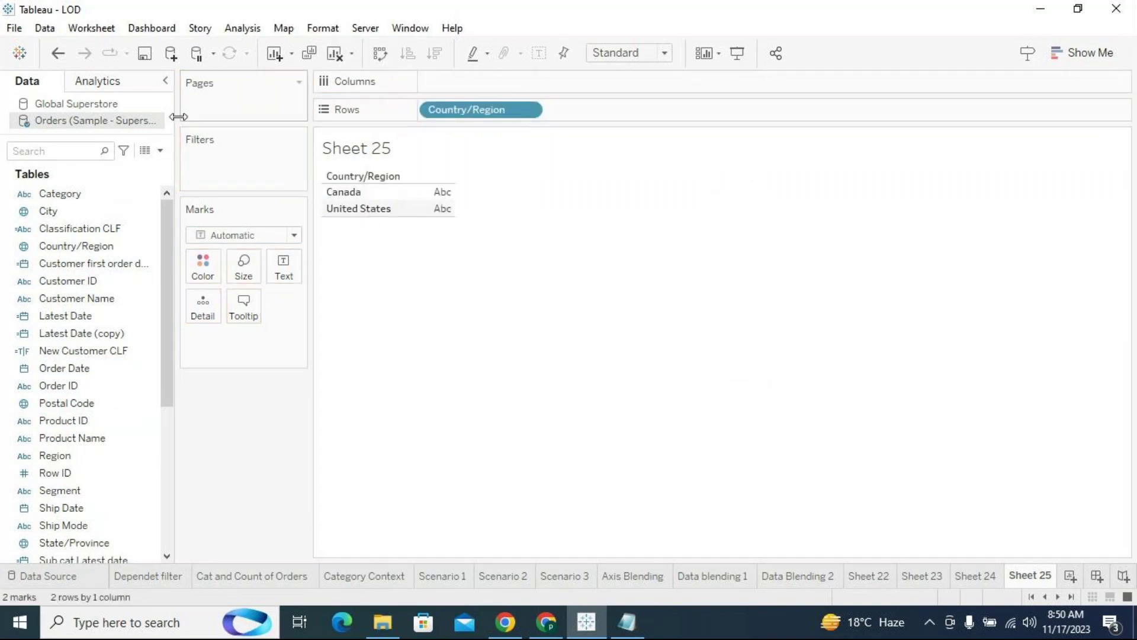
# Step: Add Country from Global Superstore to rows after Country/Region and dismiss the relationship warning with Do not show again selected
pyautogui.click(119, 104)
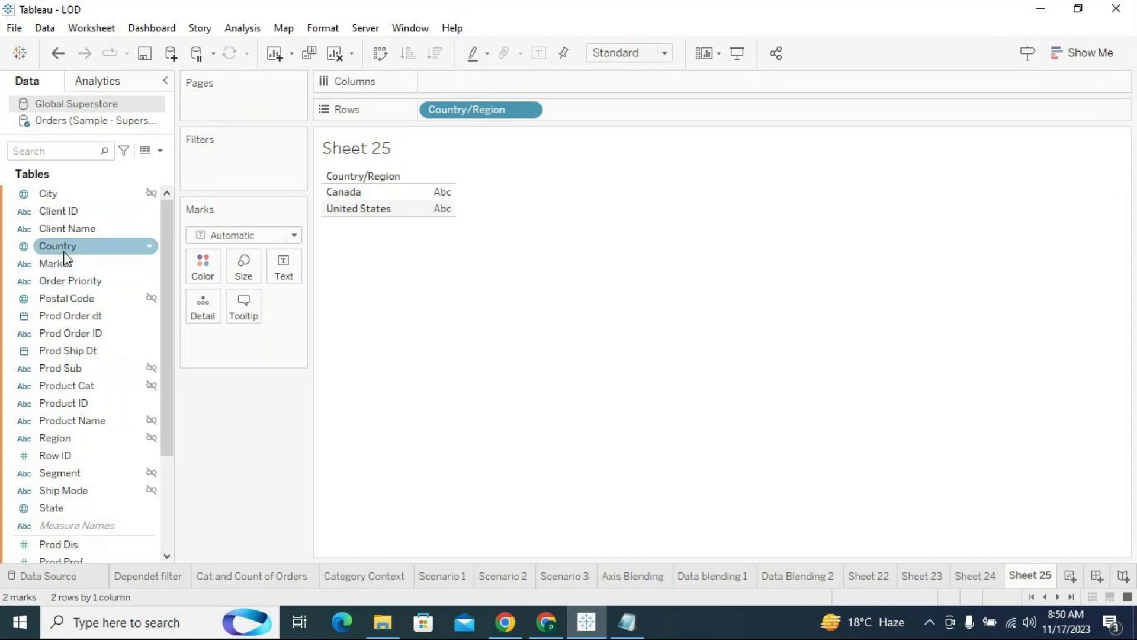
pyautogui.moveTo(57, 247); pyautogui.dragTo(713, 112)
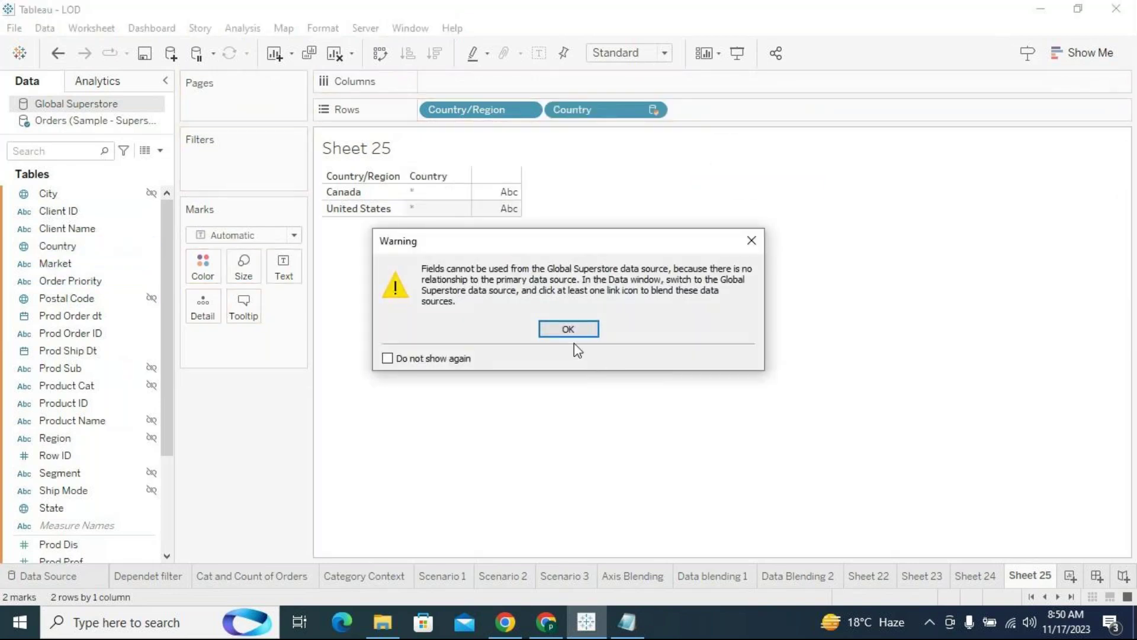
pyautogui.click(387, 358)
pyautogui.click(556, 330)
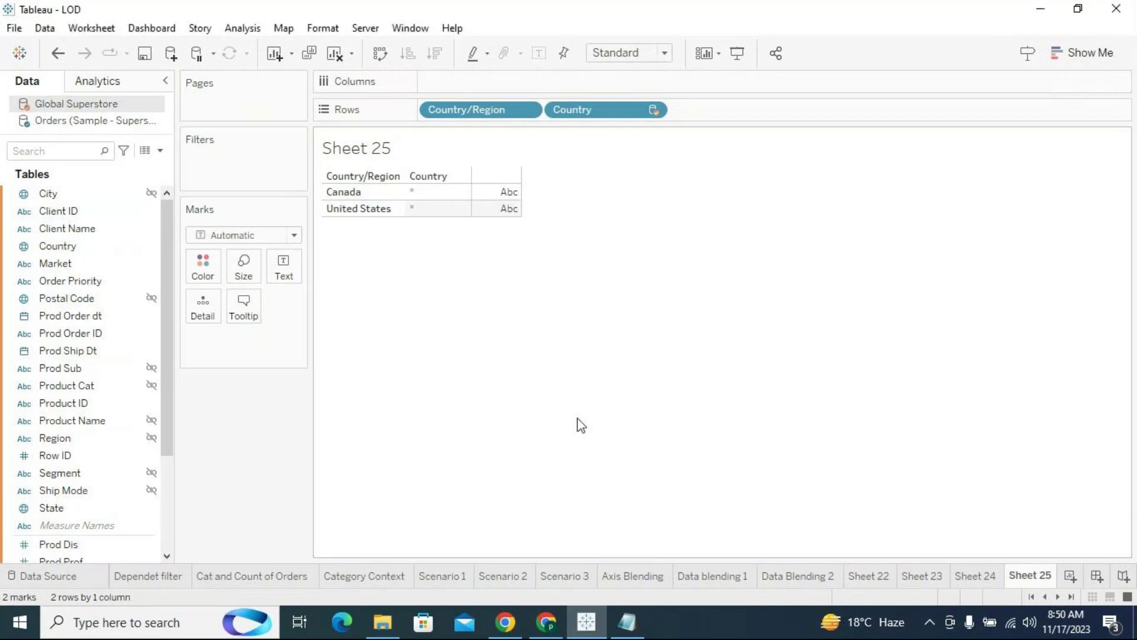
# Step: Link the blend on Postal Code, City, Prod Sub and Product Cat in the Global Superstore source
pyautogui.click(153, 298)
pyautogui.click(154, 197)
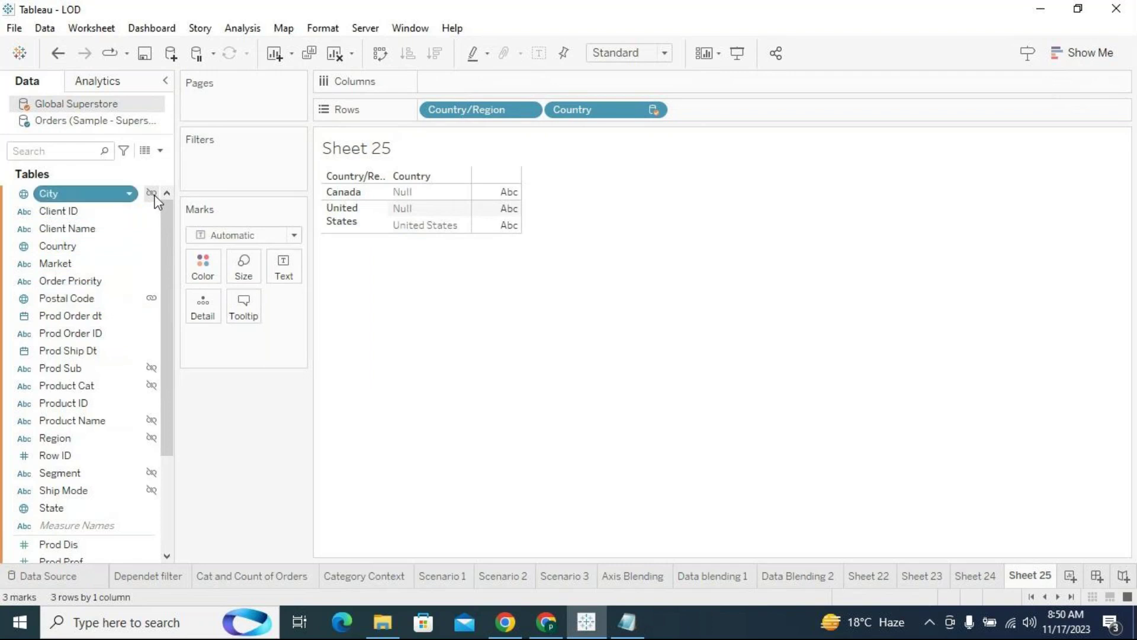
pyautogui.click(148, 368)
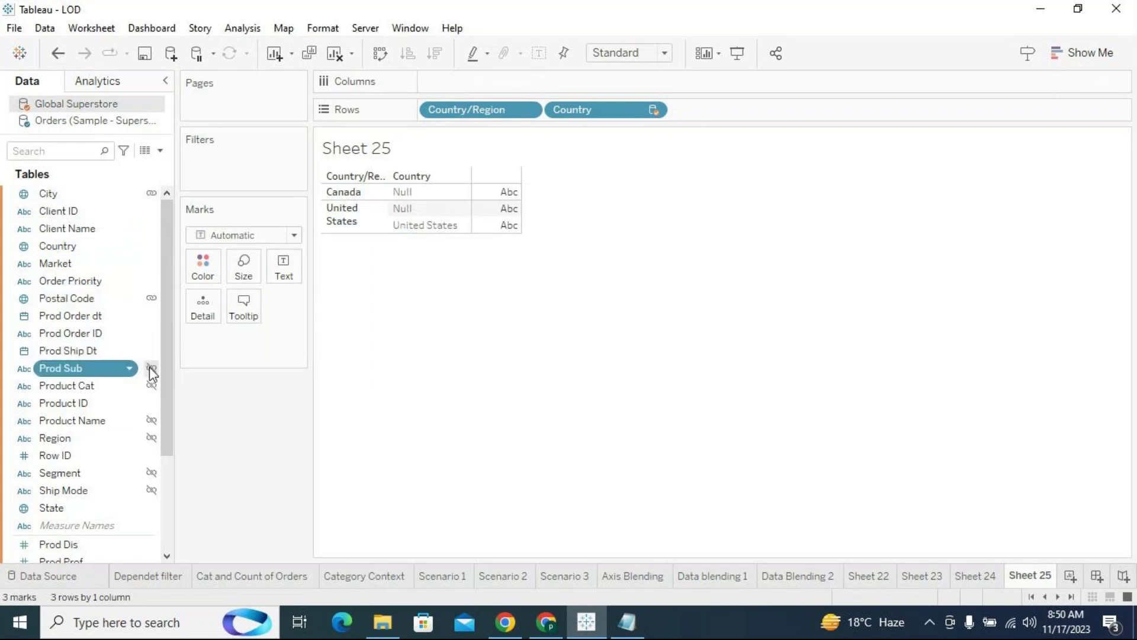
pyautogui.click(150, 386)
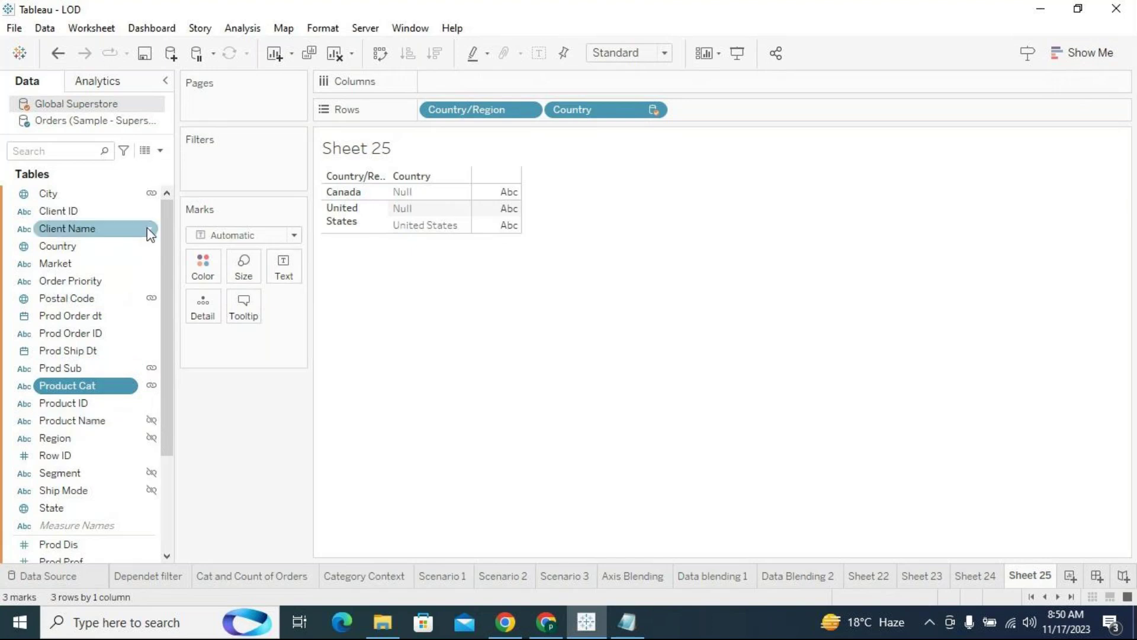
# Step: Unlink Postal Code, Prod Sub and Product Cat from the blend and toggle the Product Name link on and off
pyautogui.click(152, 299)
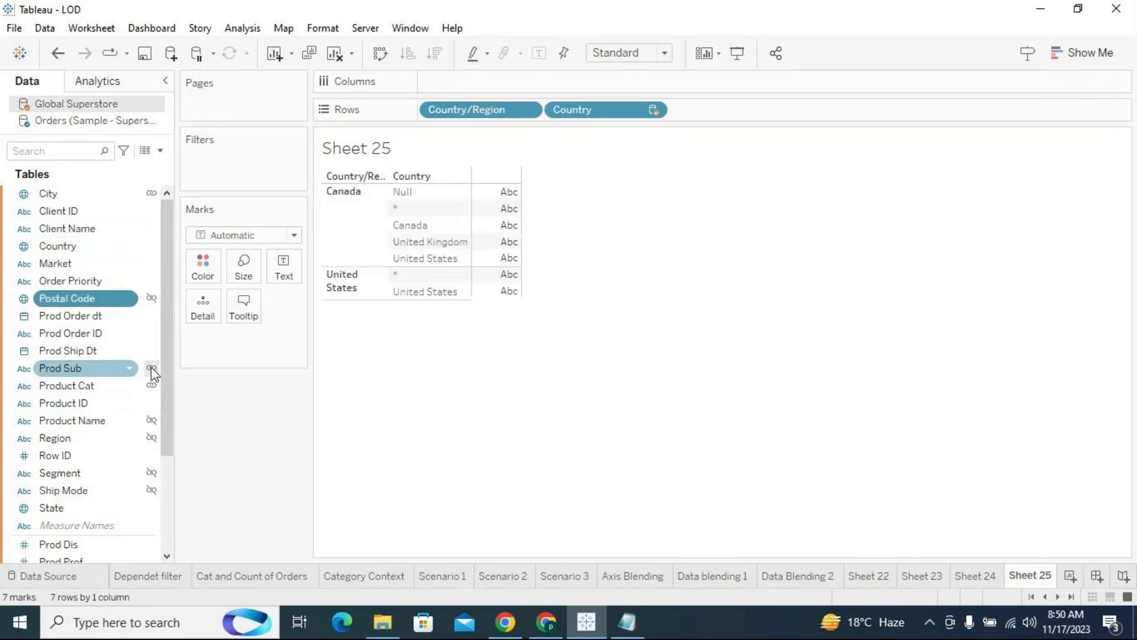
pyautogui.click(152, 369)
pyautogui.click(151, 385)
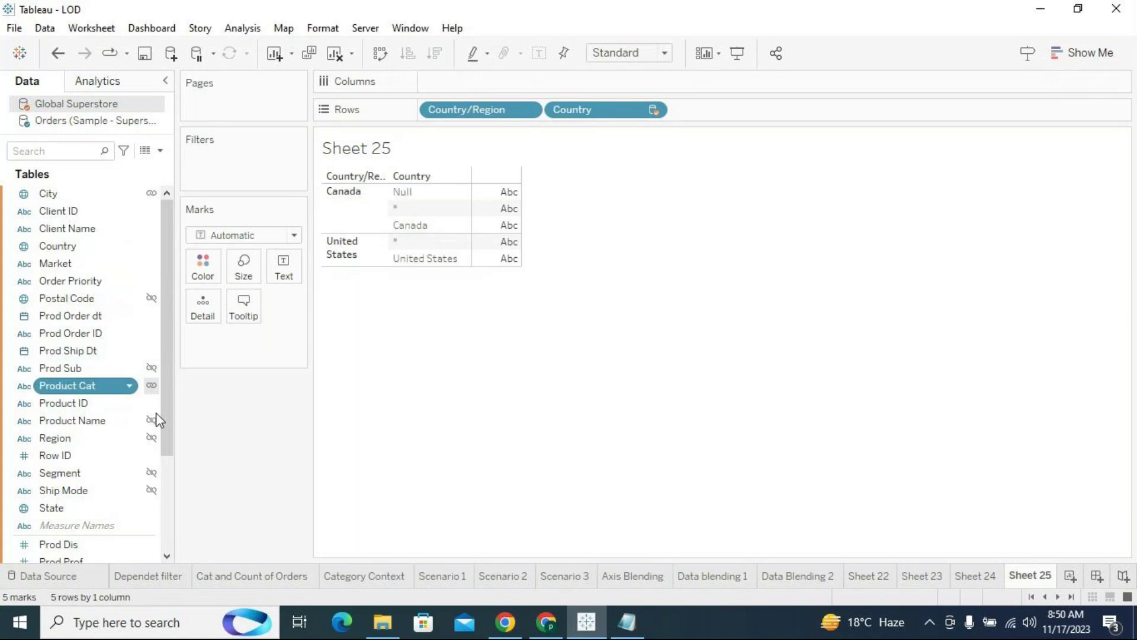
pyautogui.click(151, 420)
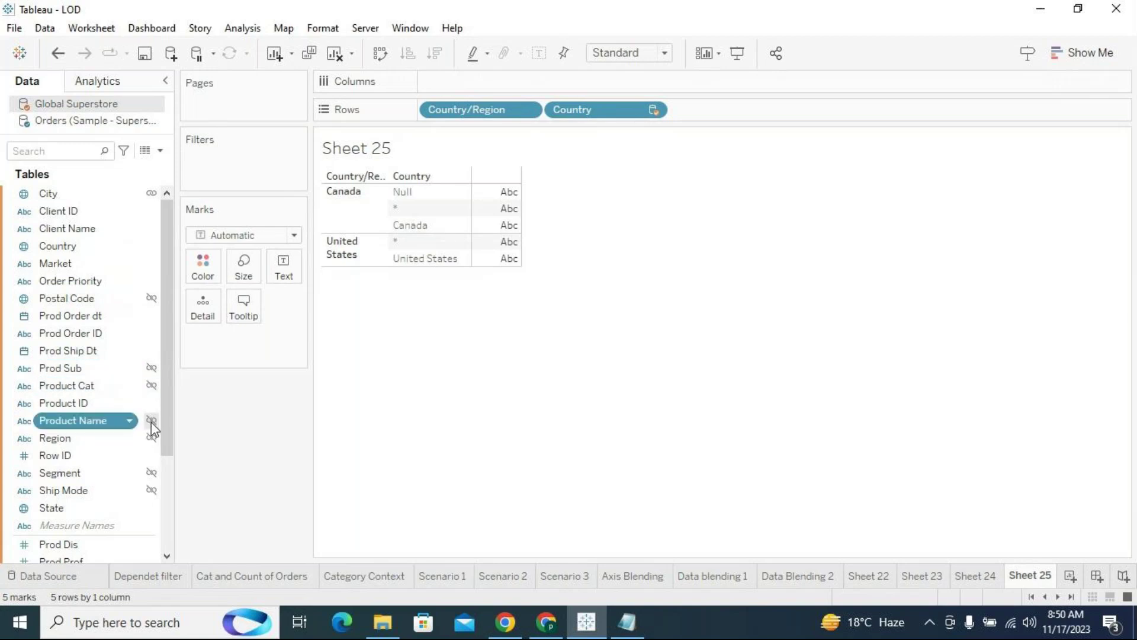
pyautogui.click(151, 420)
pyautogui.click(151, 420)
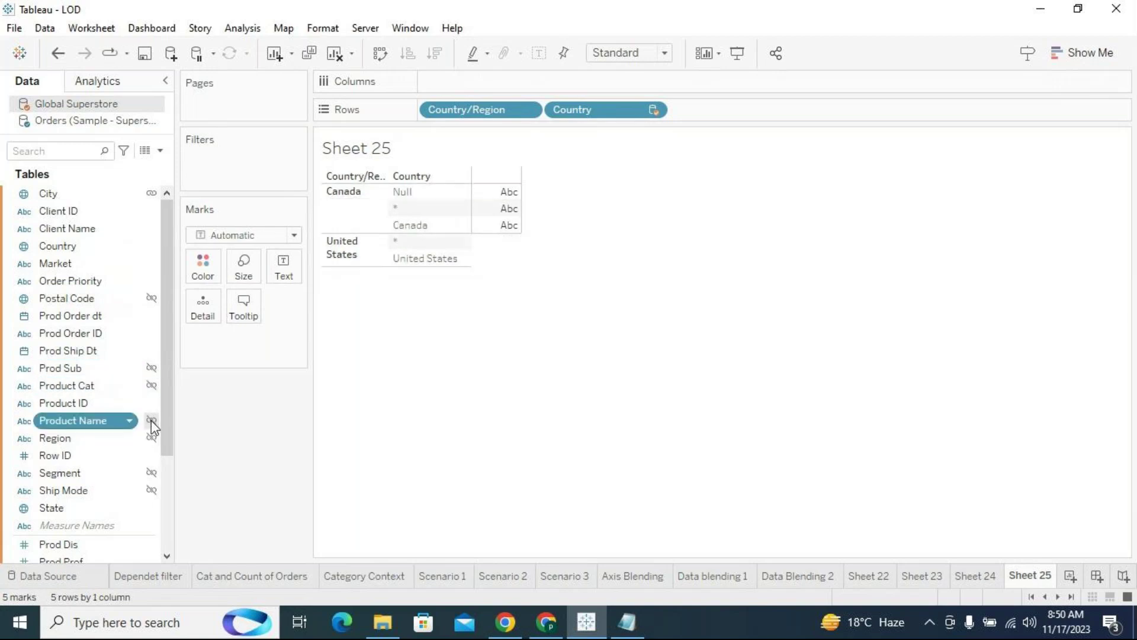
# Step: Remove the City link from the blend and link Product Cat as the relating field
pyautogui.click(153, 195)
pyautogui.click(151, 193)
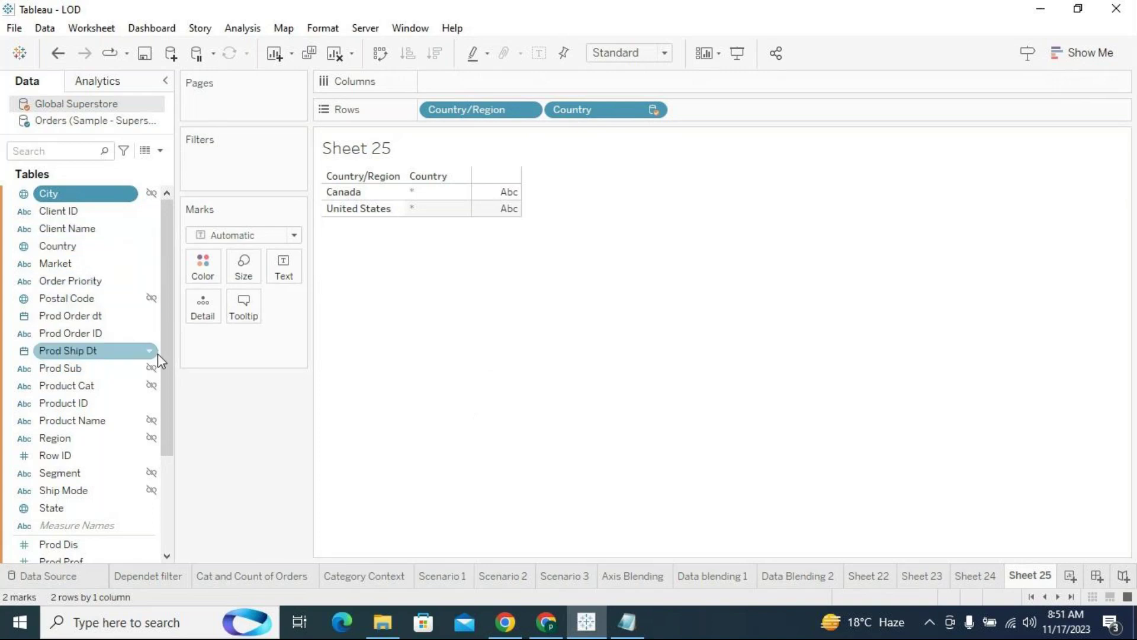
pyautogui.click(150, 387)
pyautogui.click(152, 387)
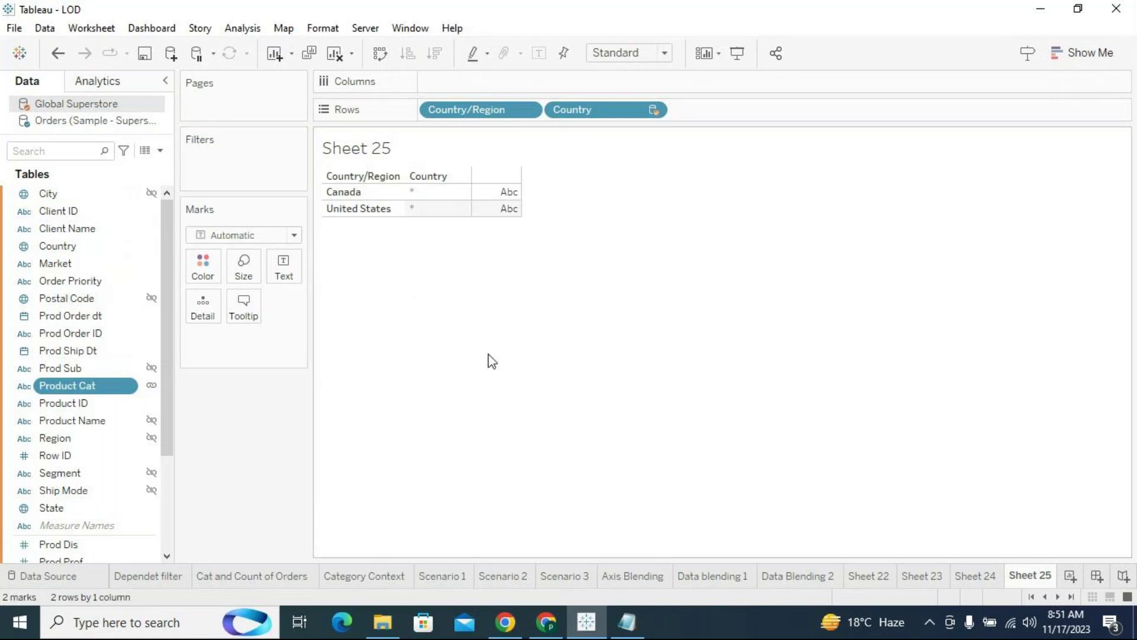
# Step: Switch to the LOD notes in Notepad and add the heading "Limitations in Data blending:" below the Left outer Join line
pyautogui.click(628, 622)
pyautogui.click(377, 406)
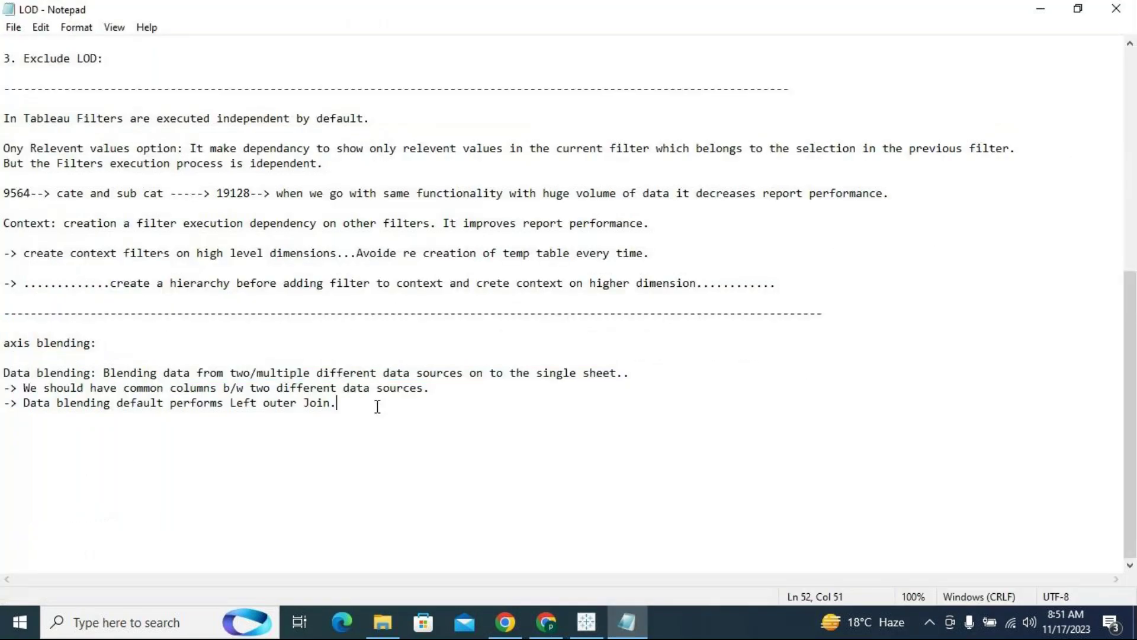
pyautogui.press('Return')
pyautogui.press('Return')
pyautogui.write('Limitations')
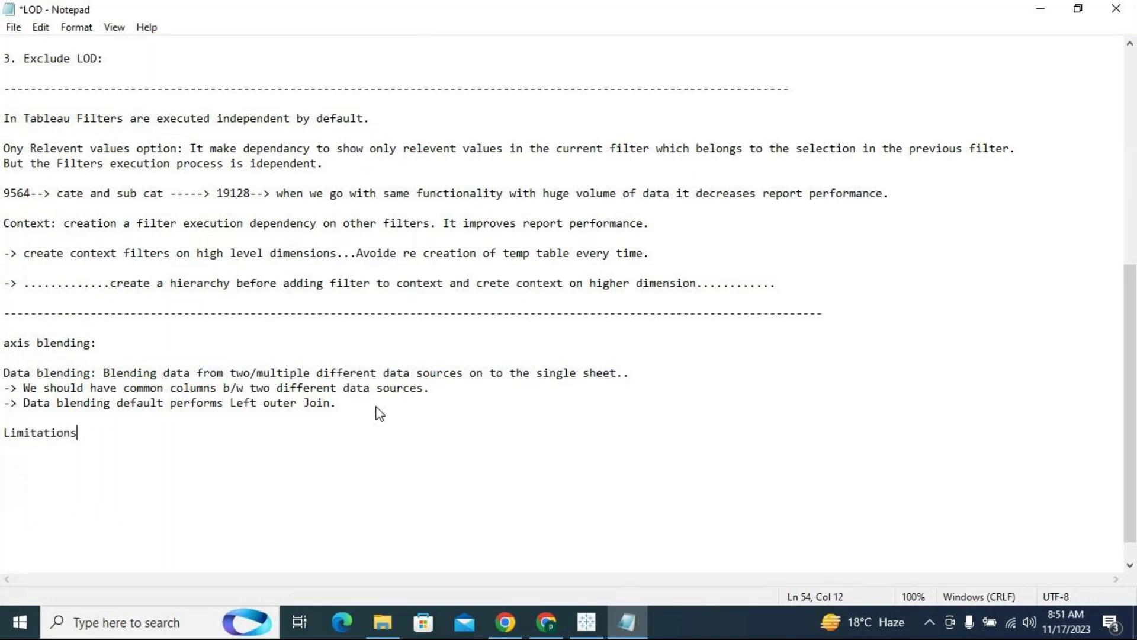
pyautogui.write(' in Data blending:')
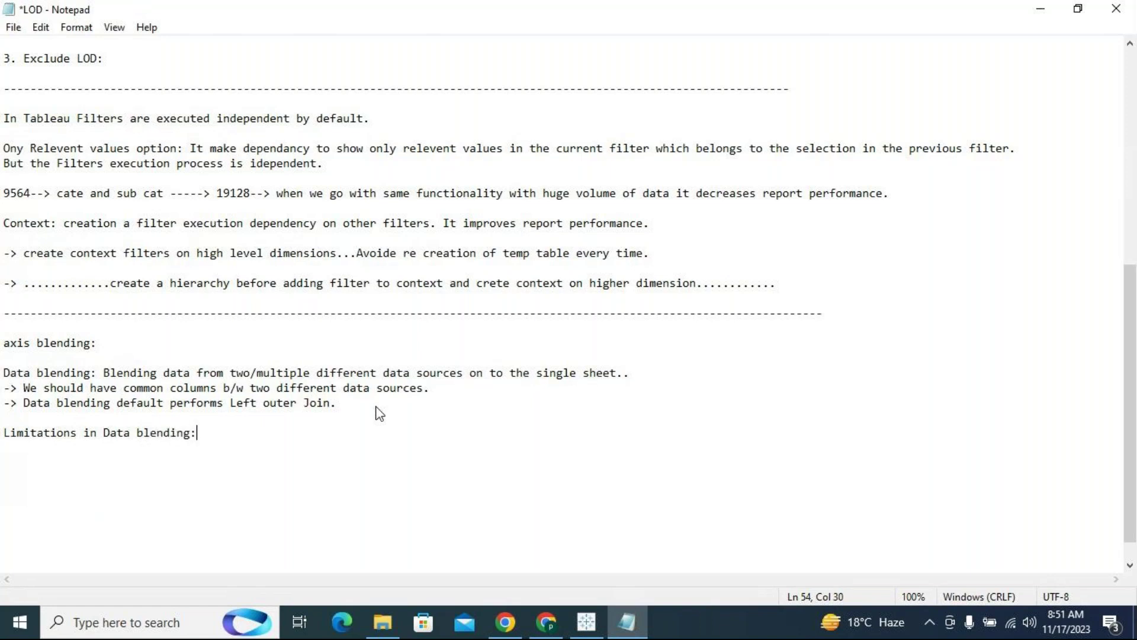
# Step: Begin a line under the limitations heading reading "-> report shows astrisk mark(*) when secondary data source"
pyautogui.press('Return')
pyautogui.write('-')
pyautogui.write('> w')
pyautogui.write('report sh')
pyautogui.write('ows as')
pyautogui.write('tri')
pyautogui.write('sk')
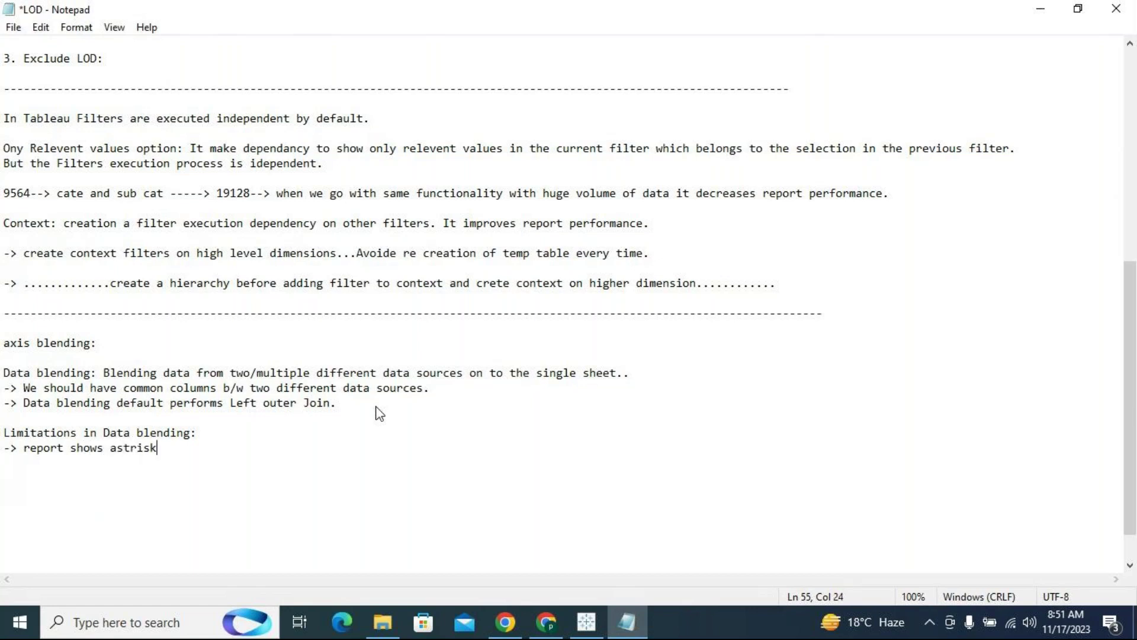
pyautogui.write(' mark(*) when secondr')
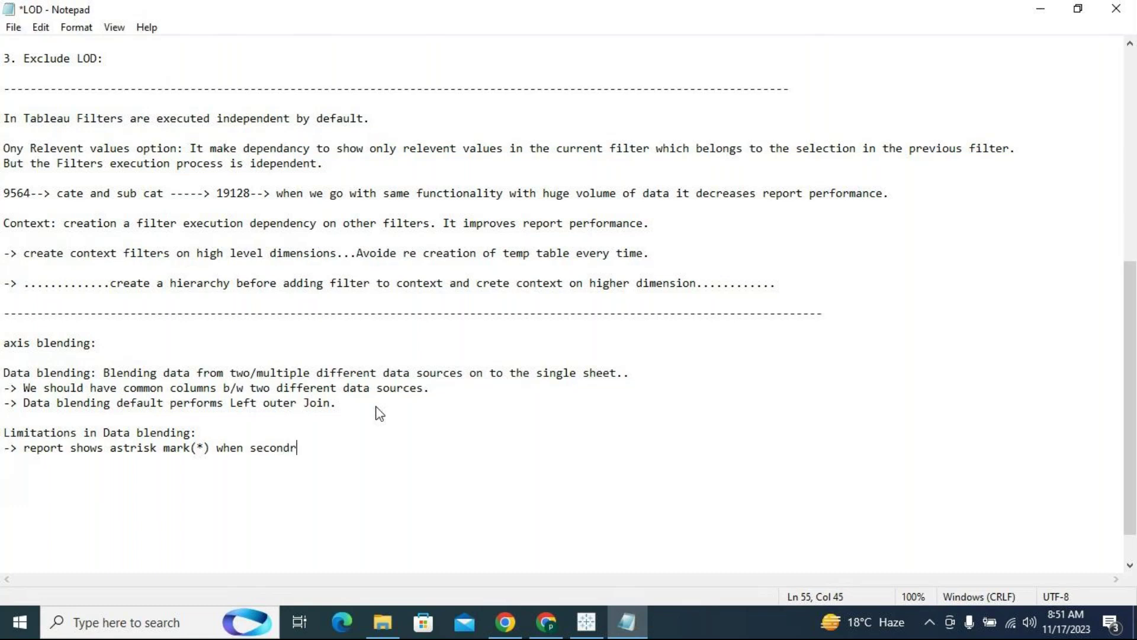
pyautogui.press('BackSpace')
pyautogui.write('ary data source ')
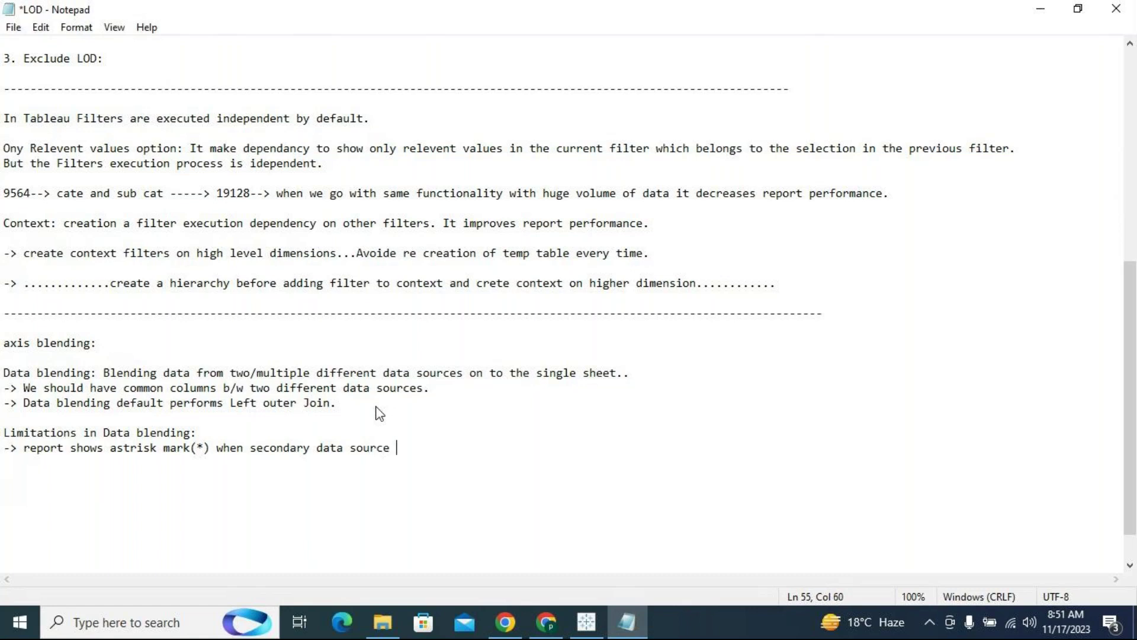
# Step: Complete the limitation line with "returns multiple values to the singel value of primarimary datasource."
pyautogui.write('returns multiple')
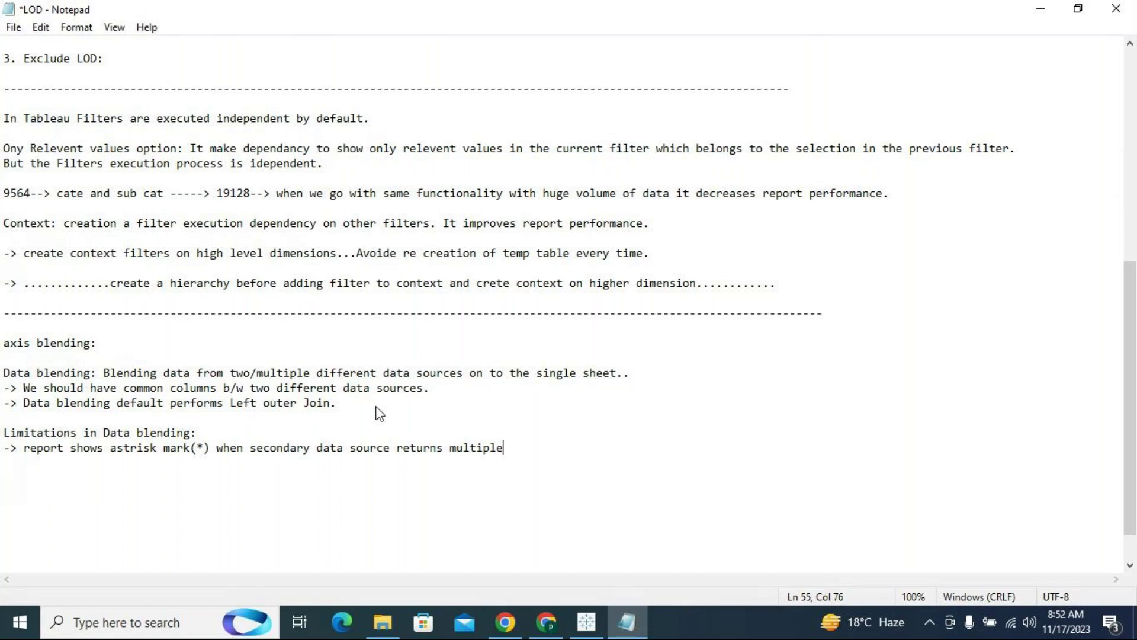
pyautogui.write('values to the singel record')
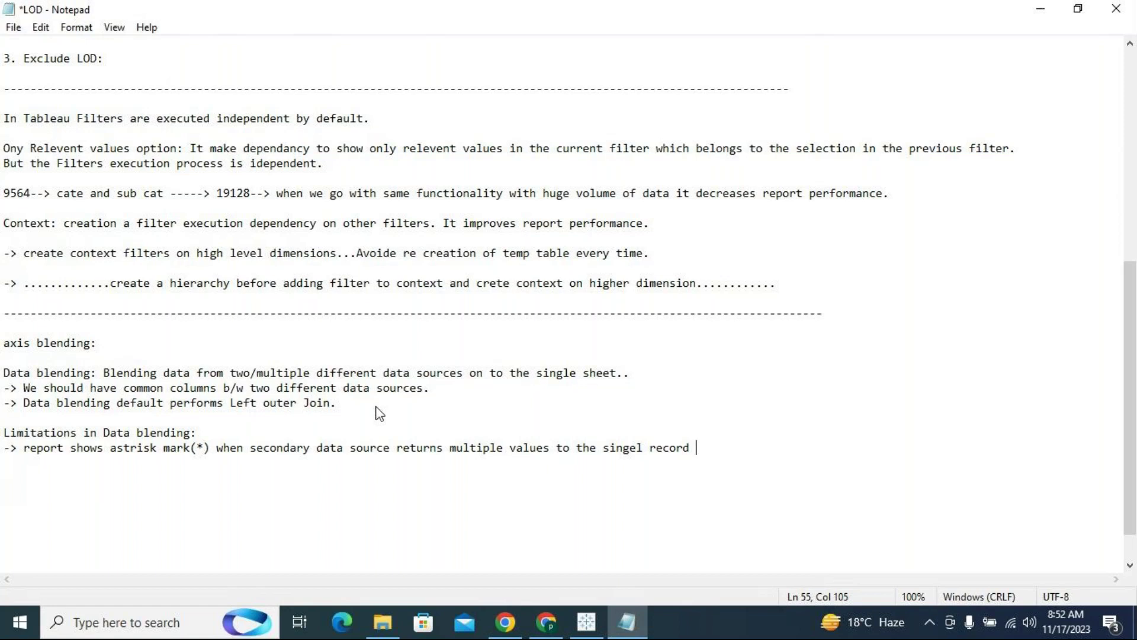
pyautogui.write(' of primarimar')
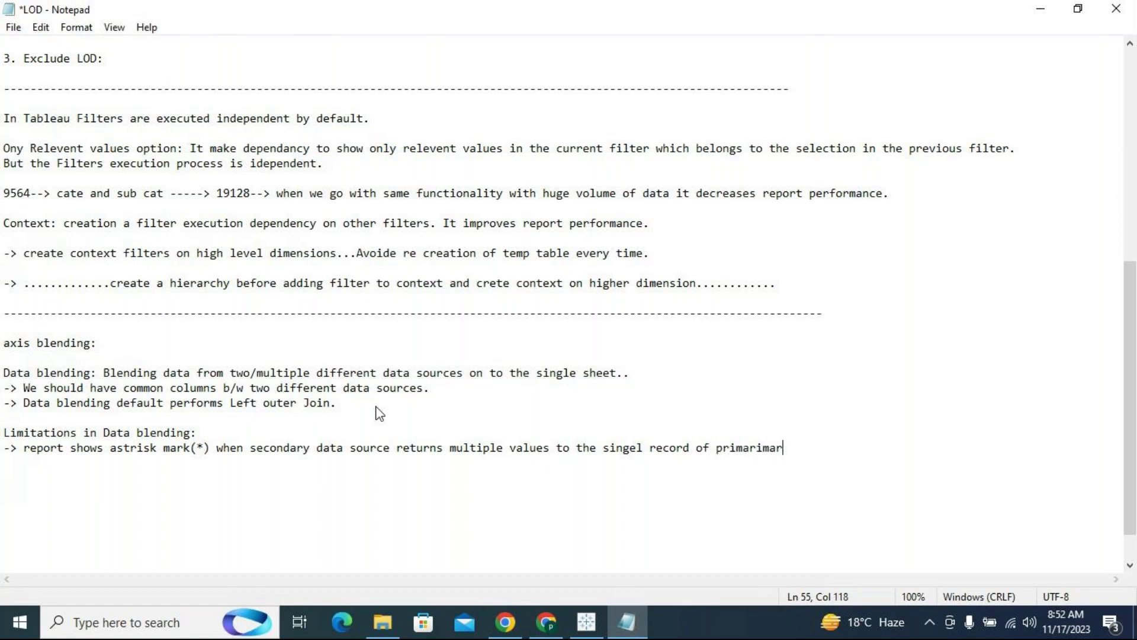
pyautogui.write('y datasource.')
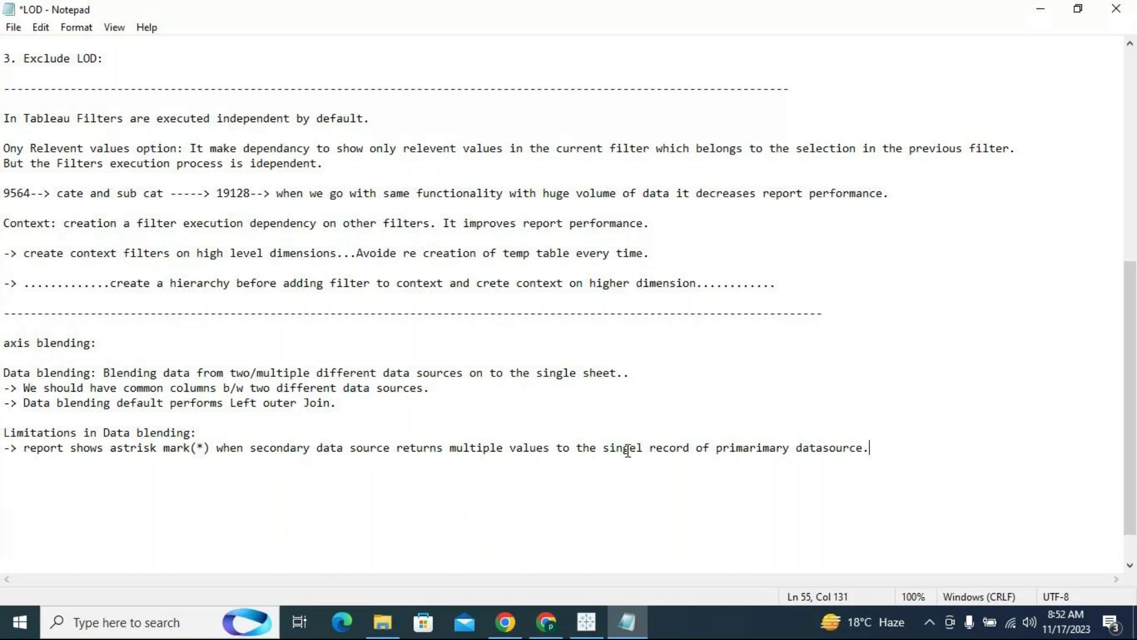
pyautogui.doubleClick(658, 449)
pyautogui.write('value')
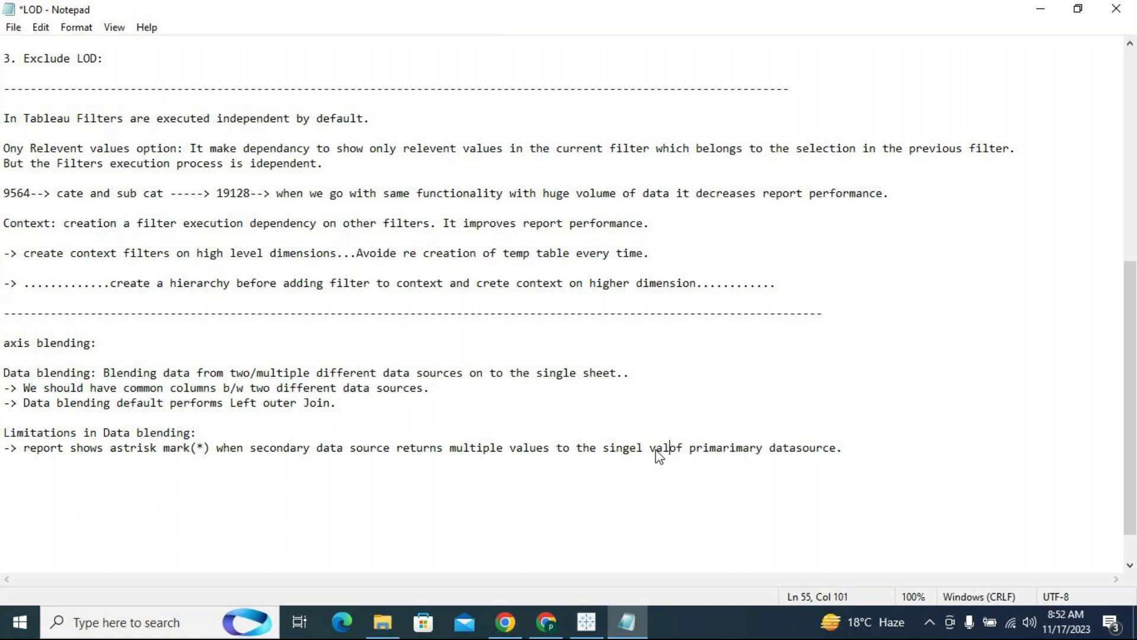
# Step: Switch back to Tableau and examine the Country value shown for the Canada row on Sheet 25
pyautogui.click(586, 622)
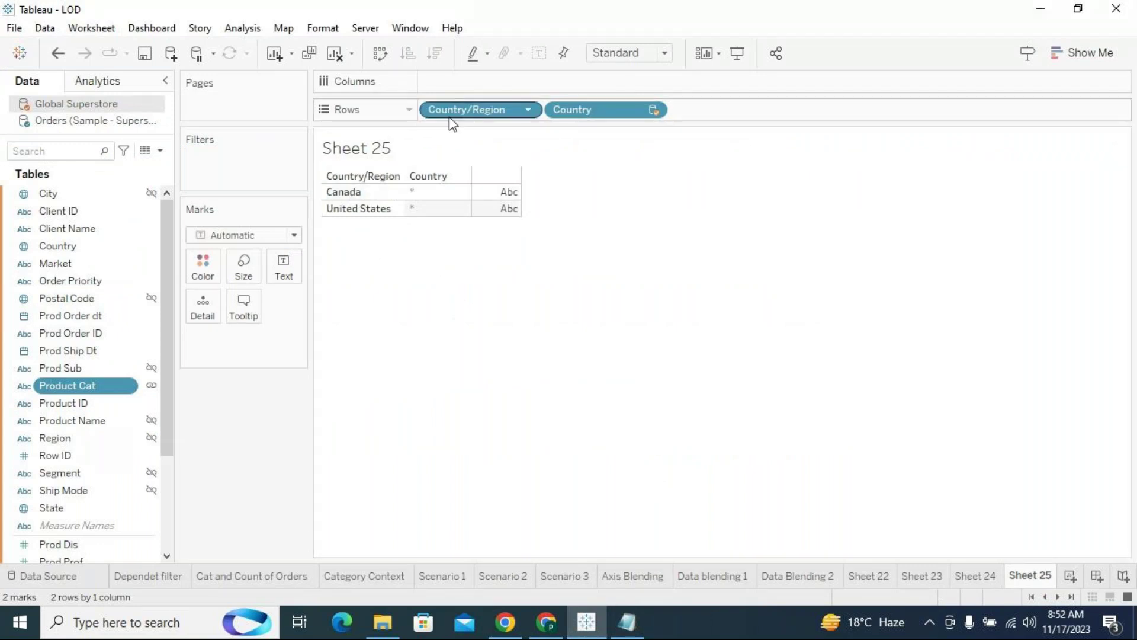
pyautogui.click(363, 198)
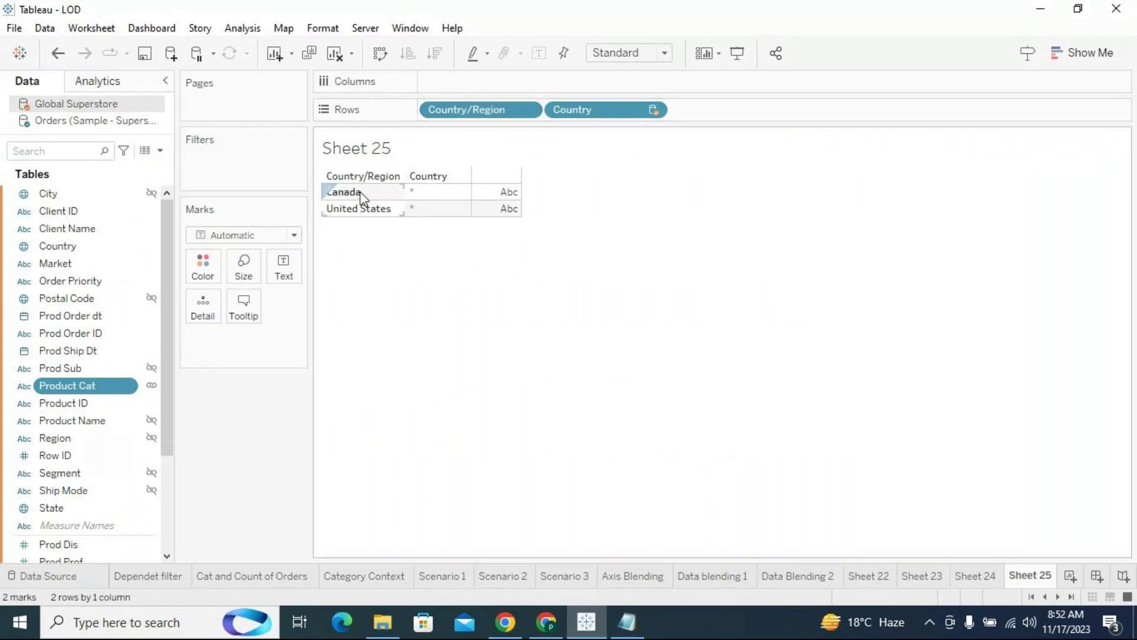
pyautogui.click(360, 193)
pyautogui.click(358, 196)
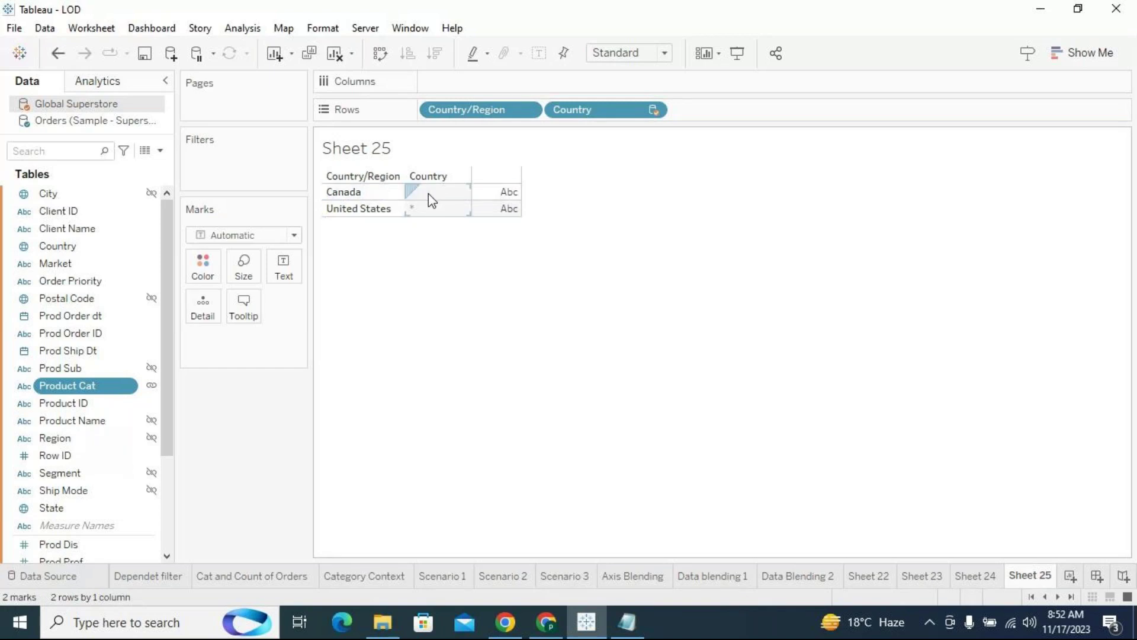
# Step: Link the blend on Postal Code, Prod Sub, Product Name, Region, Segment and Ship Mode in Global Superstore
pyautogui.click(155, 299)
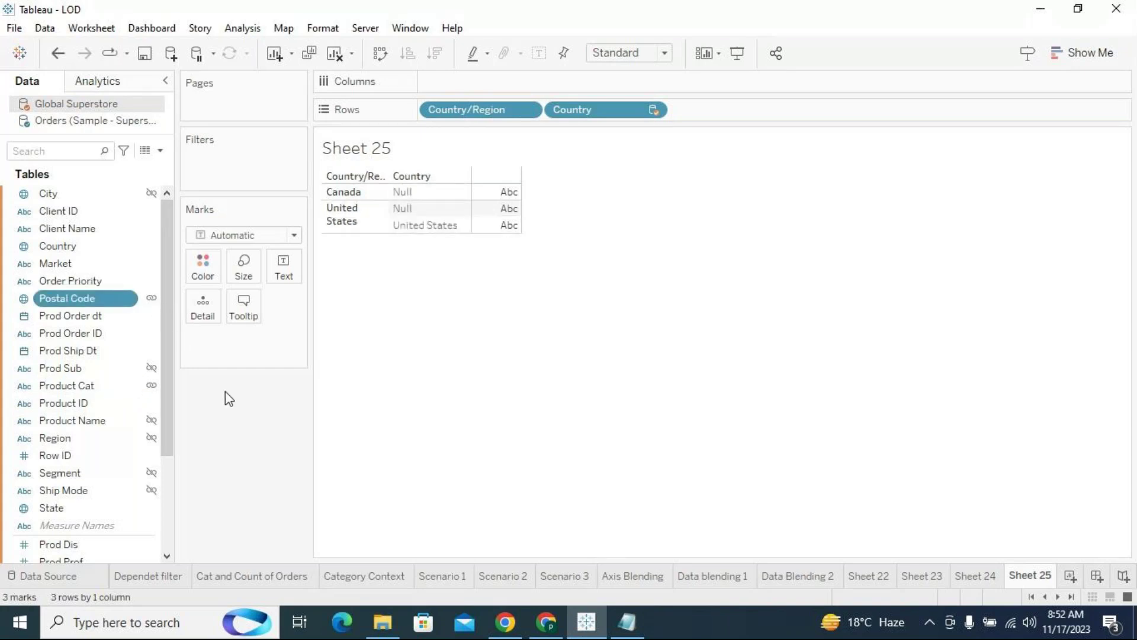
pyautogui.click(151, 369)
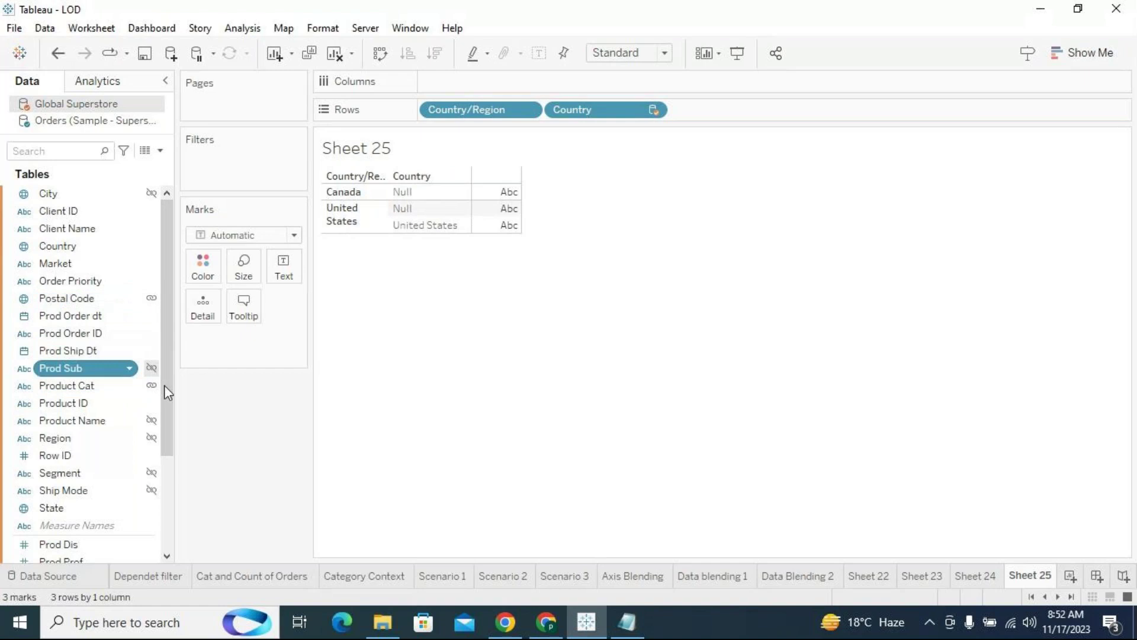
pyautogui.scroll(-3, 155, 414)
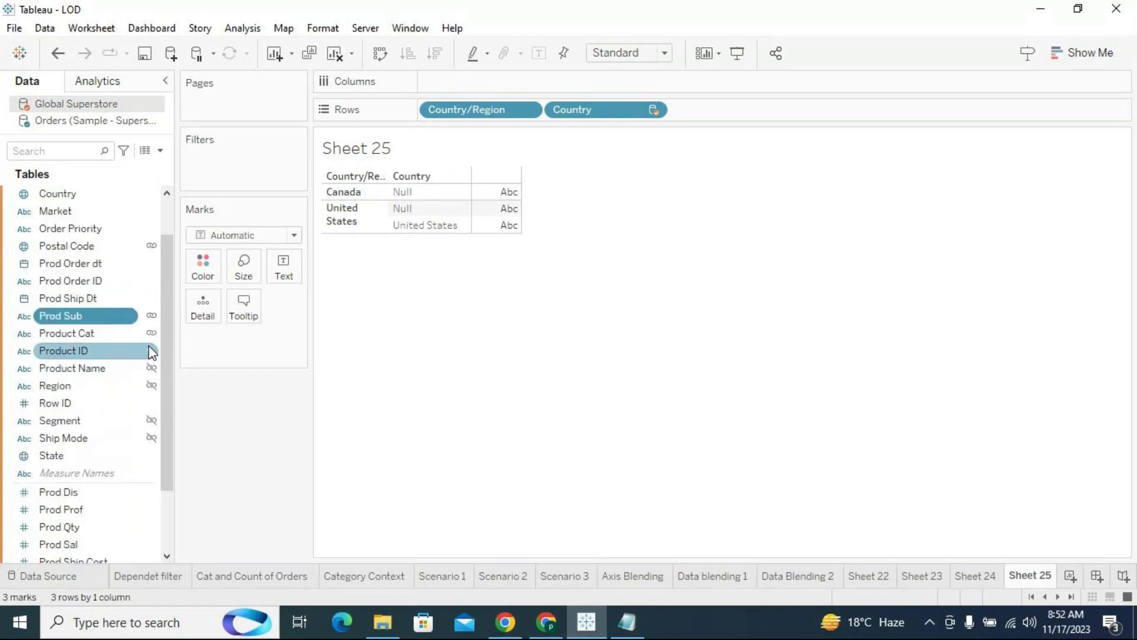
pyautogui.click(152, 368)
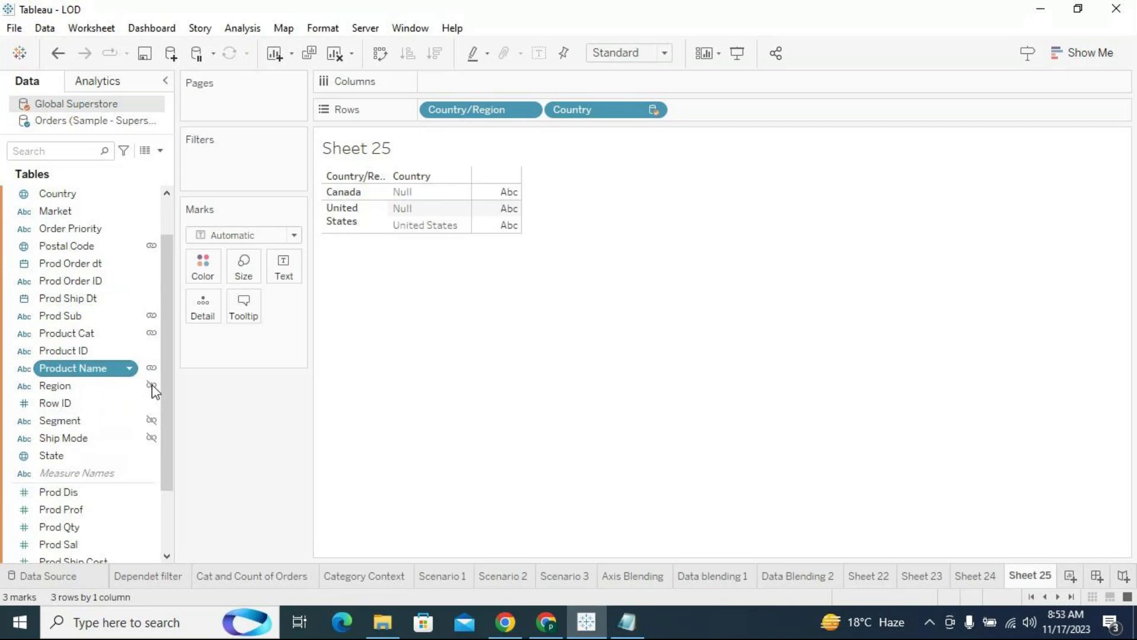
pyautogui.click(152, 388)
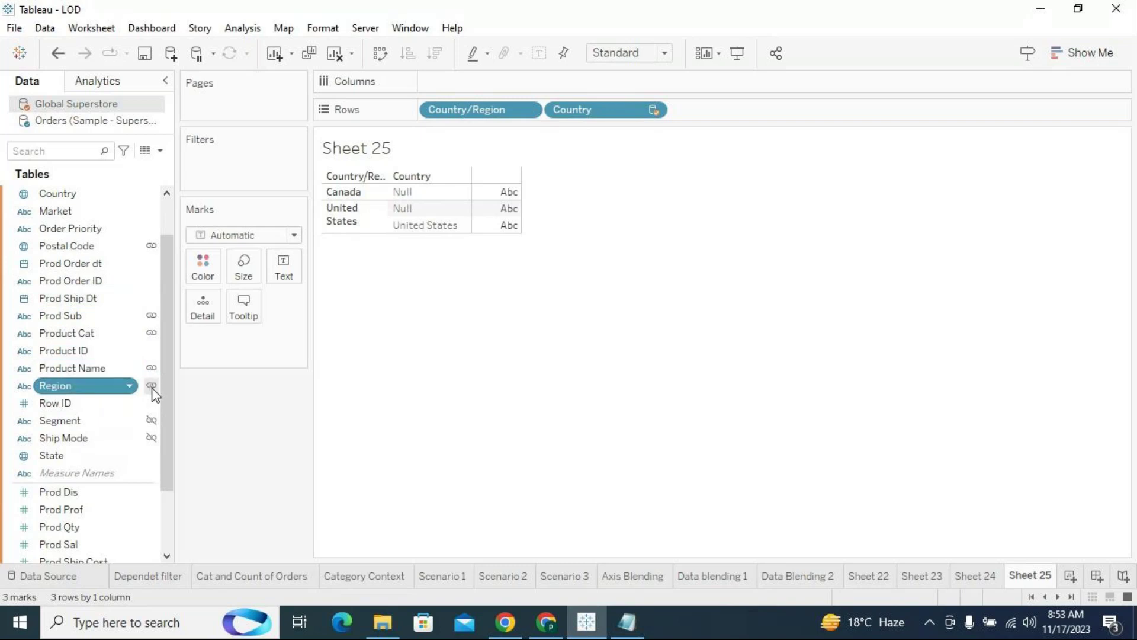
pyautogui.click(152, 421)
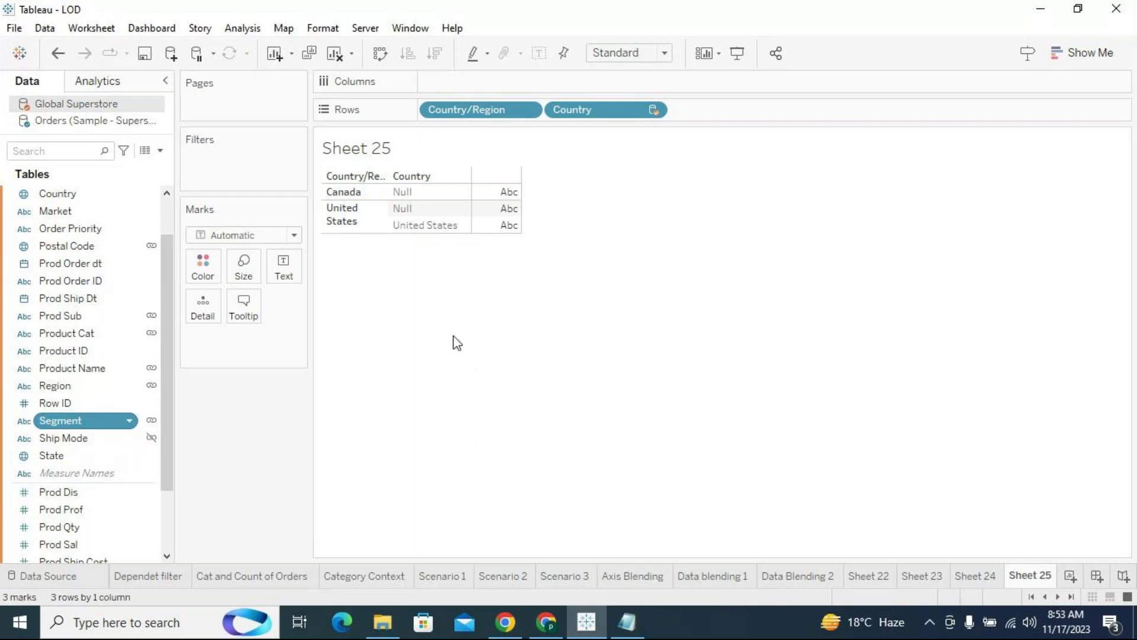
pyautogui.press('Down')
# Step: Examine the Country values blended against the Canada and United States rows on Sheet 25
pyautogui.click(415, 193)
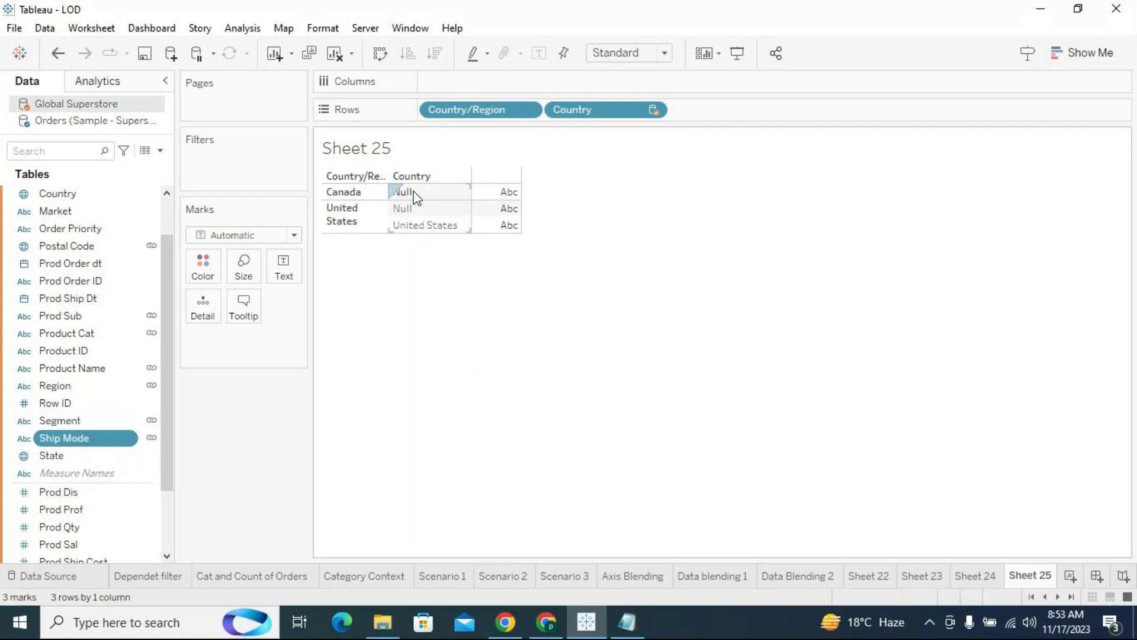
pyautogui.click(452, 225)
pyautogui.click(416, 192)
pyautogui.click(566, 133)
pyautogui.click(349, 192)
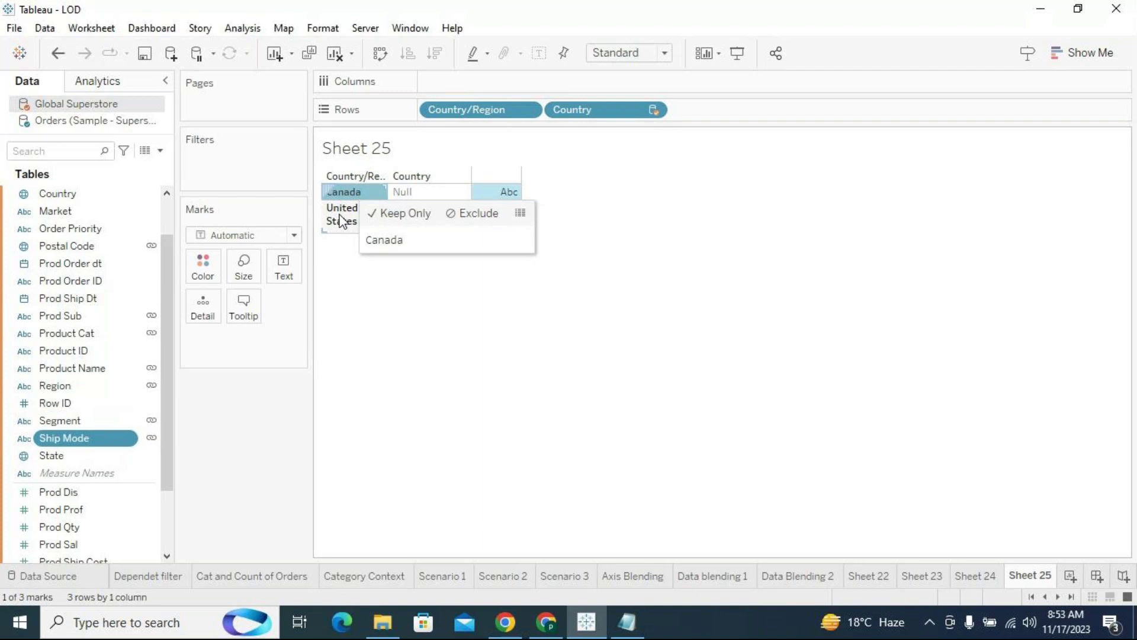
pyautogui.click(343, 214)
pyautogui.click(751, 315)
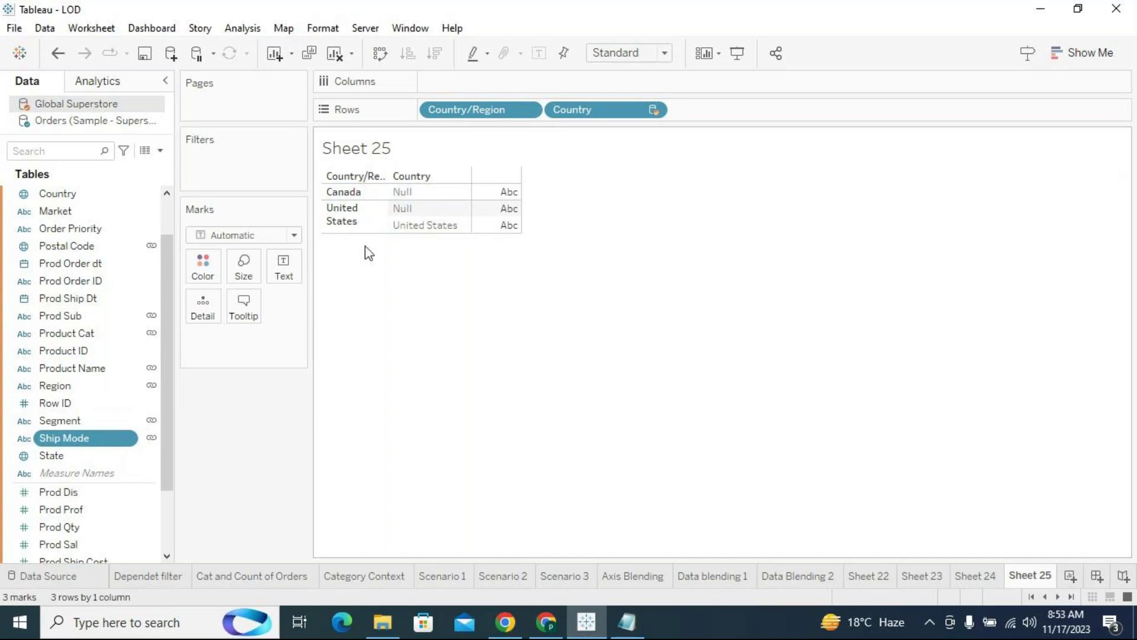
pyautogui.click(355, 225)
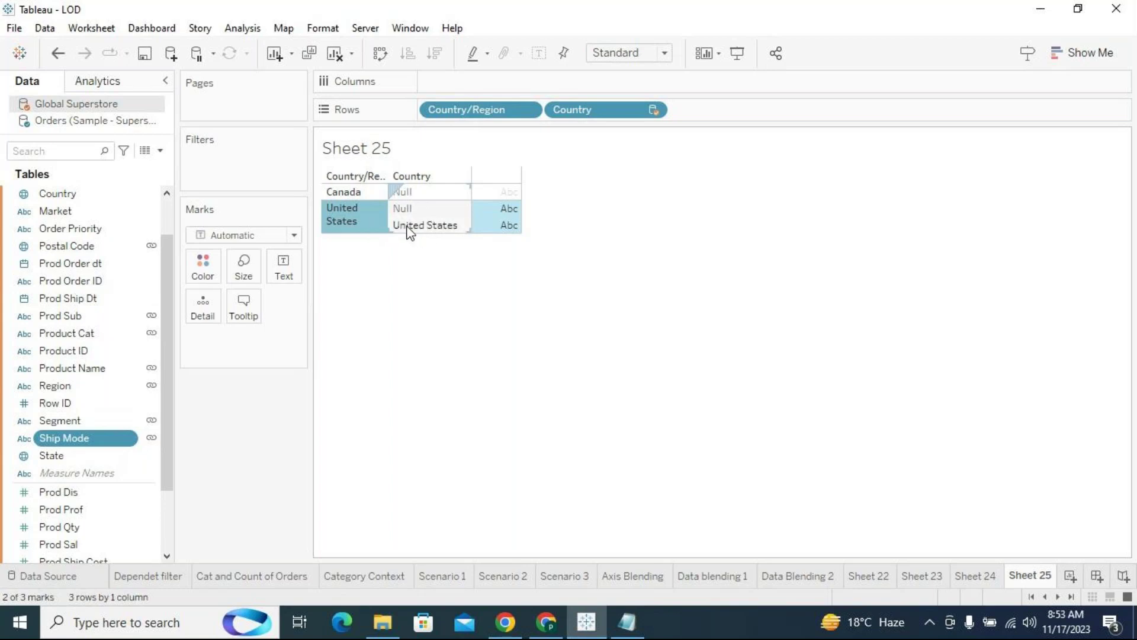
pyautogui.moveTo(379, 232)
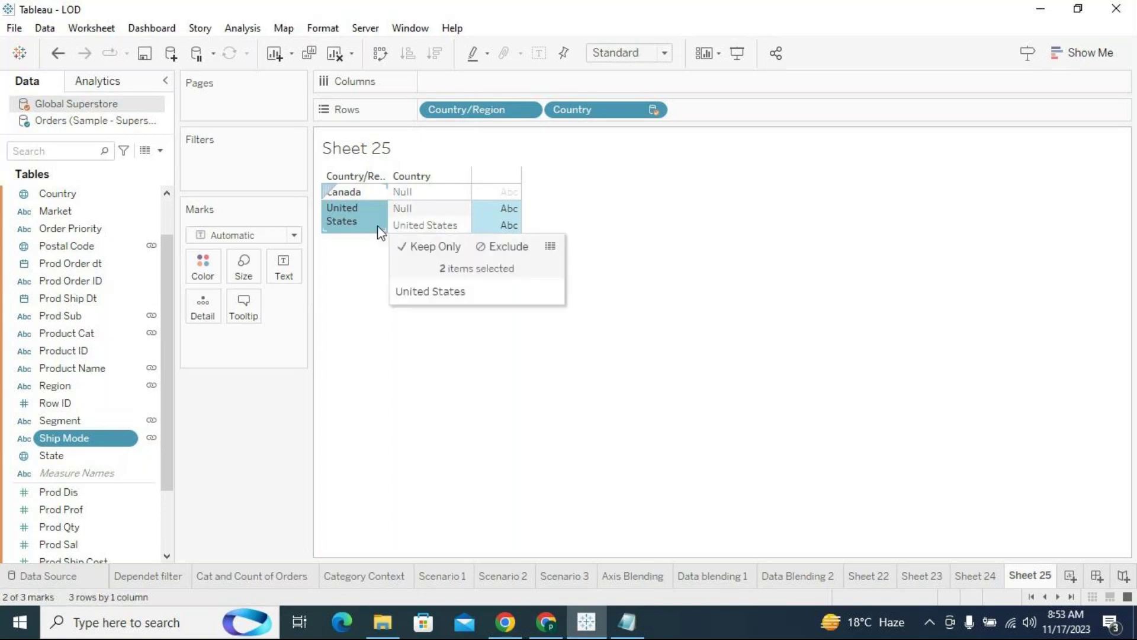
pyautogui.moveTo(357, 218)
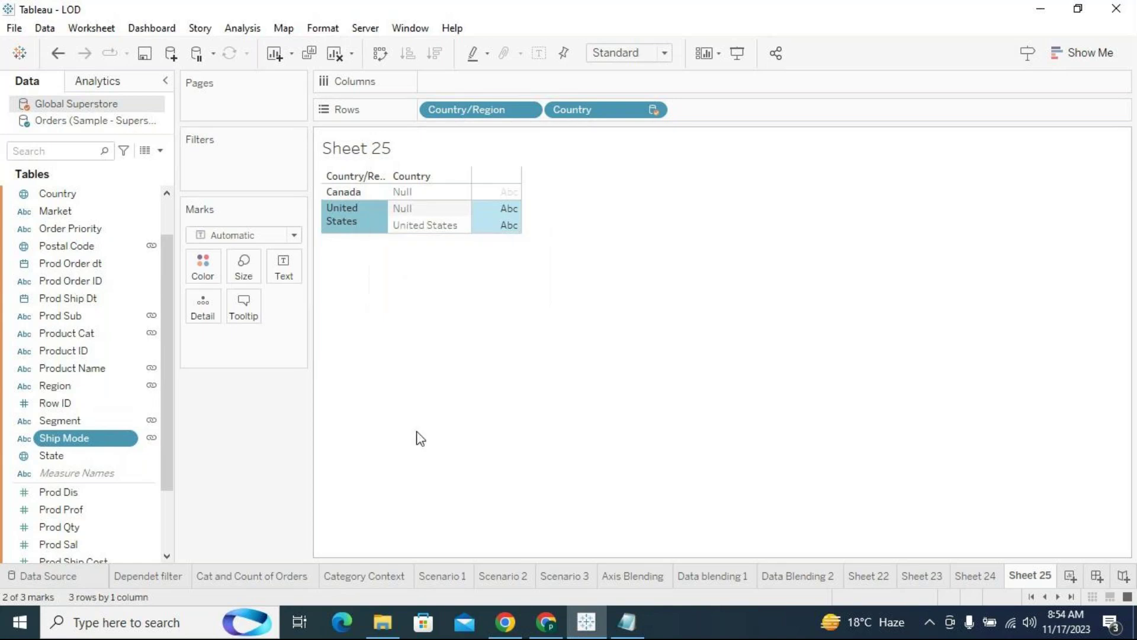
# Step: Add a new worksheet, and switch to Notepad to append "We have to make a link with maxim no.of columns" to the limitation line
pyautogui.click(1071, 577)
pyautogui.click(627, 622)
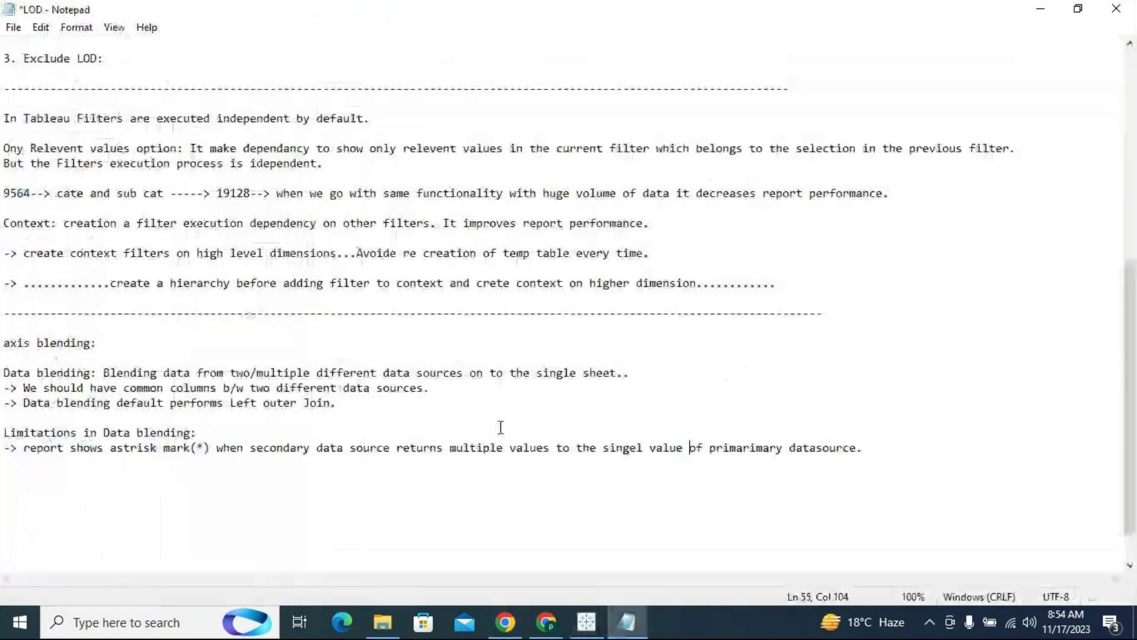
pyautogui.click(886, 450)
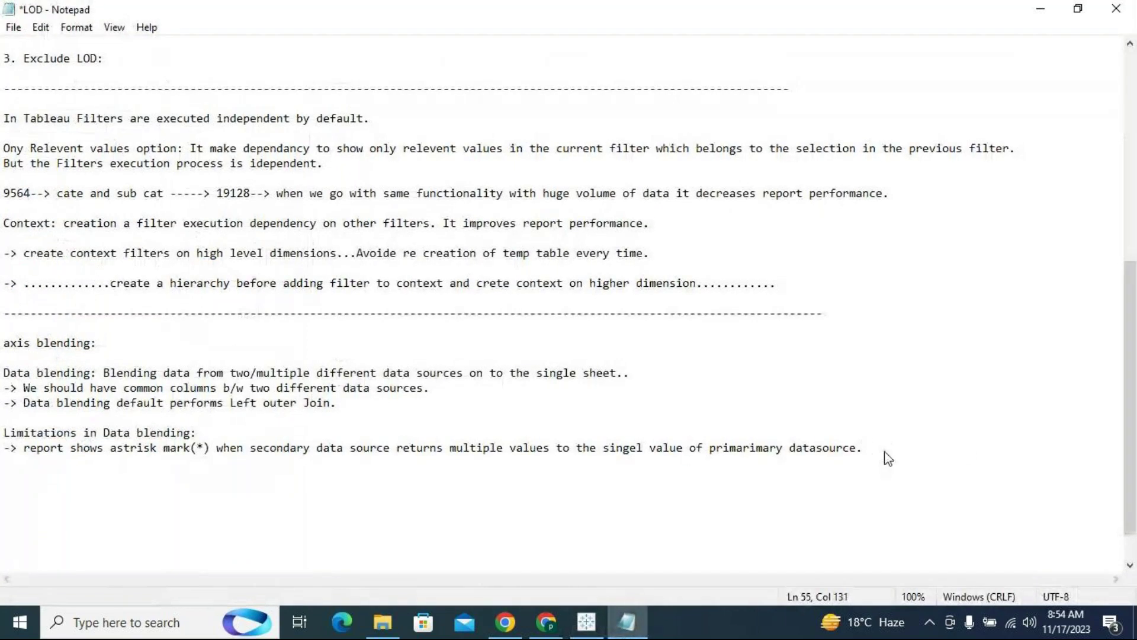
pyautogui.write('We have to make a link')
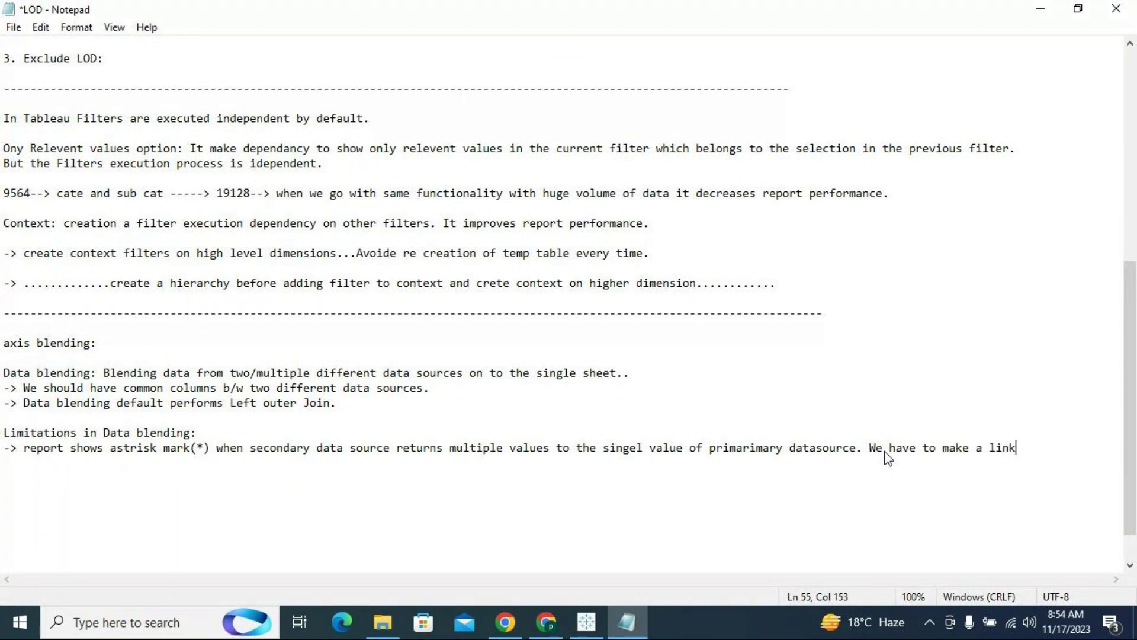
pyautogui.write(' with maxim no')
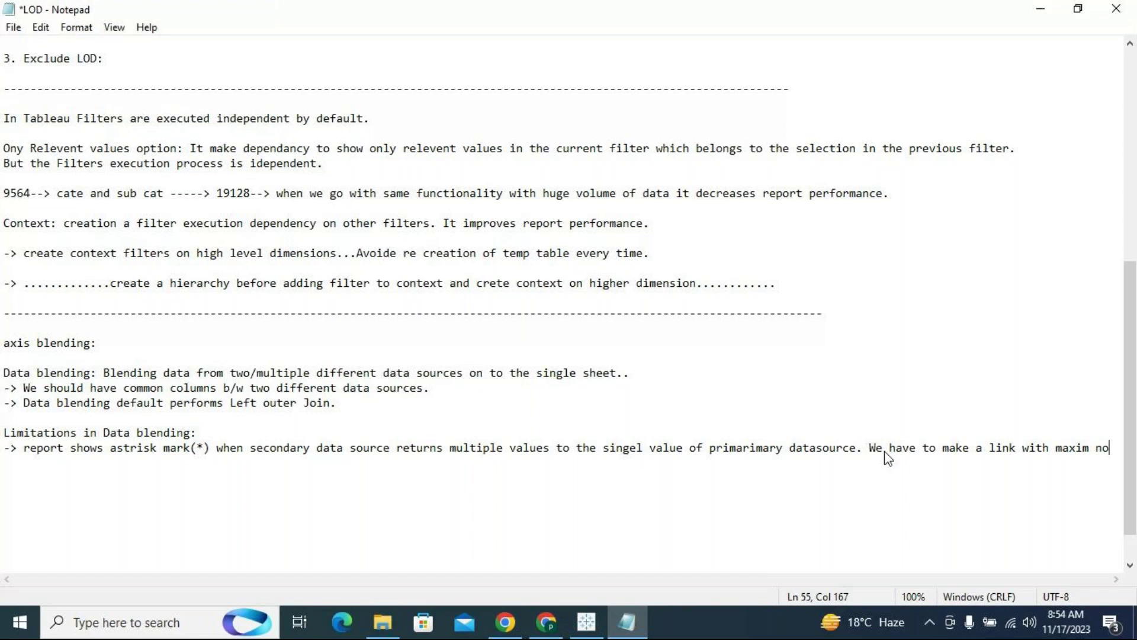
pyautogui.write('.of ')
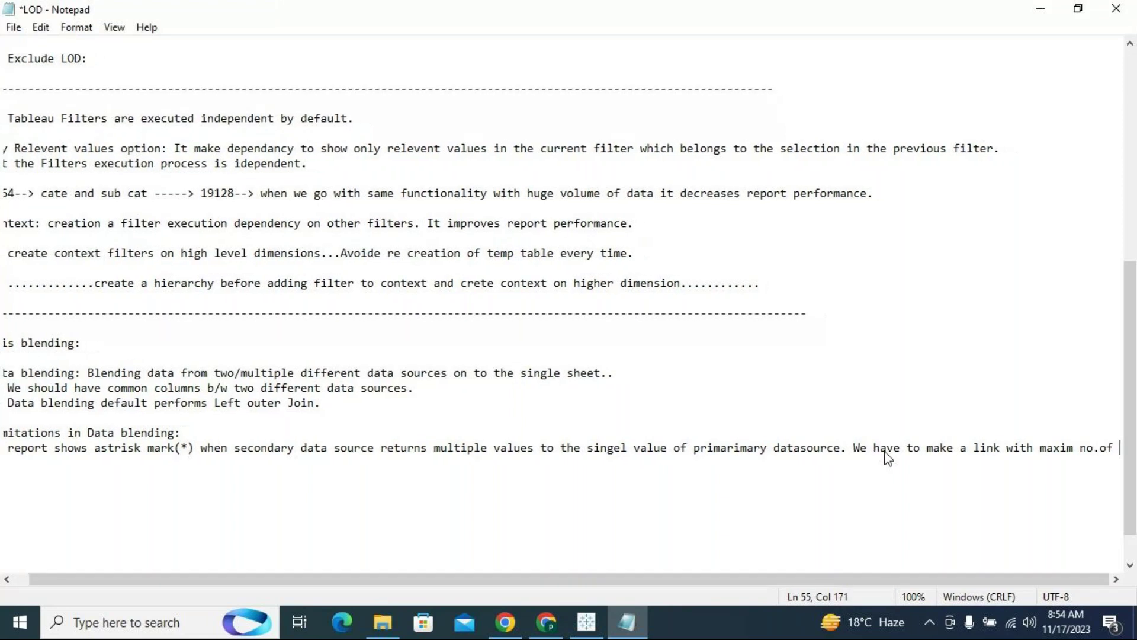
pyautogui.write('columns')
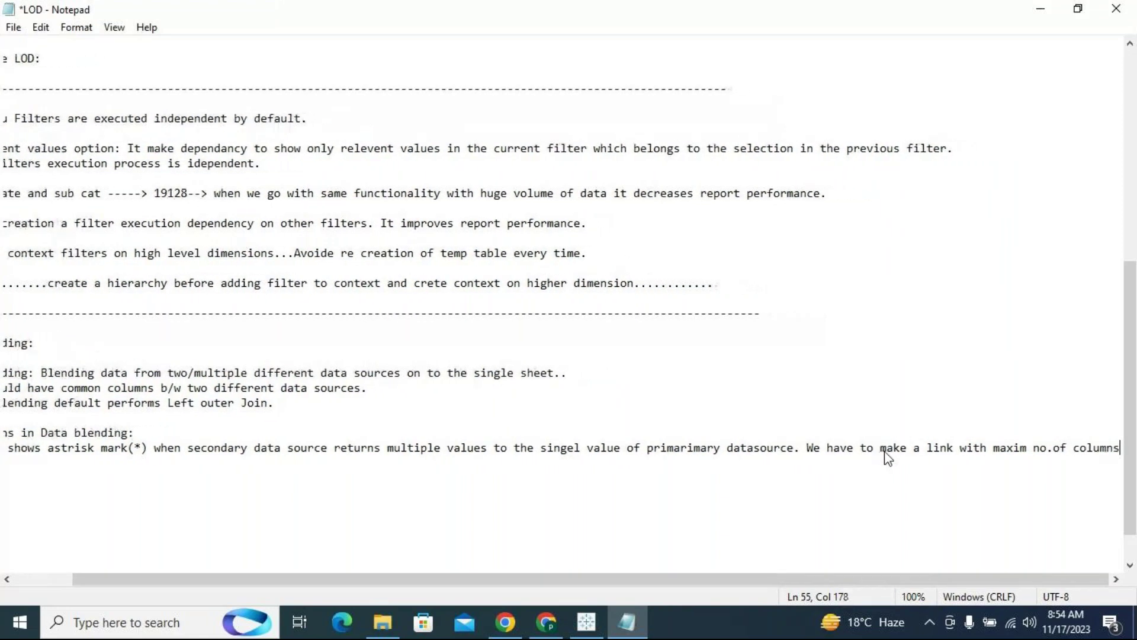
pyautogui.press('Return')
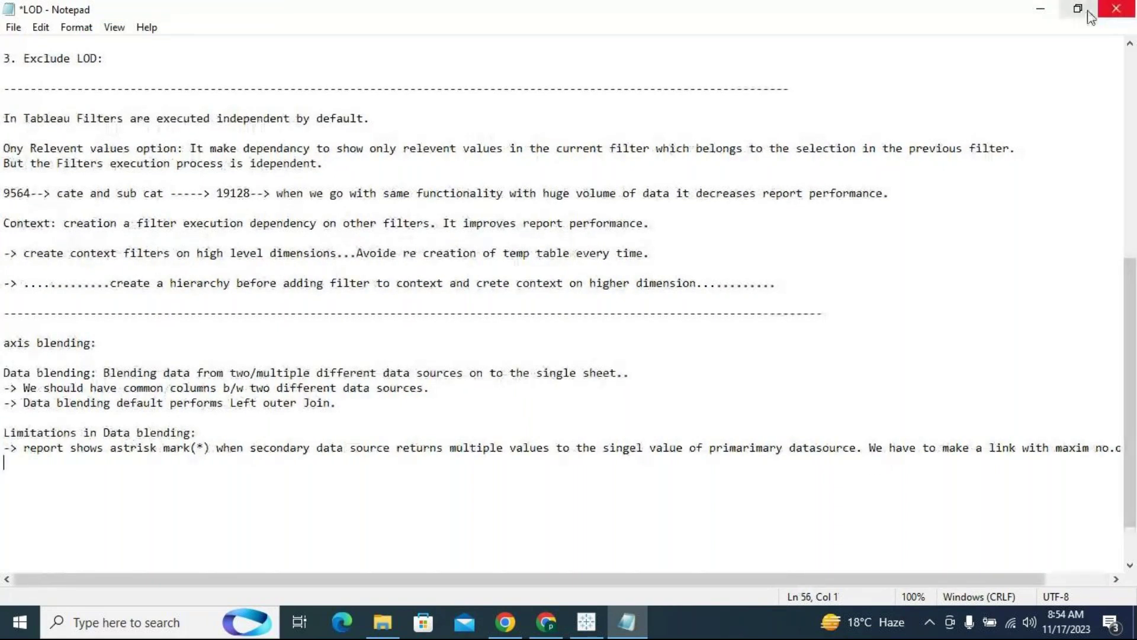
# Step: Switch back to Tableau and place Country from Global Superstore on the rows of Sheet 26
pyautogui.click(1046, 13)
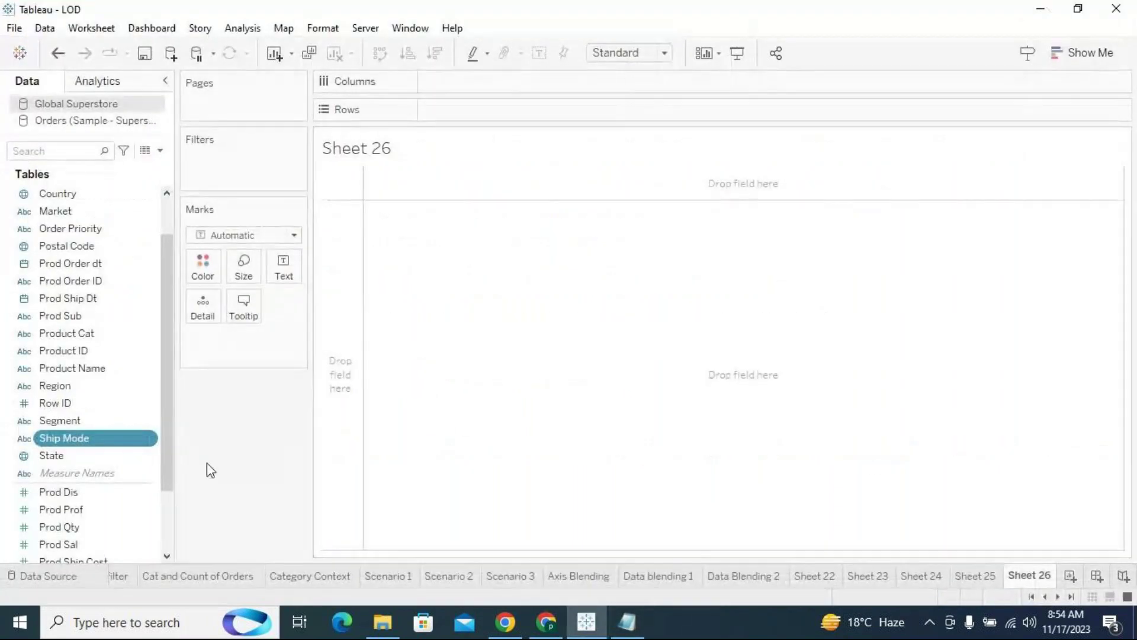
pyautogui.scroll(3, 166, 332)
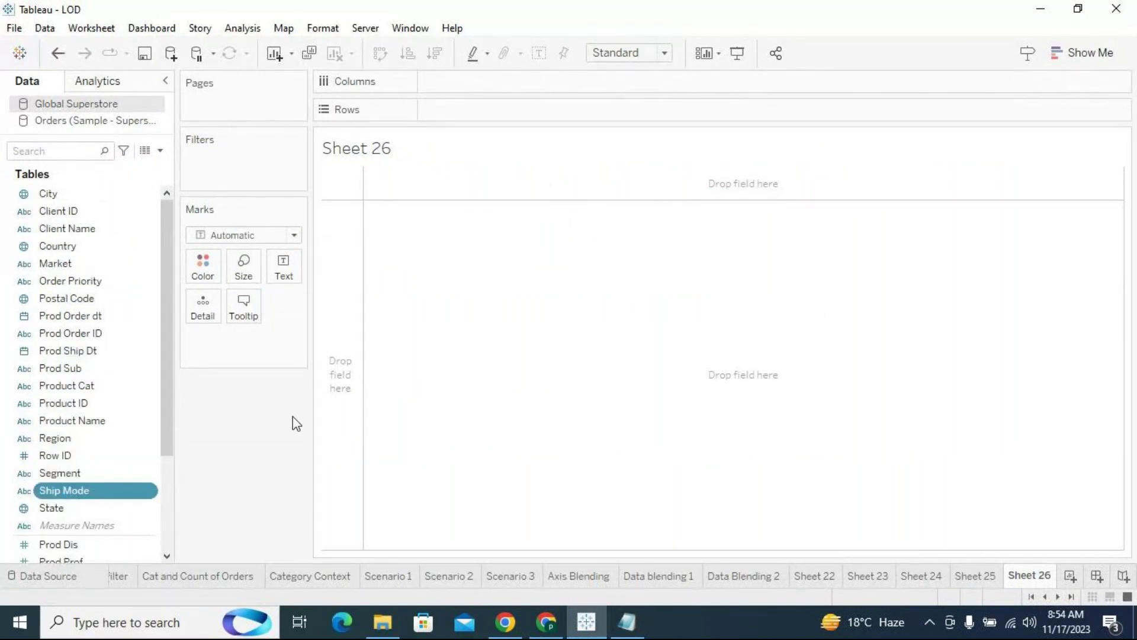
pyautogui.click(975, 575)
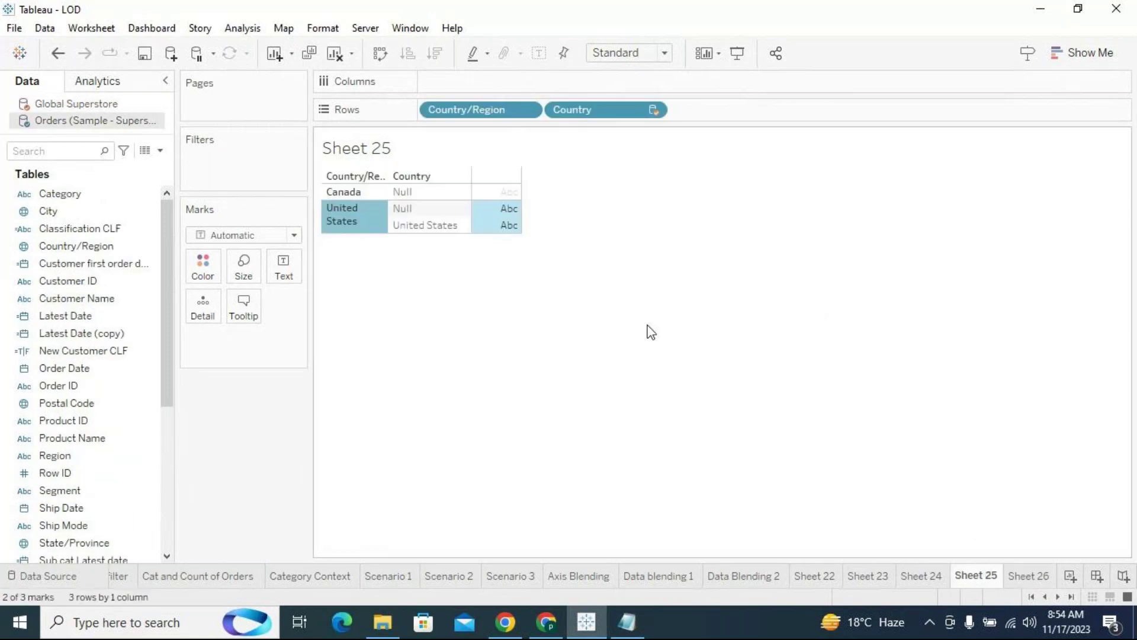
pyautogui.click(1029, 576)
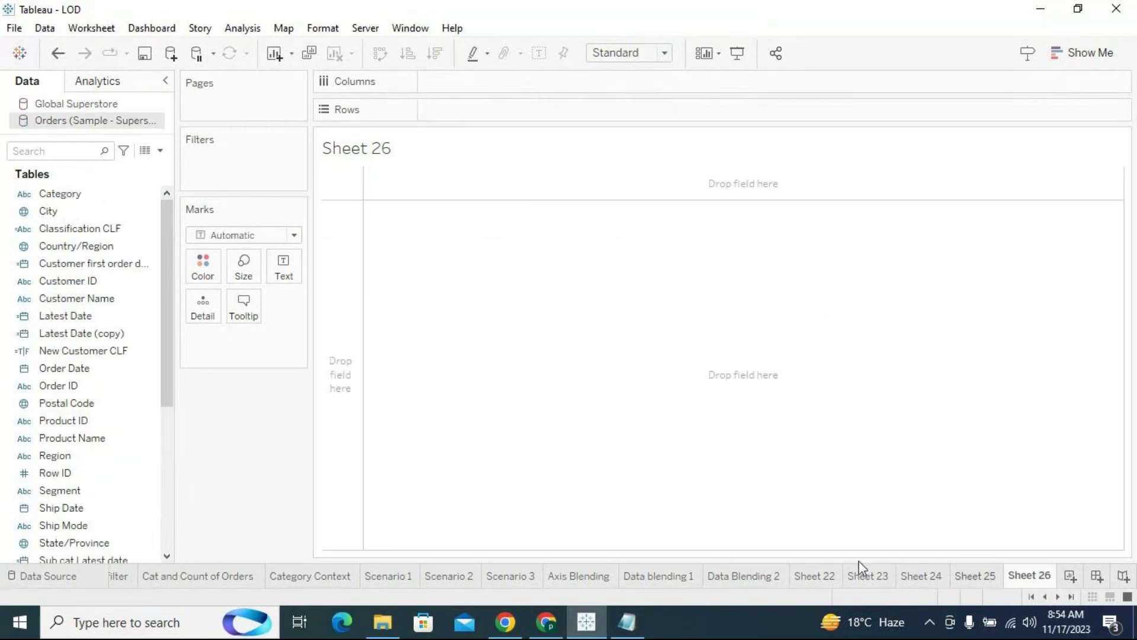
pyautogui.click(136, 105)
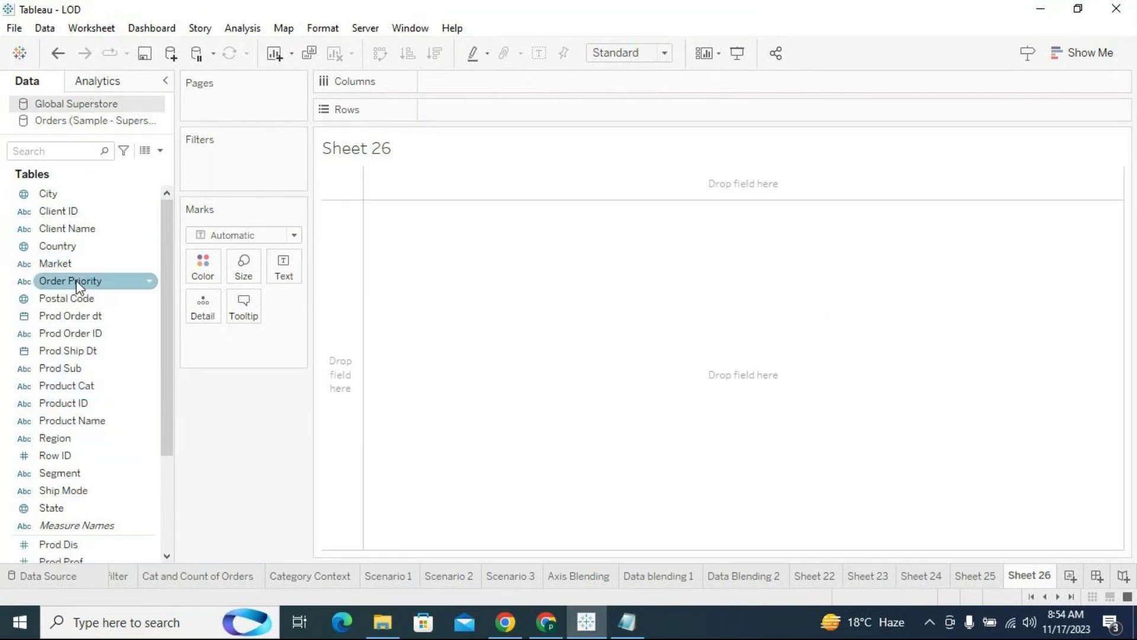
pyautogui.moveTo(65, 251); pyautogui.dragTo(434, 108)
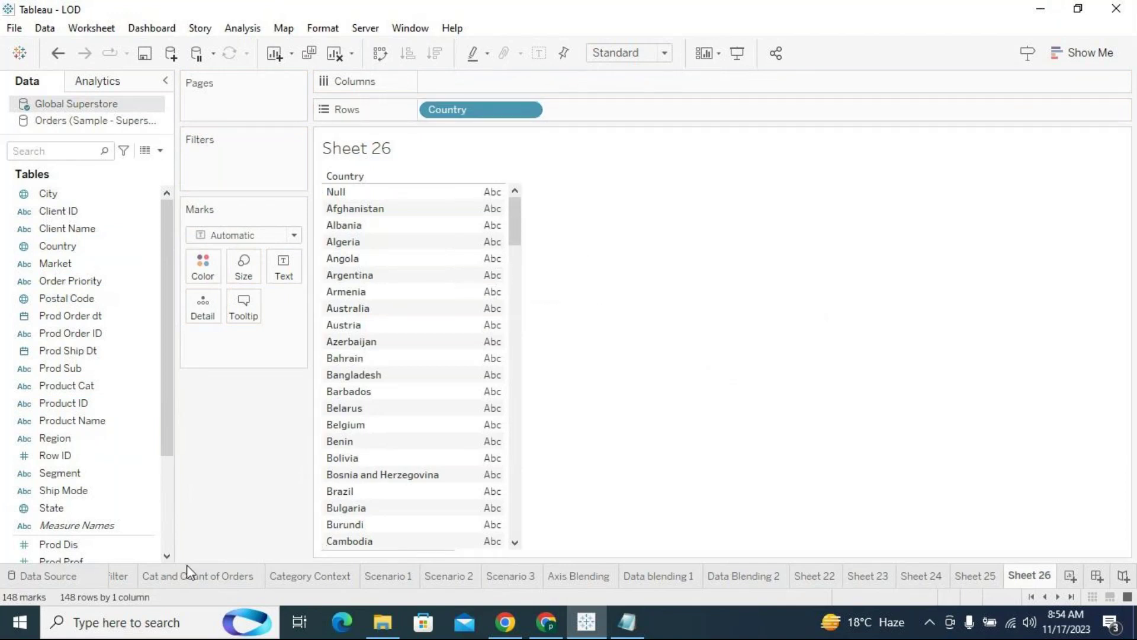
# Step: Add a data source filter on Country to Global Superstore with only the Null value selected
pyautogui.click(51, 575)
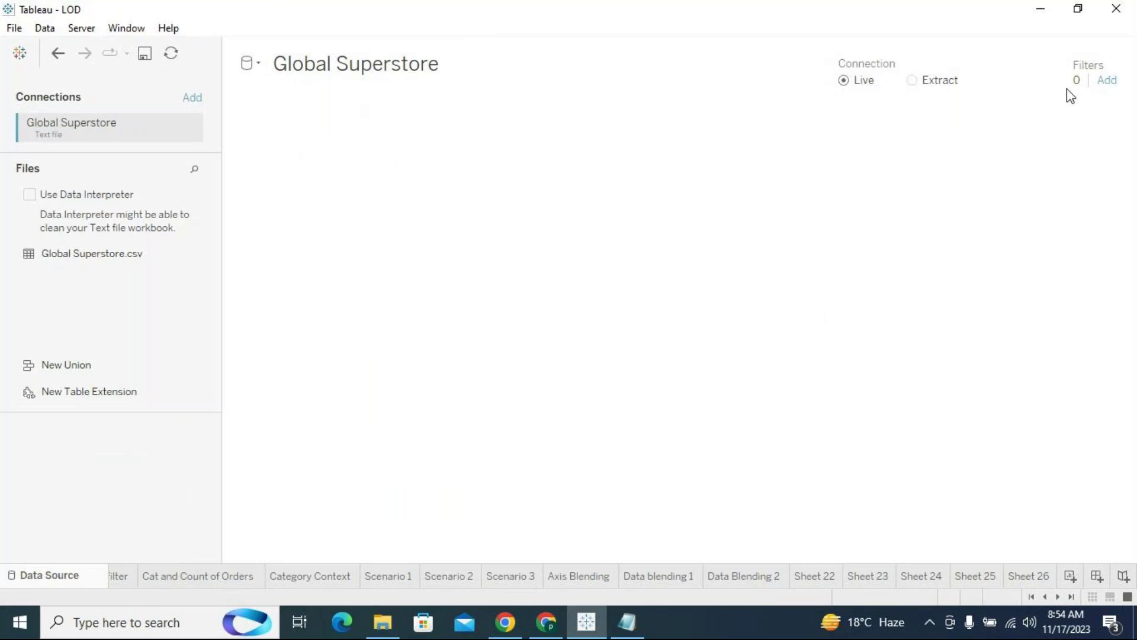
pyautogui.click(1106, 81)
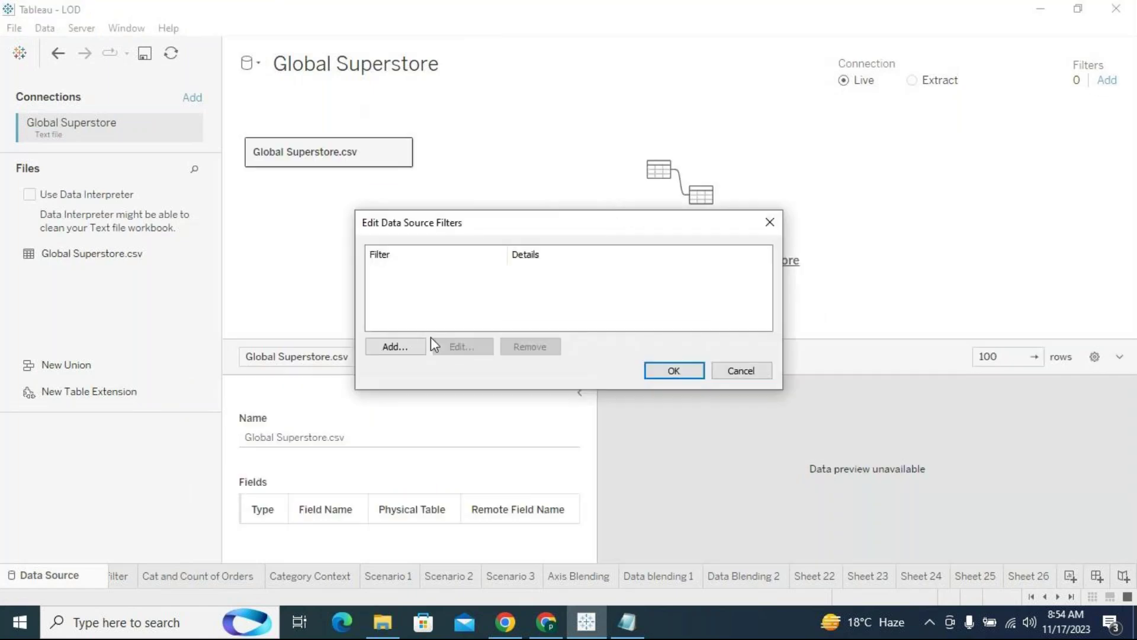
pyautogui.click(418, 349)
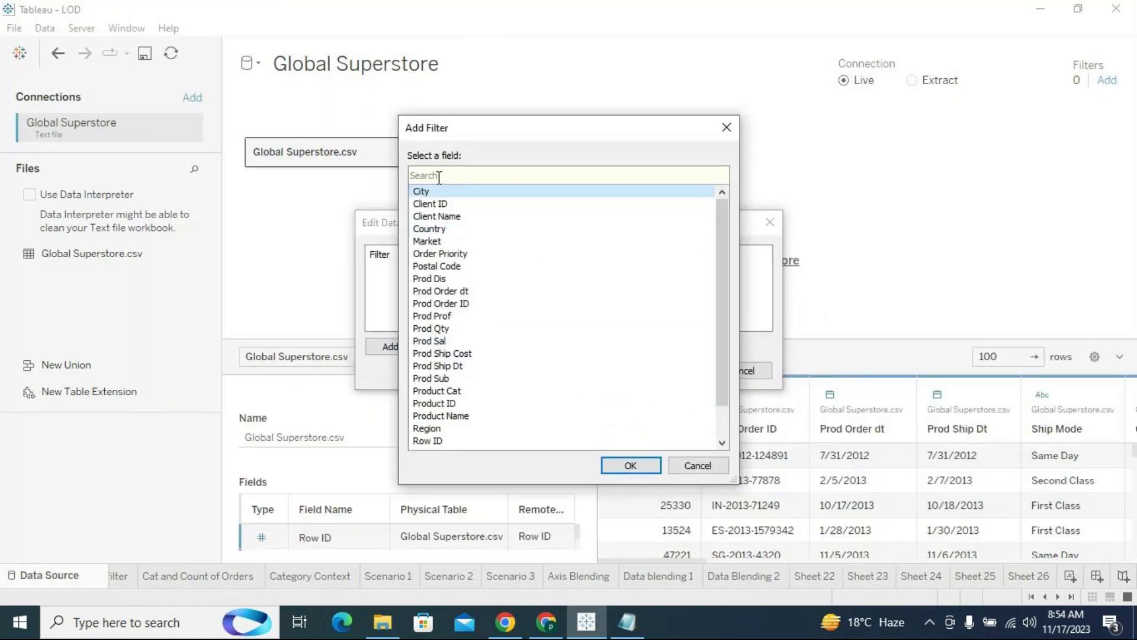
pyautogui.click(431, 228)
pyautogui.click(620, 468)
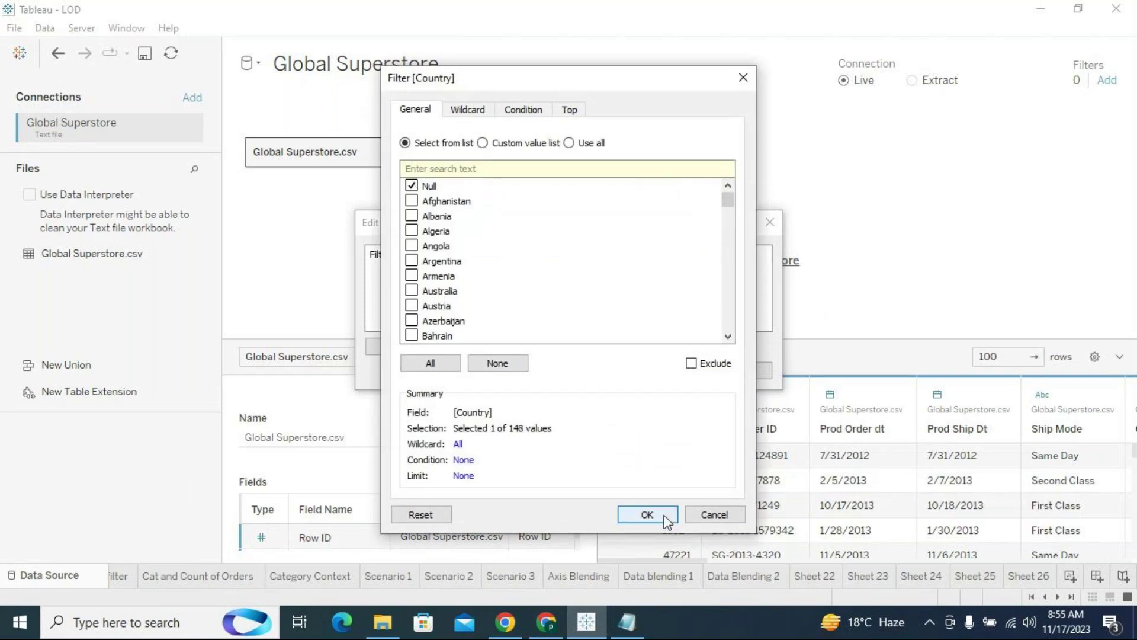
pyautogui.click(664, 517)
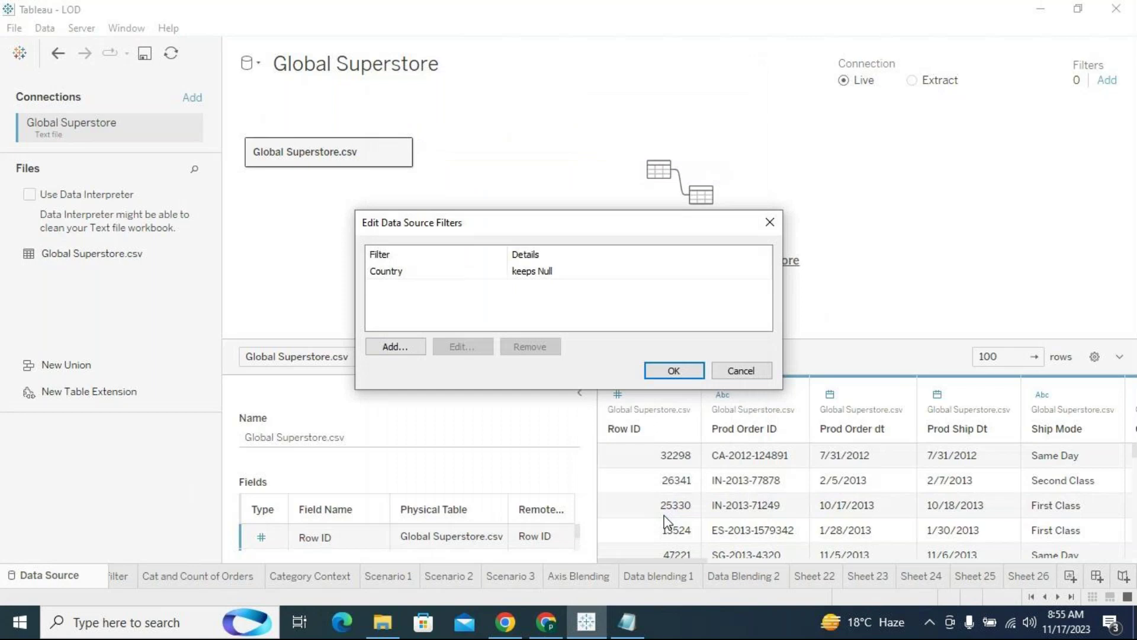
# Step: Change the Country data source filter to exclude Null and apply the data source filters
pyautogui.doubleClick(528, 273)
pyautogui.click(691, 364)
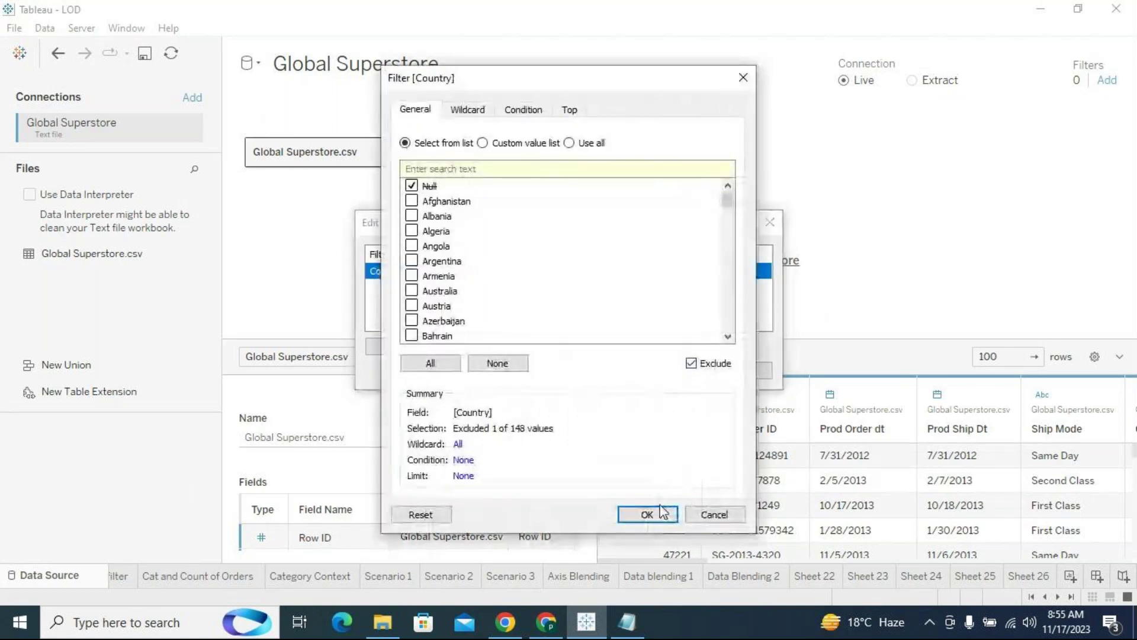
pyautogui.click(655, 514)
pyautogui.click(676, 371)
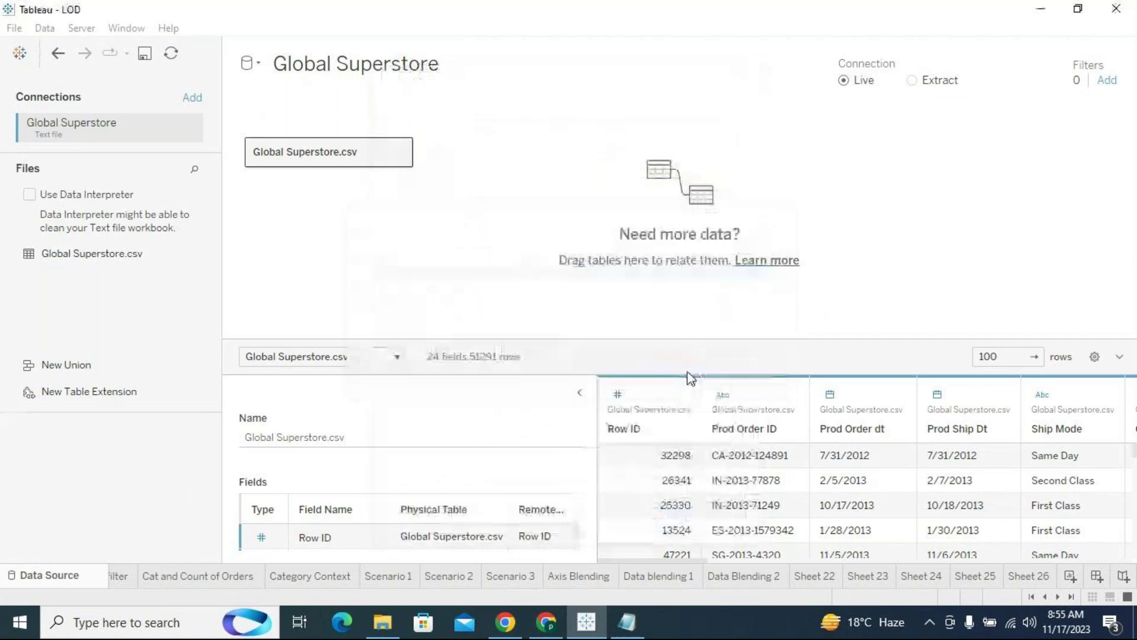
# Step: Add Country/Region from the Orders data source to the rows of Sheet 26, after Country
pyautogui.click(1019, 582)
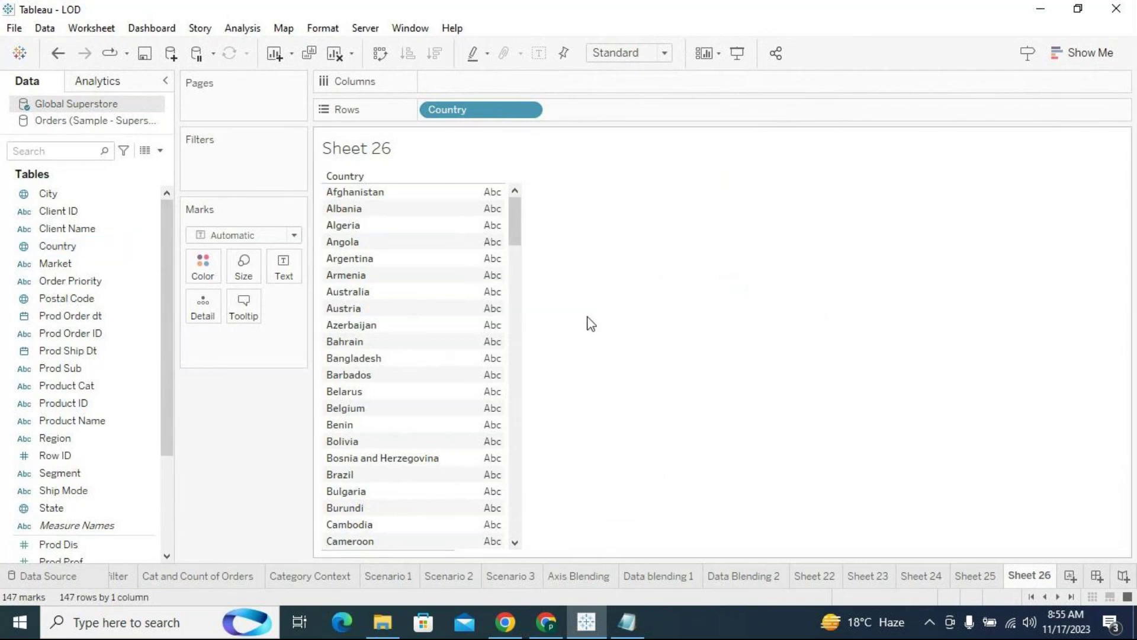
pyautogui.click(94, 121)
pyautogui.click(113, 368)
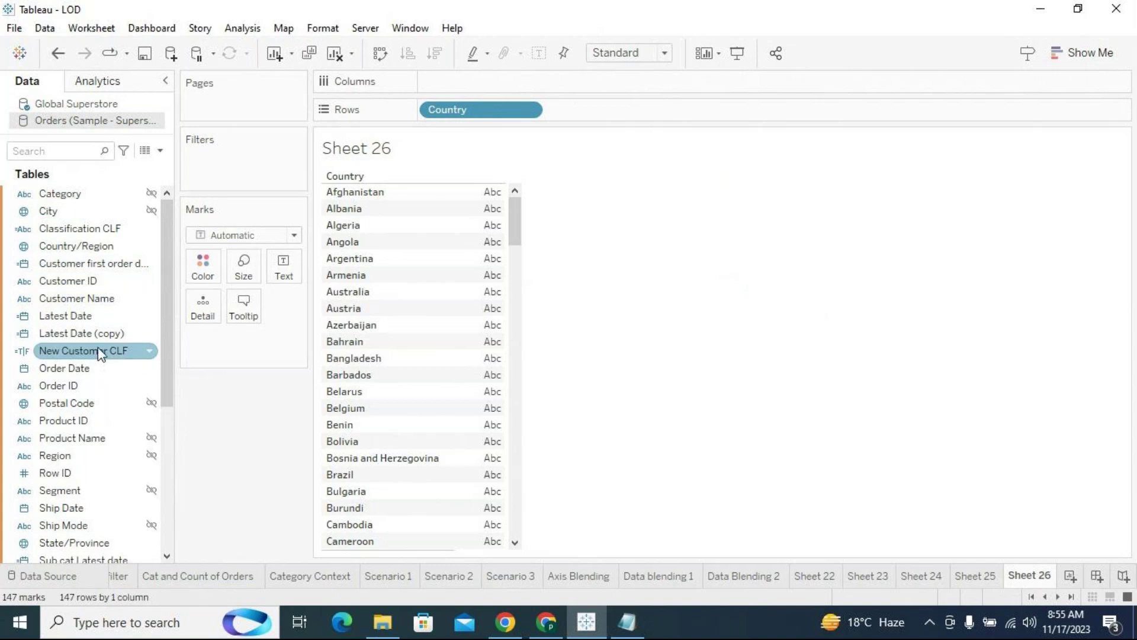
pyautogui.moveTo(65, 248); pyautogui.dragTo(604, 122)
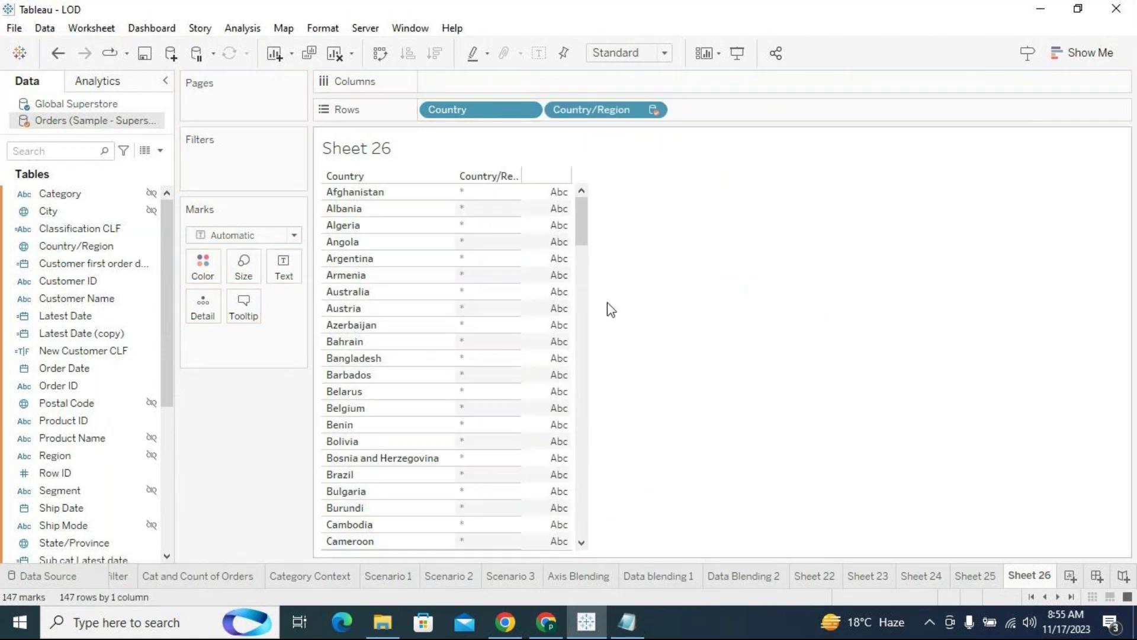
pyautogui.moveTo(582, 207)
pyautogui.mouseDown()
pyautogui.moveTo(586, 508)
pyautogui.moveTo(583, 201)
pyautogui.mouseUp()
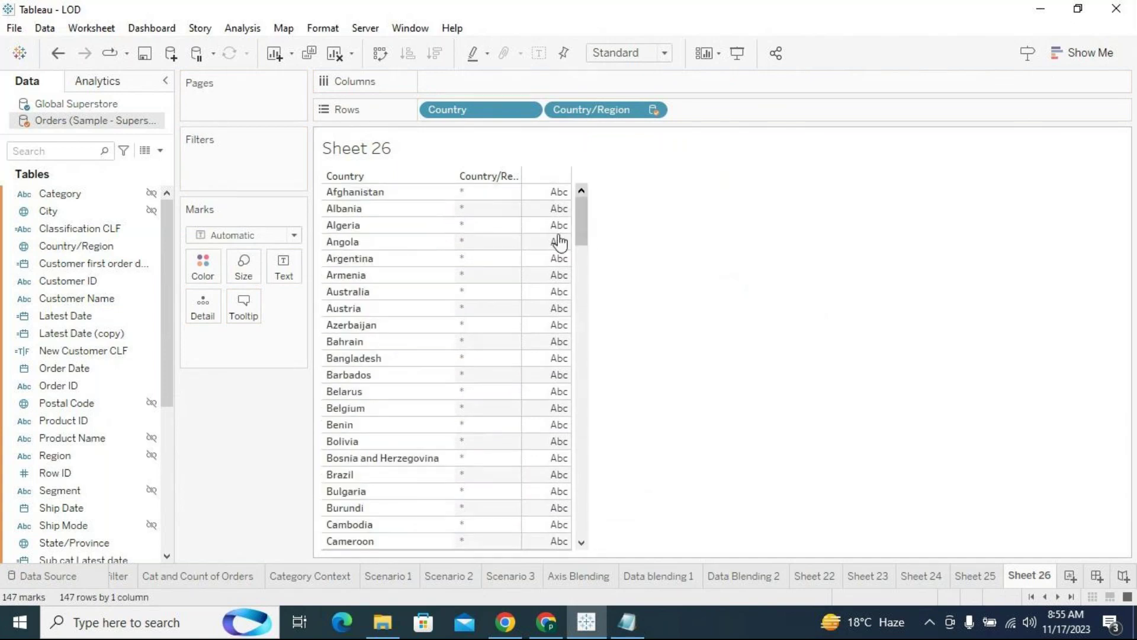
# Step: Try linking the blend on City in the Orders data source, and remove that link again
pyautogui.click(149, 211)
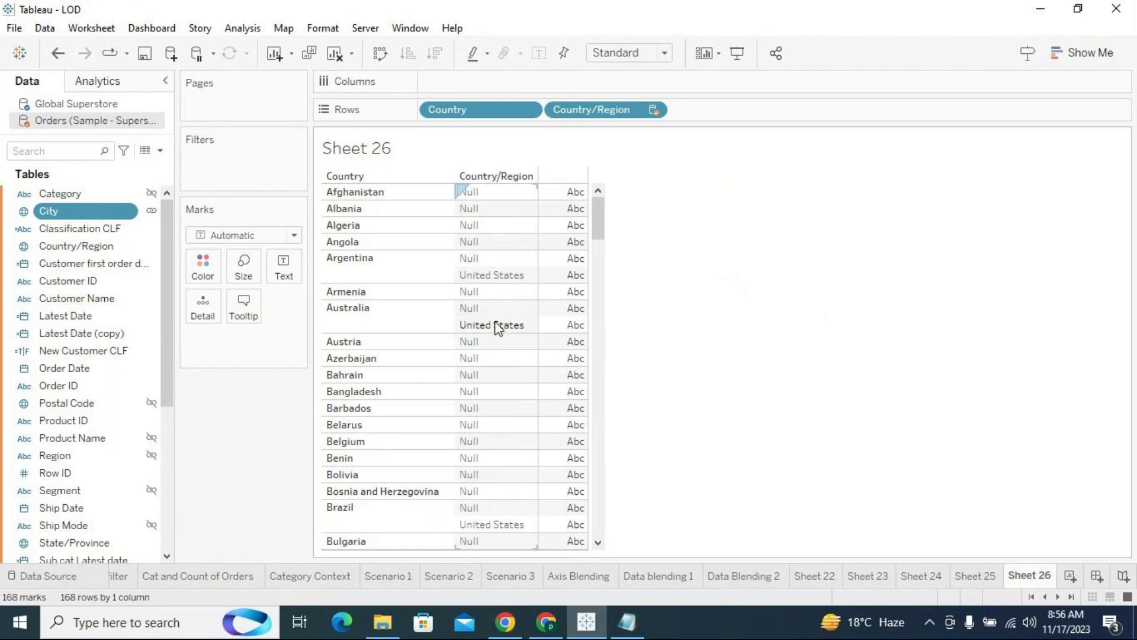
pyautogui.click(152, 211)
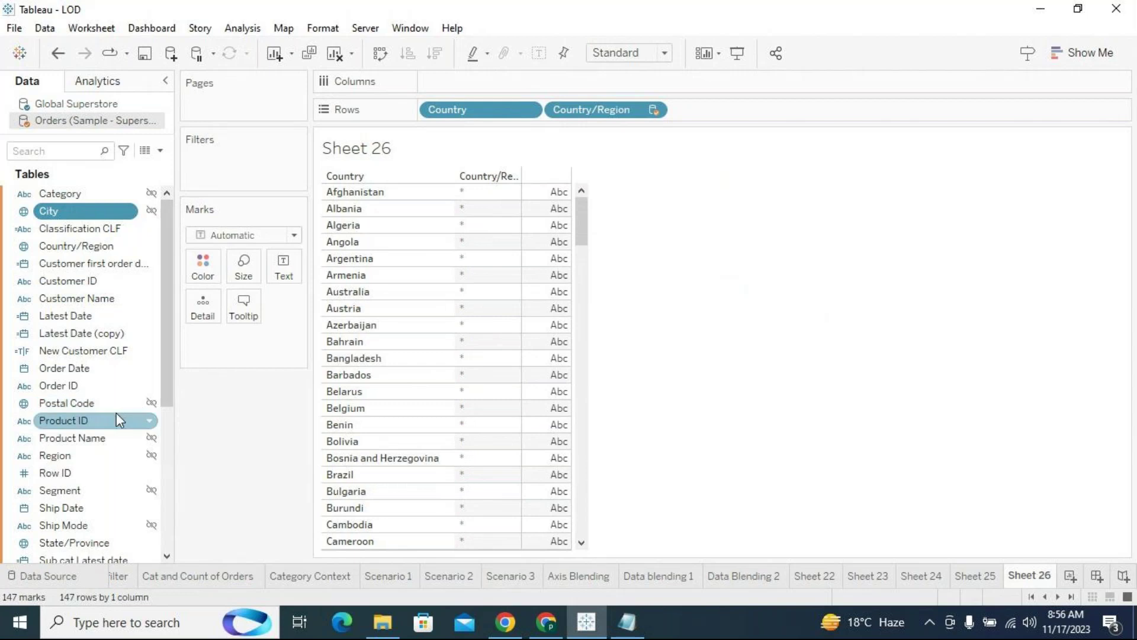
pyautogui.scroll(-1, 116, 414)
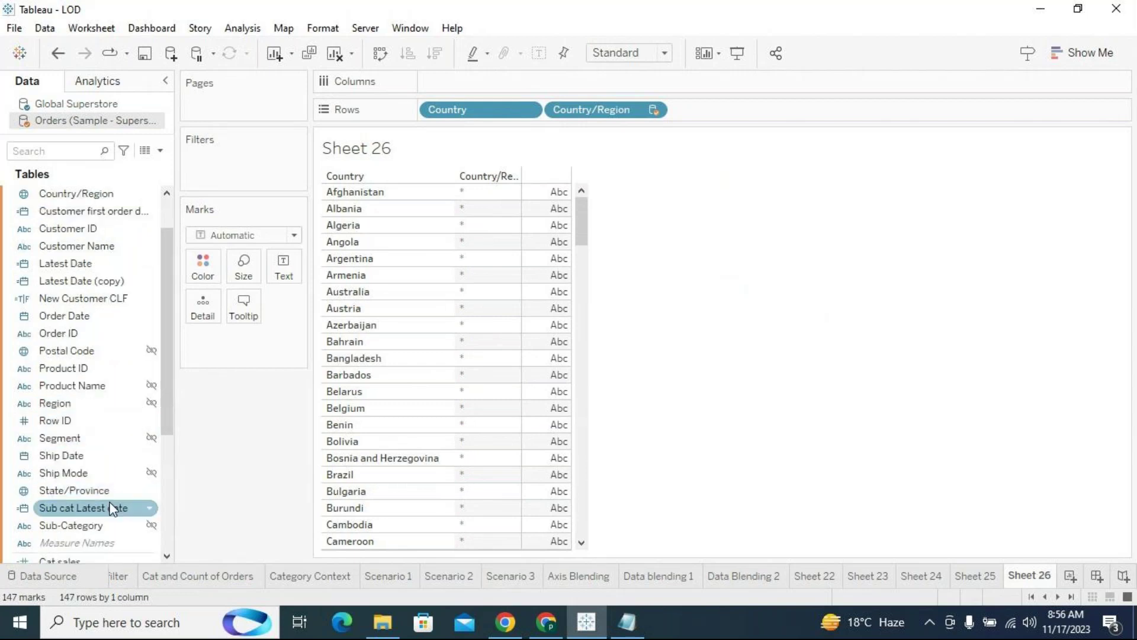
pyautogui.scroll(1, 116, 323)
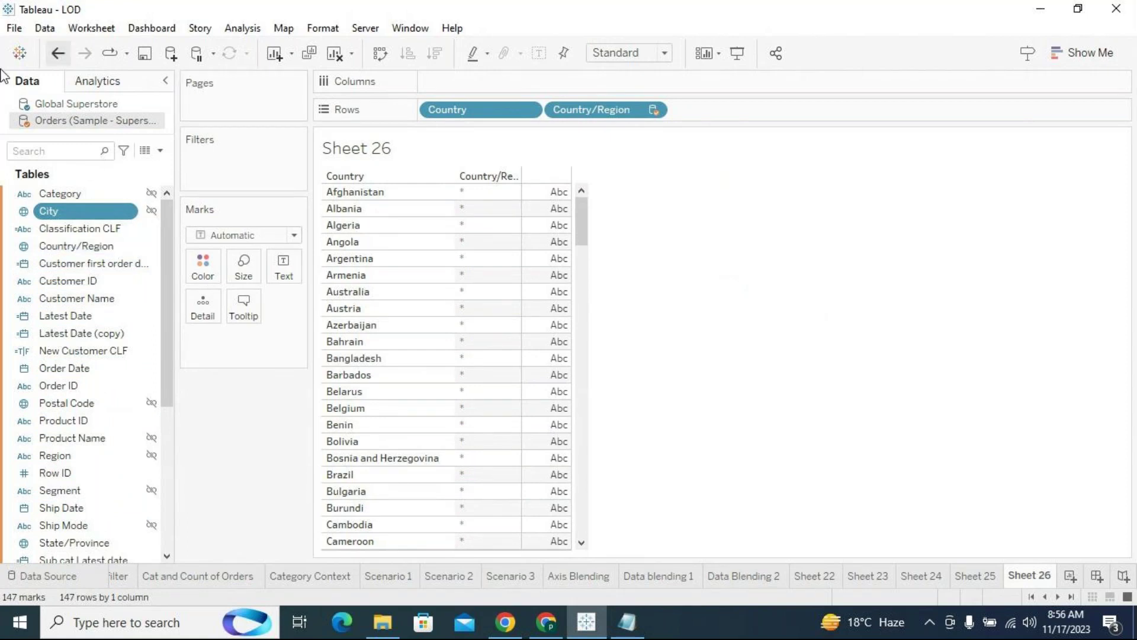
# Step: Add a custom blend relationship mapping Country in Global Superstore to Country/Region in Orders, and check the blended values through the end of the country list
pyautogui.click(45, 30)
pyautogui.click(119, 123)
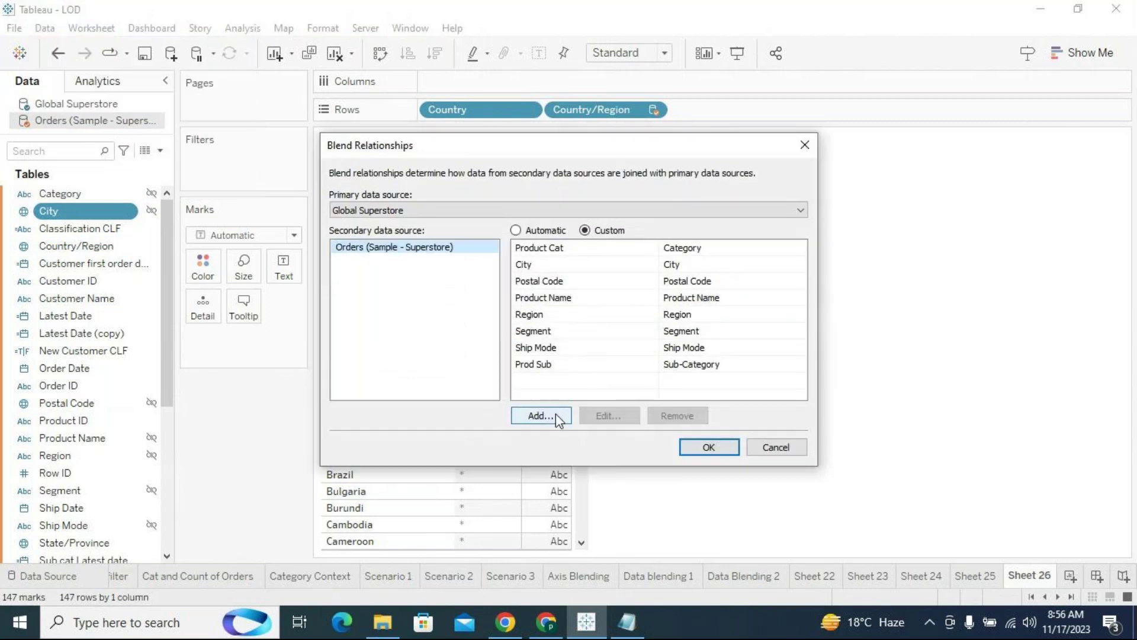
pyautogui.click(540, 415)
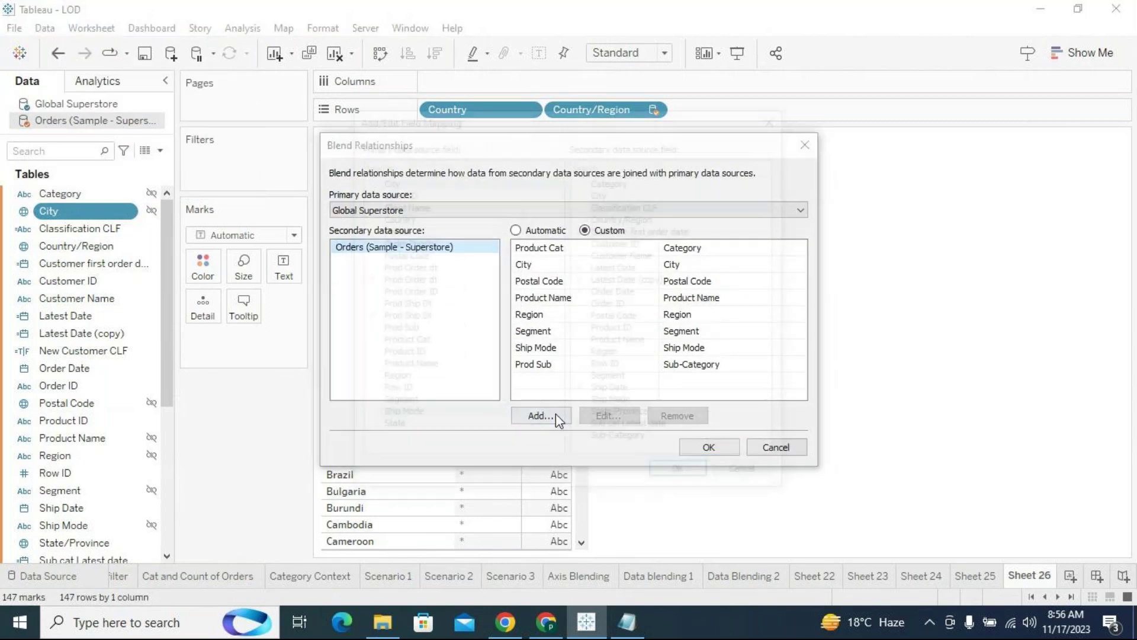
pyautogui.click(400, 217)
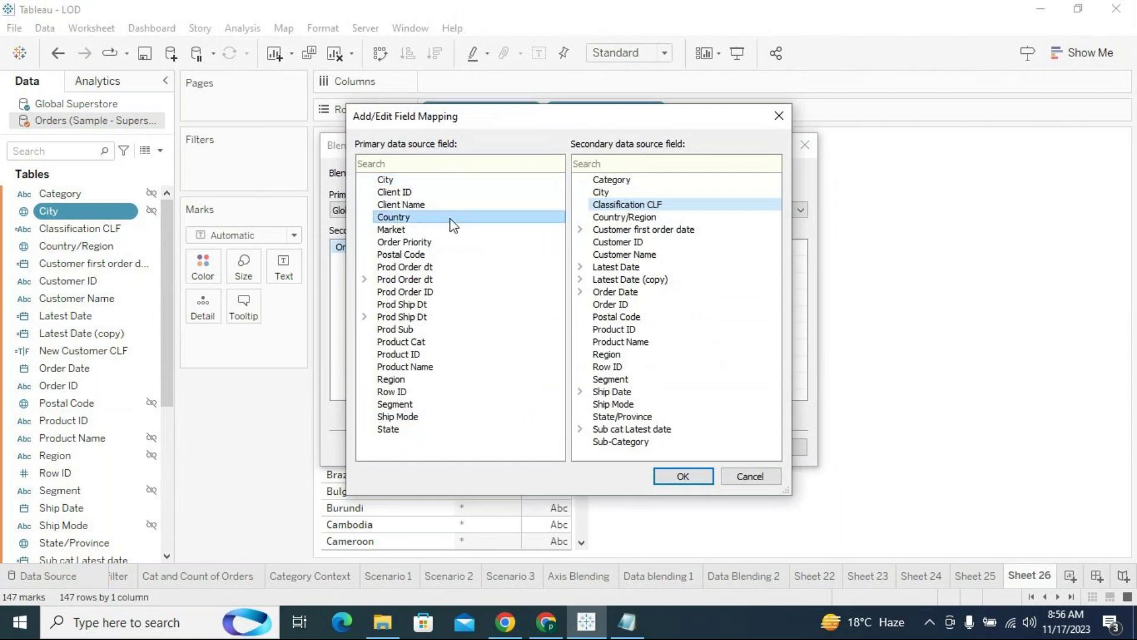
pyautogui.click(638, 217)
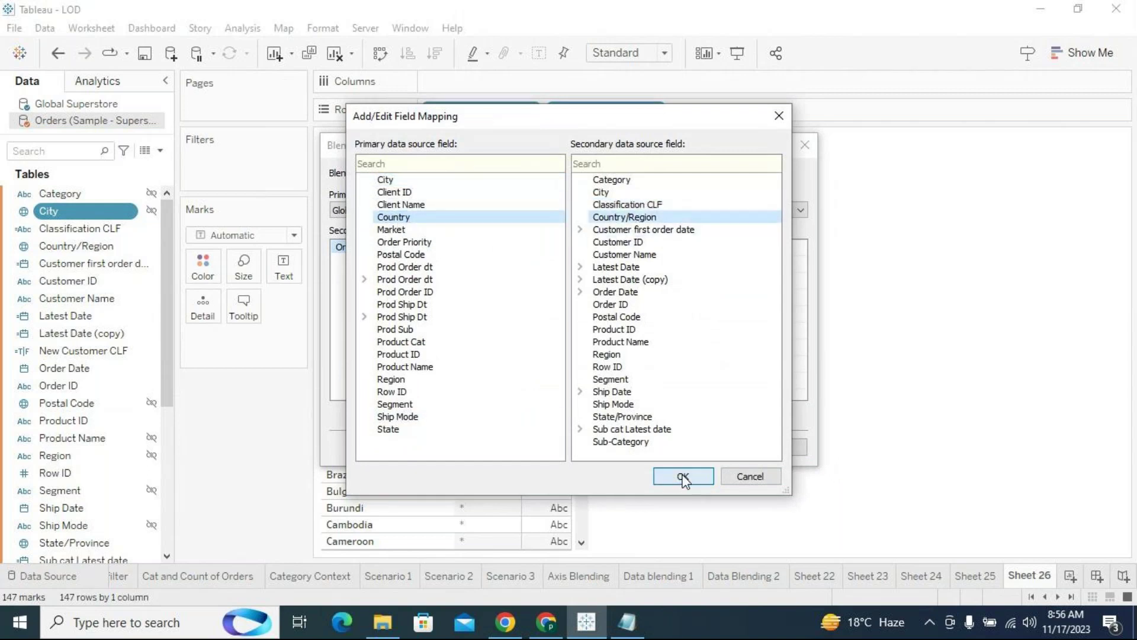
pyautogui.click(682, 475)
pyautogui.click(711, 448)
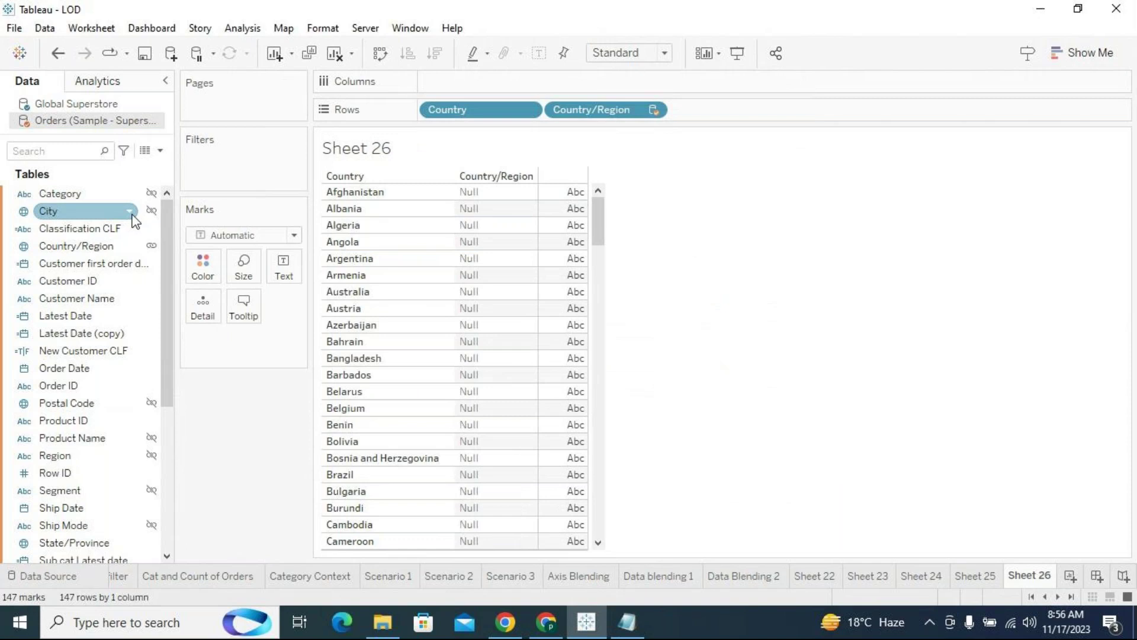
pyautogui.click(140, 249)
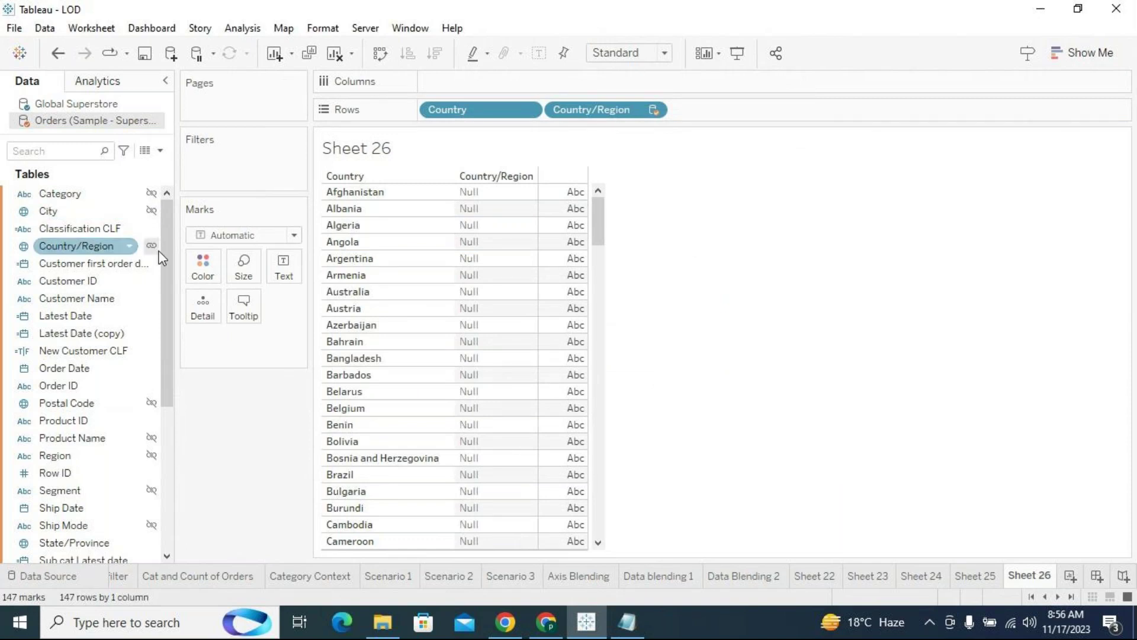
pyautogui.moveTo(595, 208); pyautogui.dragTo(594, 511)
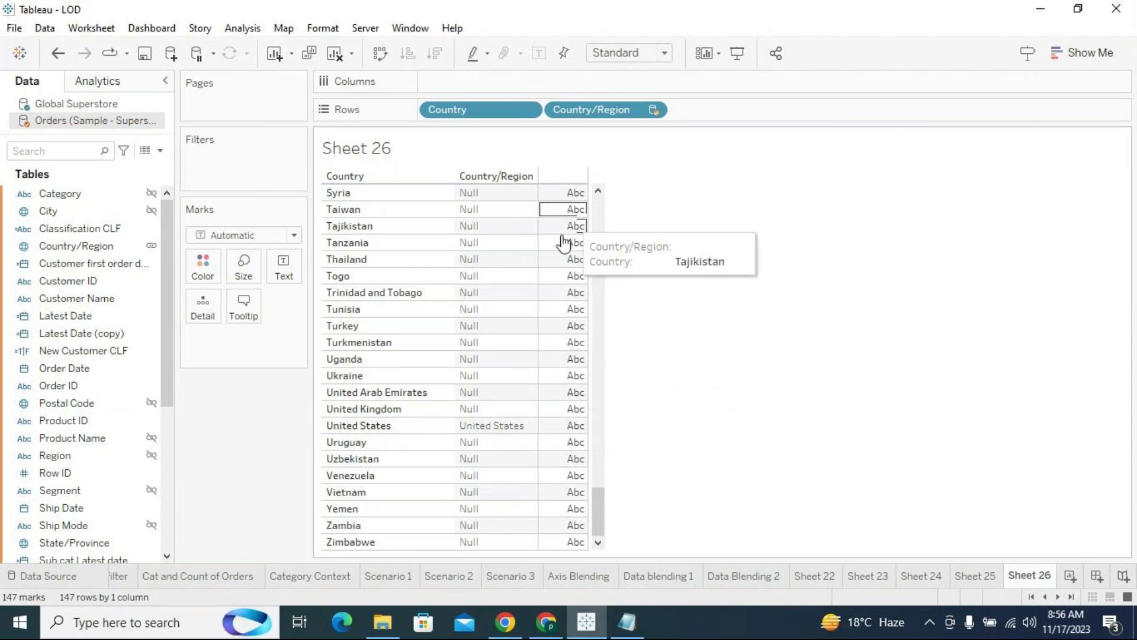
# Step: Review the blended Country and Country/Region values back to the start of the list, comparing the fields of Orders and Global Superstore
pyautogui.scroll(4, 546, 259)
pyautogui.scroll(20, 547, 259)
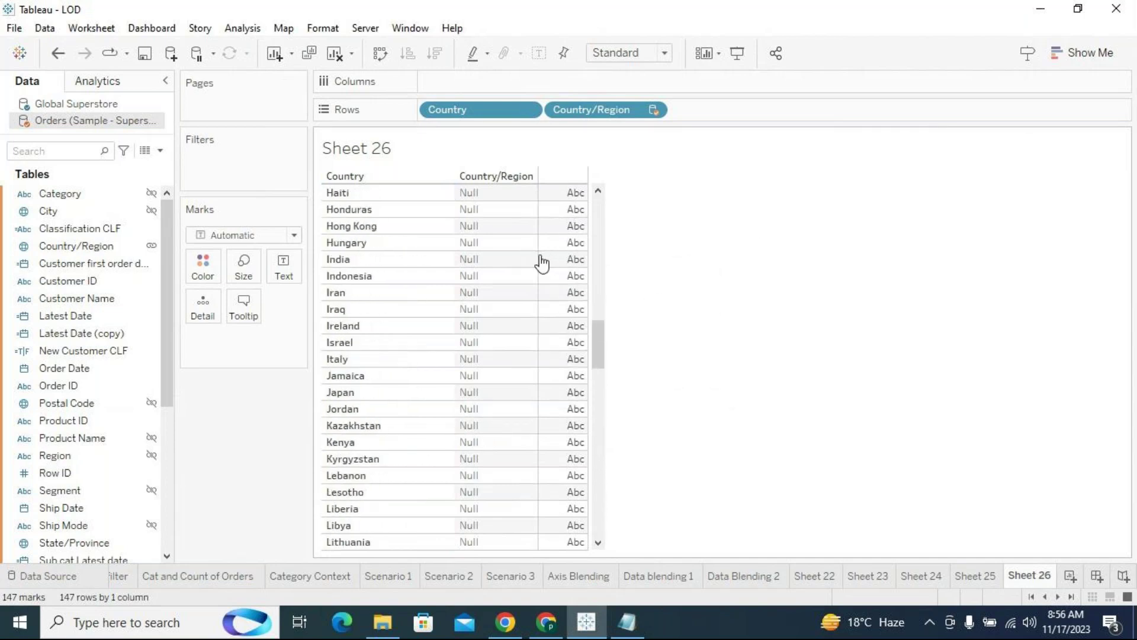
pyautogui.scroll(5, 536, 256)
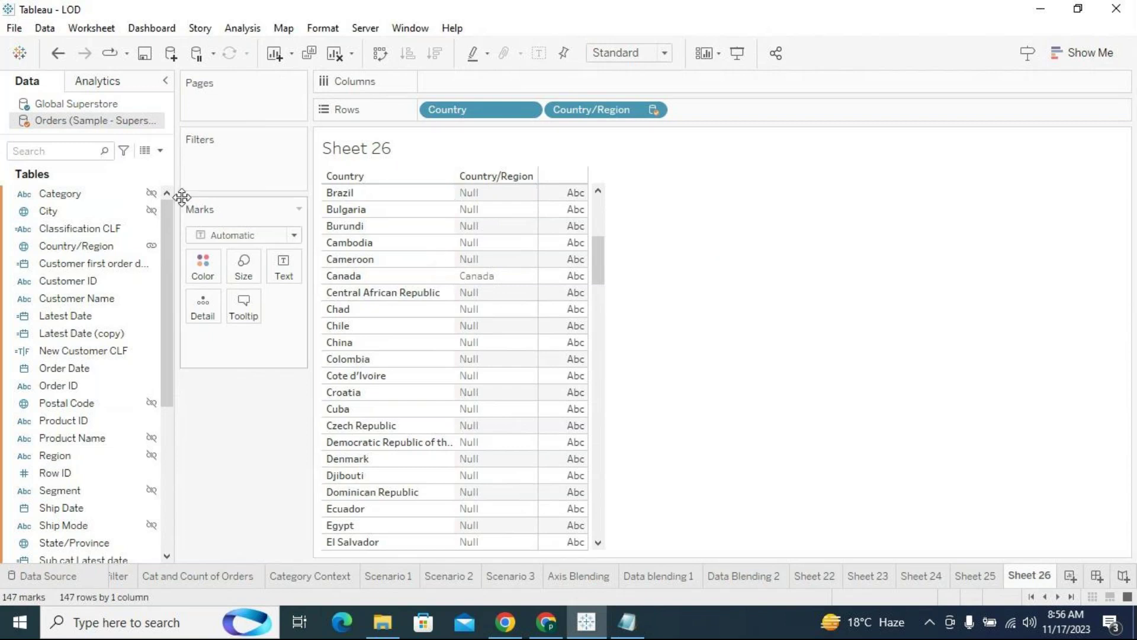
pyautogui.click(118, 194)
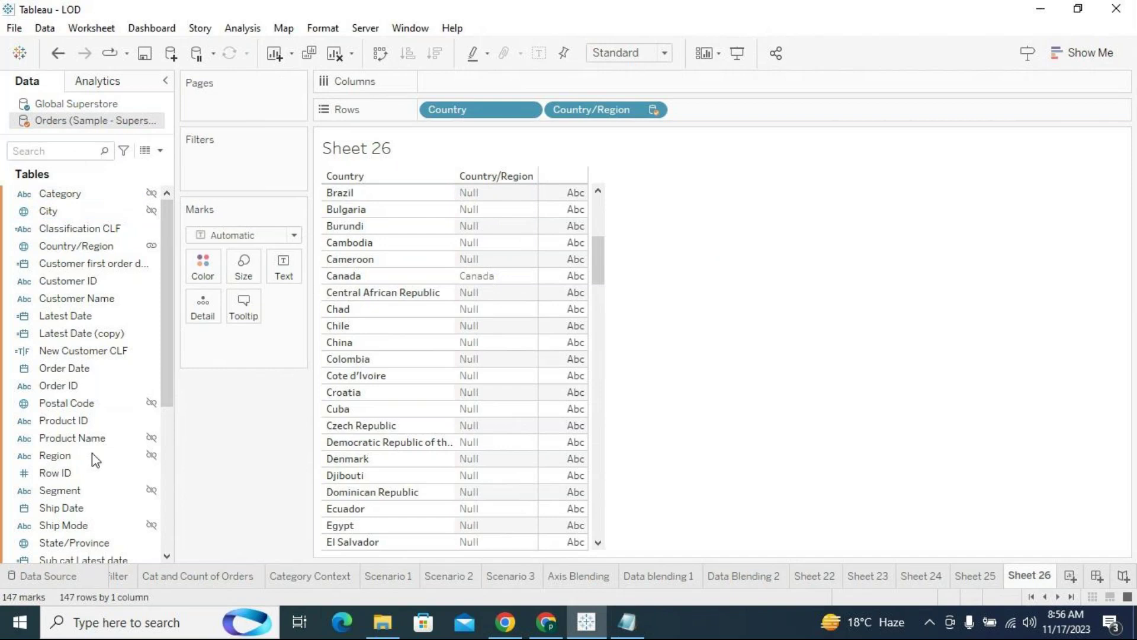
pyautogui.click(160, 420)
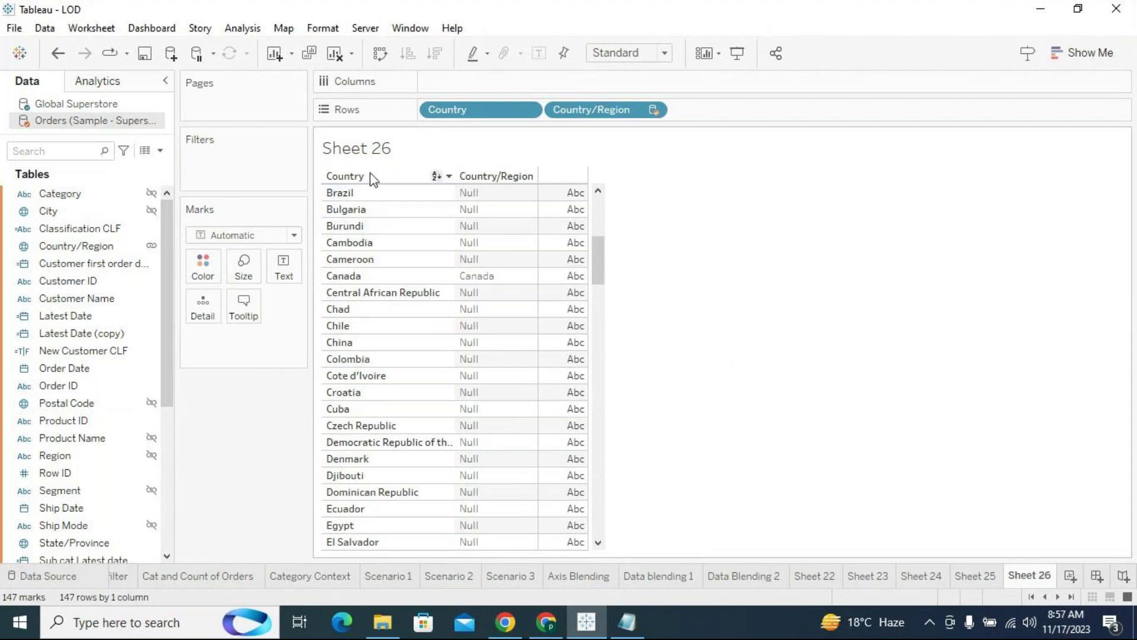
pyautogui.click(121, 106)
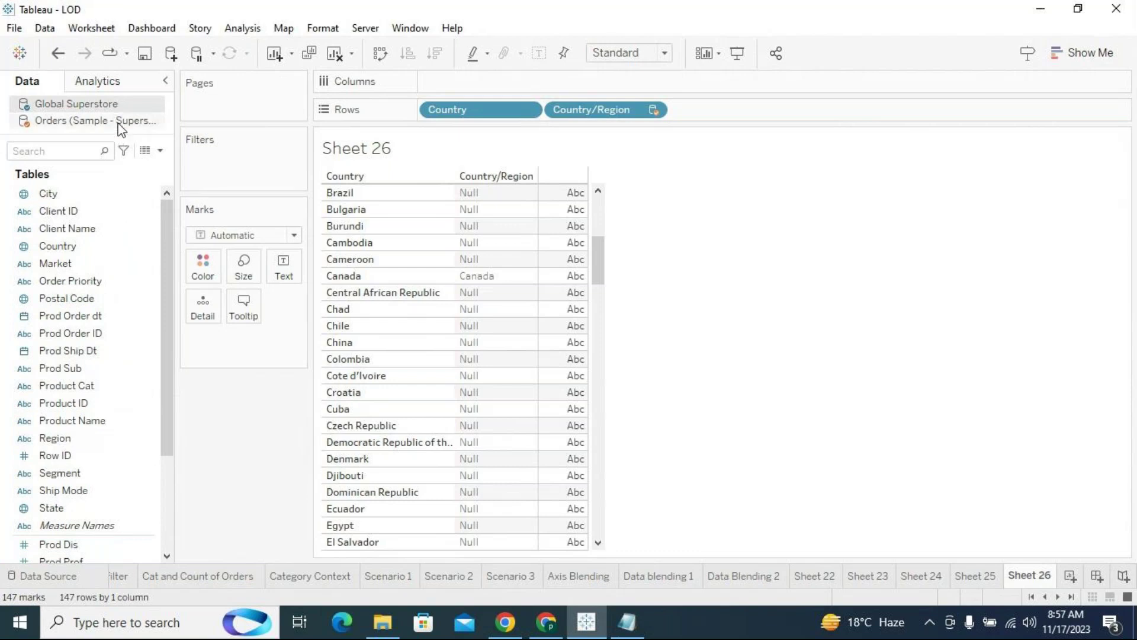
pyautogui.click(119, 122)
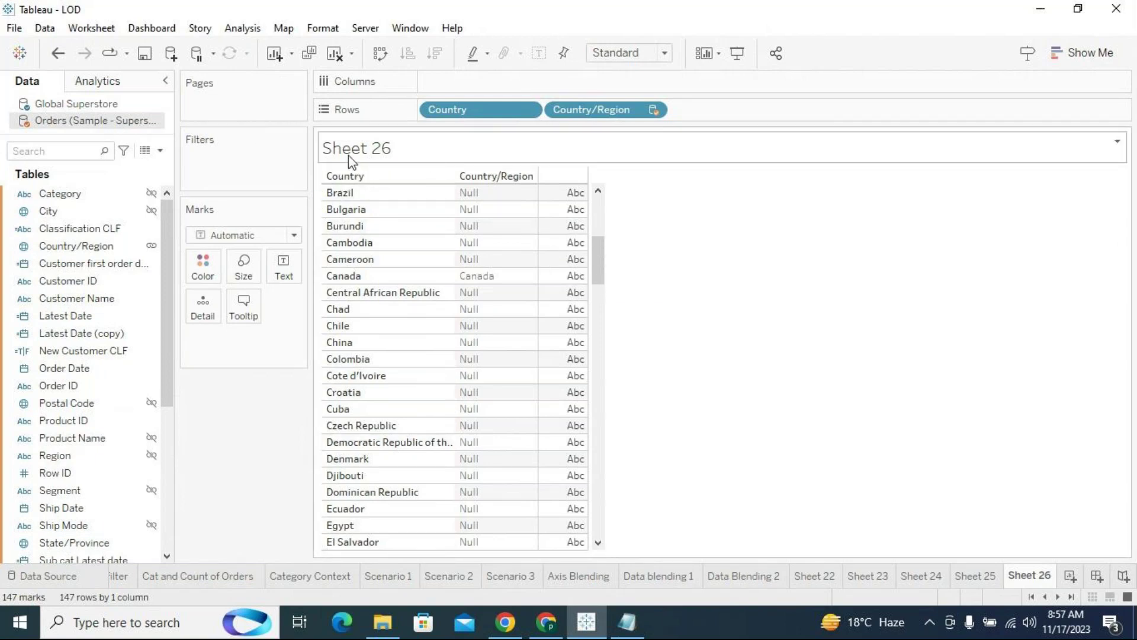
pyautogui.click(119, 106)
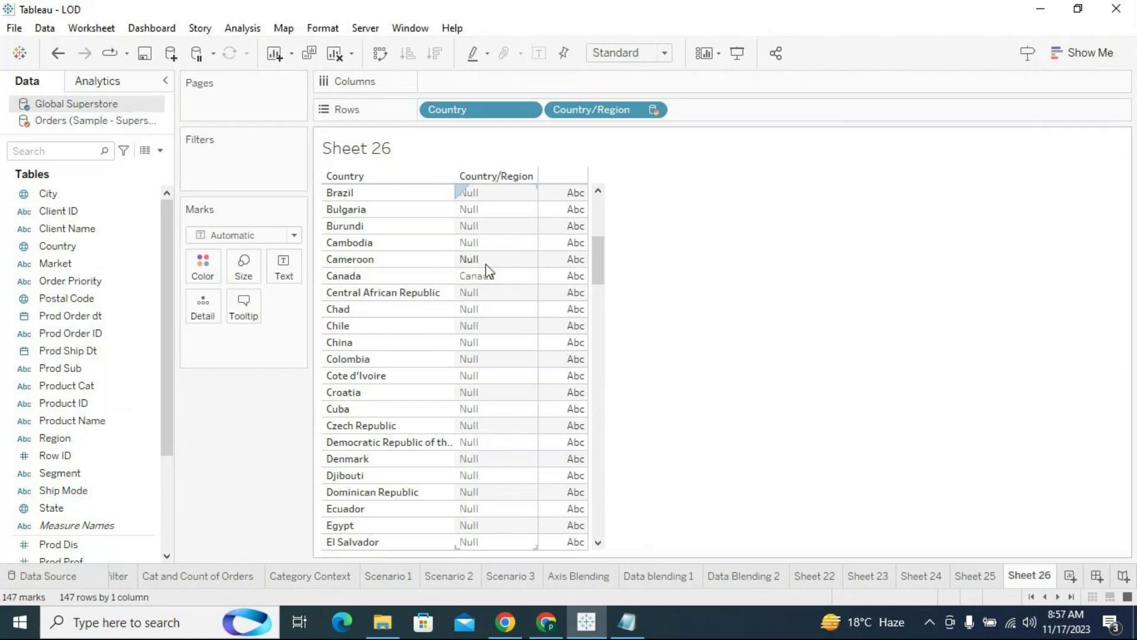
pyautogui.scroll(6, 486, 271)
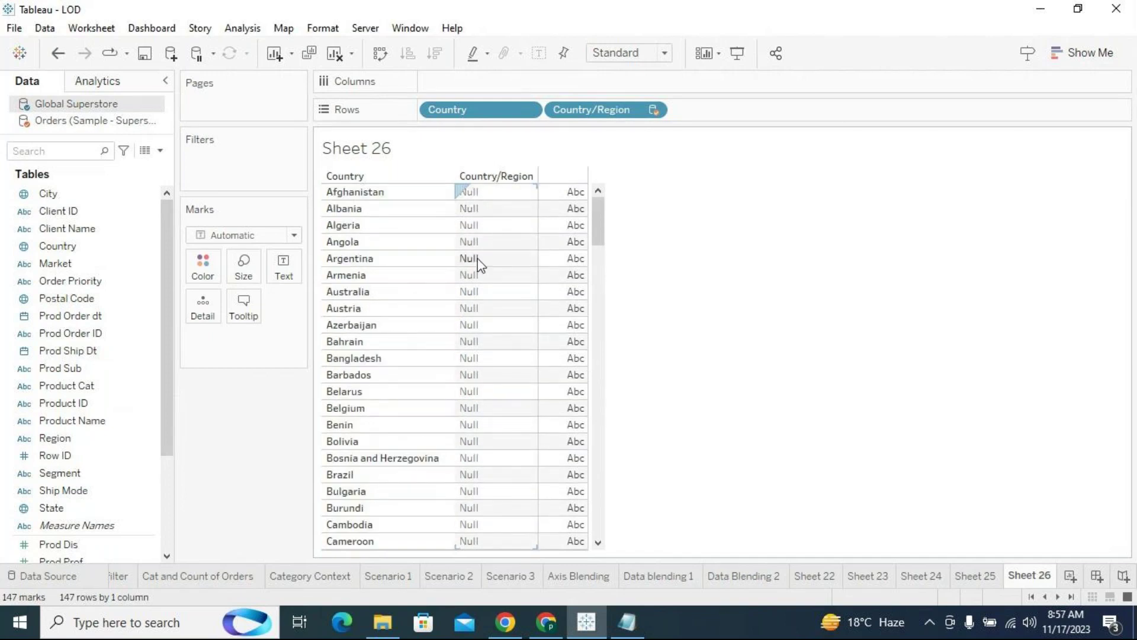
# Step: Examine the Country and Country/Region columns across the whole list on Sheet 26 for matching and Null values
pyautogui.scroll(-1, 500, 265)
pyautogui.scroll(-10, 500, 264)
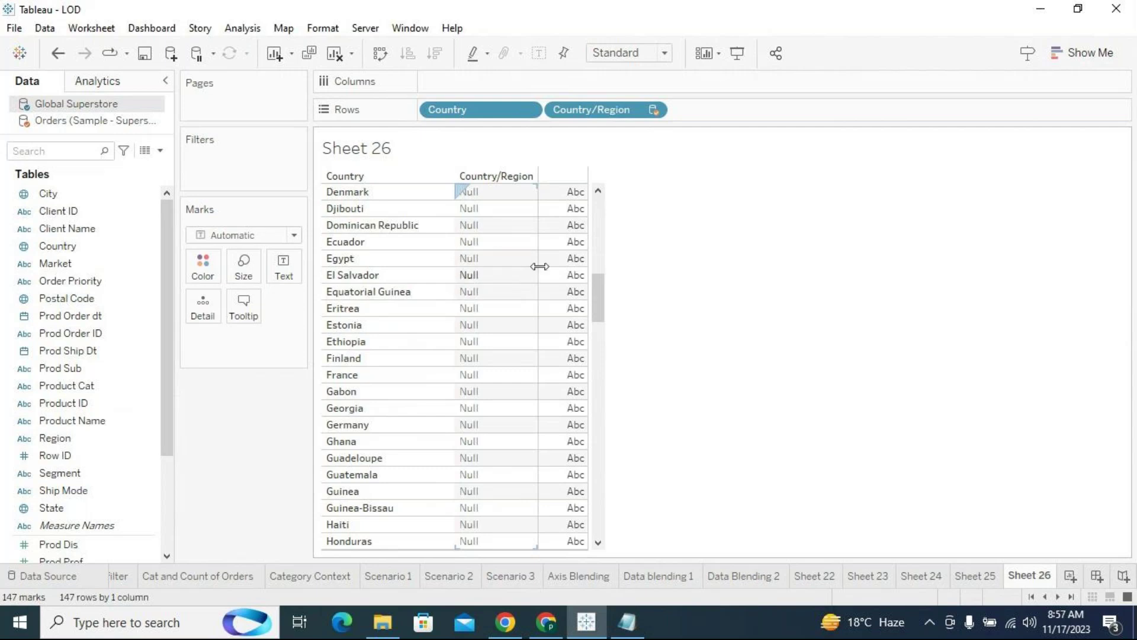
pyautogui.moveTo(596, 294); pyautogui.dragTo(604, 524)
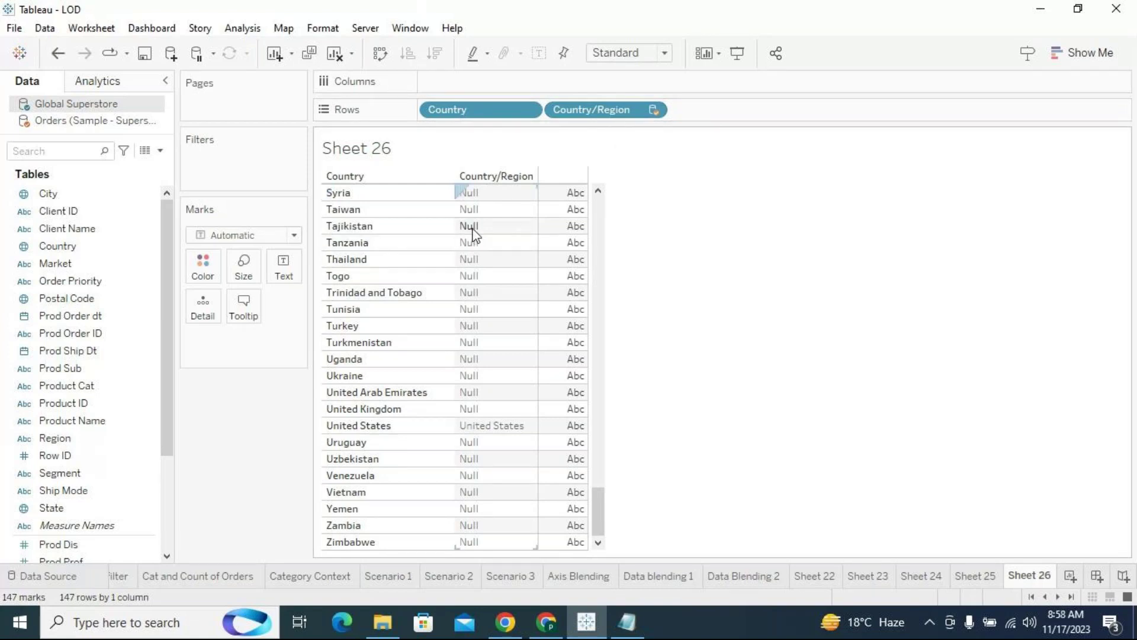
pyautogui.click(372, 225)
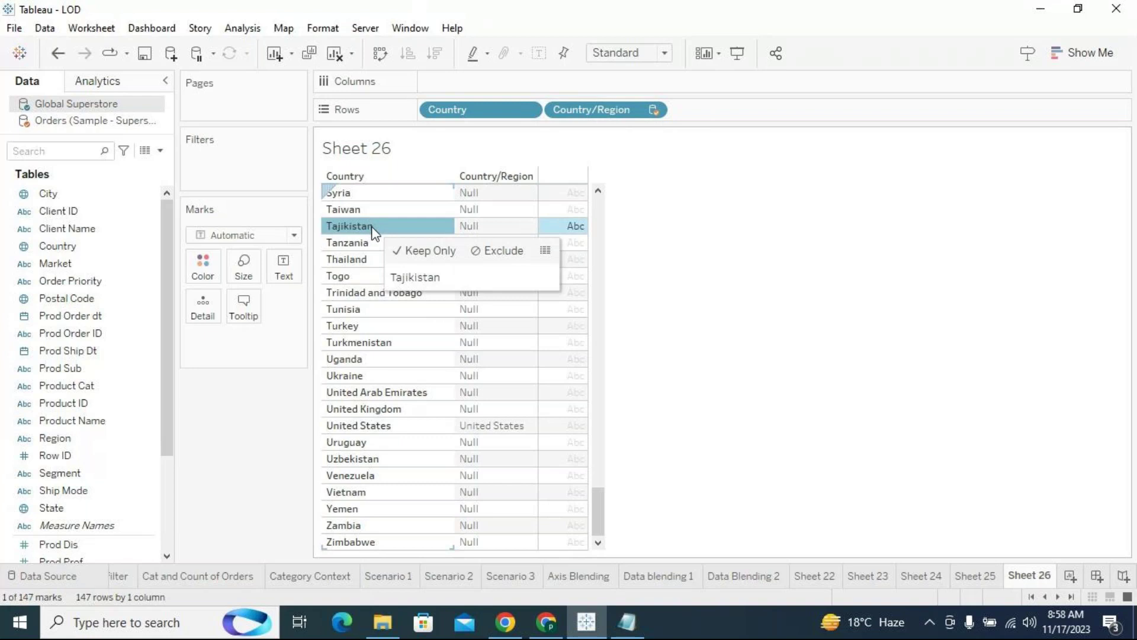
pyautogui.click(357, 192)
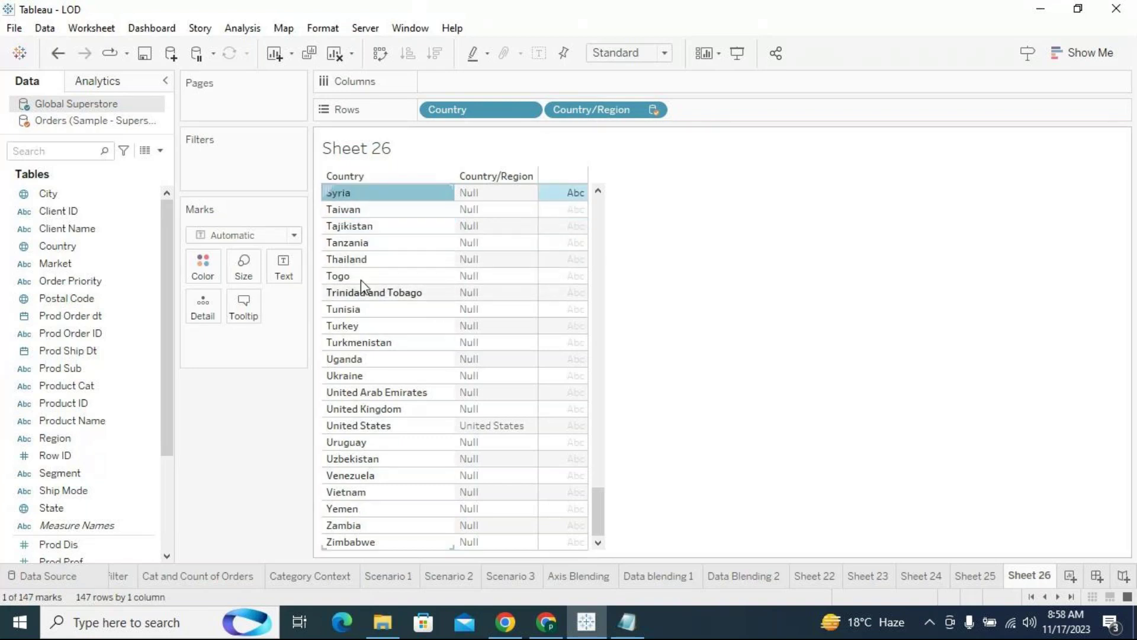
pyautogui.scroll(20, 401, 260)
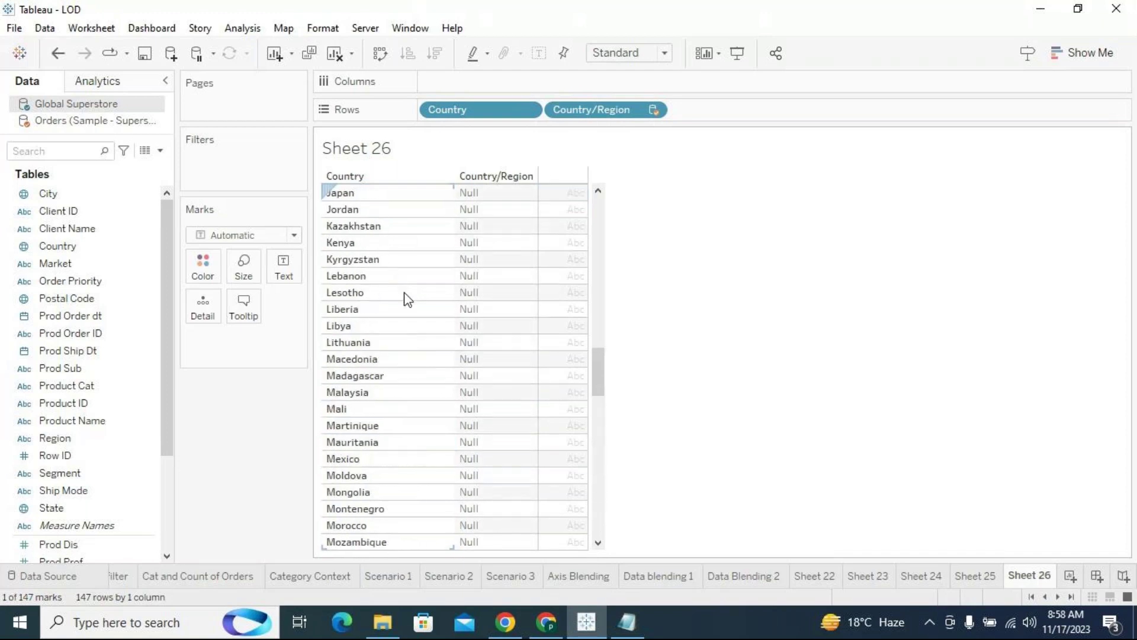
pyautogui.scroll(15, 401, 250)
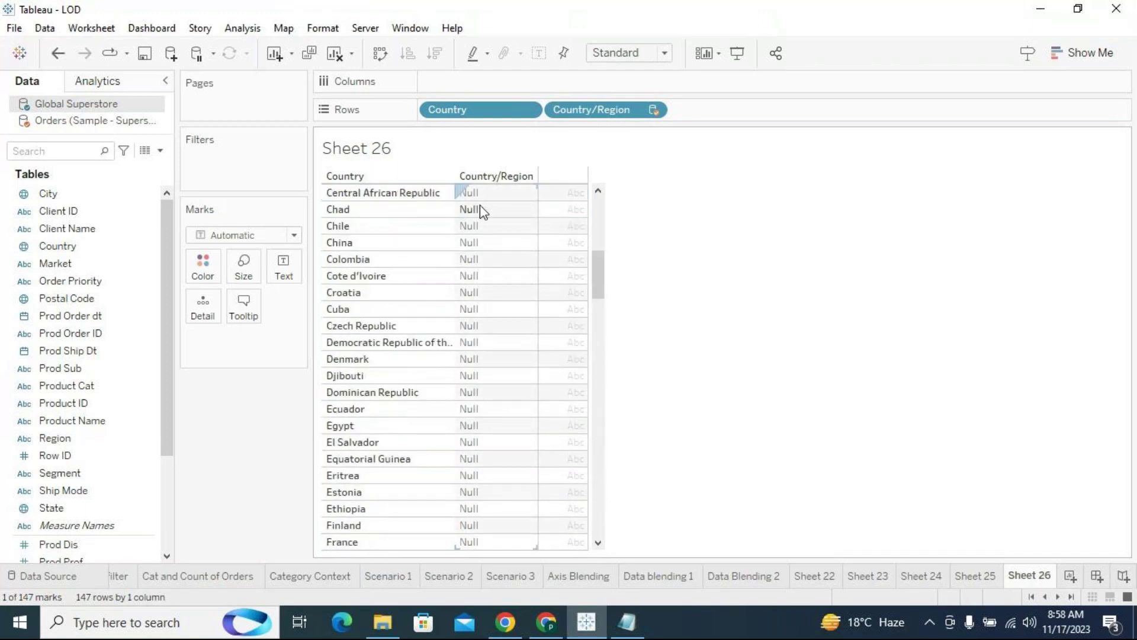
pyautogui.click(626, 111)
pyautogui.click(404, 232)
pyautogui.click(485, 186)
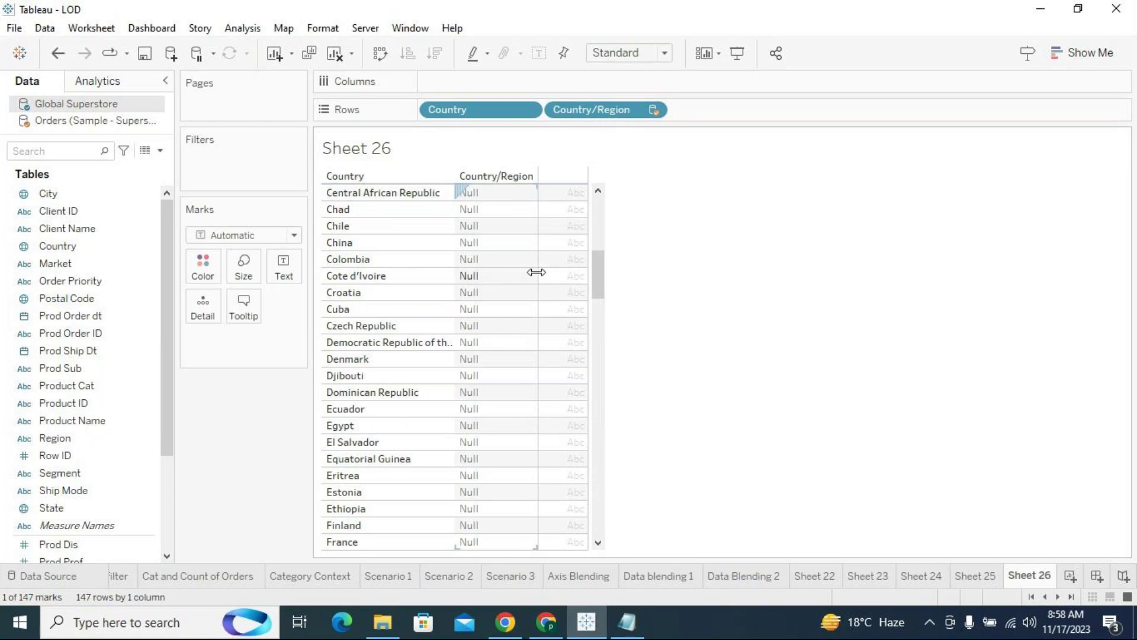
# Step: Review the blend relationships between Global Superstore and Orders (Sample - Superstore), and the link status of the Orders source's fields
pyautogui.rightClick(87, 105)
pyautogui.click(51, 30)
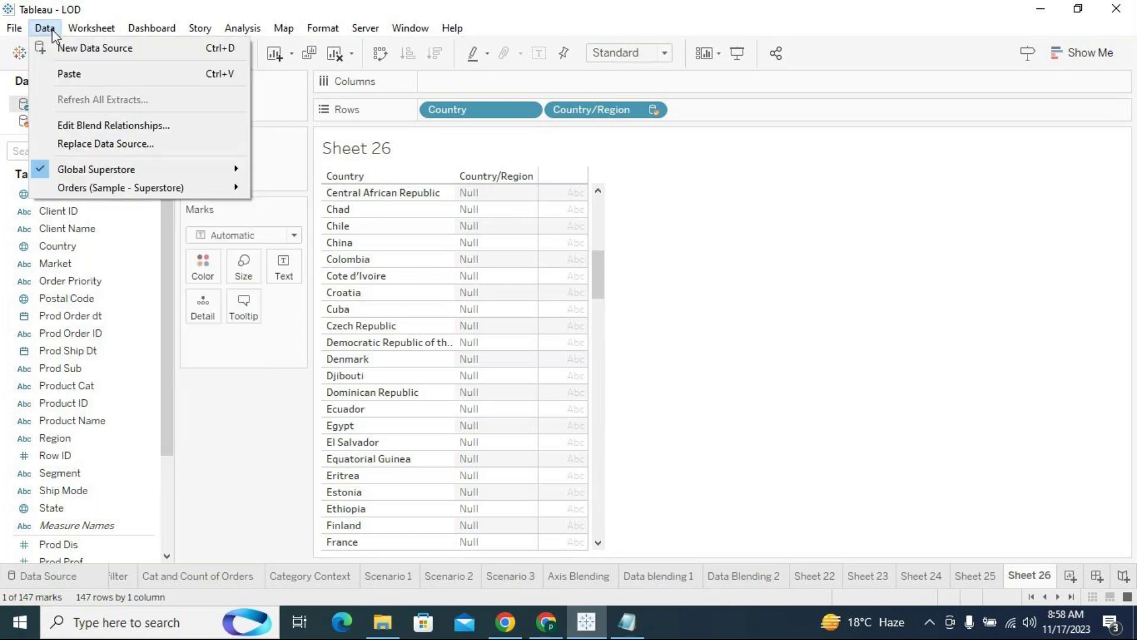
pyautogui.click(83, 125)
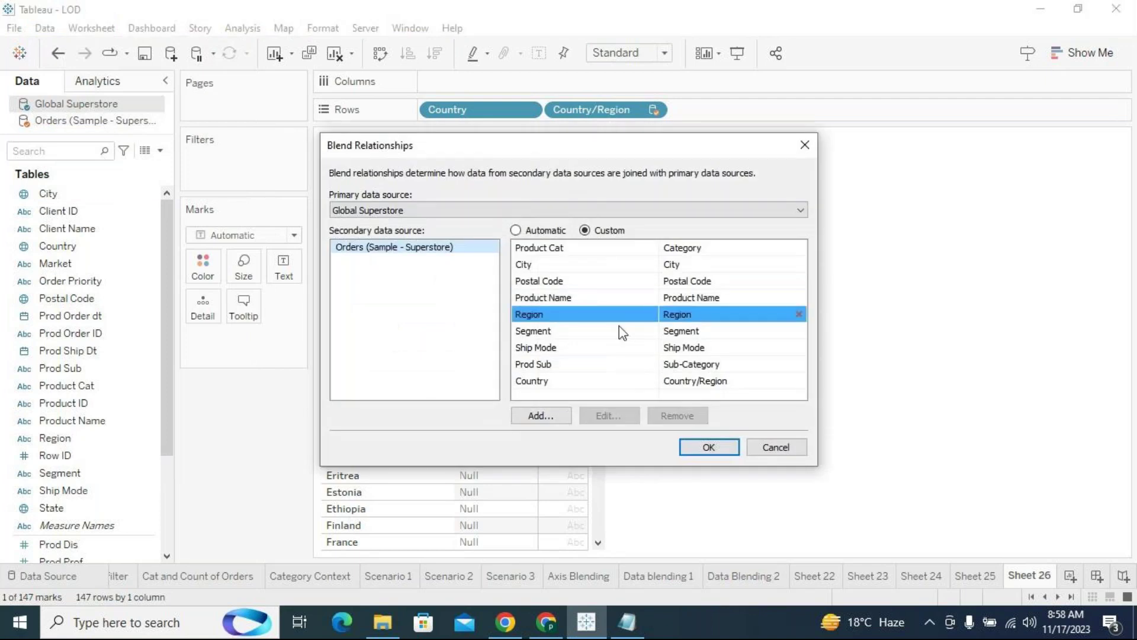
pyautogui.click(777, 452)
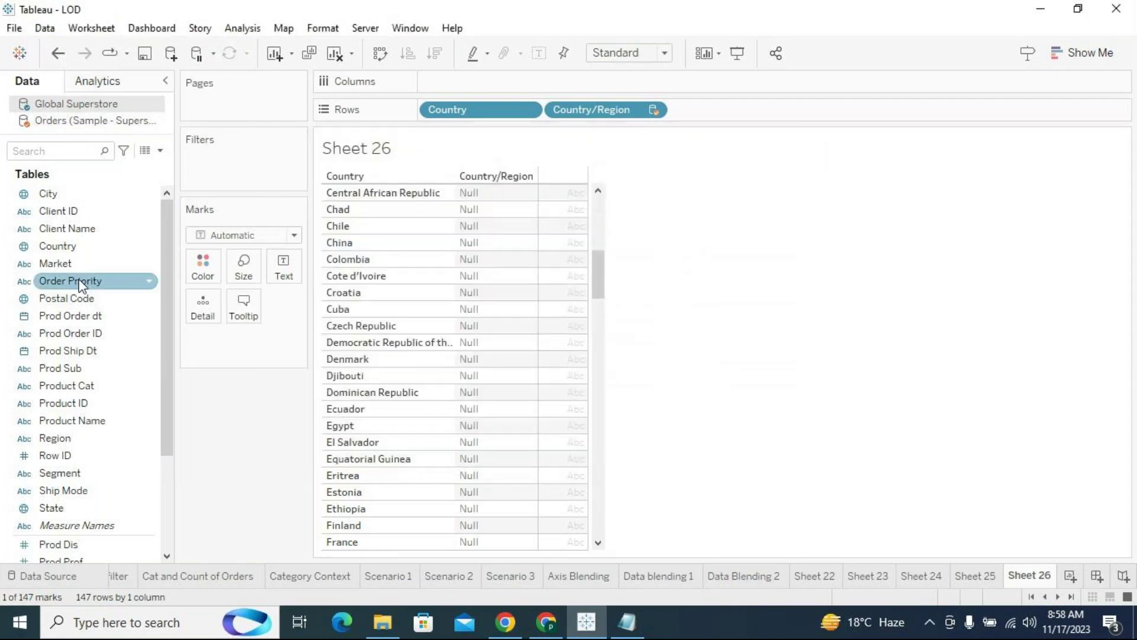
pyautogui.click(72, 121)
pyautogui.moveTo(577, 237)
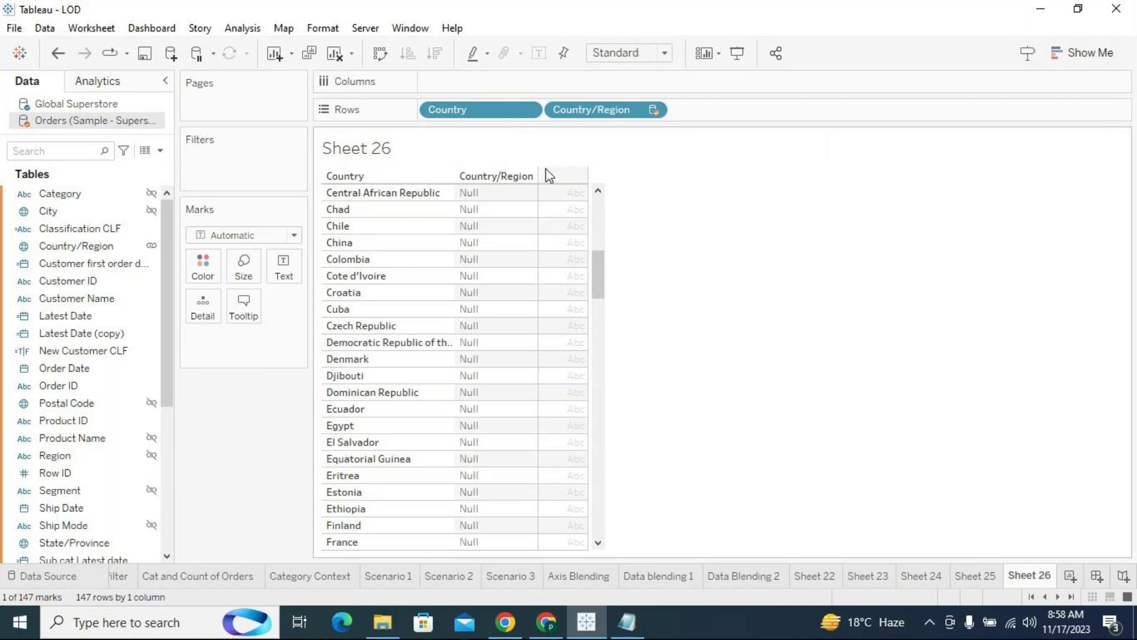
pyautogui.click(144, 233)
# Step: Filter the secondary source's Country/Region field on Sheet 26 to exclude only the Null value
pyautogui.click(658, 112)
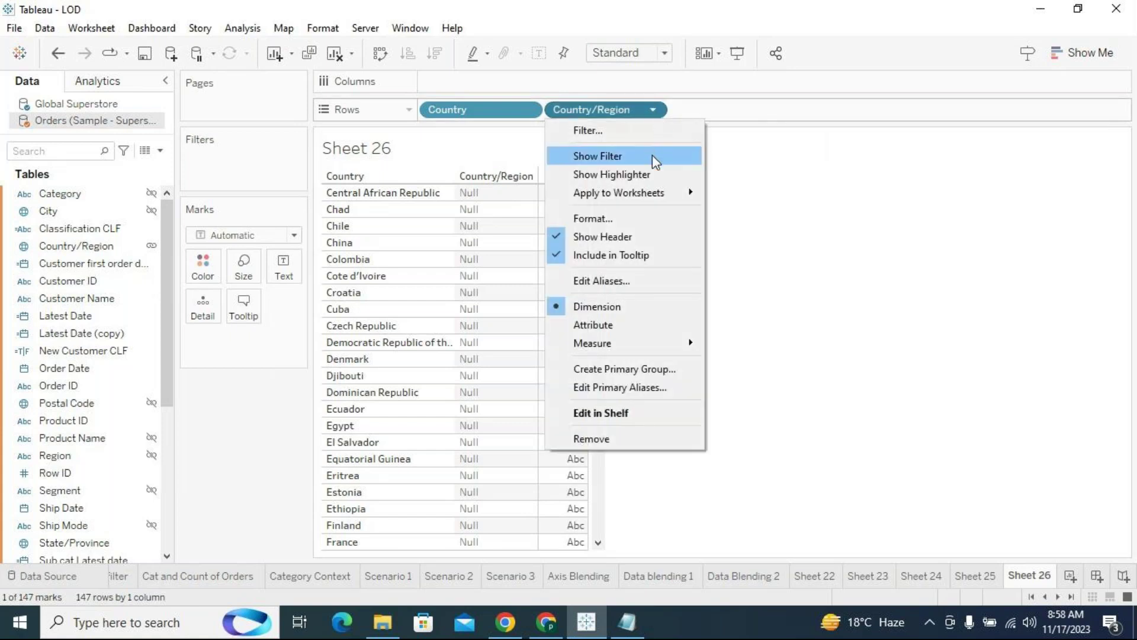
pyautogui.click(651, 131)
pyautogui.moveTo(568, 81); pyautogui.dragTo(863, 75)
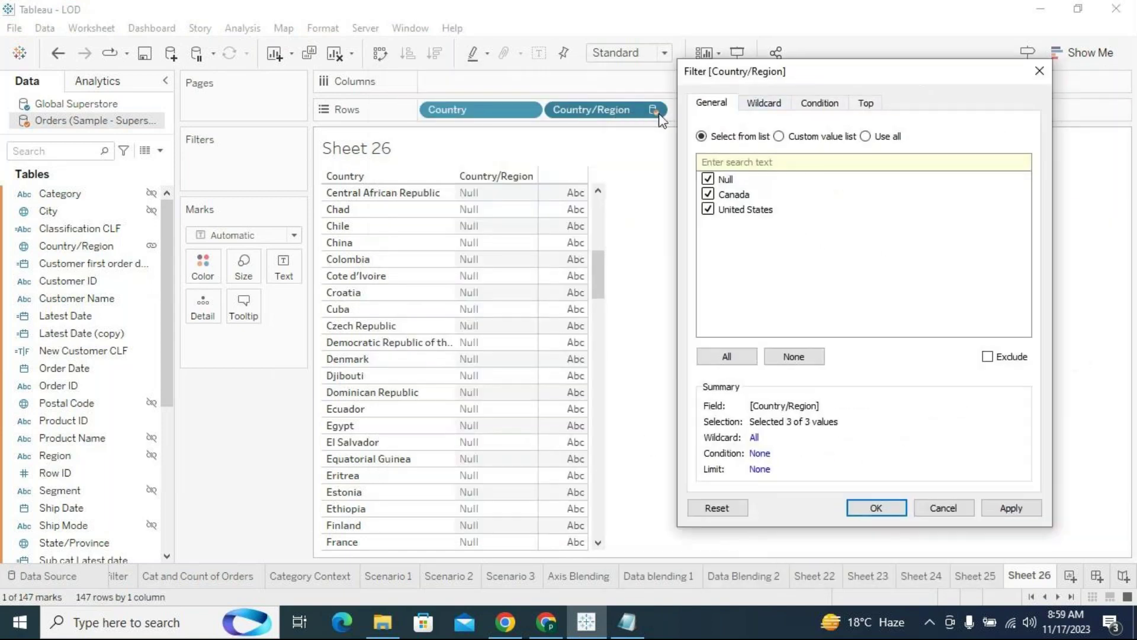
pyautogui.click(709, 195)
pyautogui.click(708, 209)
pyautogui.click(987, 356)
pyautogui.click(877, 508)
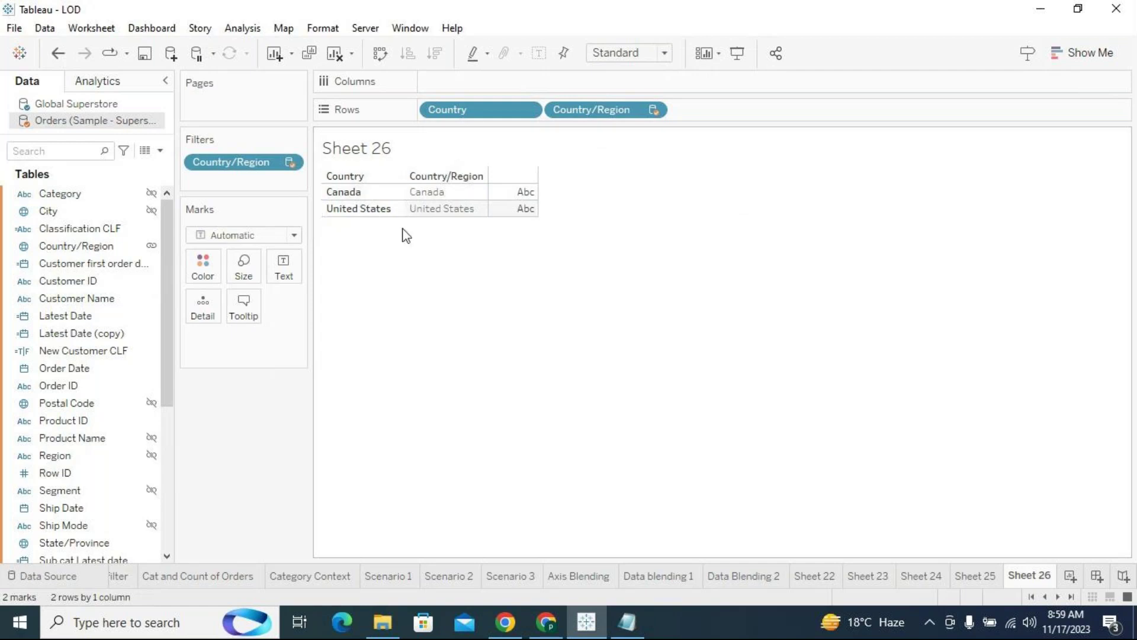
# Step: Switch to Notepad and add "-> By excluding NULL from secondary datasource we can perform Inner JOin." below the Left outer Join note
pyautogui.click(626, 622)
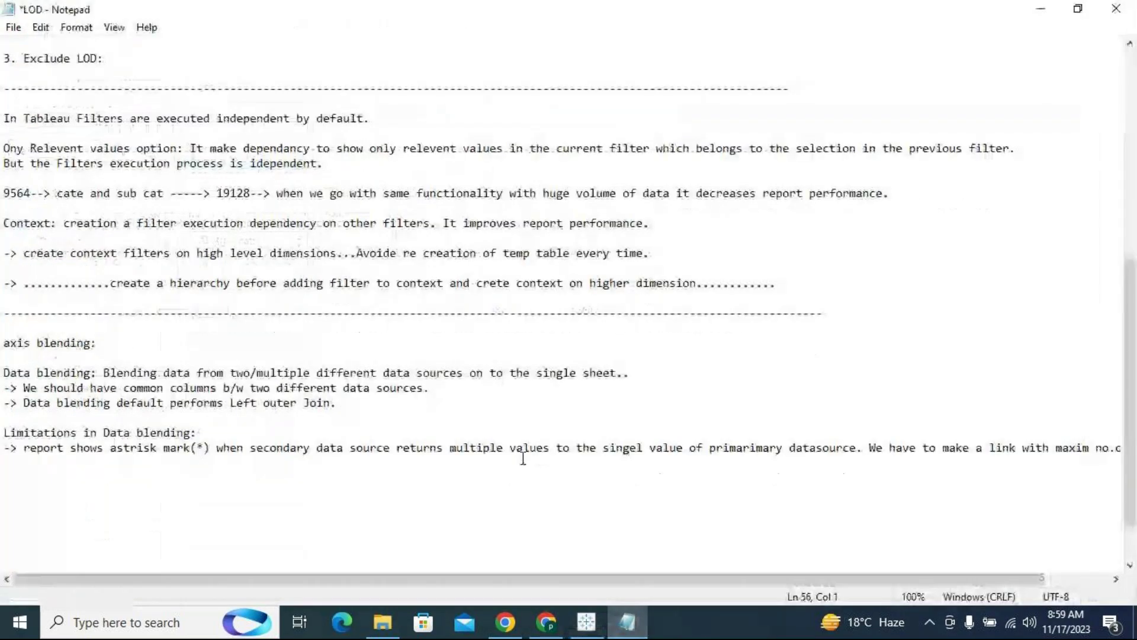
pyautogui.click(384, 403)
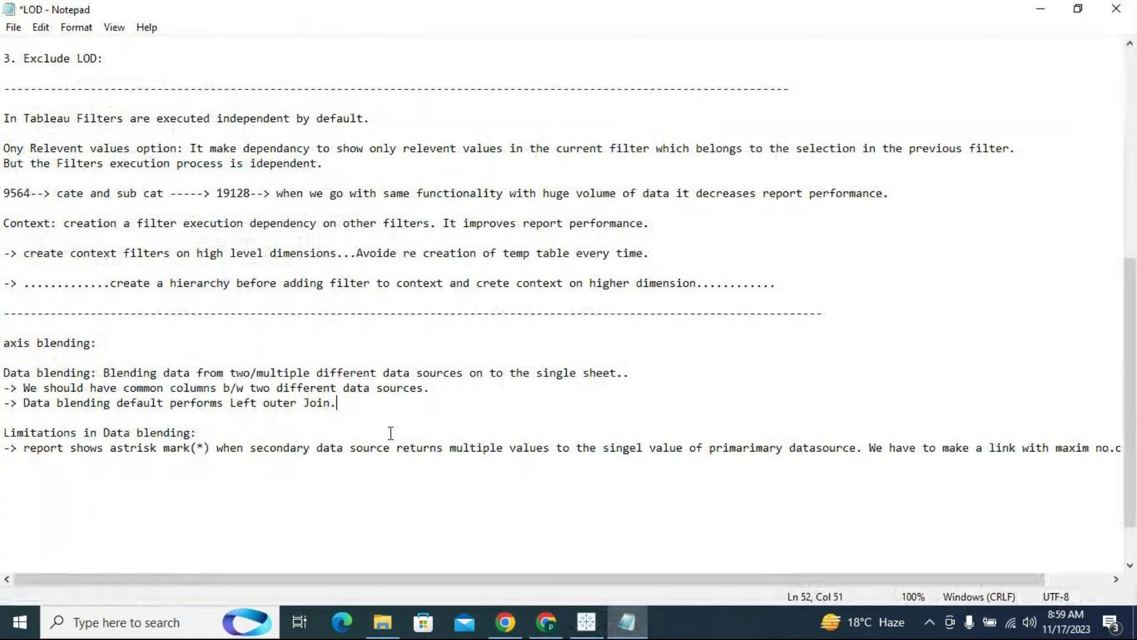
pyautogui.press('Return')
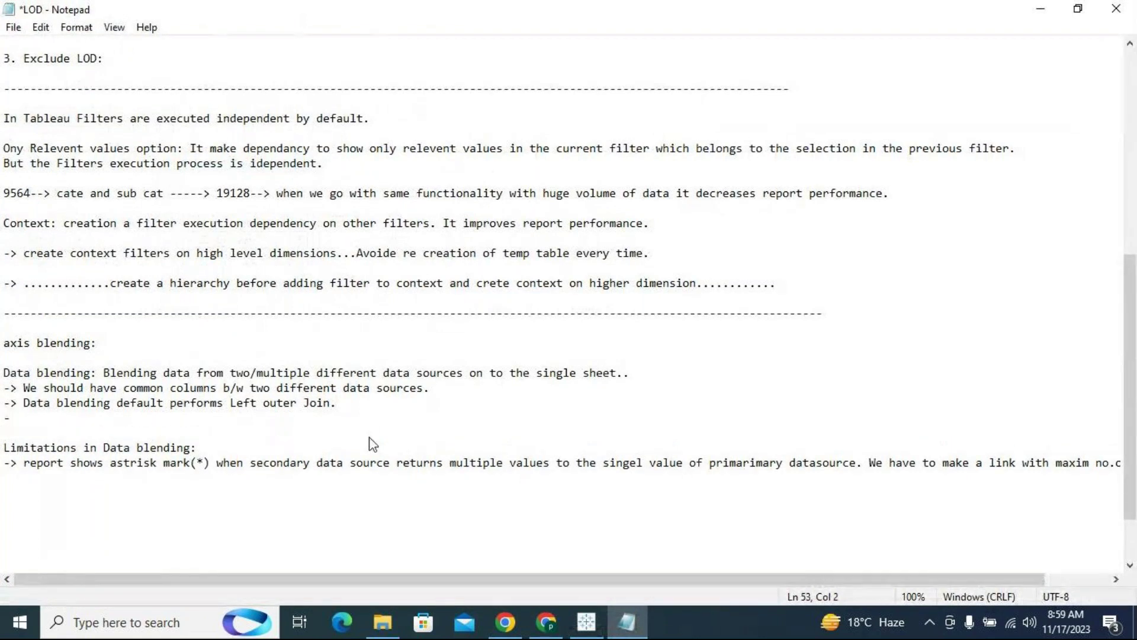
pyautogui.write('-> By excluding NULL fr')
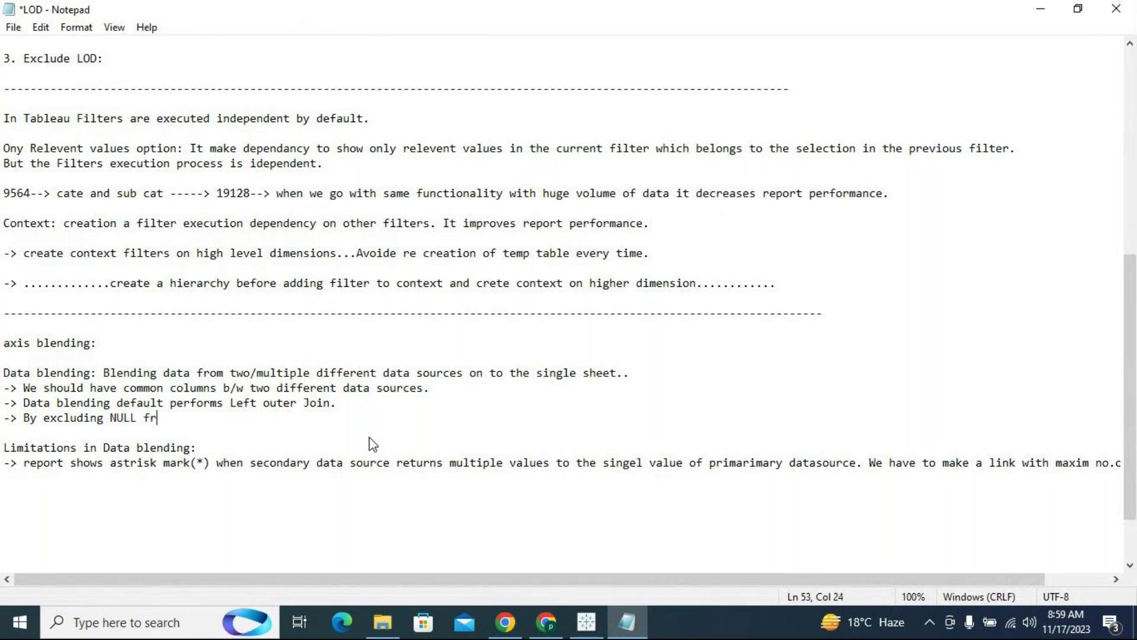
pyautogui.write('om secondary dataso')
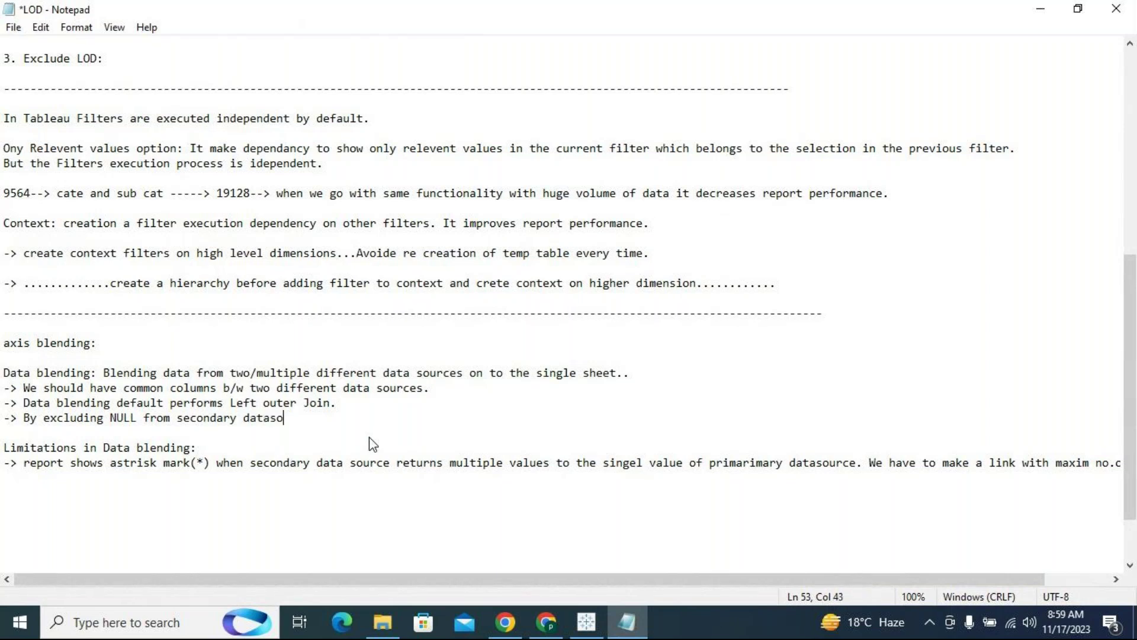
pyautogui.write('urce we can perform Inner JOiin')
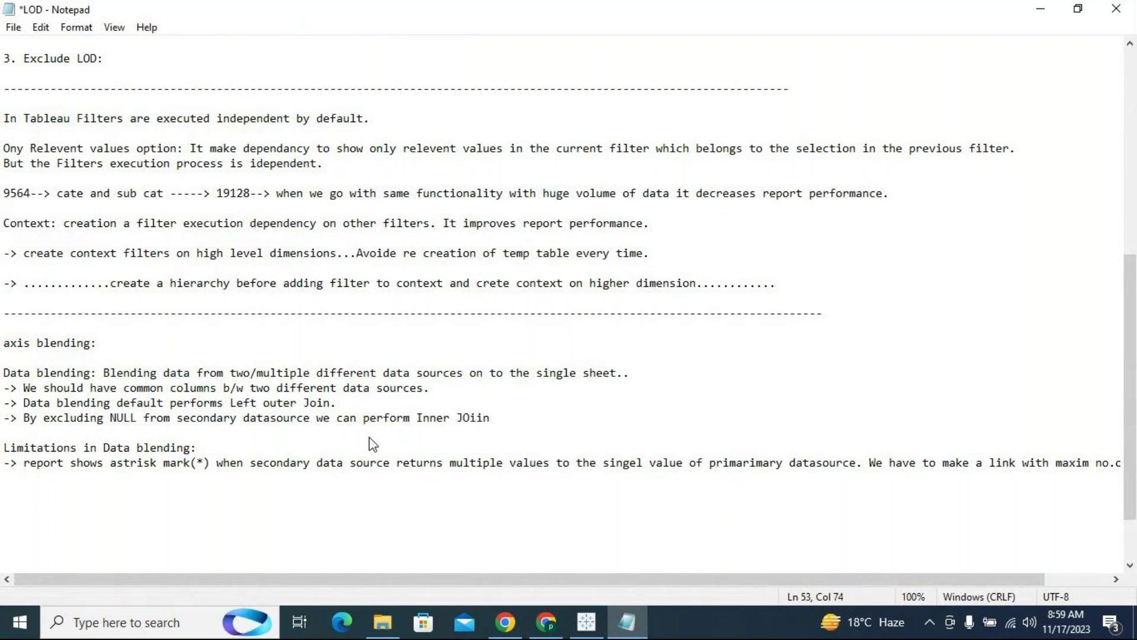
pyautogui.write('.')
pyautogui.press('Return')
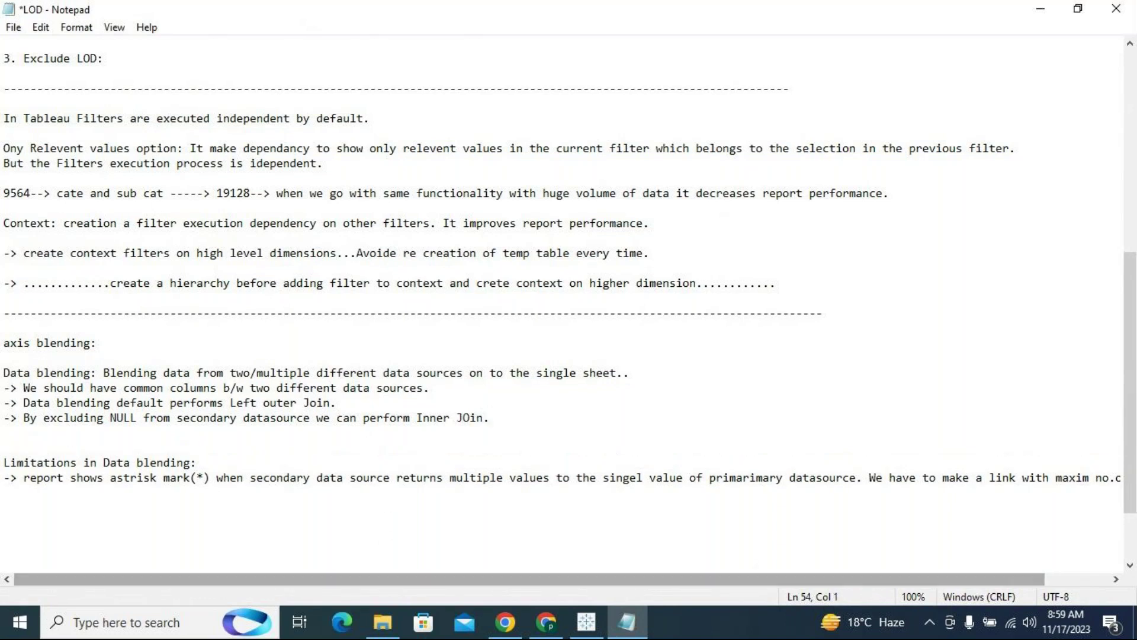
# Step: Switch to Tableau's Sheet 25 and unlink Global Superstore's Prod Sub, Product Cat, Product Name, Region, Segment and Ship Mode fields
pyautogui.click(587, 622)
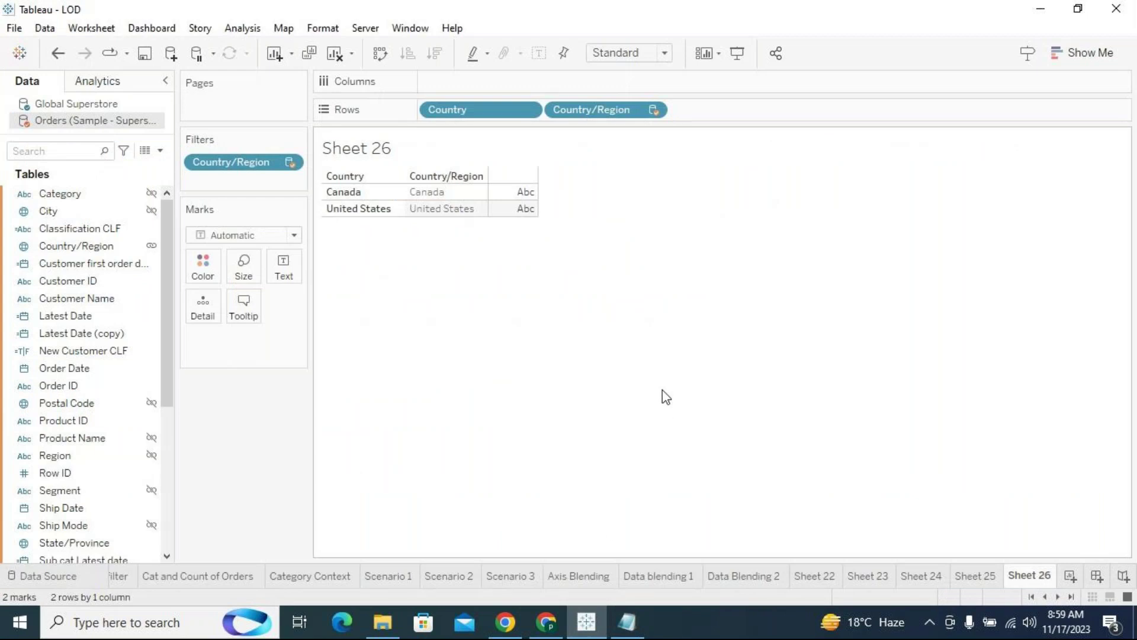
pyautogui.click(985, 579)
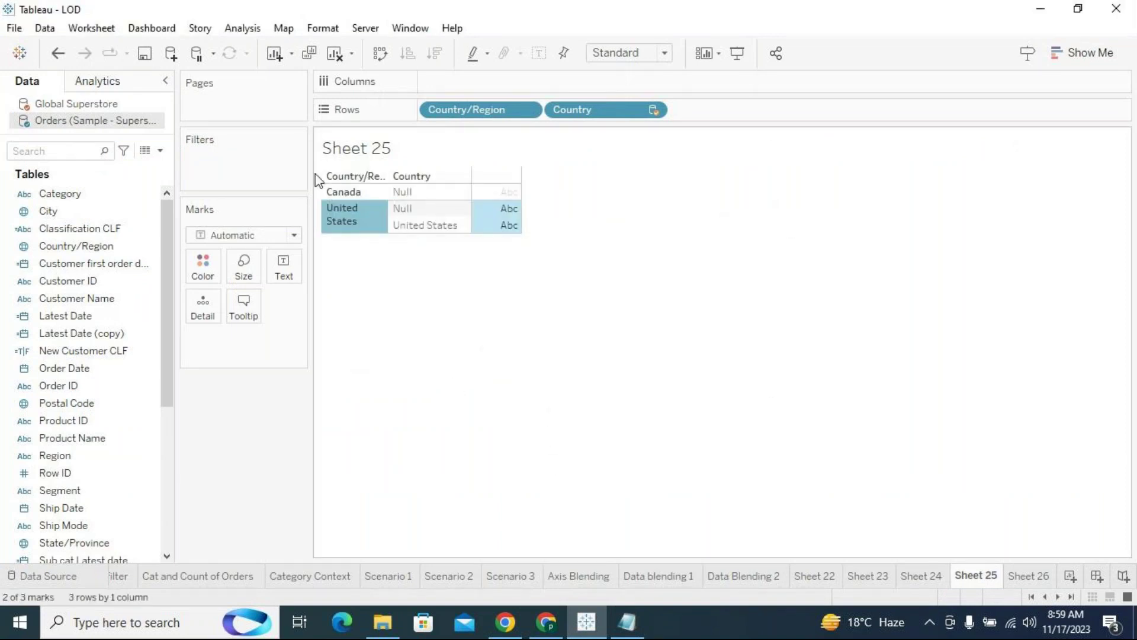
pyautogui.click(110, 108)
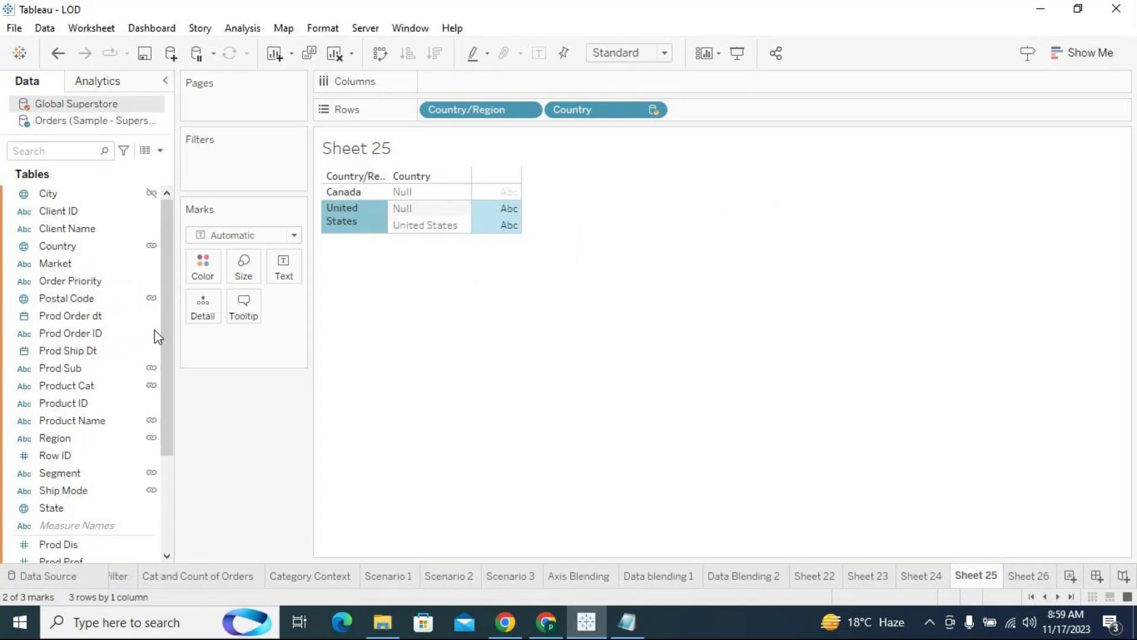
pyautogui.click(153, 372)
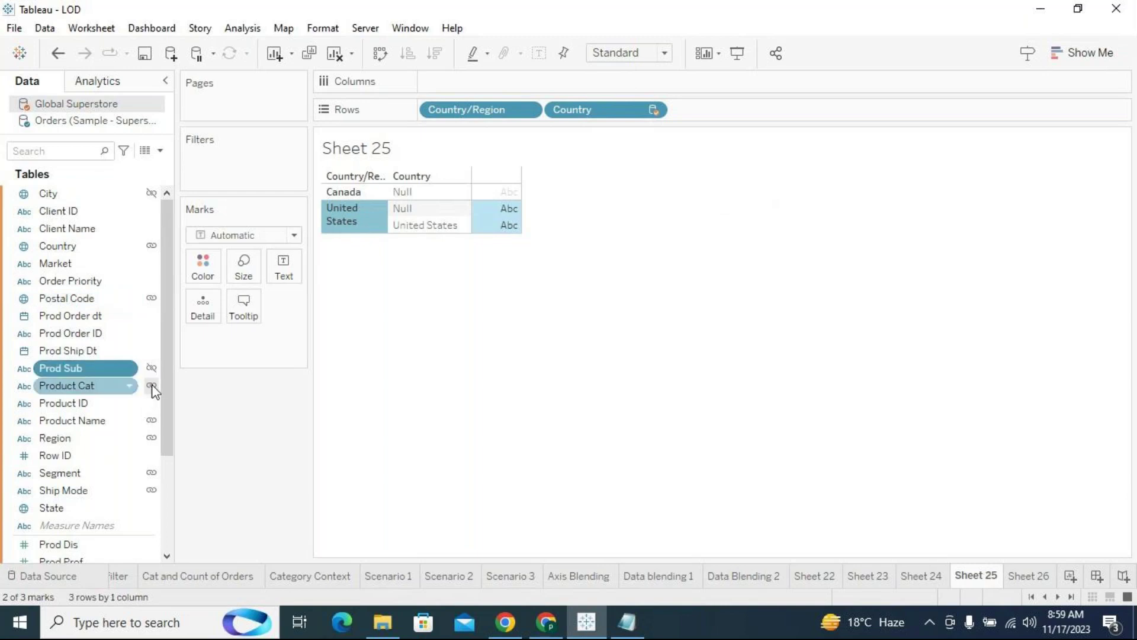
pyautogui.click(152, 388)
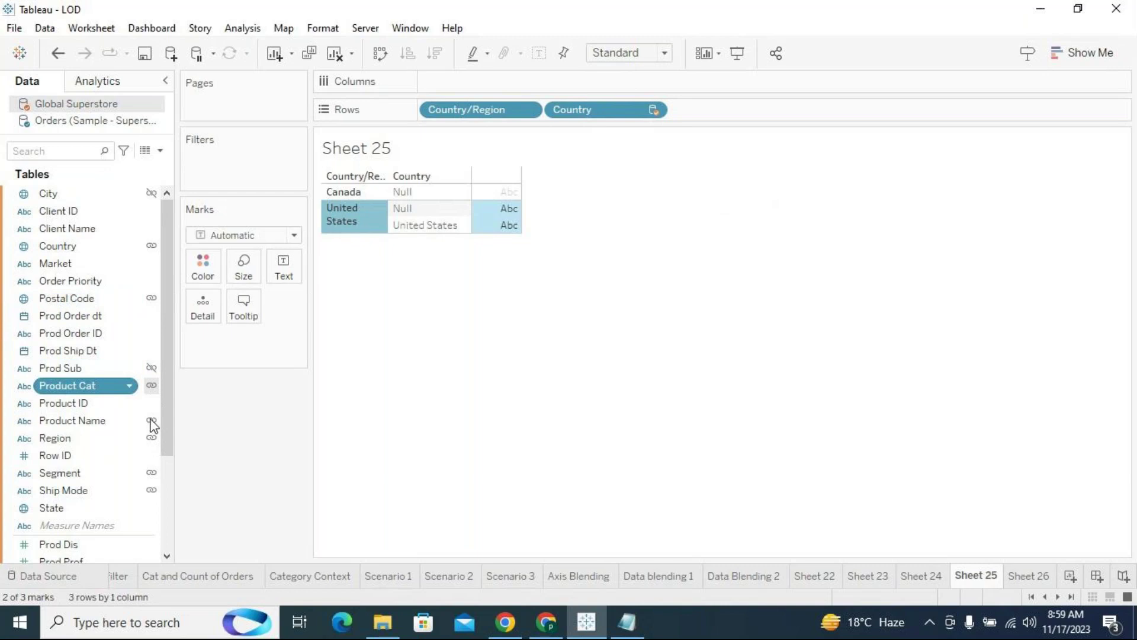
pyautogui.click(152, 421)
pyautogui.click(154, 438)
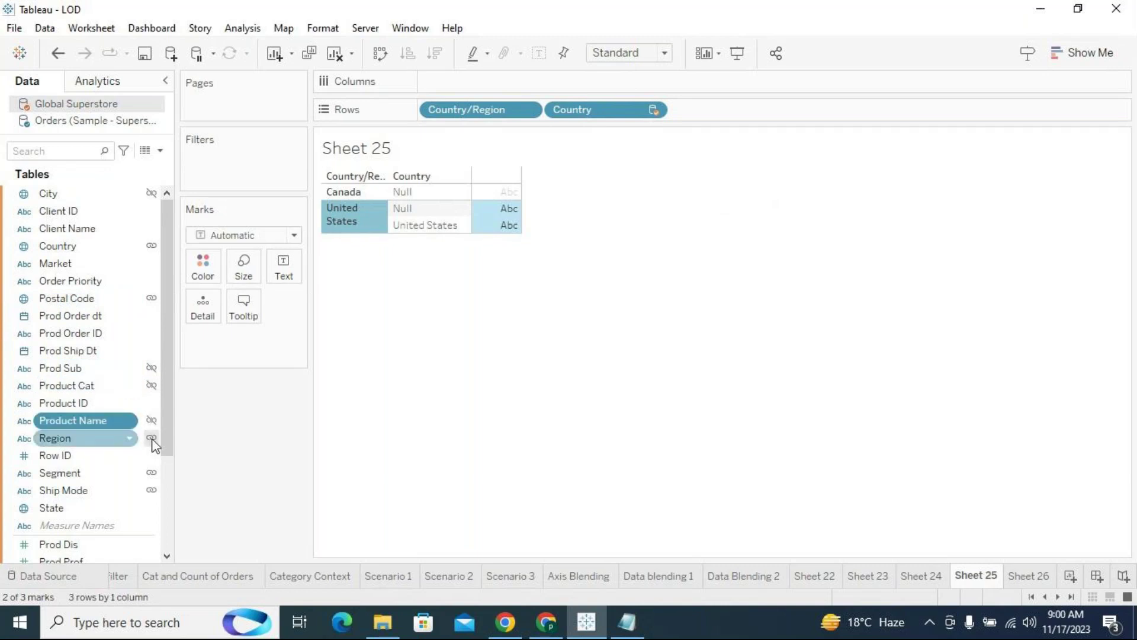
pyautogui.click(151, 473)
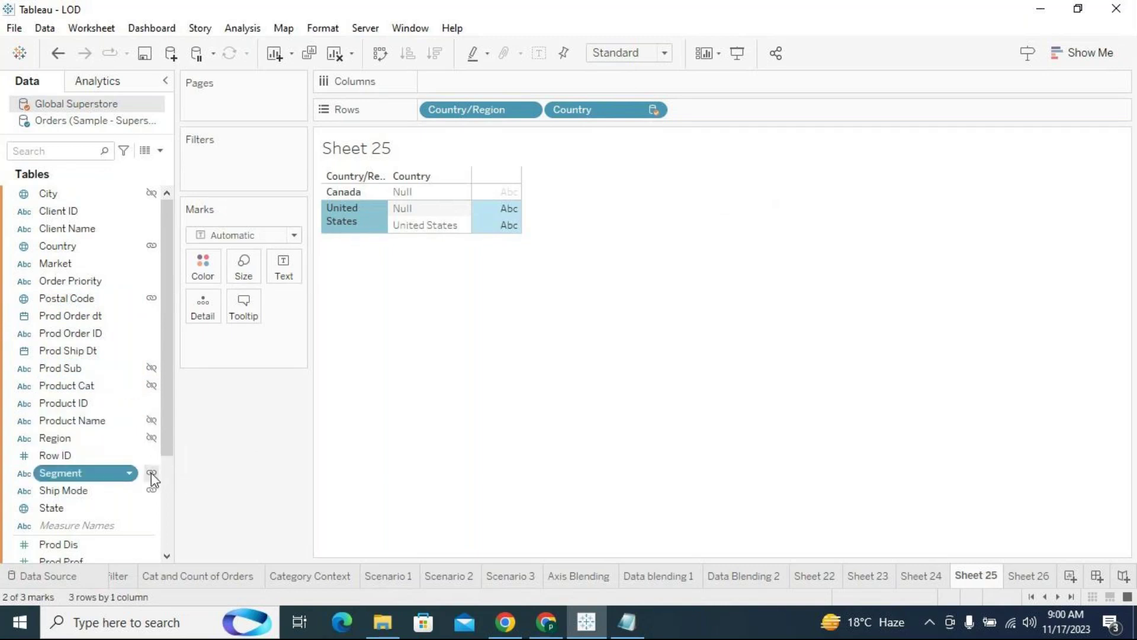
pyautogui.click(153, 493)
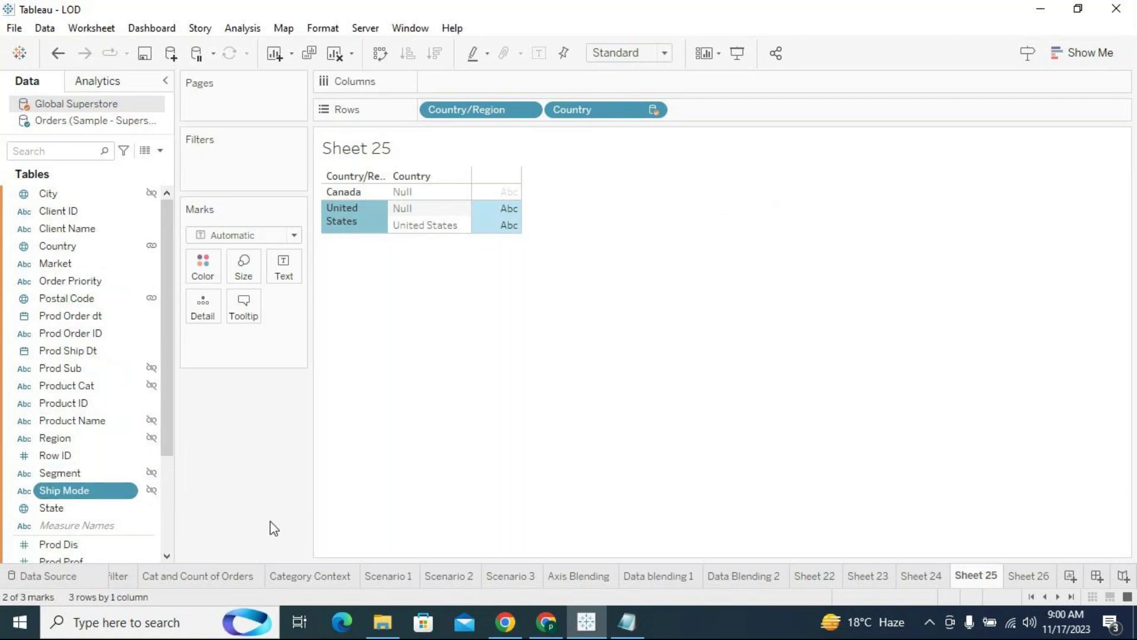
# Step: Unlink Global Superstore's Postal Code, keep Country as the only blend link, and clear the mark selection in the view
pyautogui.scroll(-2, 73, 409)
pyautogui.scroll(2, 72, 409)
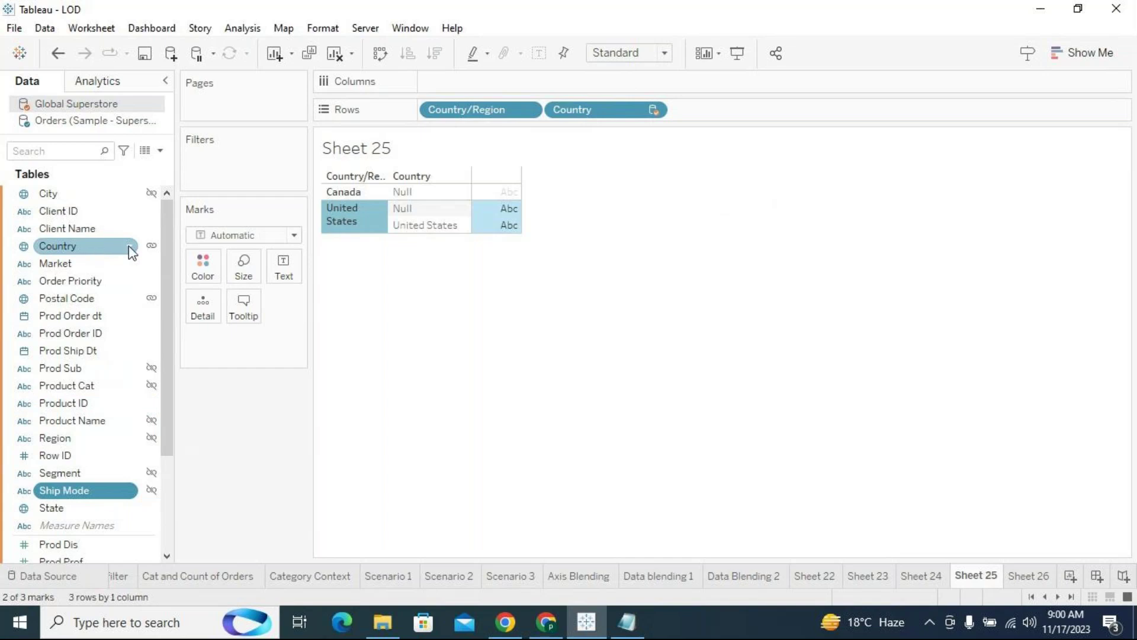
pyautogui.click(152, 245)
pyautogui.click(152, 298)
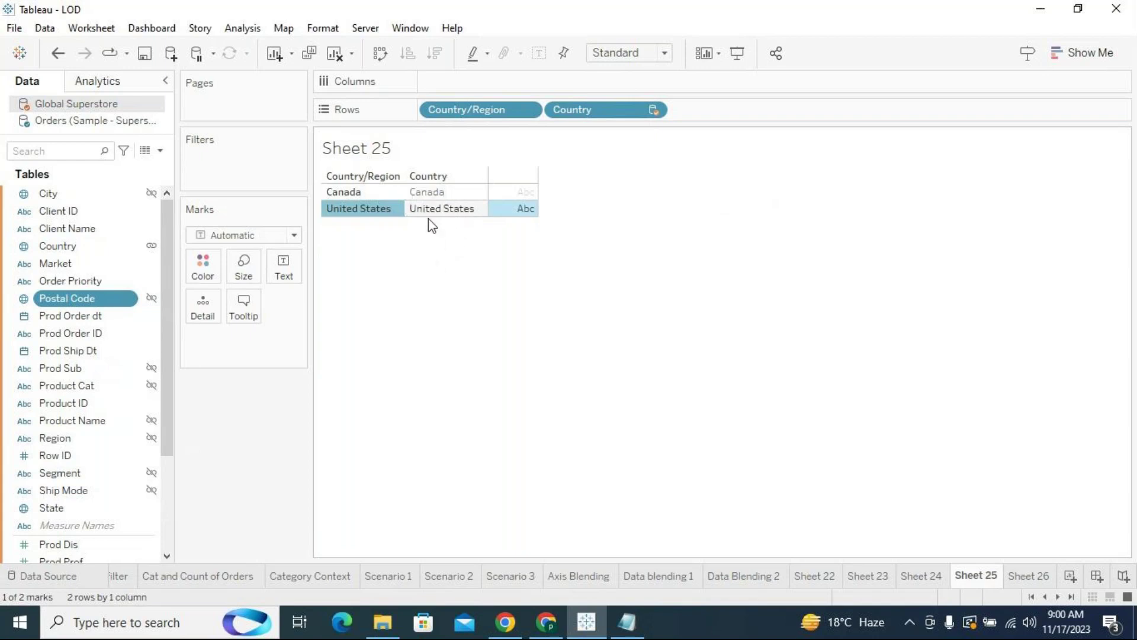
pyautogui.click(445, 302)
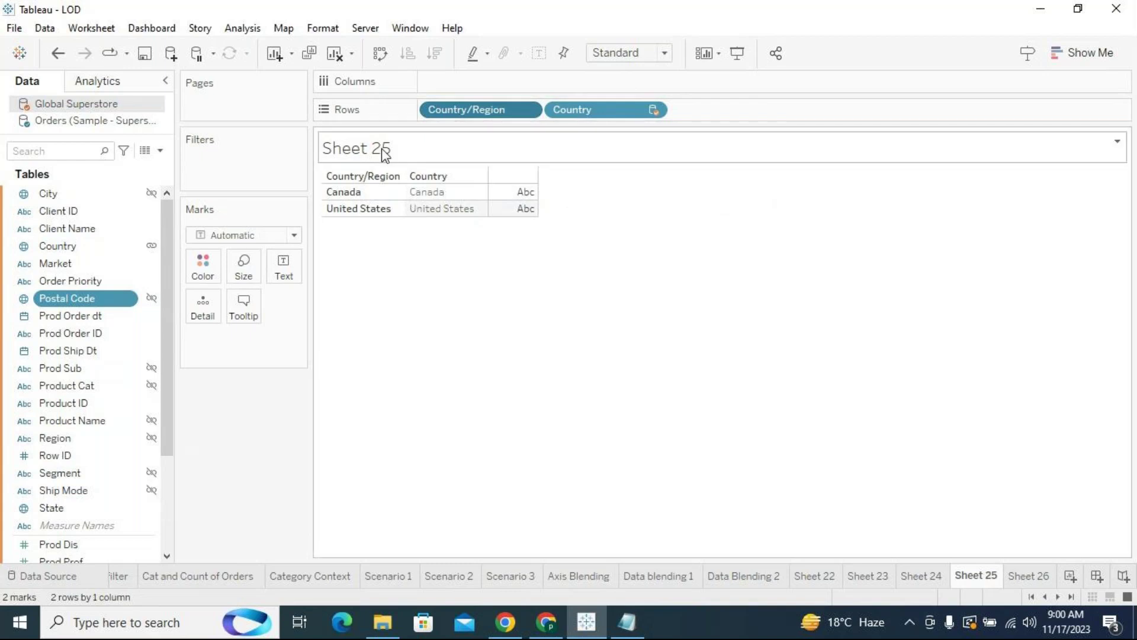
# Step: Check the fields of the primary and secondary sources on Sheet 25, and compare its result with Sheet 26
pyautogui.click(118, 121)
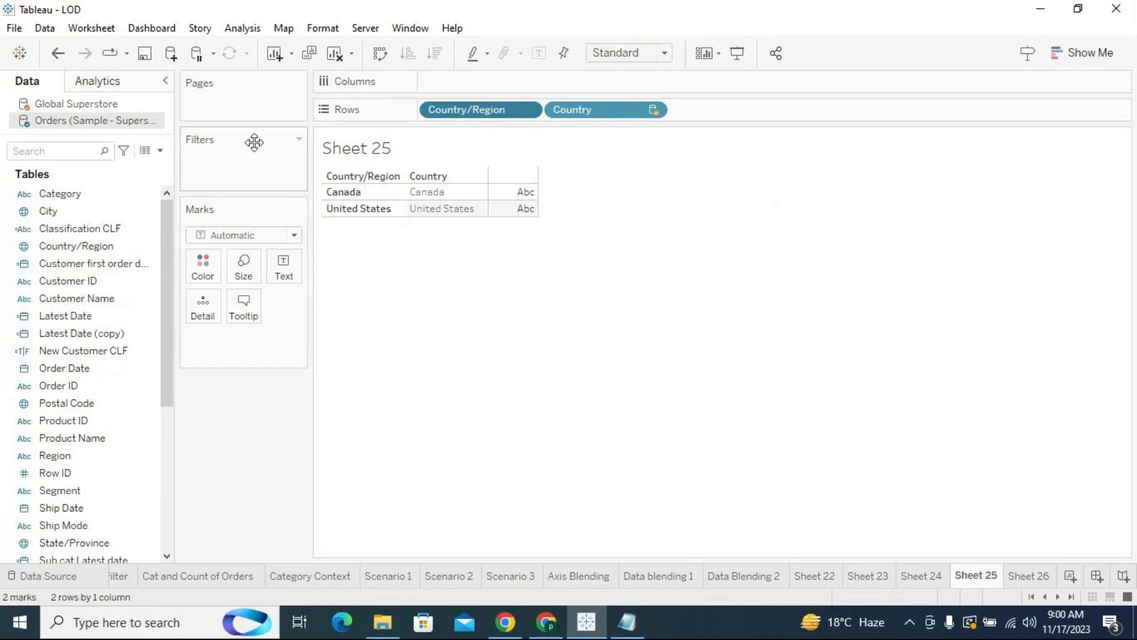
pyautogui.click(114, 106)
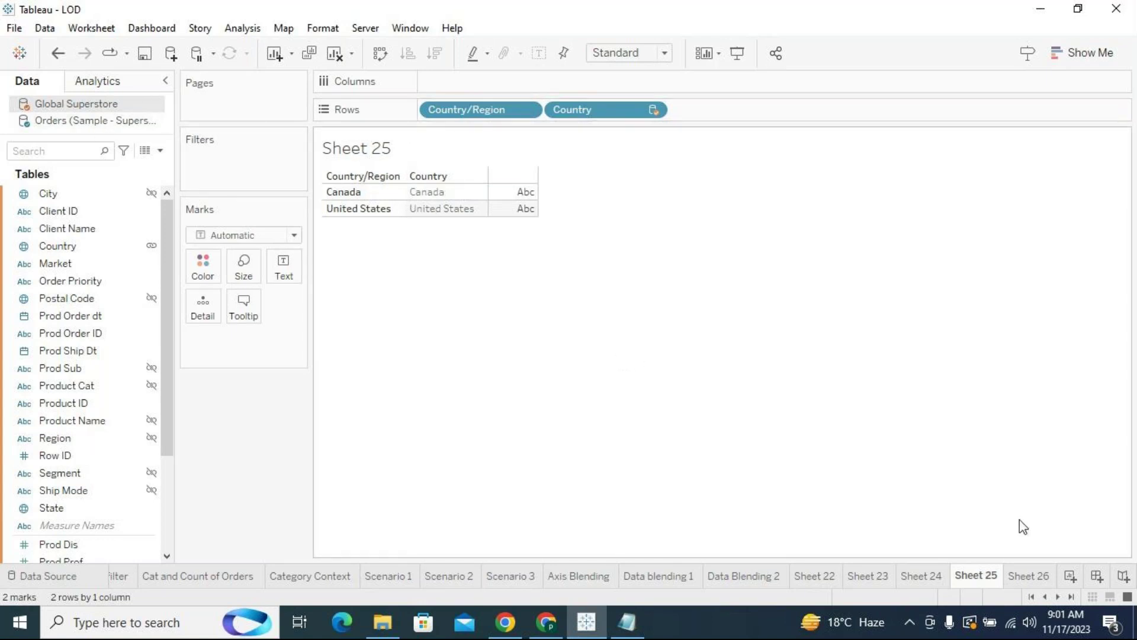
pyautogui.click(1023, 578)
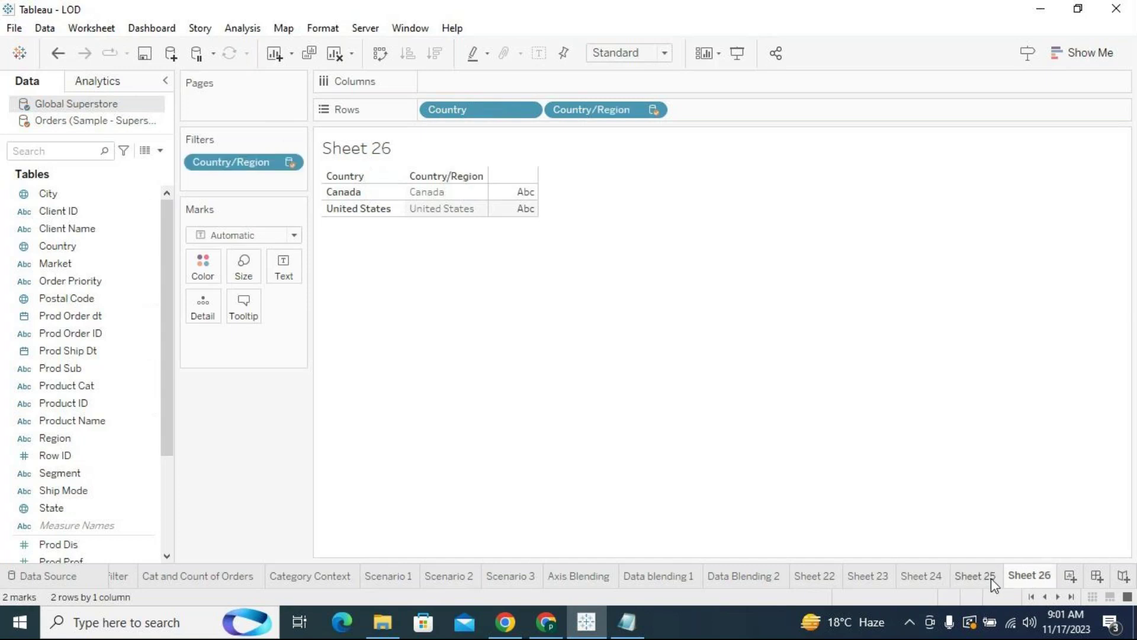
# Step: Duplicate Sheet 26 and remove the Country/Region filter from the copy
pyautogui.click(992, 580)
pyautogui.click(1020, 575)
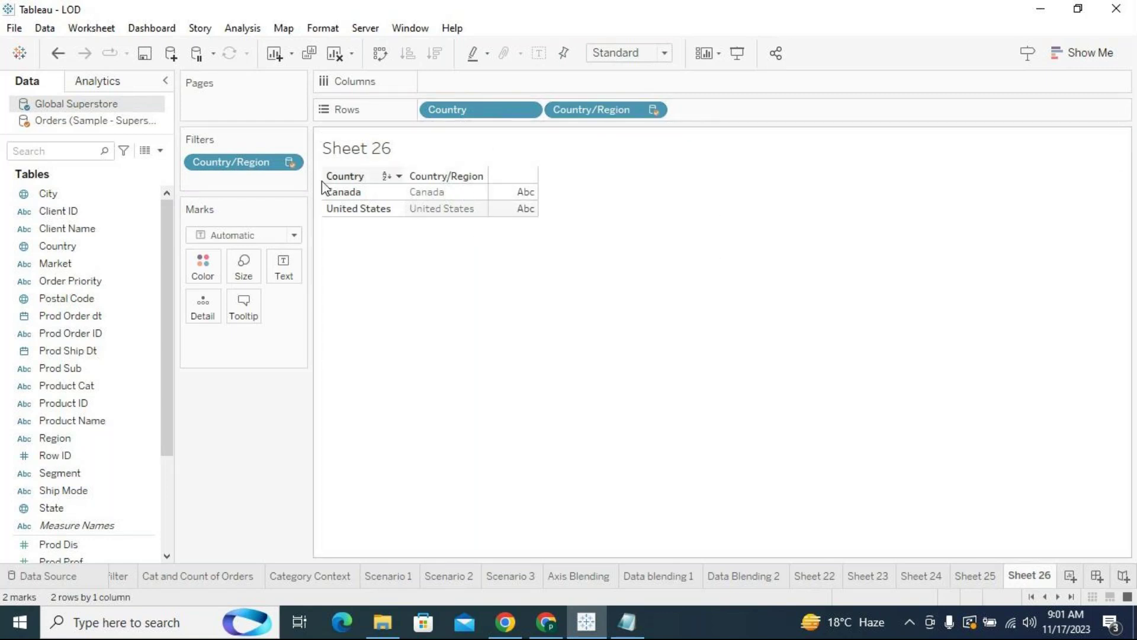
pyautogui.click(974, 577)
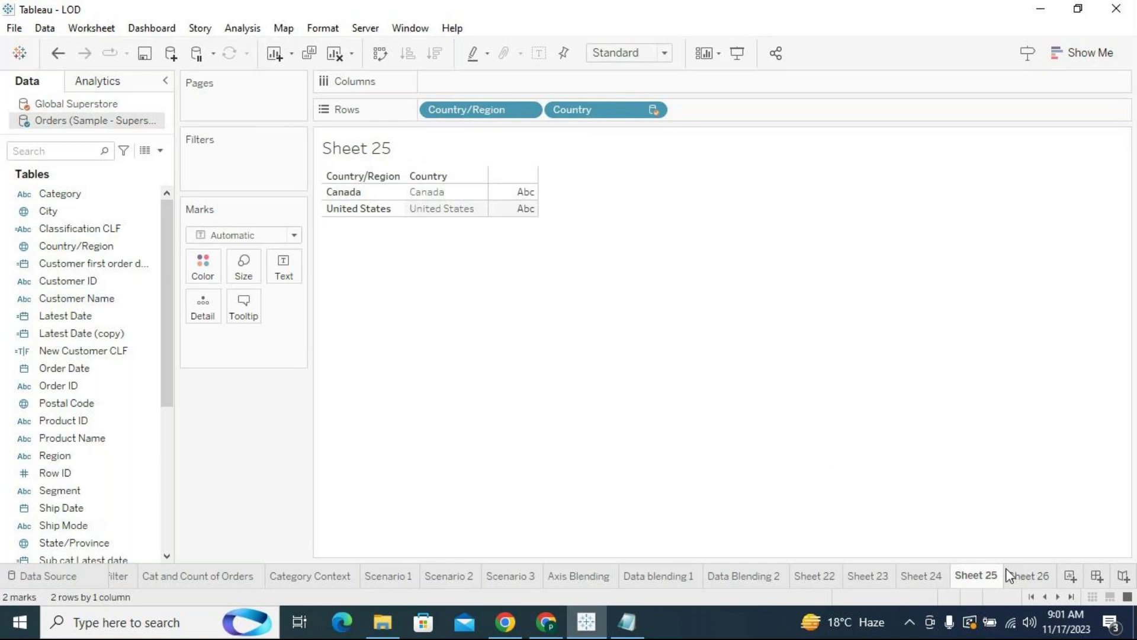
pyautogui.click(1030, 576)
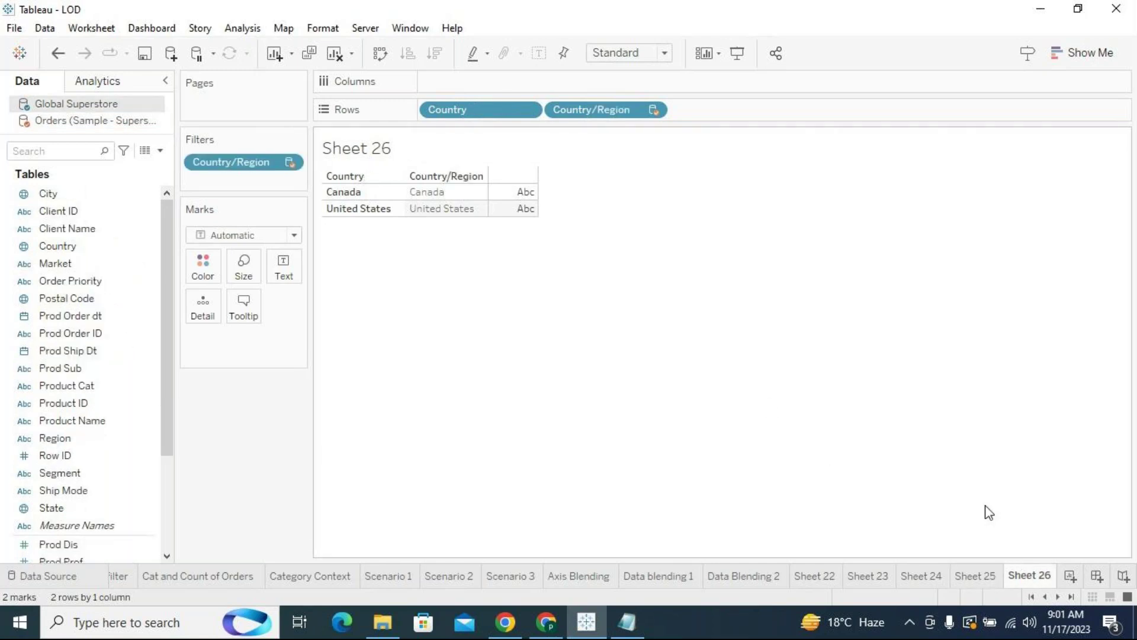
pyautogui.rightClick(1028, 578)
pyautogui.click(1021, 418)
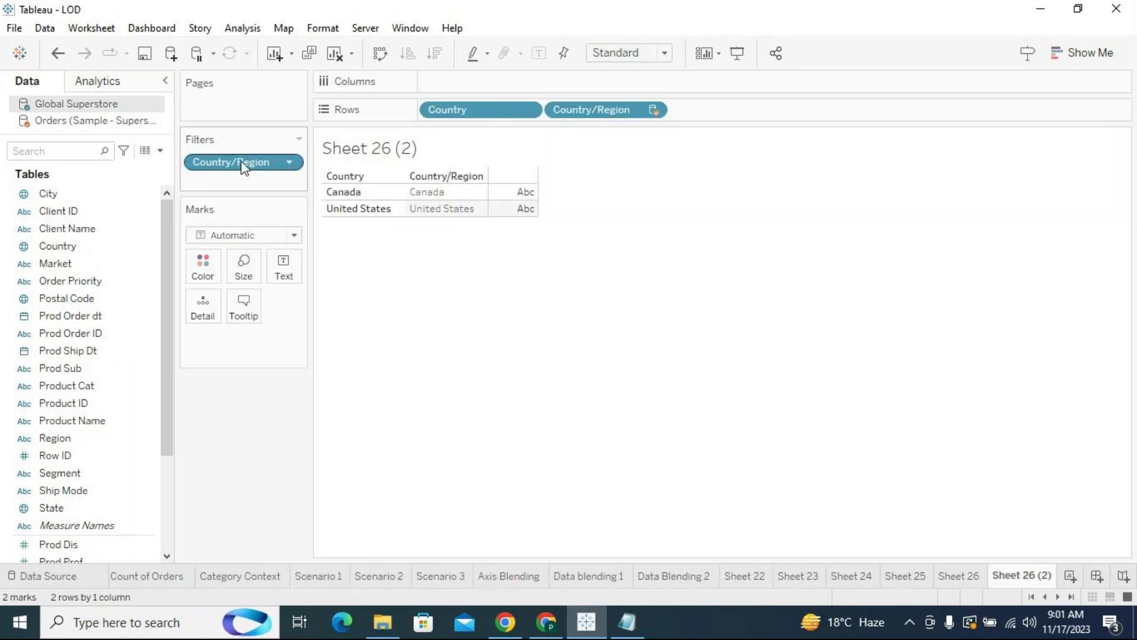
pyautogui.moveTo(243, 167); pyautogui.dragTo(727, 441)
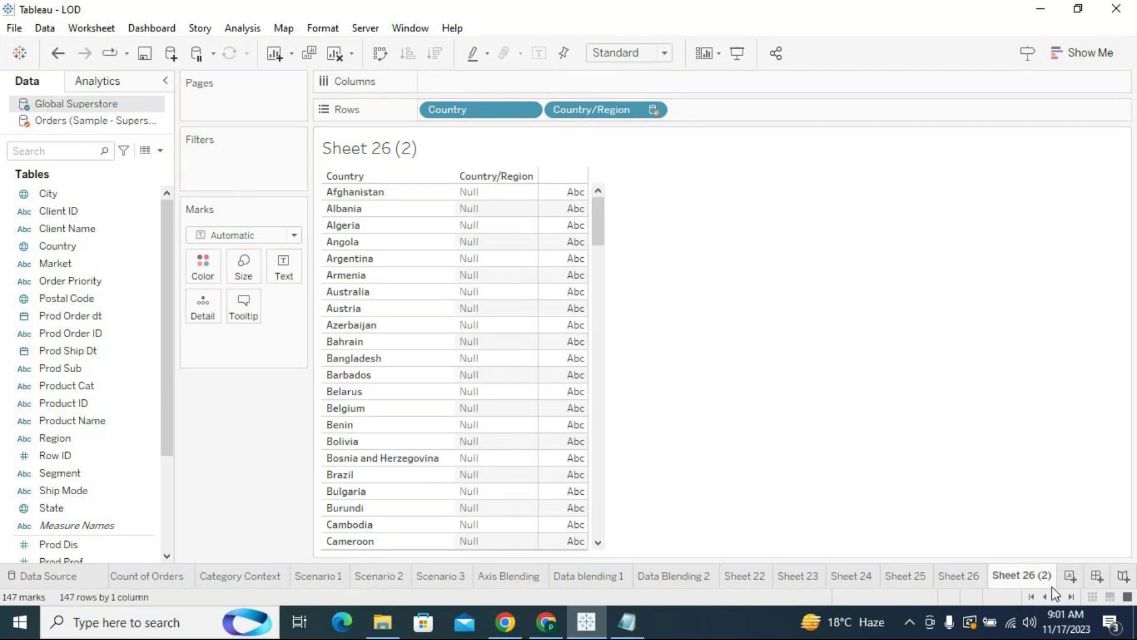
# Step: Rename the duplicated sheet Sheet 26 (2) as "Left Outer Join"
pyautogui.moveTo(1028, 579)
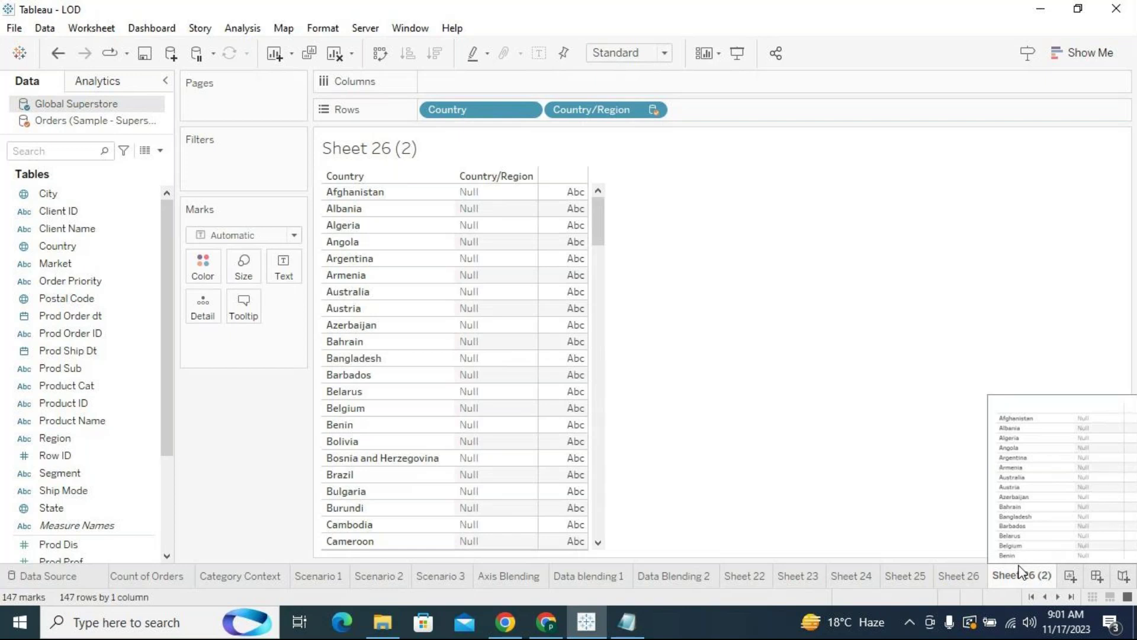
pyautogui.doubleClick(1020, 576)
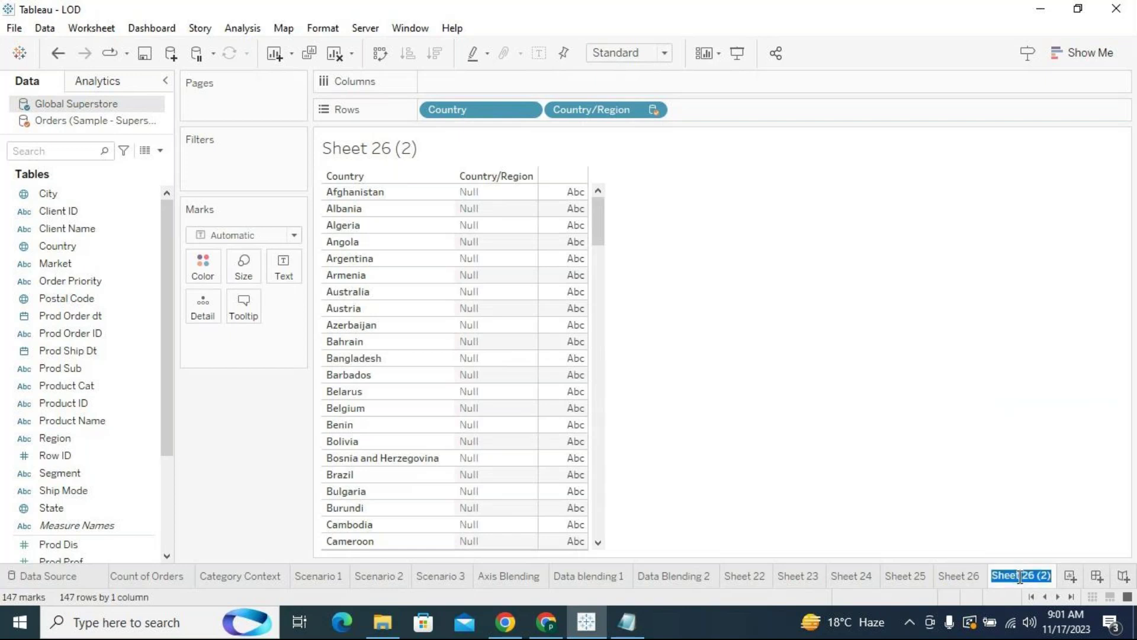
pyautogui.write('Letf')
pyautogui.press('BackSpace')
pyautogui.write('ft Outer Join')
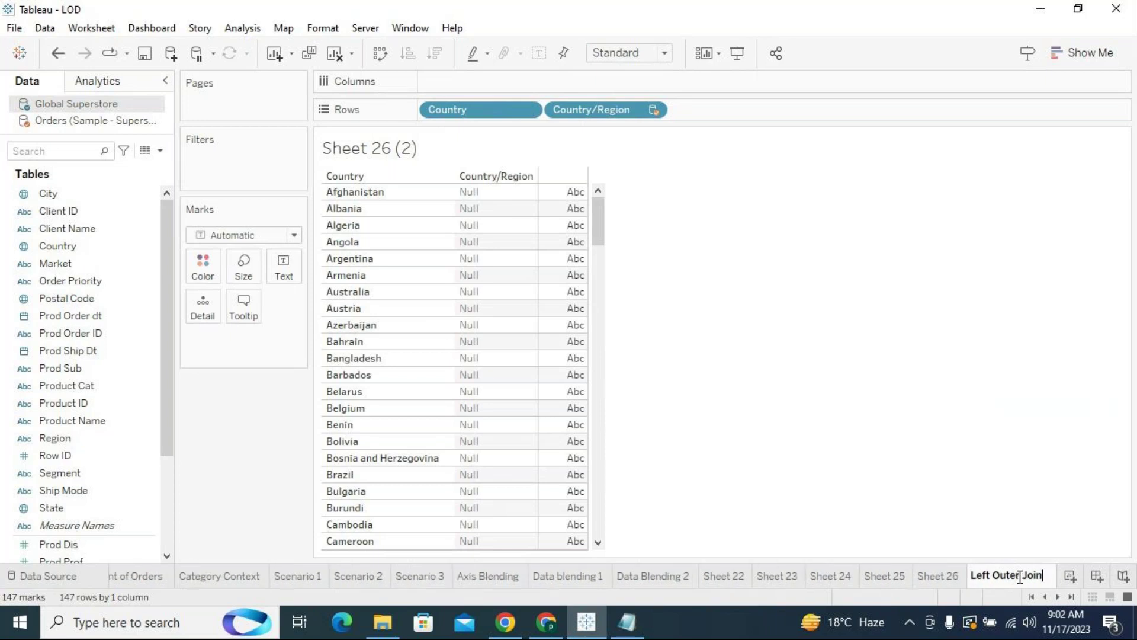
pyautogui.press('Return')
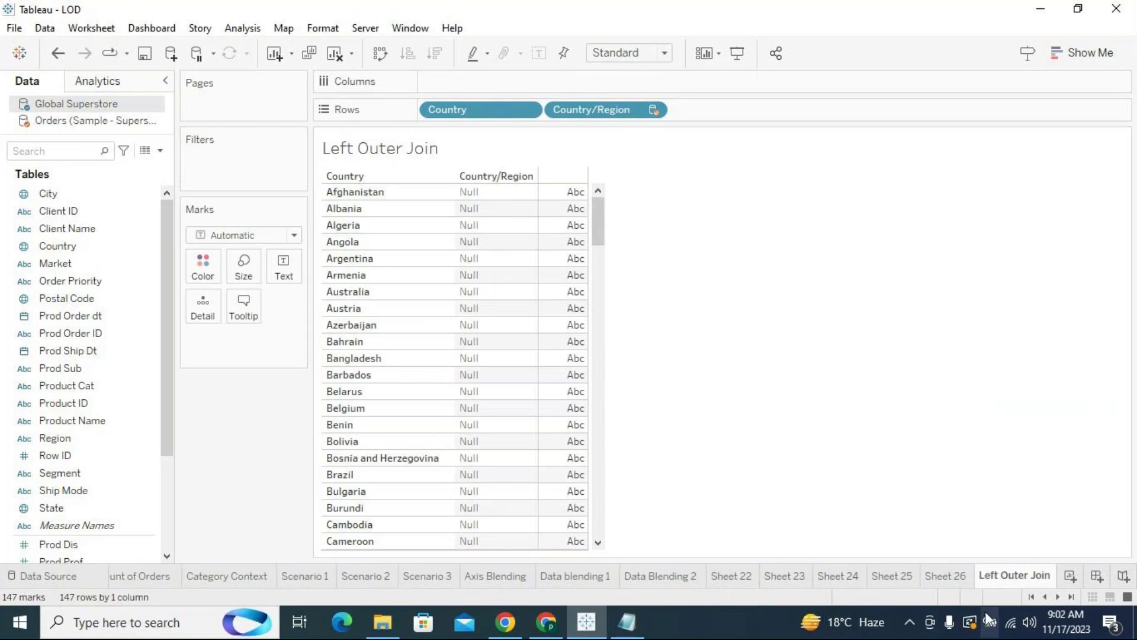
# Step: Rename Sheet 26, which keeps the Country/Region filter, as "Innerjoin"
pyautogui.click(943, 575)
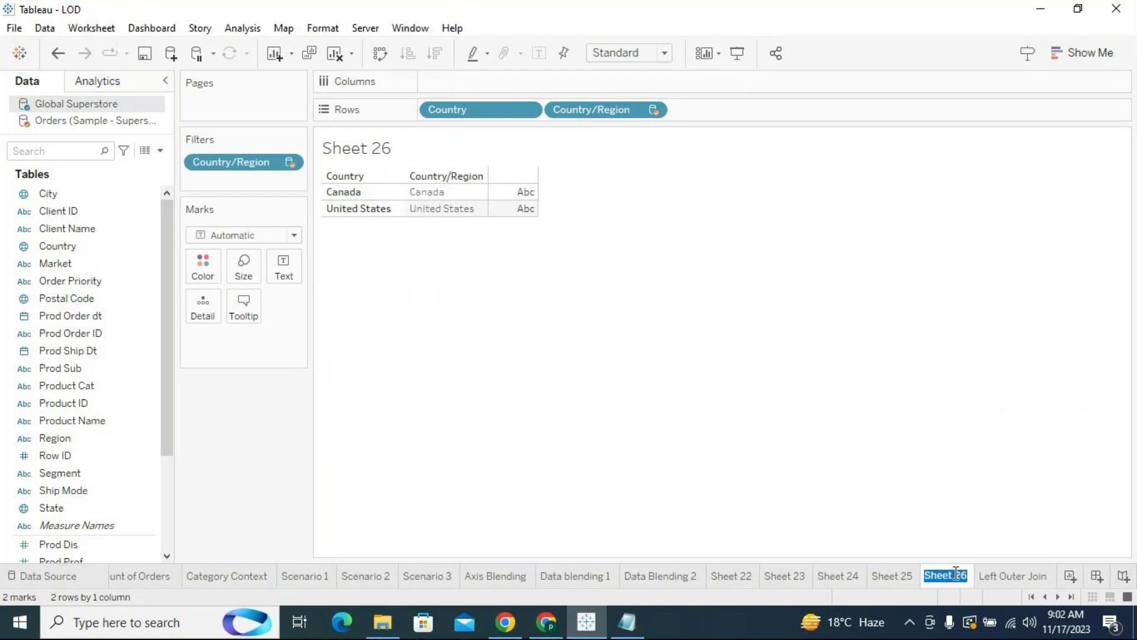
pyautogui.write('Innerjoin')
pyautogui.press('Return')
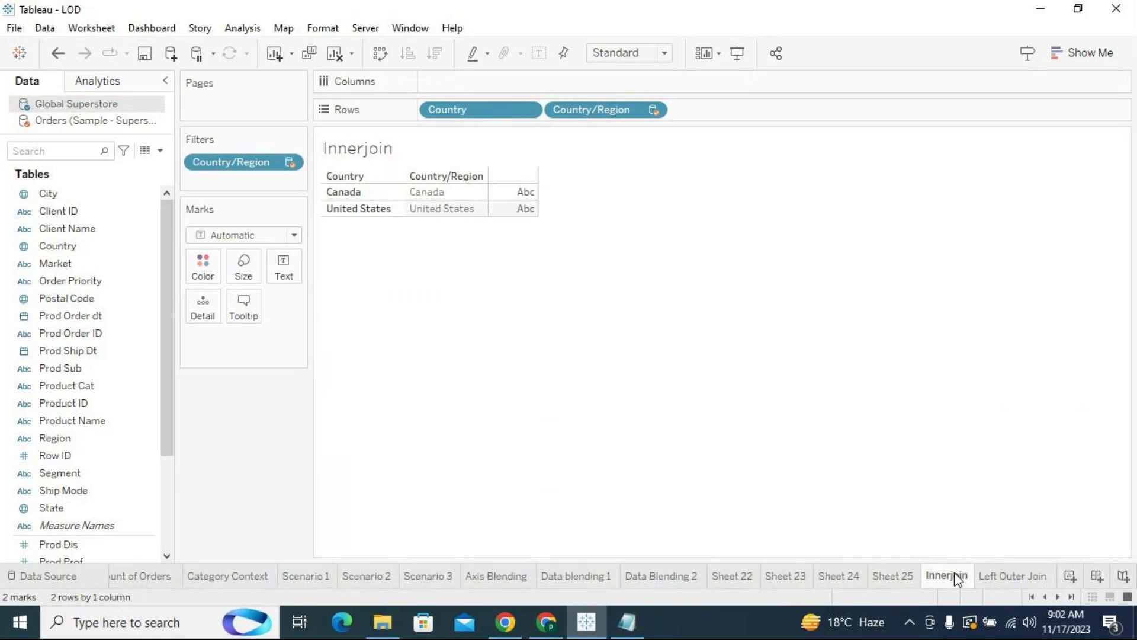
# Step: Move Sheet 25 behind the Left Outer Join sheet and rename it "Right Outer"
pyautogui.click(901, 578)
pyautogui.moveTo(886, 577); pyautogui.dragTo(1036, 578)
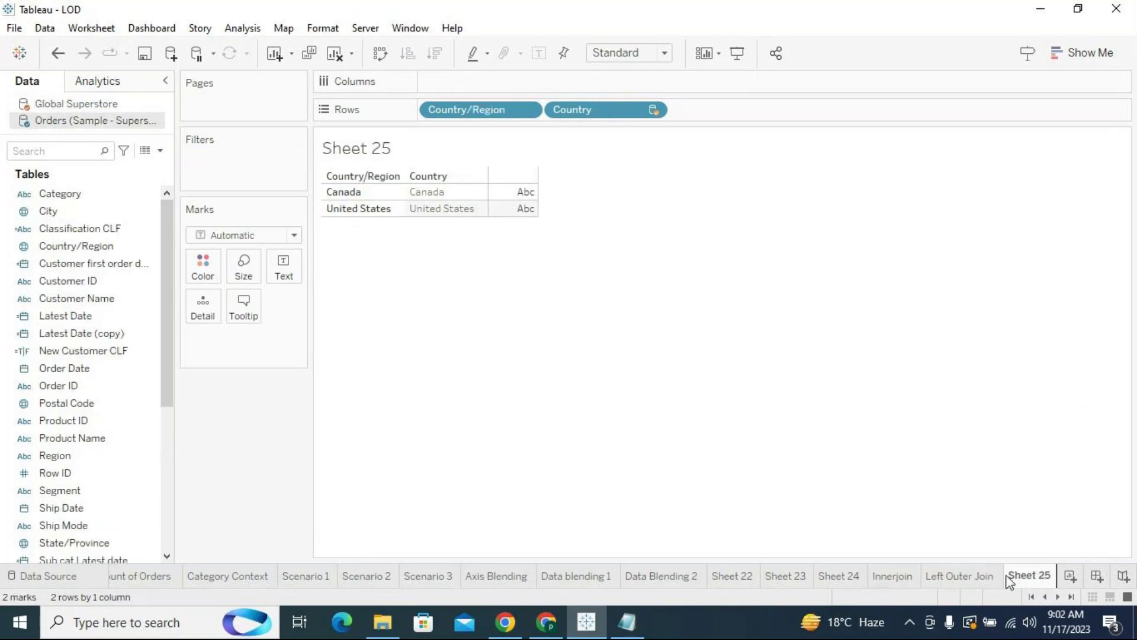
pyautogui.click(971, 578)
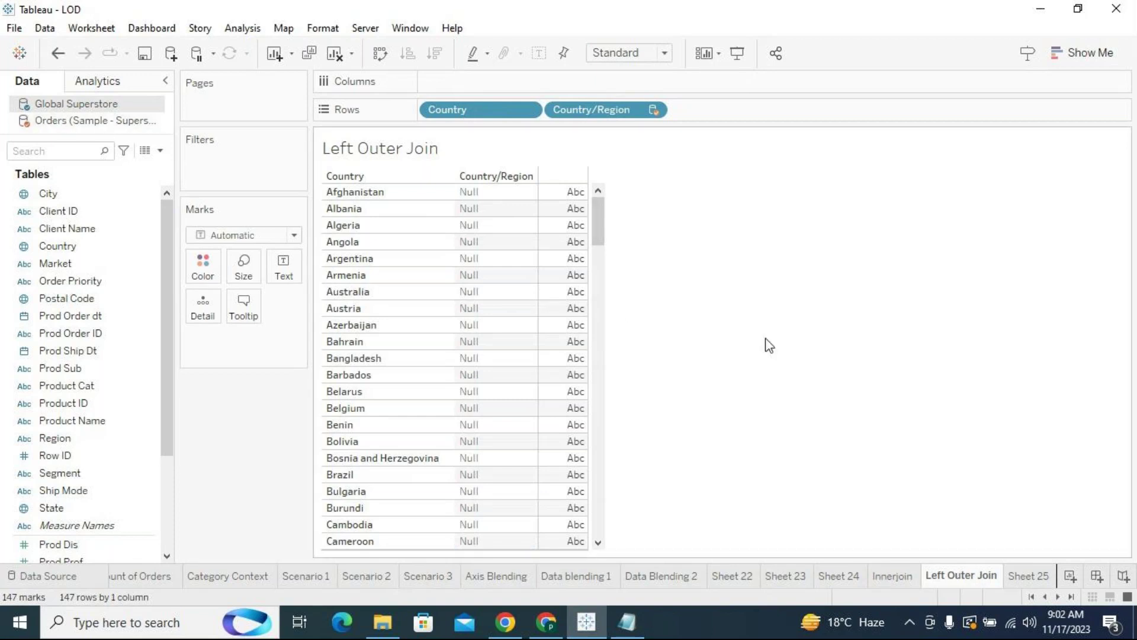
pyautogui.click(1022, 575)
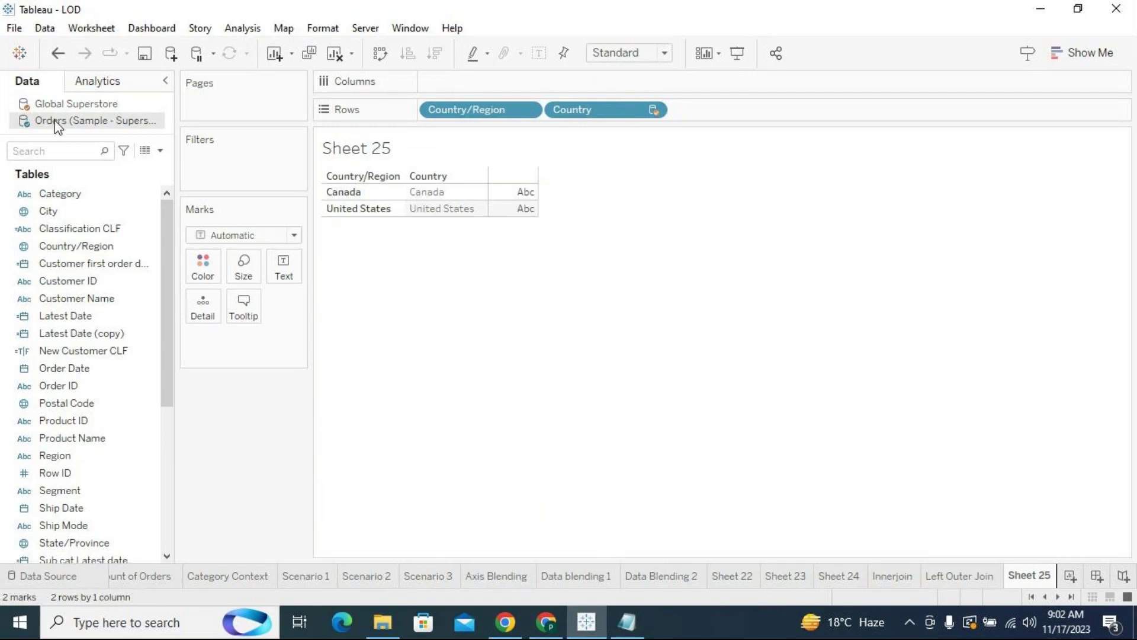
pyautogui.click(55, 104)
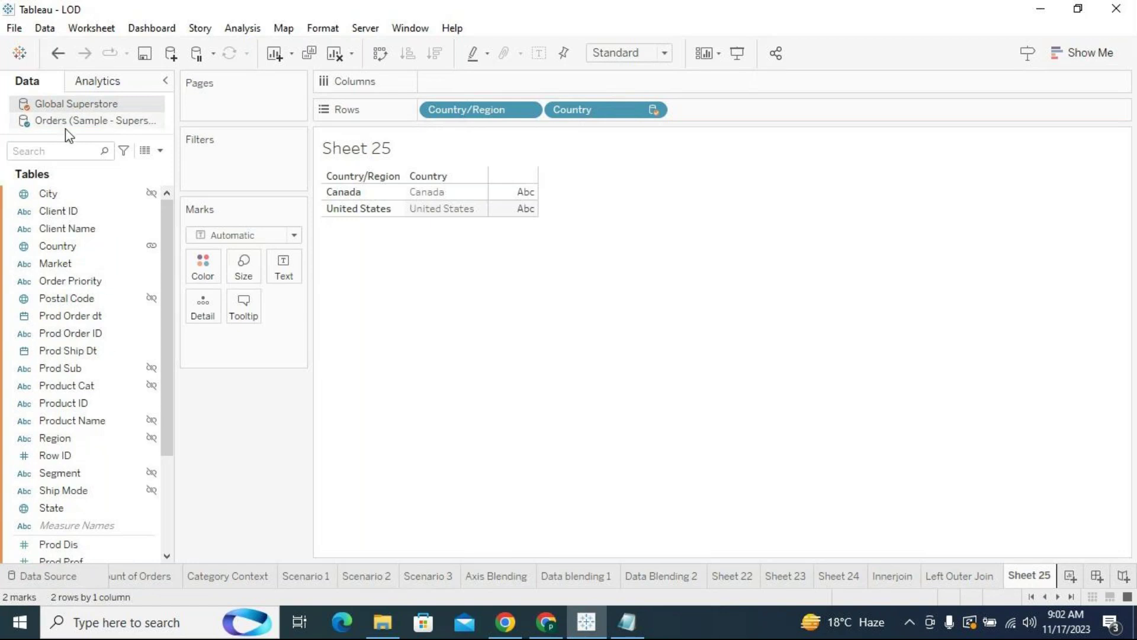
pyautogui.doubleClick(1024, 576)
pyautogui.write('Right Outer')
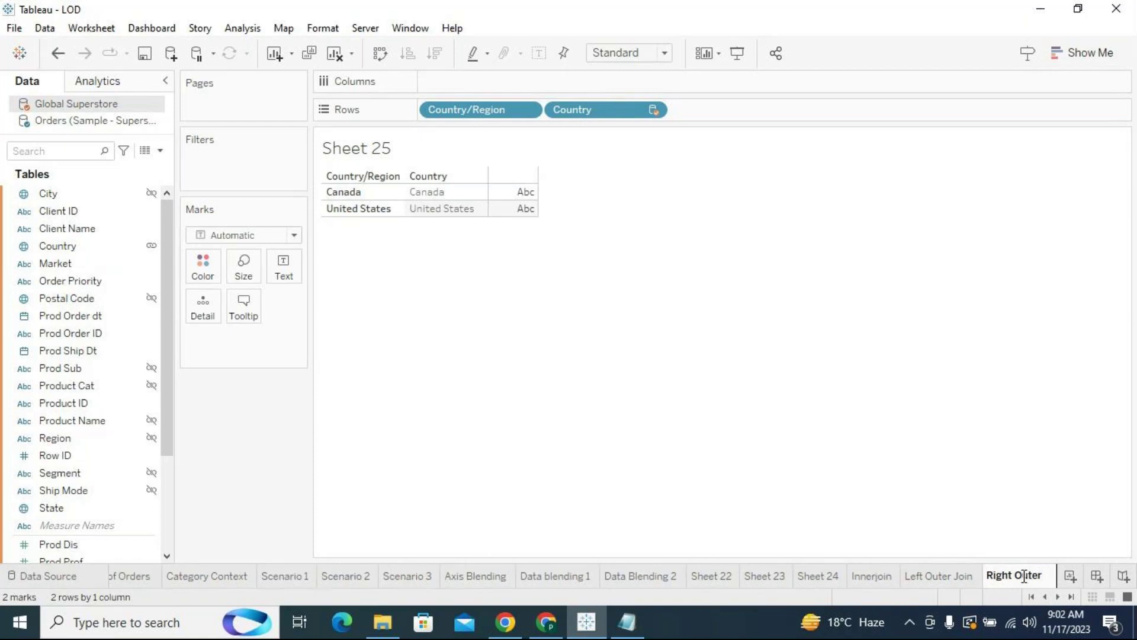
pyautogui.press('Return')
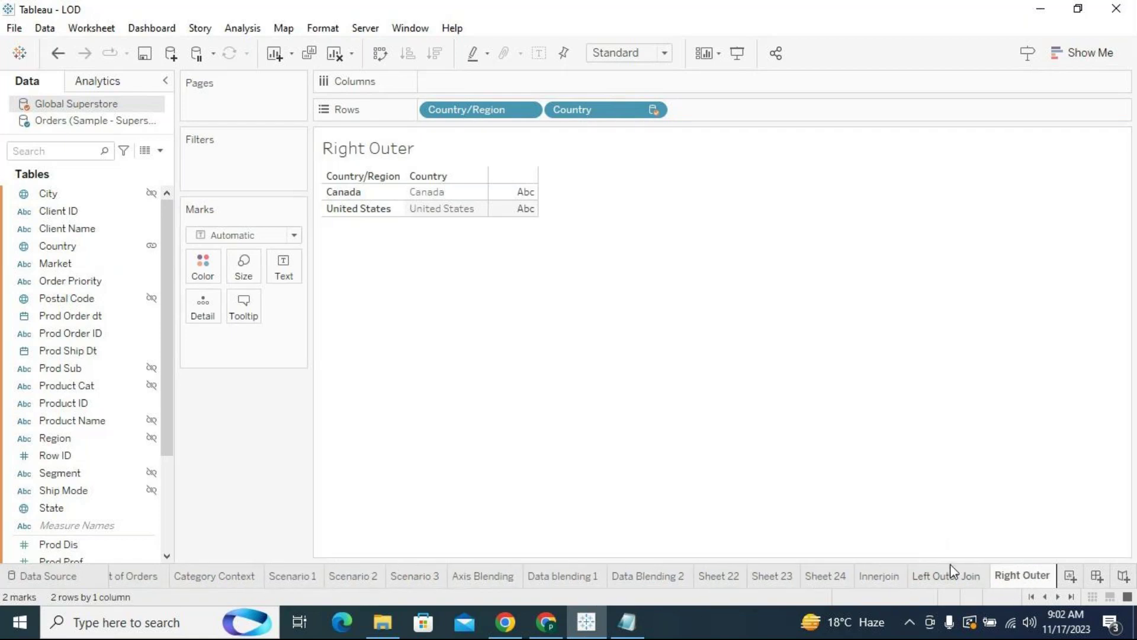
# Step: Examine the Global Superstore and Orders source fields on the Left Outer Join sheet against its Country and Country/Region columns
pyautogui.click(972, 576)
pyautogui.click(1008, 576)
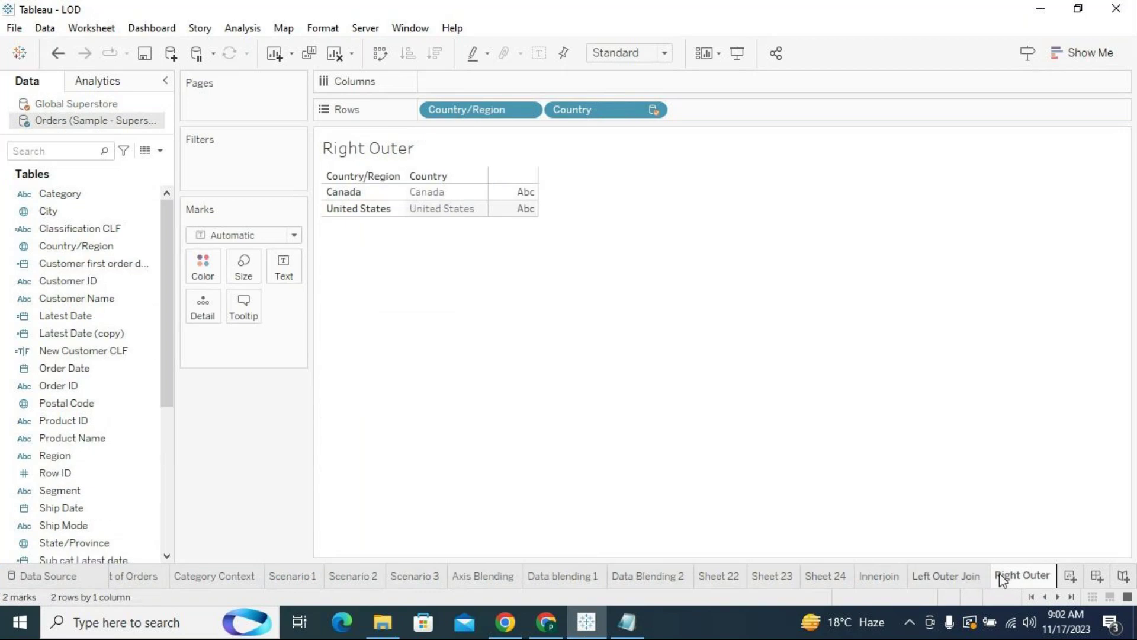
pyautogui.click(949, 576)
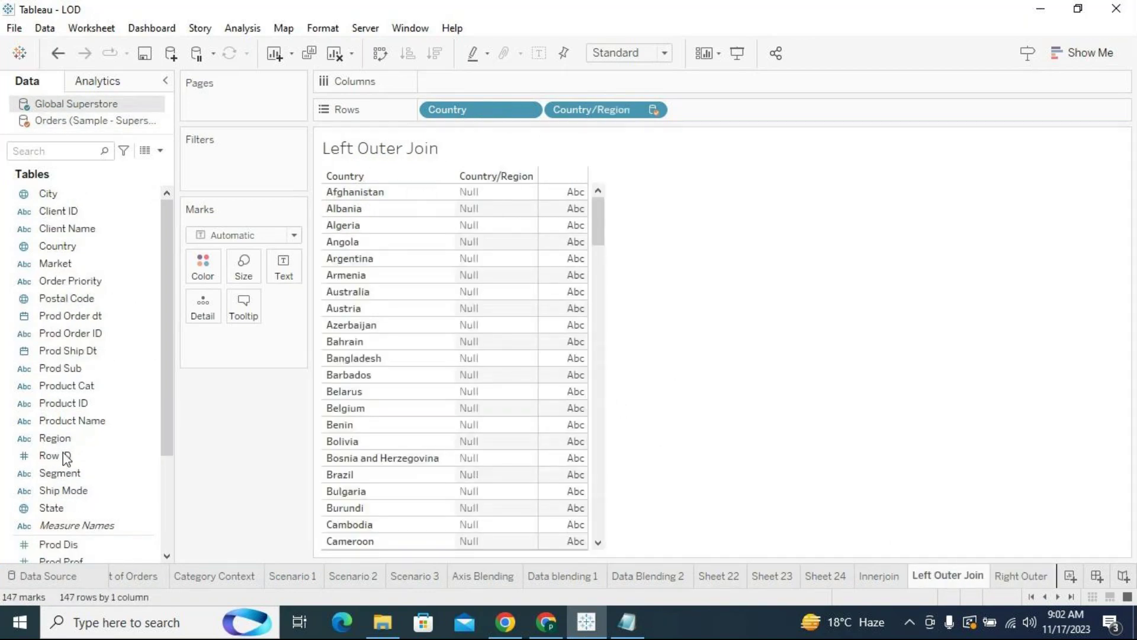
pyautogui.click(141, 252)
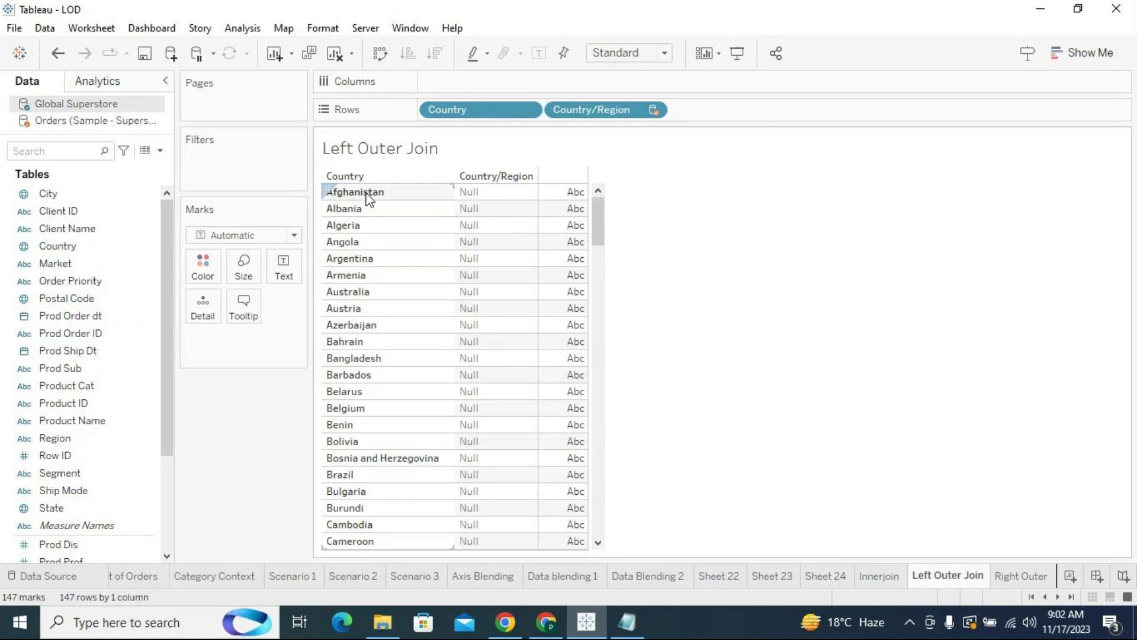
pyautogui.click(124, 119)
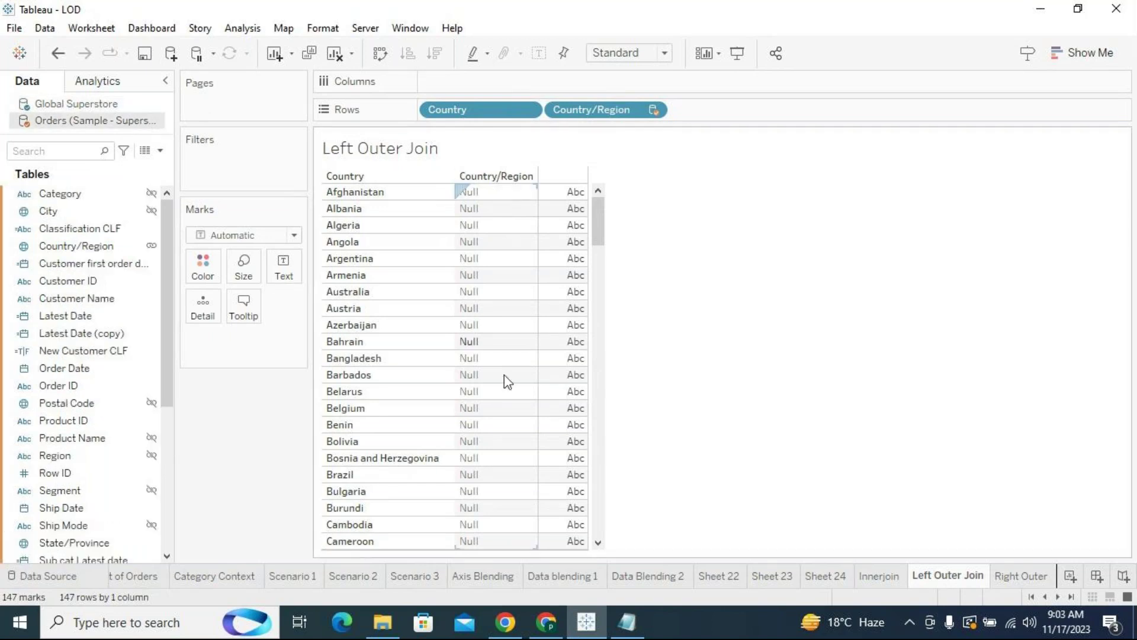
pyautogui.click(94, 104)
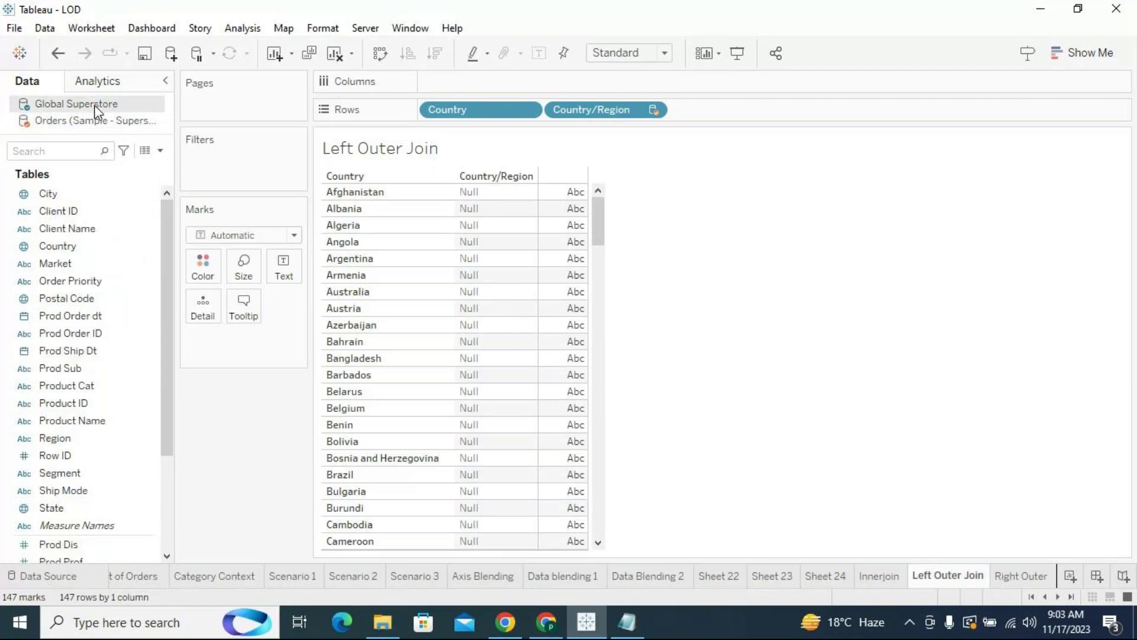
# Step: Compare the country rows and primary data source of the Right Outer sheet with those of the Left Outer Join sheet
pyautogui.click(1004, 577)
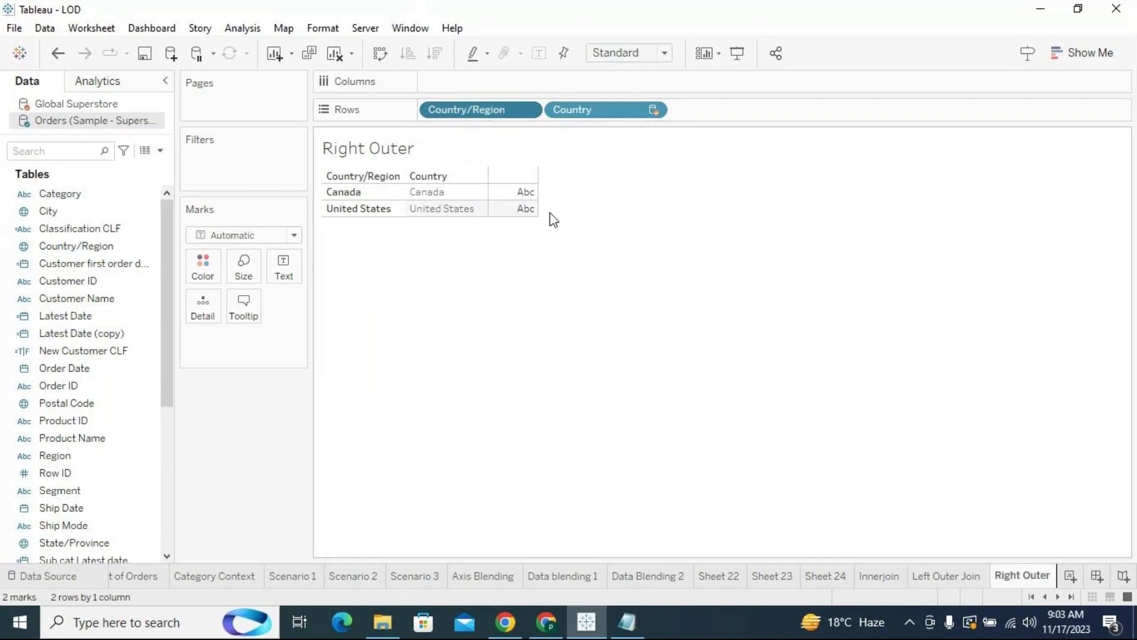
pyautogui.moveTo(419, 236); pyautogui.dragTo(440, 195)
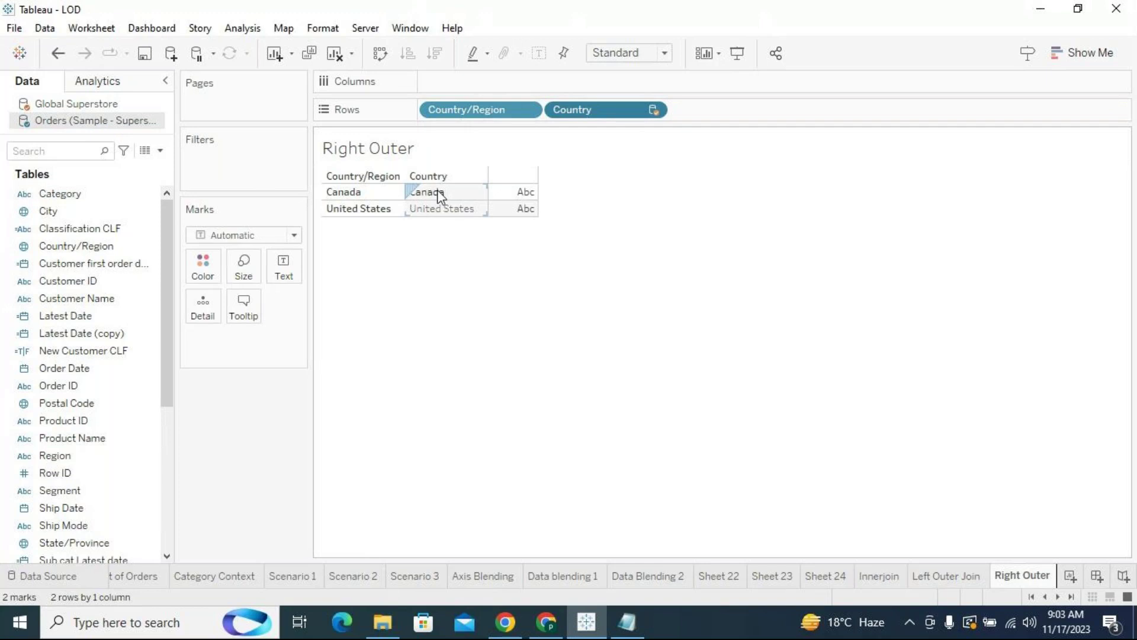
pyautogui.click(985, 578)
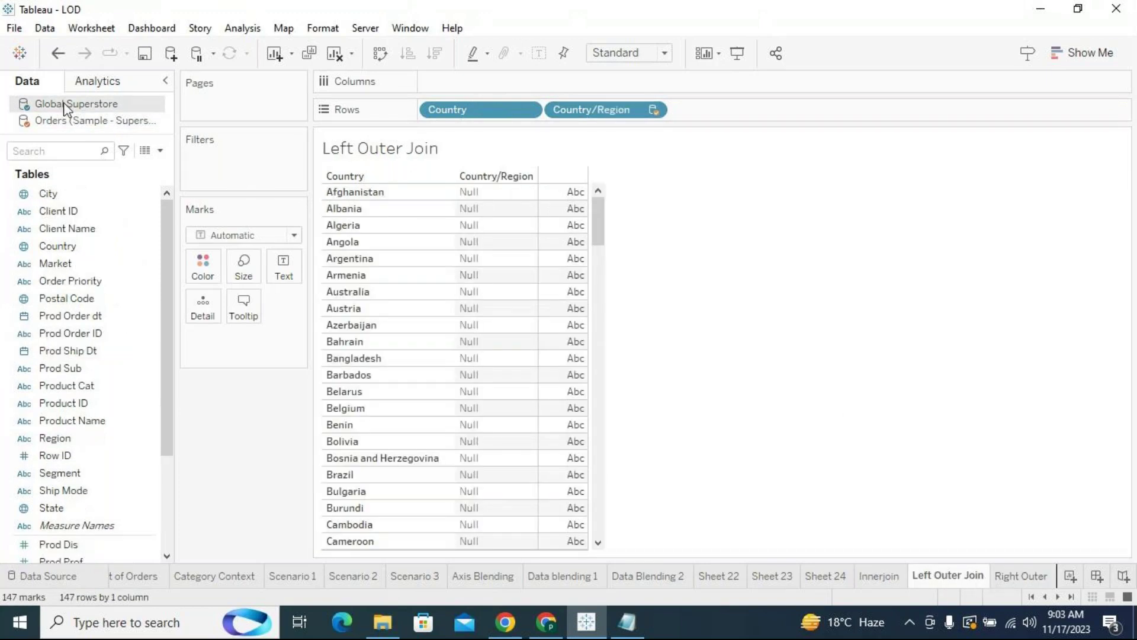
pyautogui.click(1041, 579)
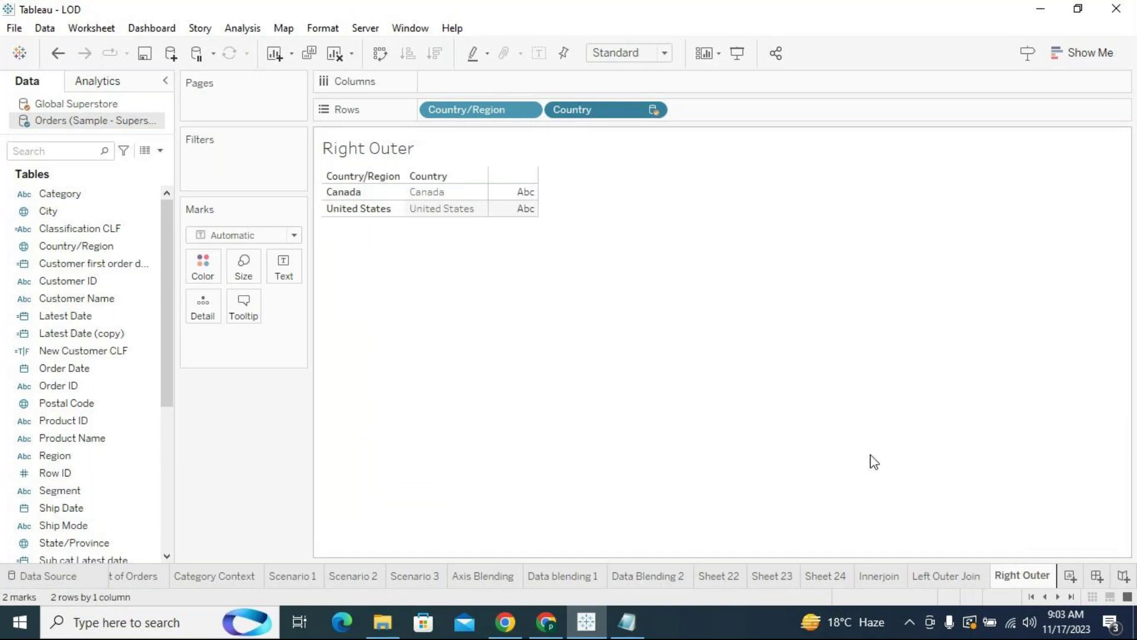
pyautogui.click(966, 576)
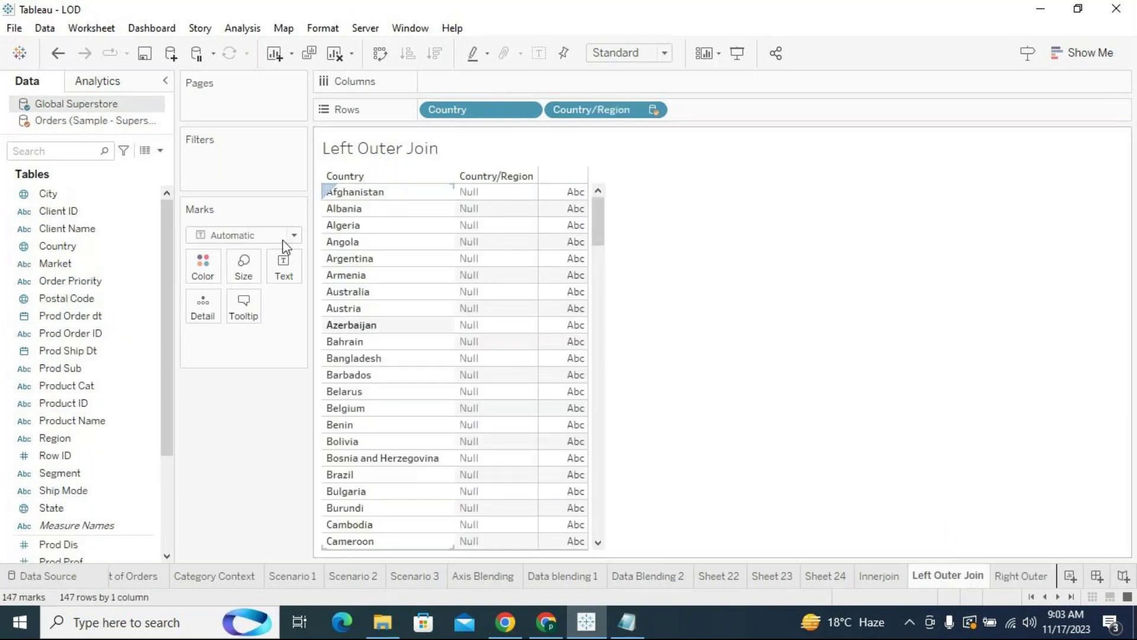
pyautogui.click(1022, 575)
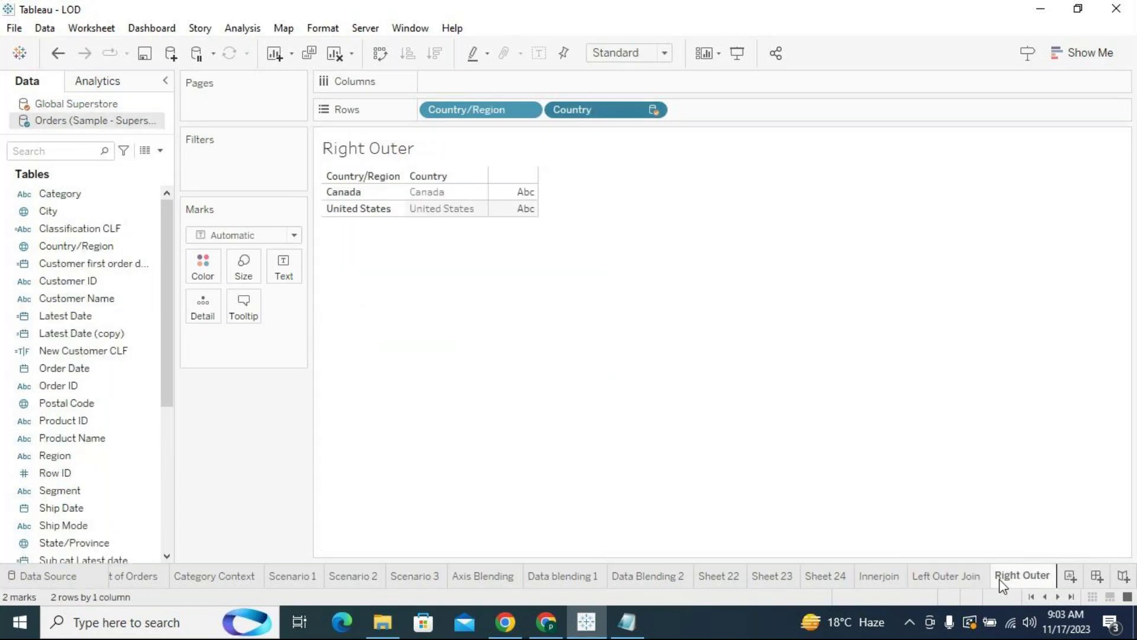
pyautogui.click(972, 578)
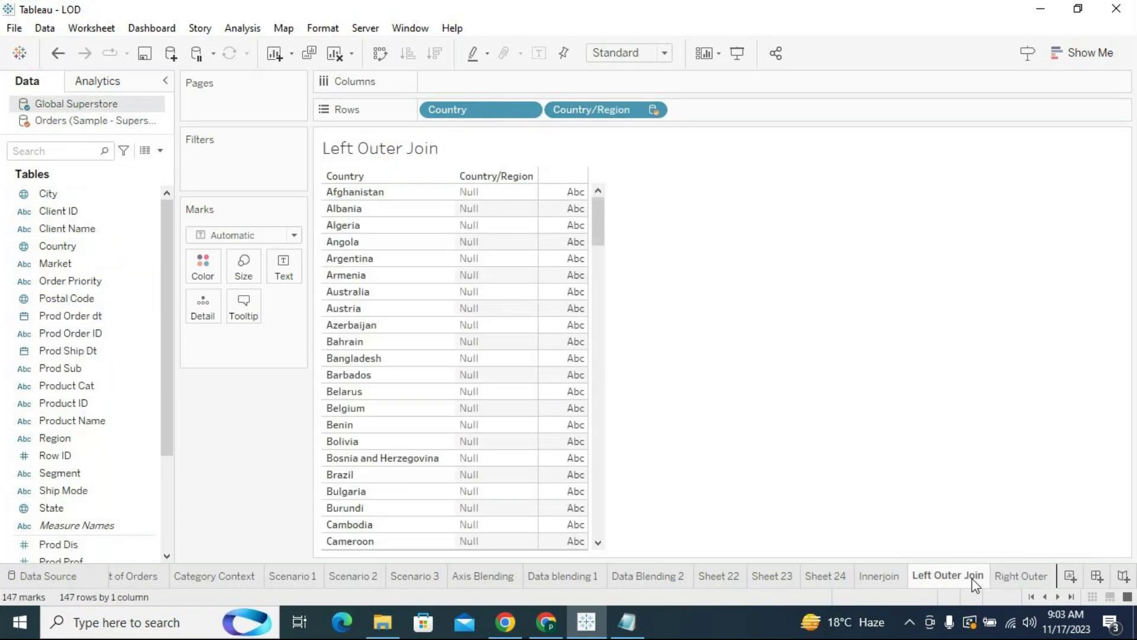
pyautogui.click(1014, 578)
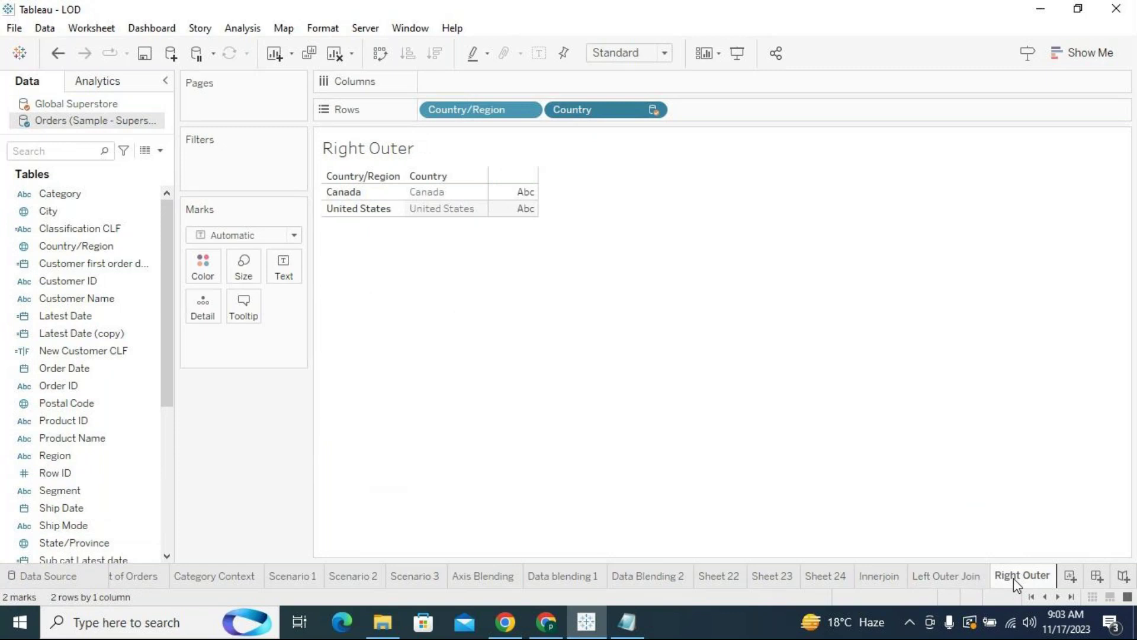
pyautogui.click(956, 577)
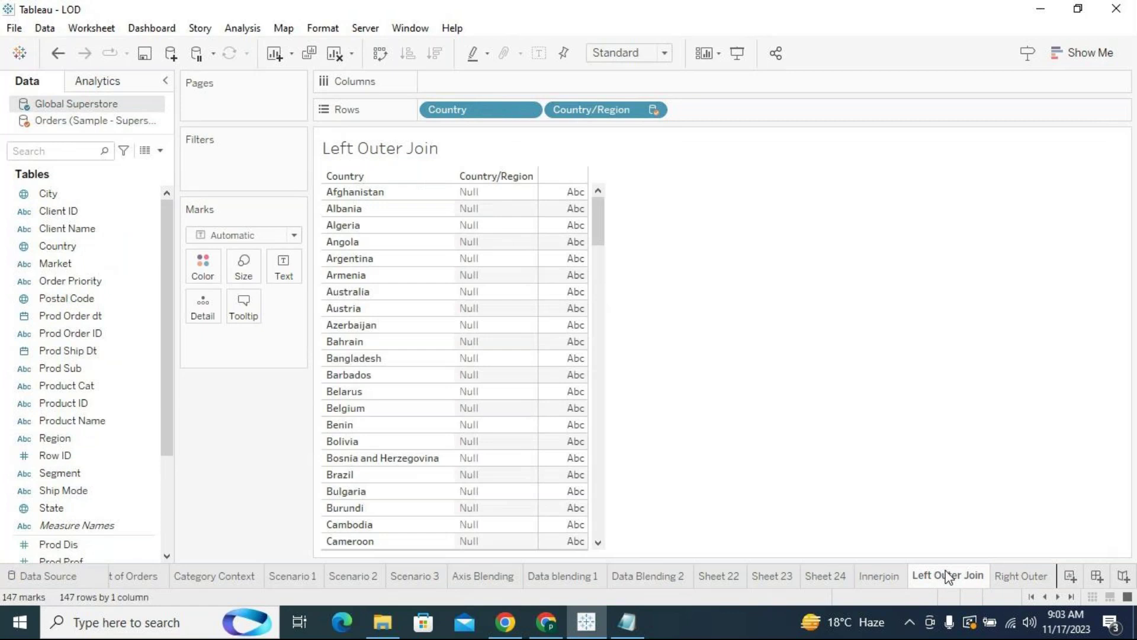
pyautogui.click(1014, 574)
# Step: Switch to the Notepad notes and, below the Inner Join line, write "-> By swaping primary to secondary and vice versa we can perform let outer and"
pyautogui.click(629, 627)
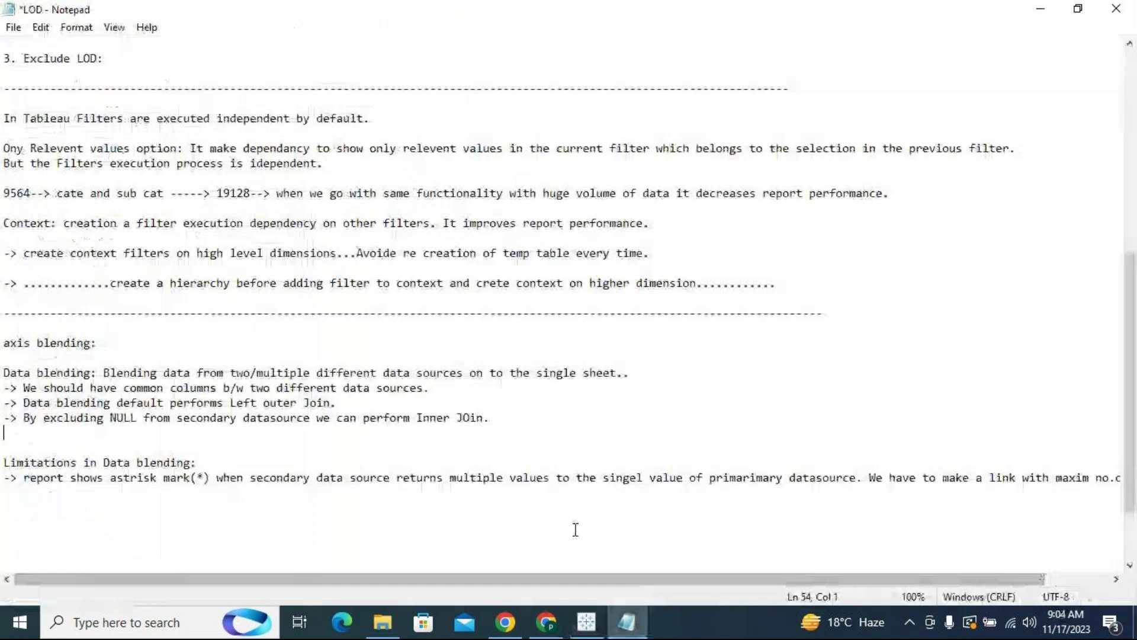
pyautogui.click(501, 420)
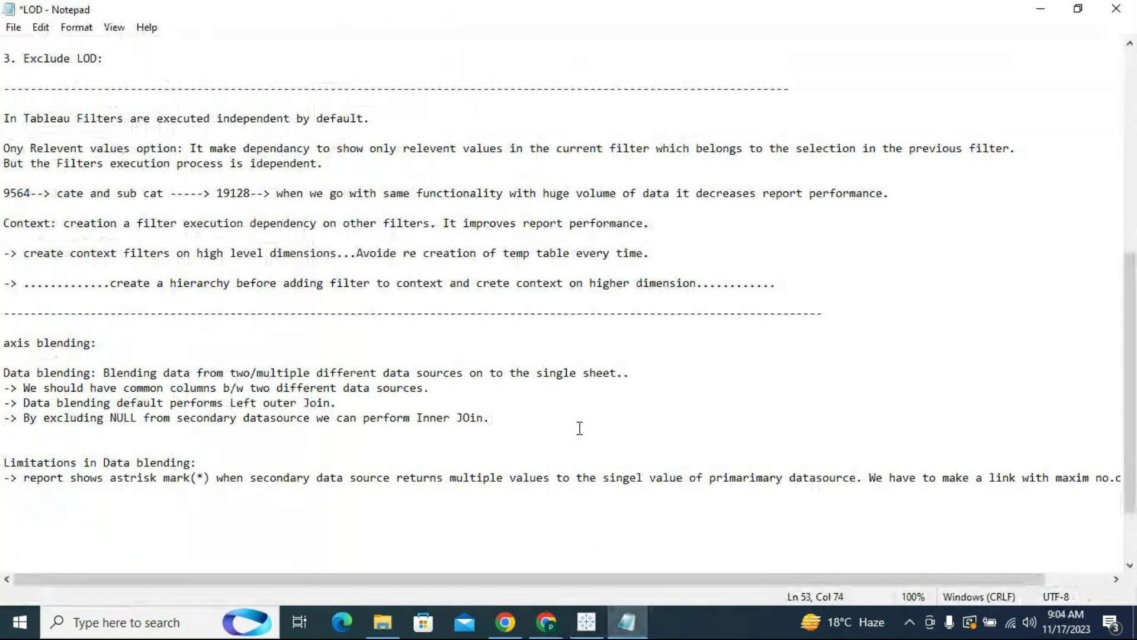
pyautogui.press('Return')
pyautogui.write('-')
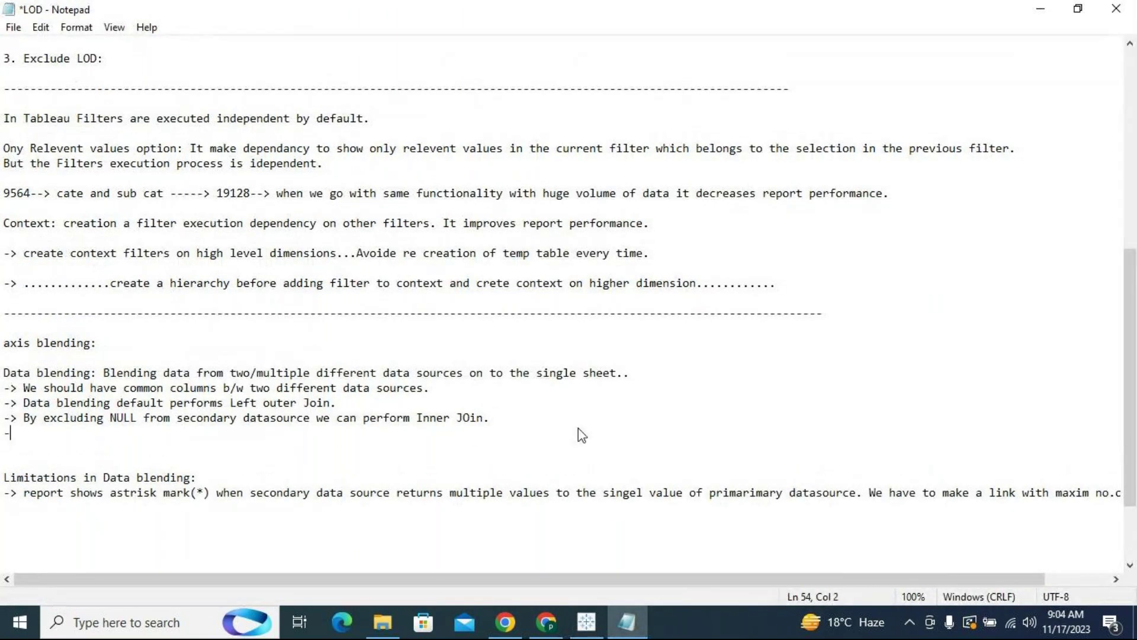
pyautogui.write('> By swaping 1')
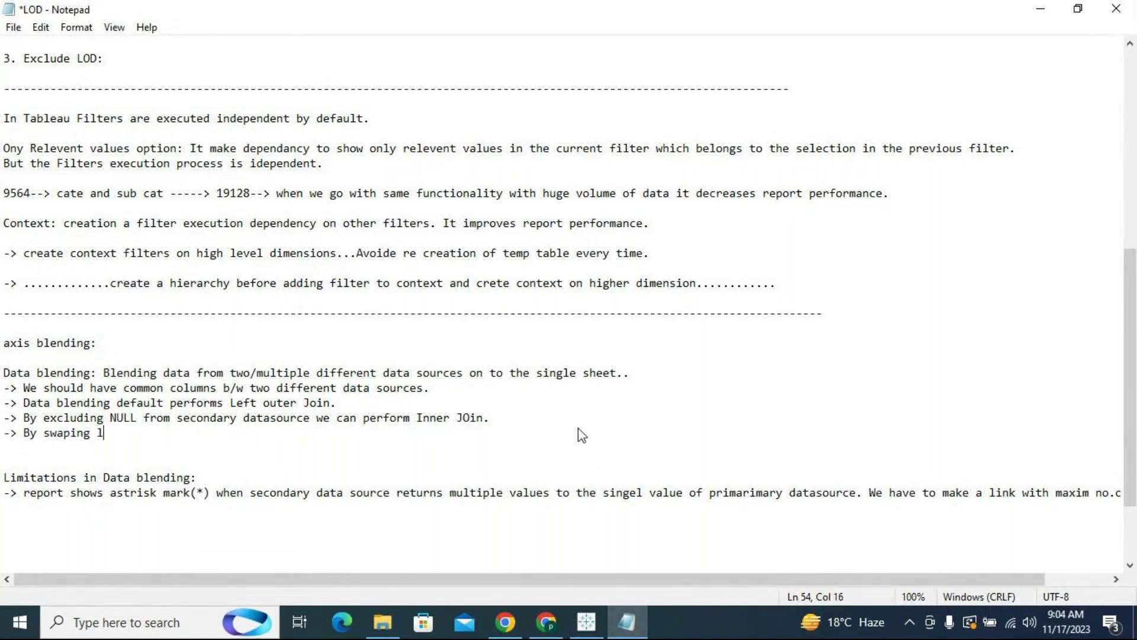
pyautogui.press('BackSpace')
pyautogui.write('primary to secondary')
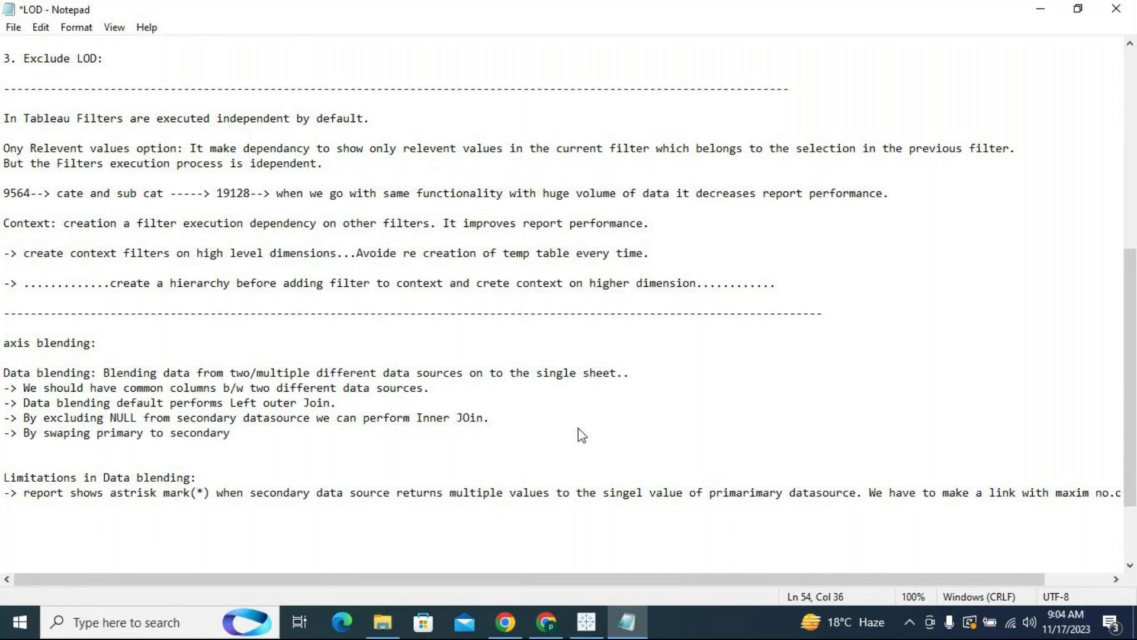
pyautogui.write(' and vice versa we can co')
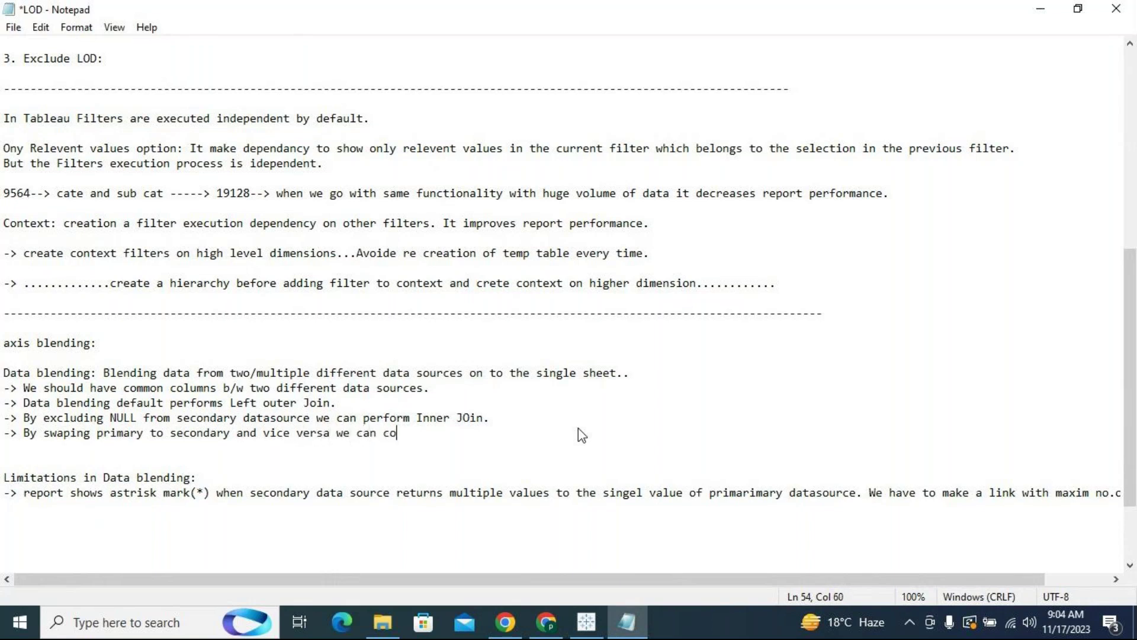
pyautogui.press('BackSpace')
pyautogui.press('BackSpace')
pyautogui.write('perform let outer and ')
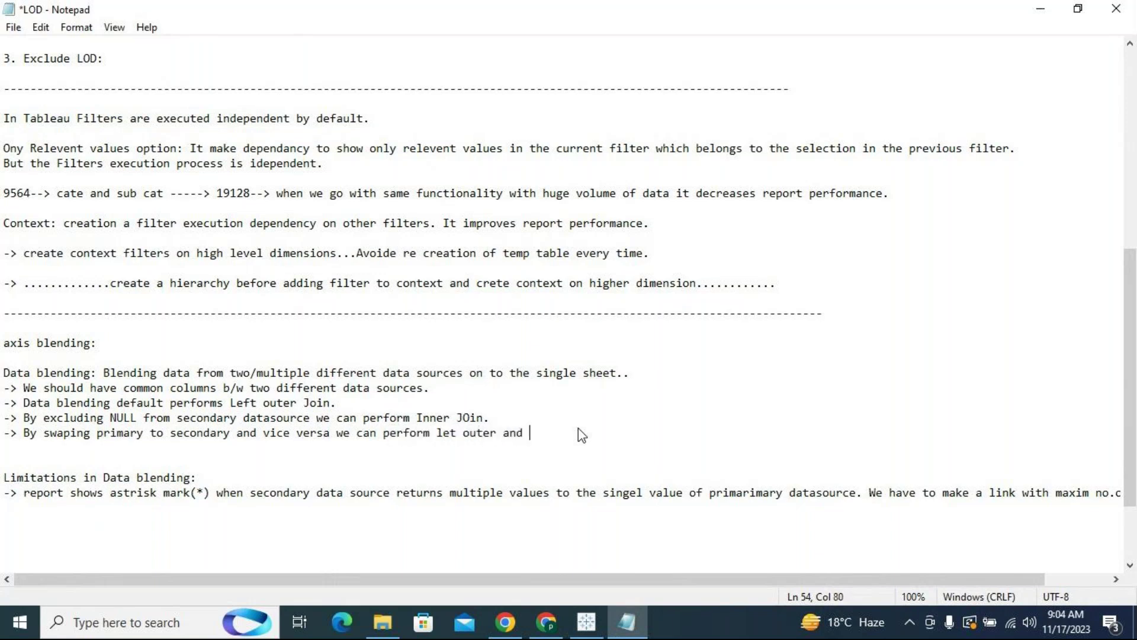
# Step: Complete the note line with "right outer joins in data blending.-> full outer is not possible." and start a new line
pyautogui.write('ri')
pyautogui.write('er joins in ta')
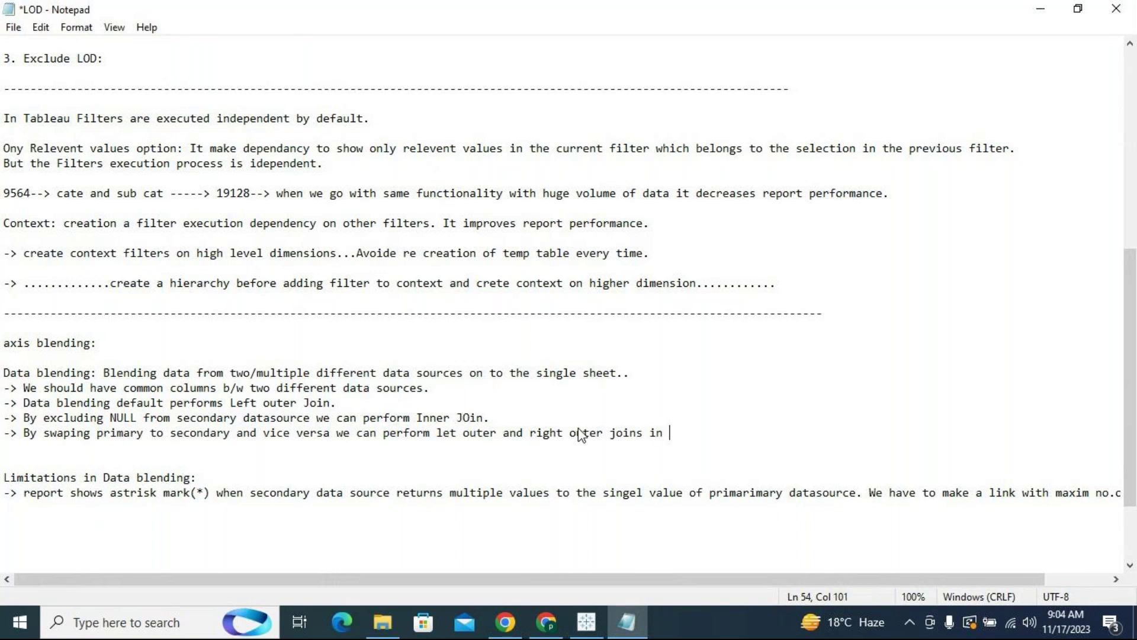
pyautogui.press('BackSpace')
pyautogui.press('BackSpace')
pyautogui.write('data blending.')
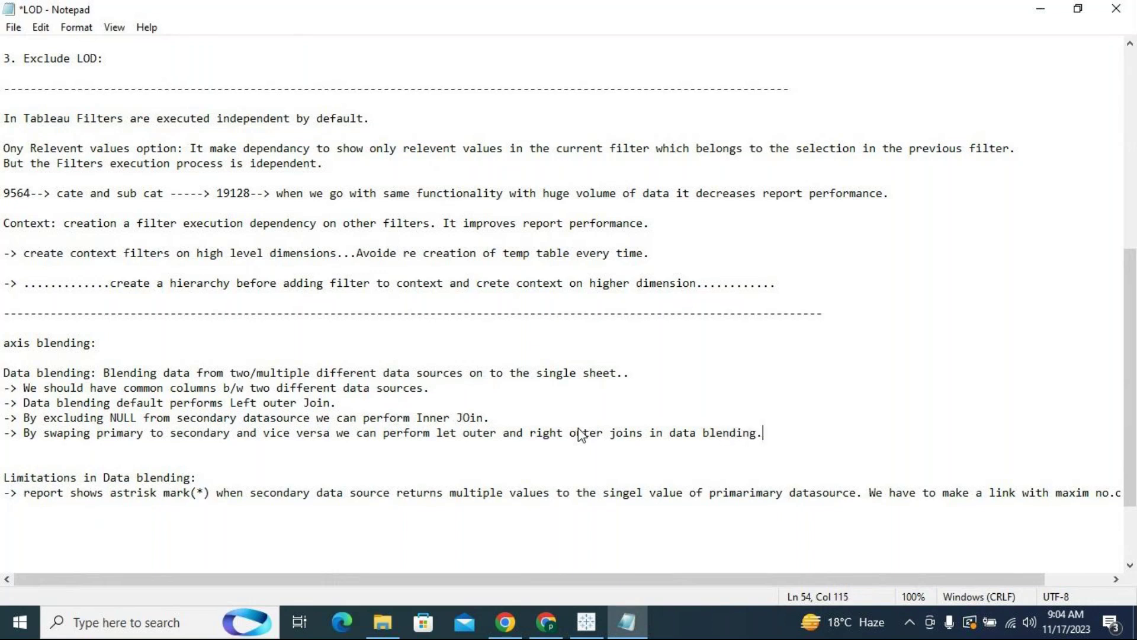
pyautogui.write('-> full outer is not possible.')
pyautogui.press('Return')
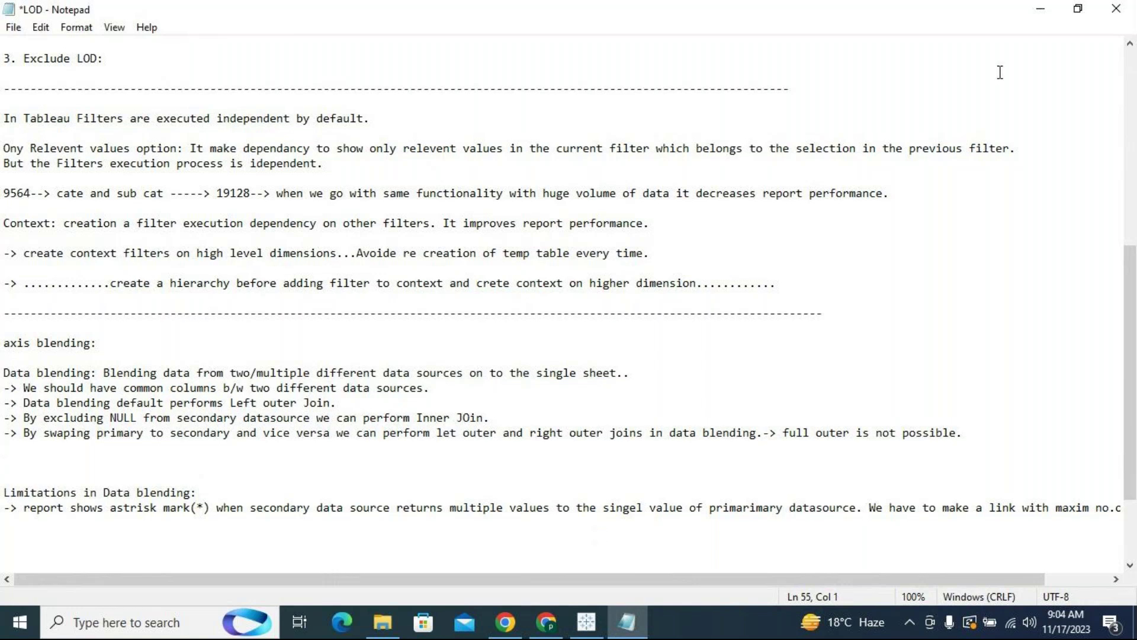
# Step: Return to Tableau and compare the country rows on the Left Outer Join, Innerjoin and Right Outer sheets
pyautogui.click(1039, 9)
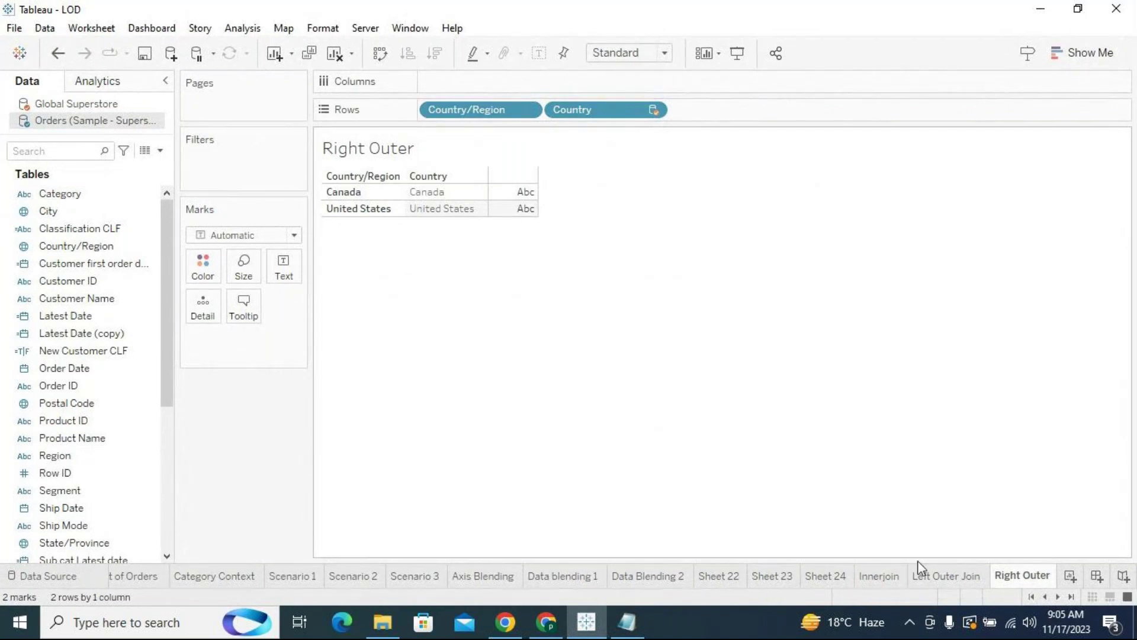
pyautogui.click(934, 583)
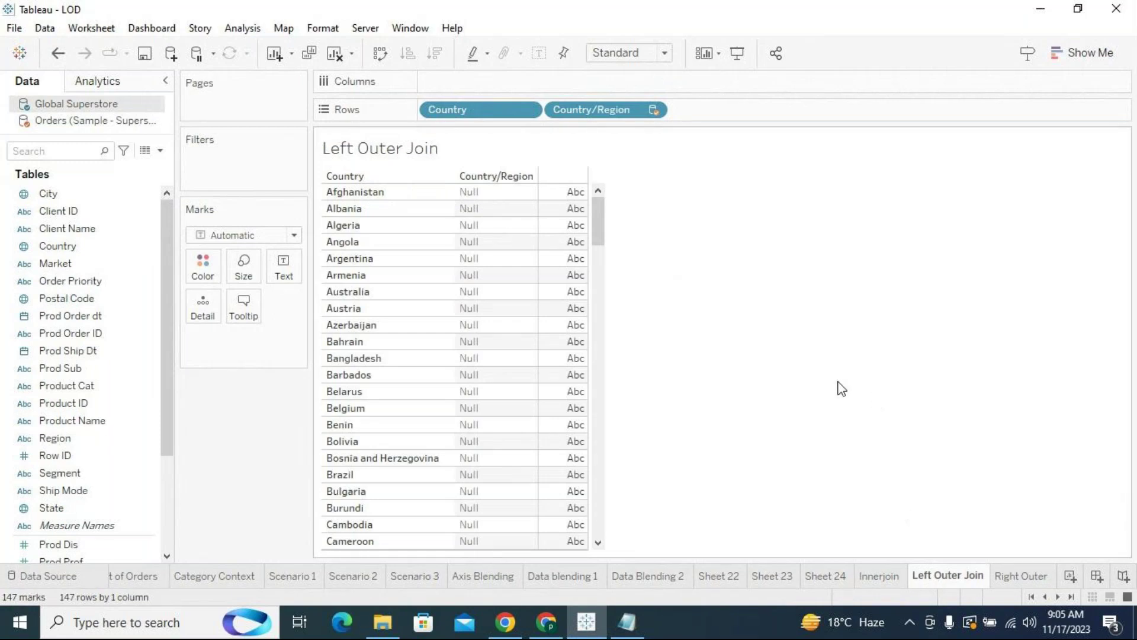
pyautogui.click(897, 575)
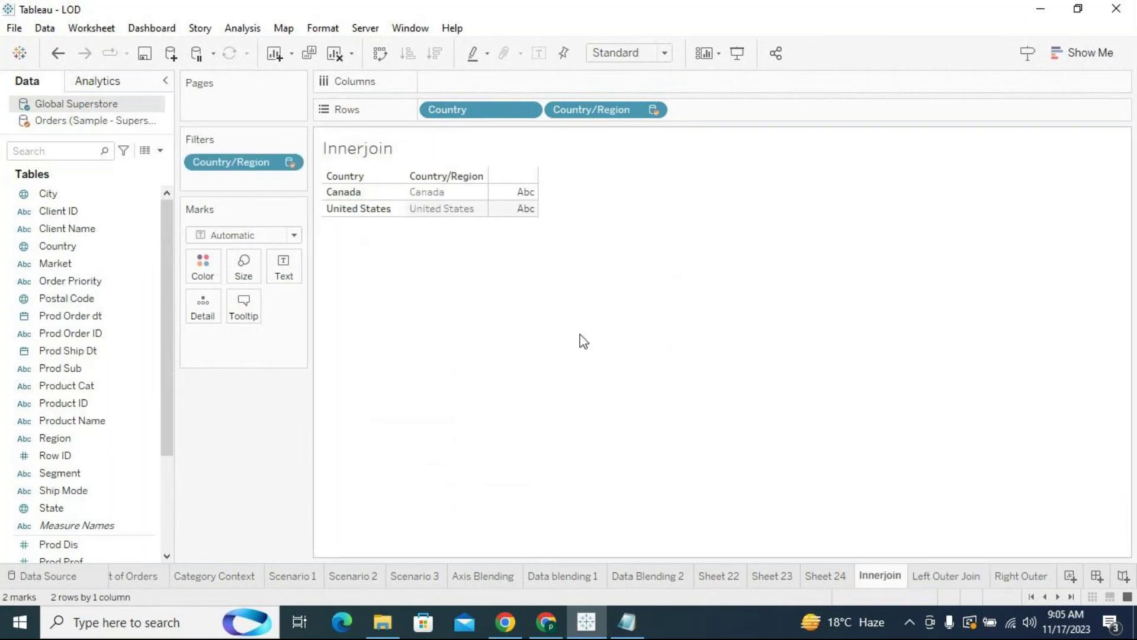
pyautogui.click(939, 580)
pyautogui.click(1001, 582)
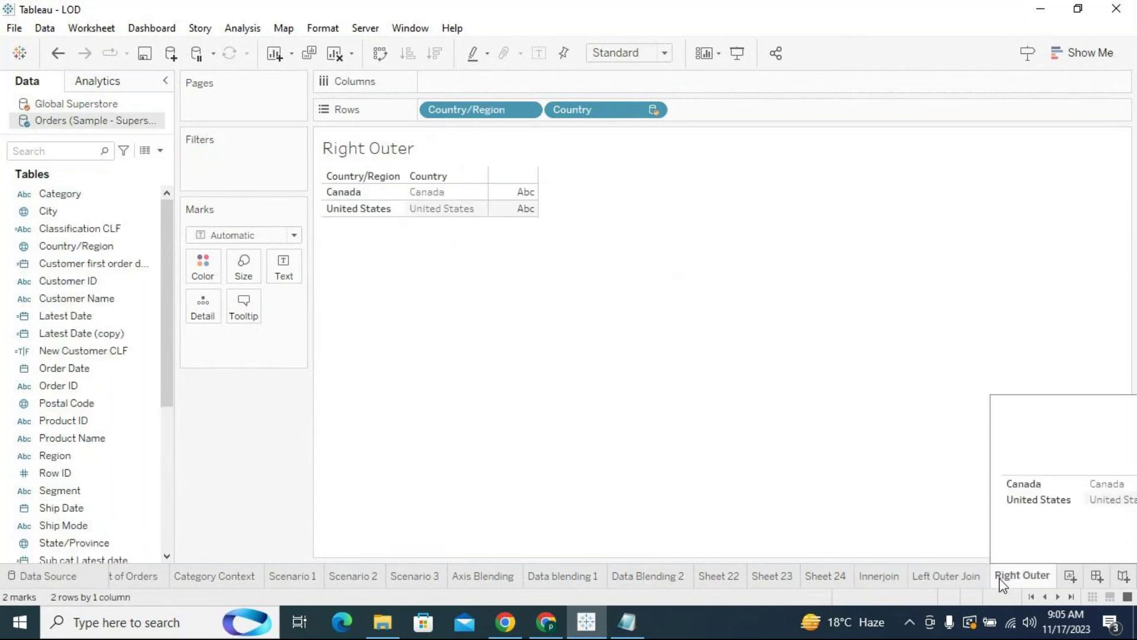
# Step: Create a new worksheet and add Category from the Orders source to its rows
pyautogui.click(1070, 578)
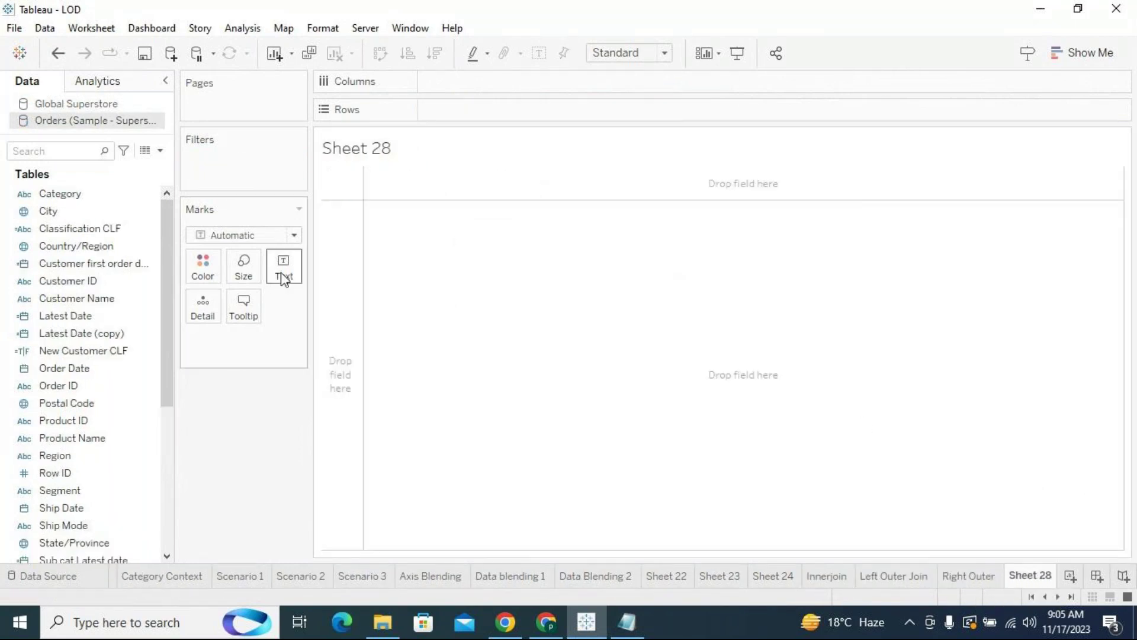
pyautogui.click(131, 233)
pyautogui.moveTo(107, 195)
pyautogui.mouseDown()
pyautogui.moveTo(521, 148)
pyautogui.moveTo(521, 110)
pyautogui.mouseUp()
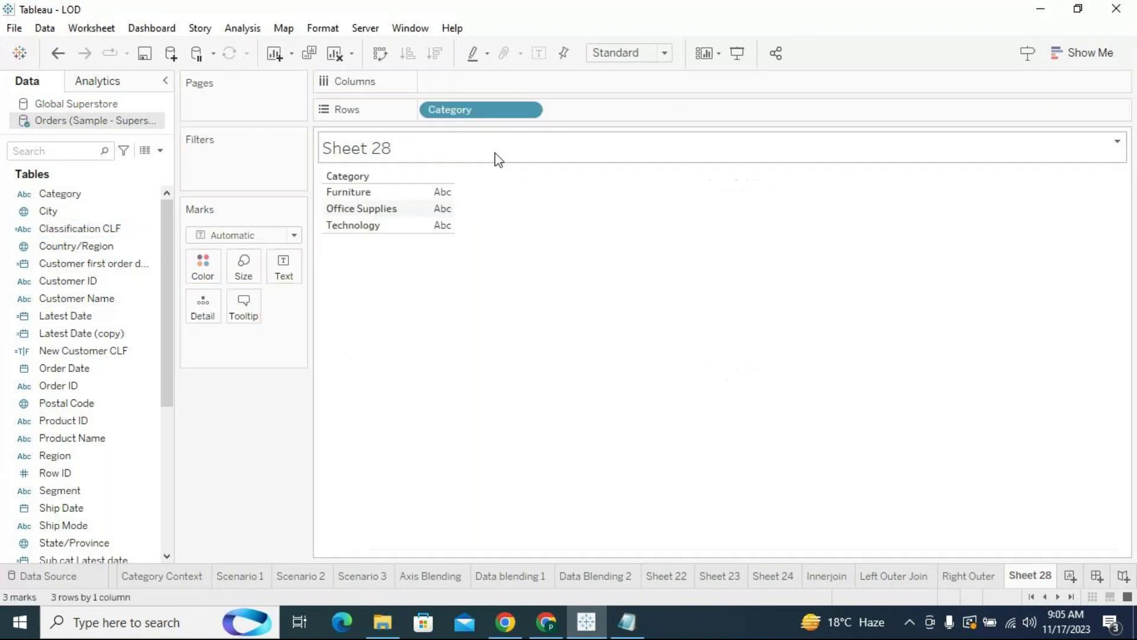
# Step: Blend Product Cat from the Global Superstore source into the rows of Sheet 28, after Category
pyautogui.click(84, 106)
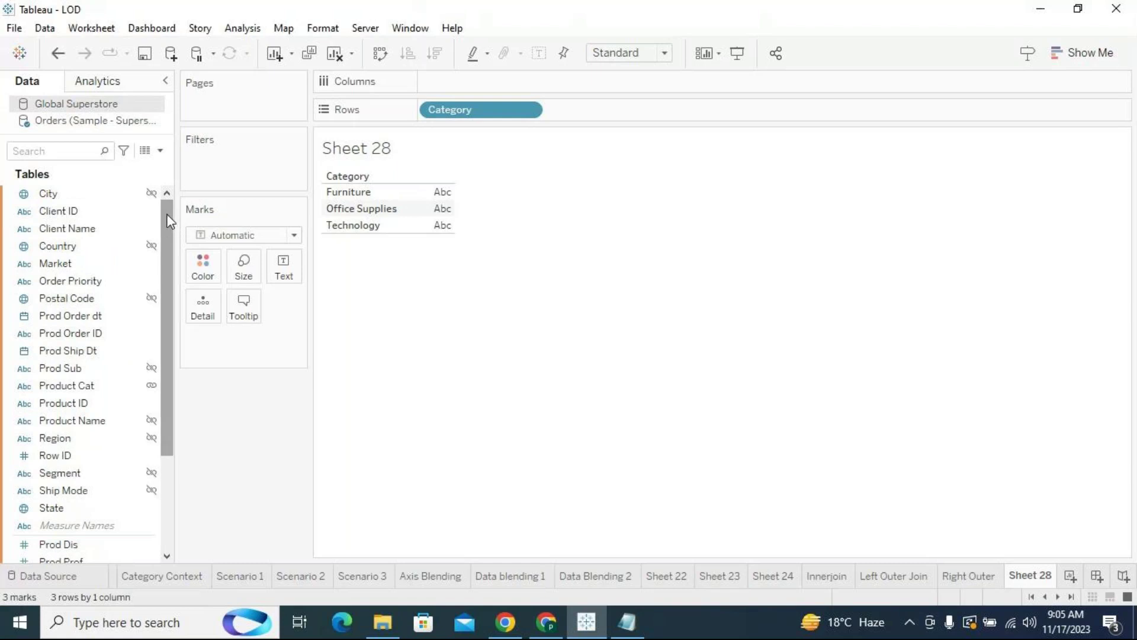
pyautogui.click(88, 317)
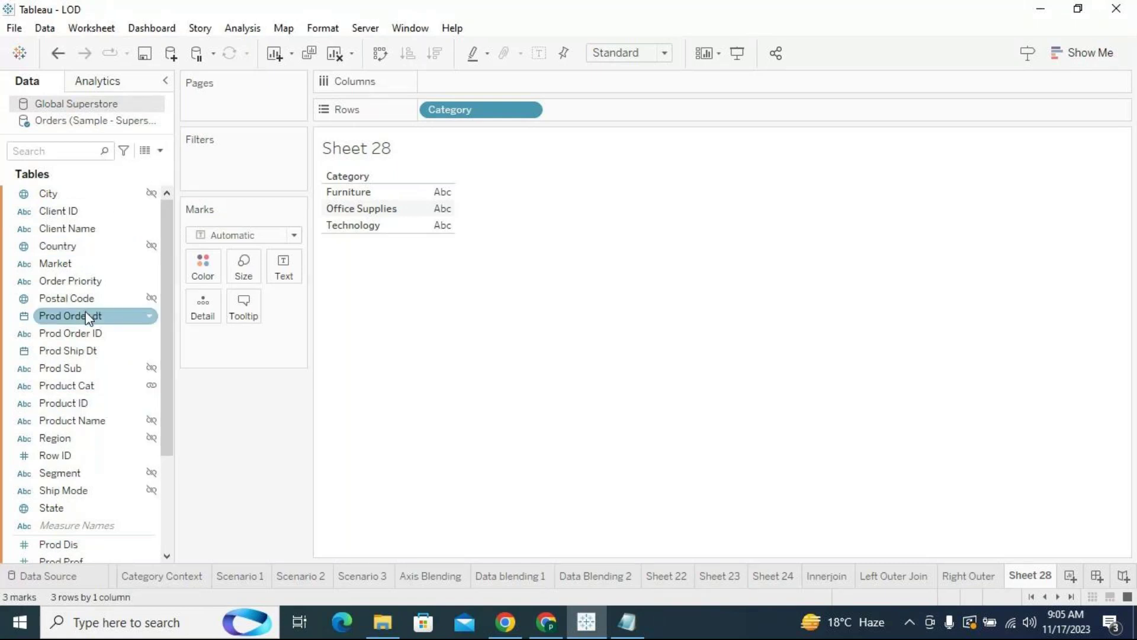
pyautogui.click(89, 369)
pyautogui.click(88, 317)
pyautogui.click(81, 386)
pyautogui.moveTo(83, 386)
pyautogui.mouseDown()
pyautogui.moveTo(84, 397)
pyautogui.moveTo(572, 149)
pyautogui.moveTo(604, 119)
pyautogui.mouseUp()
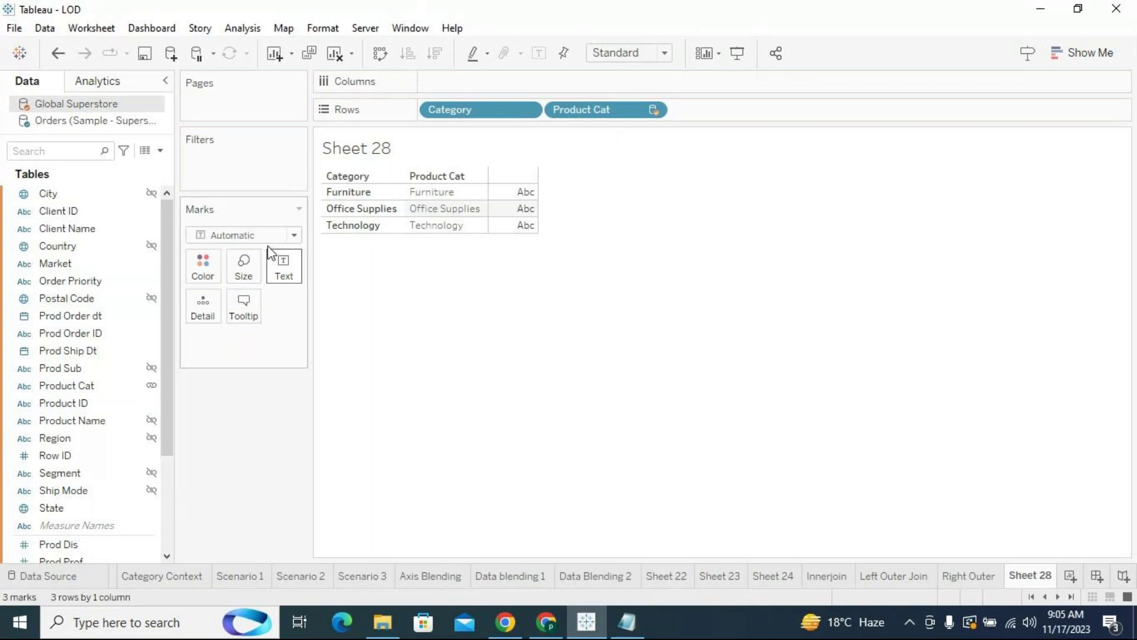
# Step: Create a calculated field named "cate order date" in the Orders (Sample - Superstore) source
pyautogui.click(161, 154)
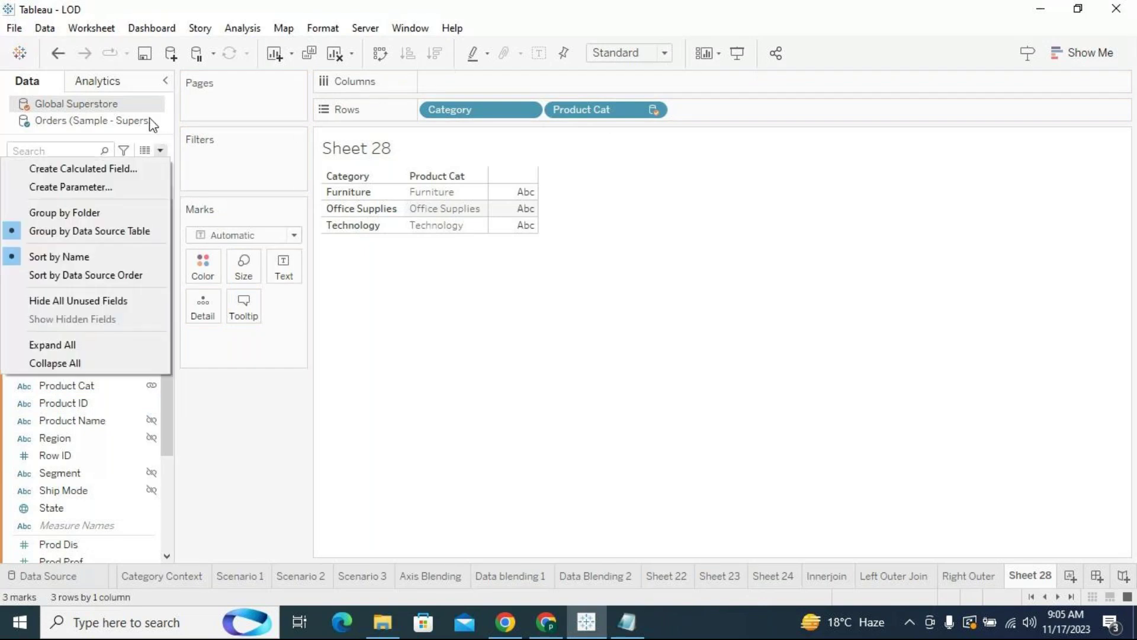
pyautogui.click(145, 121)
pyautogui.click(161, 153)
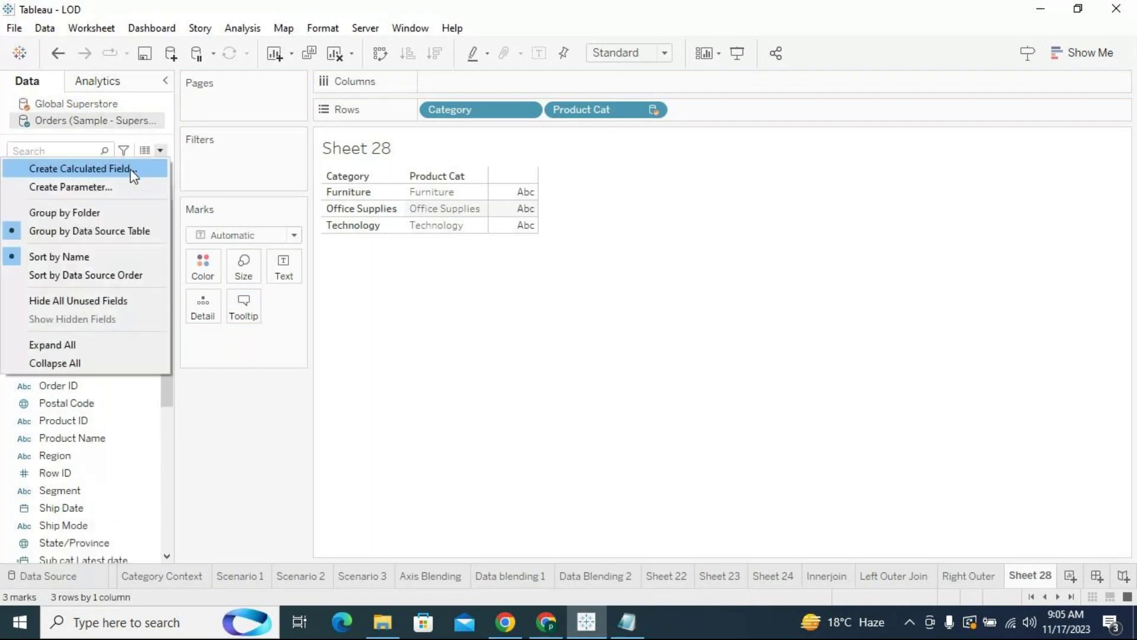
pyautogui.click(132, 169)
pyautogui.write('catecate')
pyautogui.press('BackSpace')
pyautogui.press('BackSpace')
pyautogui.press('BackSpace')
pyautogui.press('BackSpace')
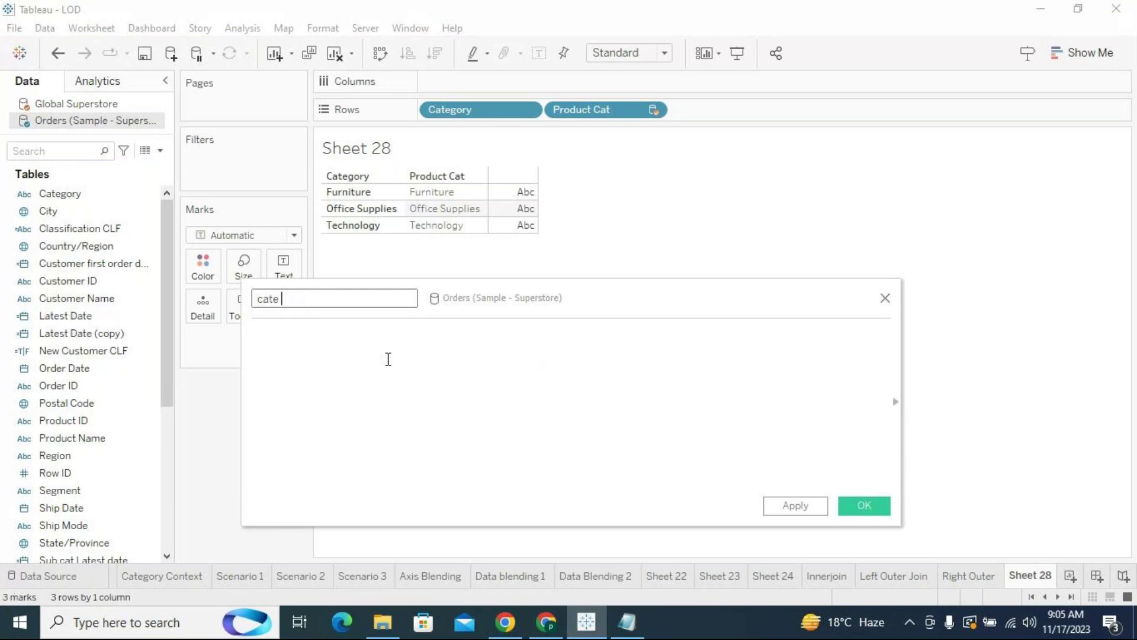
pyautogui.write('order da')
pyautogui.write('te')
# Step: Begin the formula of the cate order date field with "{ FIXED [Category]"
pyautogui.press('Tab')
pyautogui.write('{ FIX')
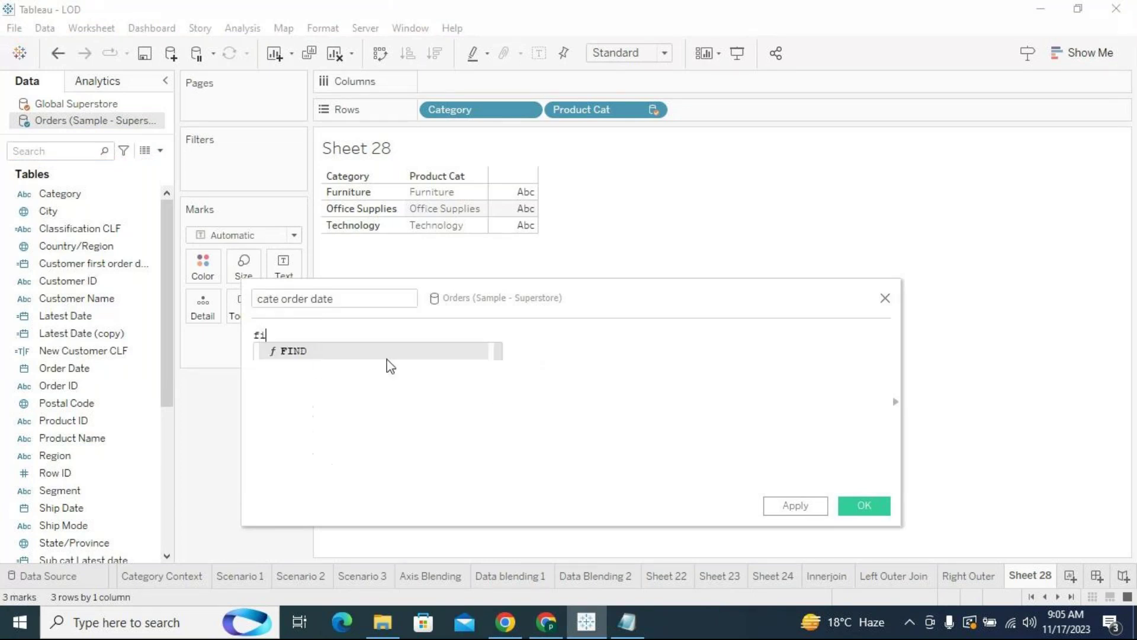
pyautogui.press('Return')
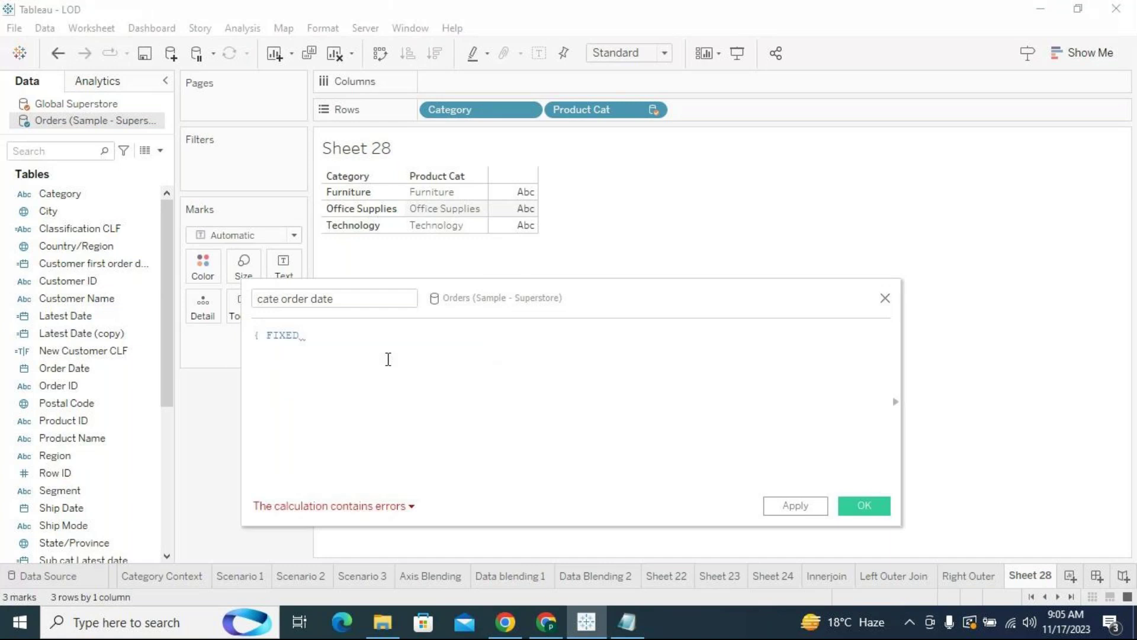
pyautogui.write('cat')
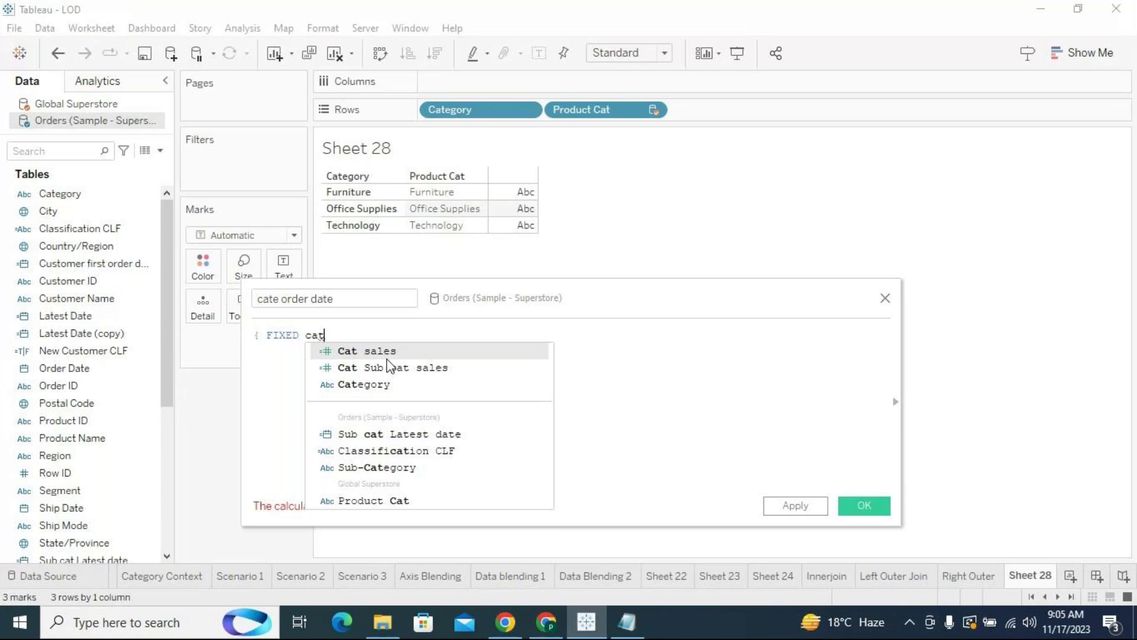
pyautogui.press('Down')
pyautogui.press('Down')
pyautogui.press('Return')
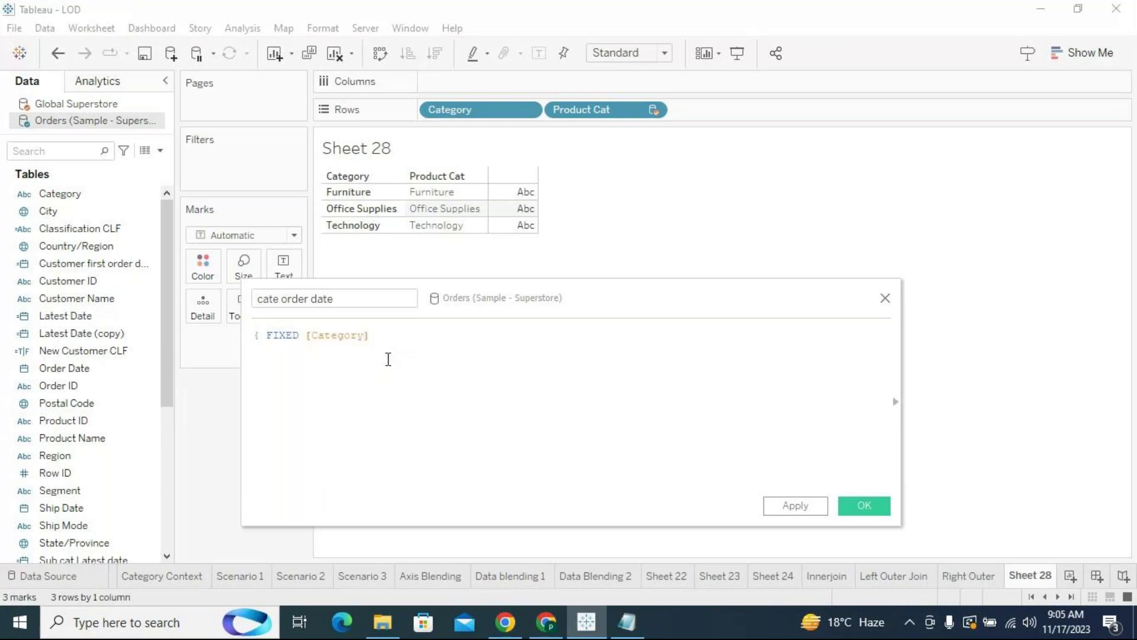
# Step: Complete the FIXED expression with ":MAX(ATTR([Global Superstore].[Prod Order dt]))}", using the order date from the secondary source
pyautogui.write('max')
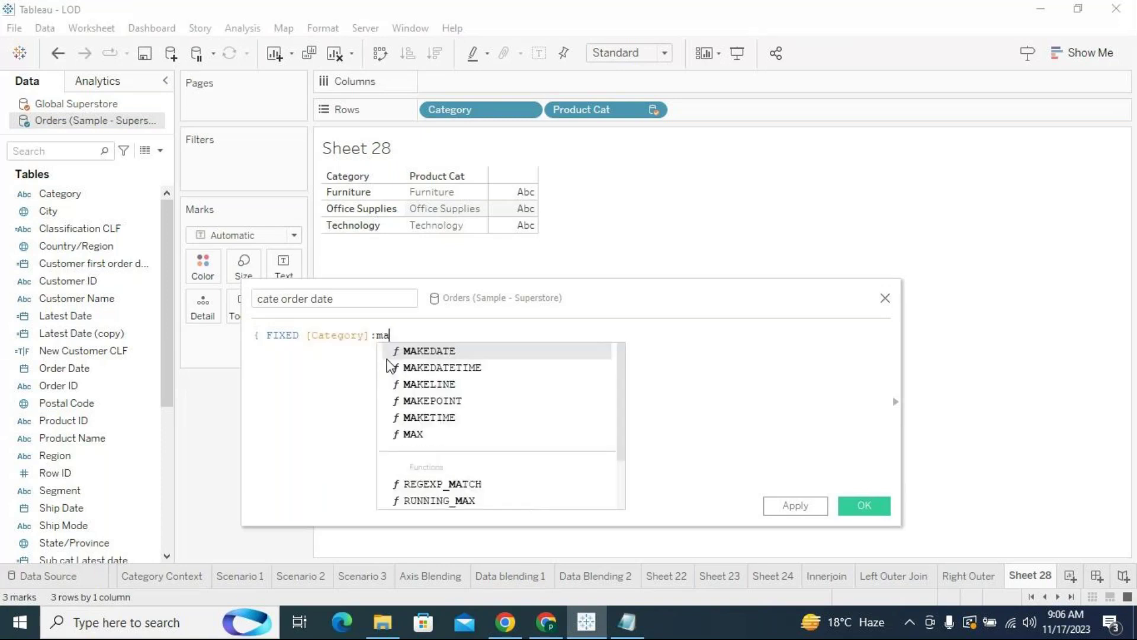
pyautogui.press('Return')
pyautogui.write('or')
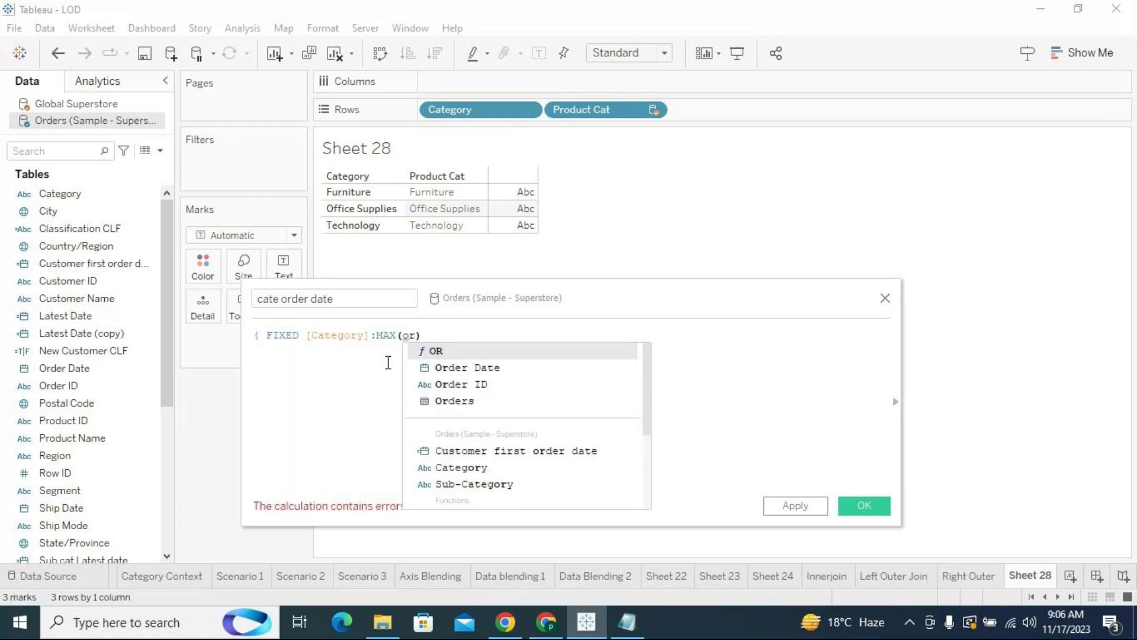
pyautogui.scroll(-3, 518, 472)
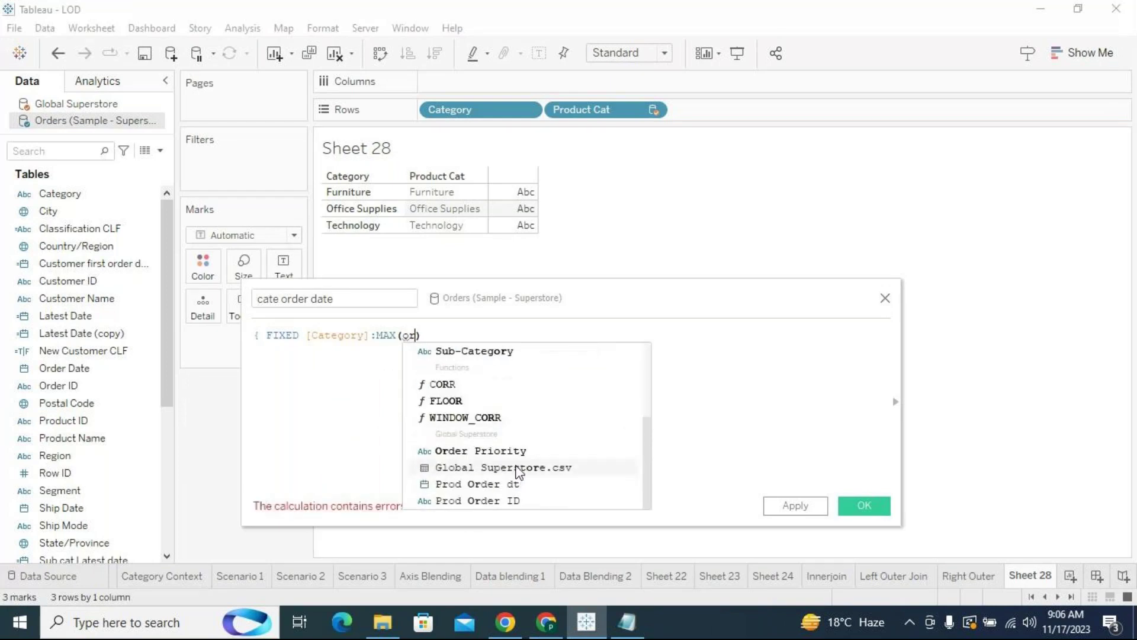
pyautogui.scroll(1, 519, 472)
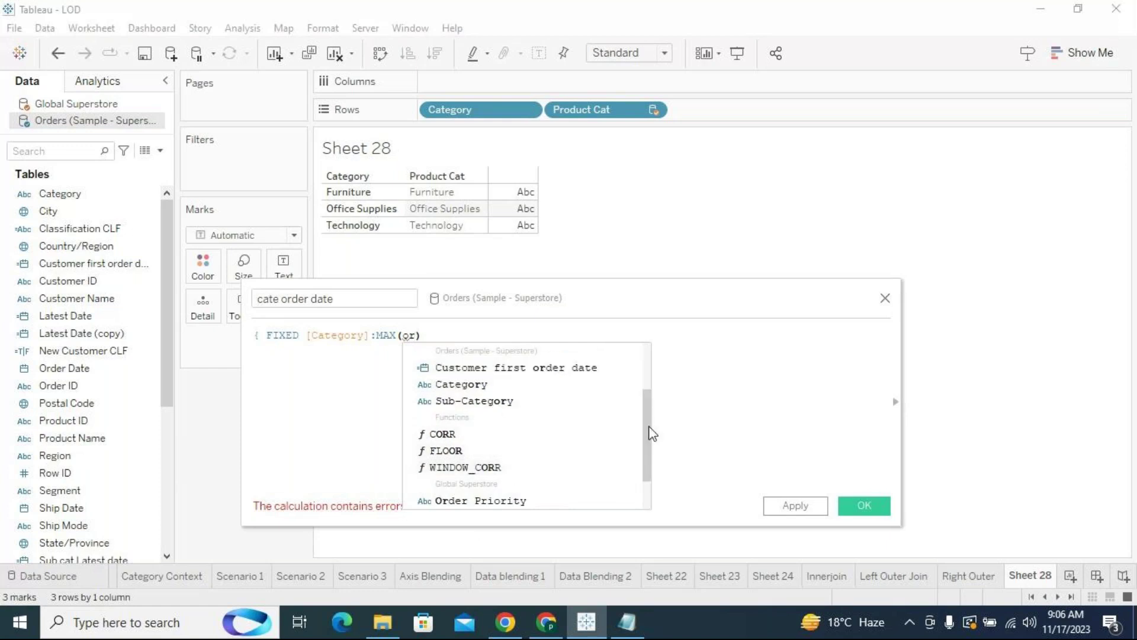
pyautogui.moveTo(650, 426); pyautogui.dragTo(650, 452)
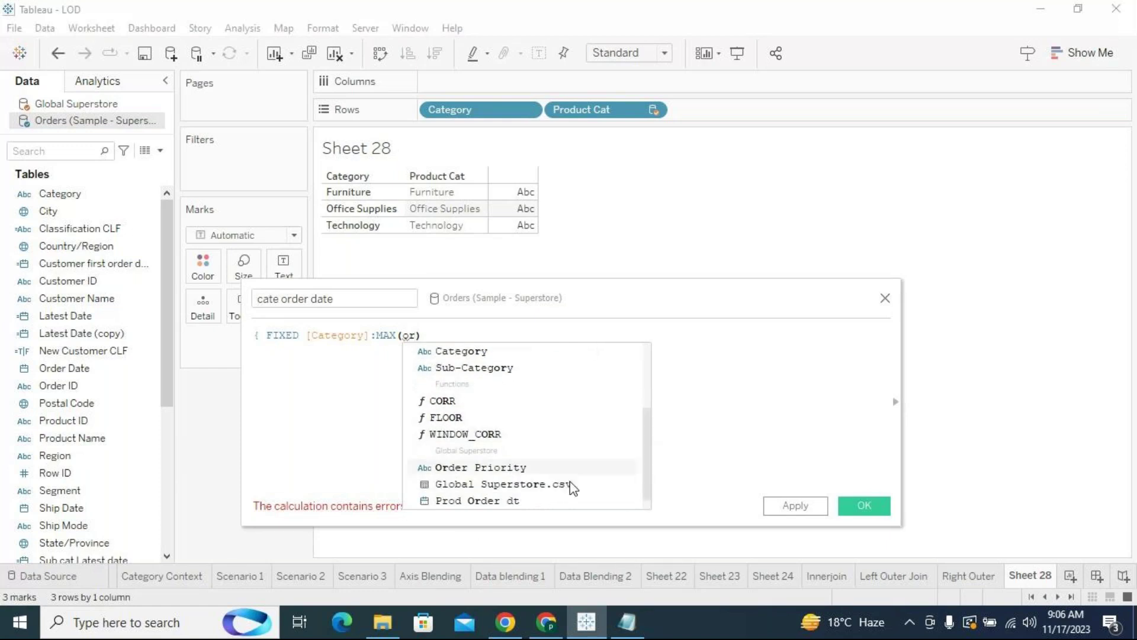
pyautogui.click(490, 501)
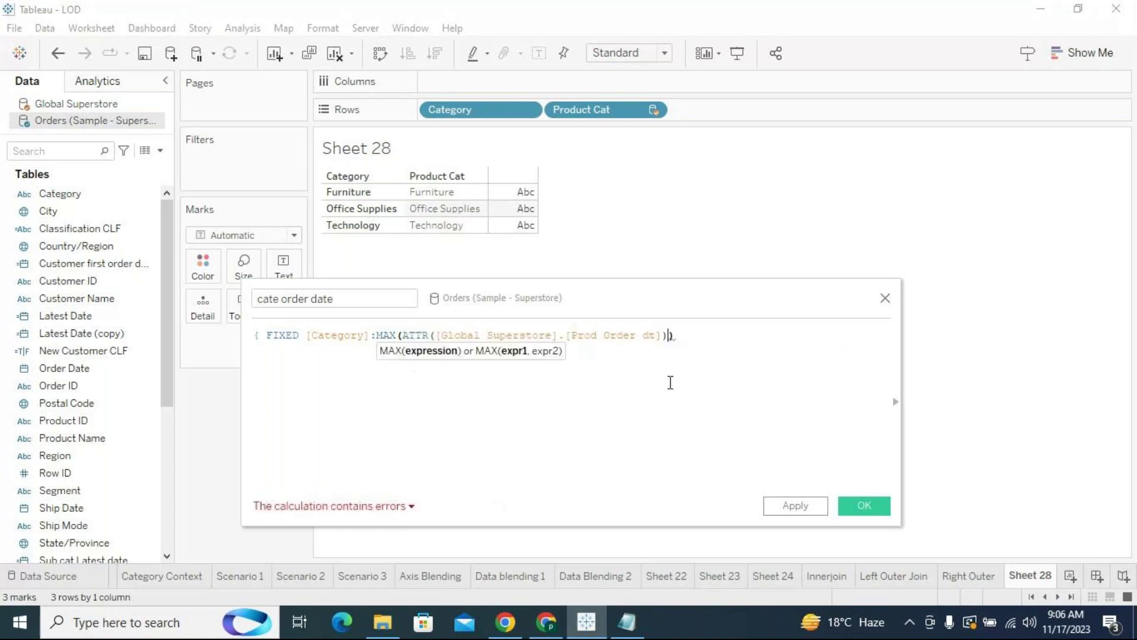
pyautogui.click(689, 330)
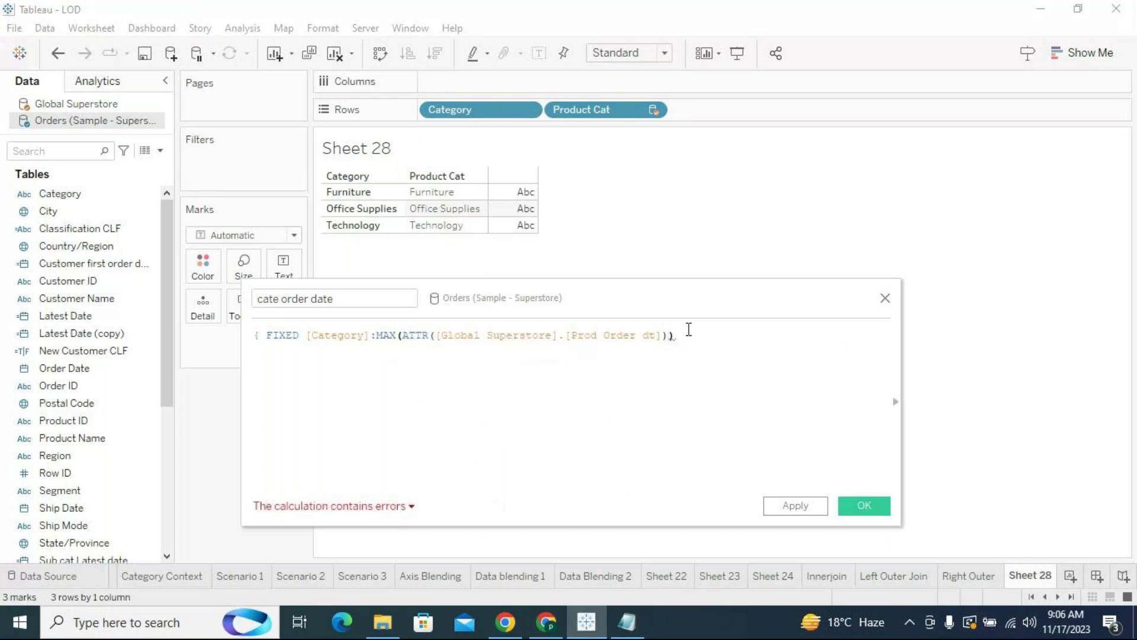
pyautogui.write('}')
# Step: Replace ATTR with max around the Global Superstore Prod Order dt field in the formula
pyautogui.moveTo(384, 335)
pyautogui.moveTo(396, 333); pyautogui.dragTo(377, 330)
pyautogui.doubleClick(422, 336)
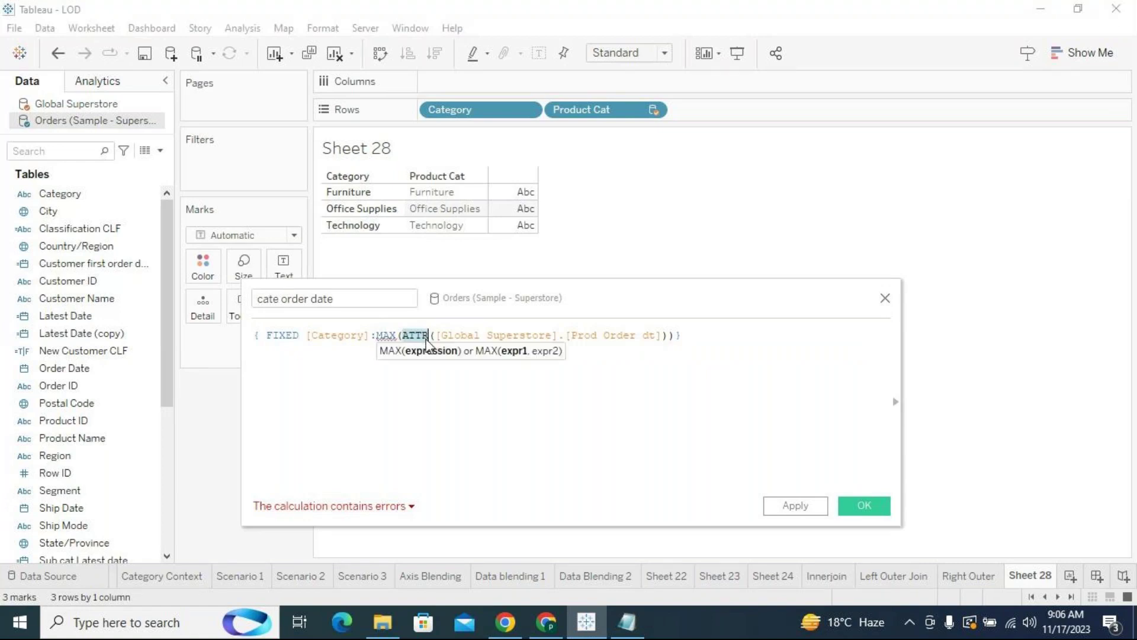
pyautogui.write('max')
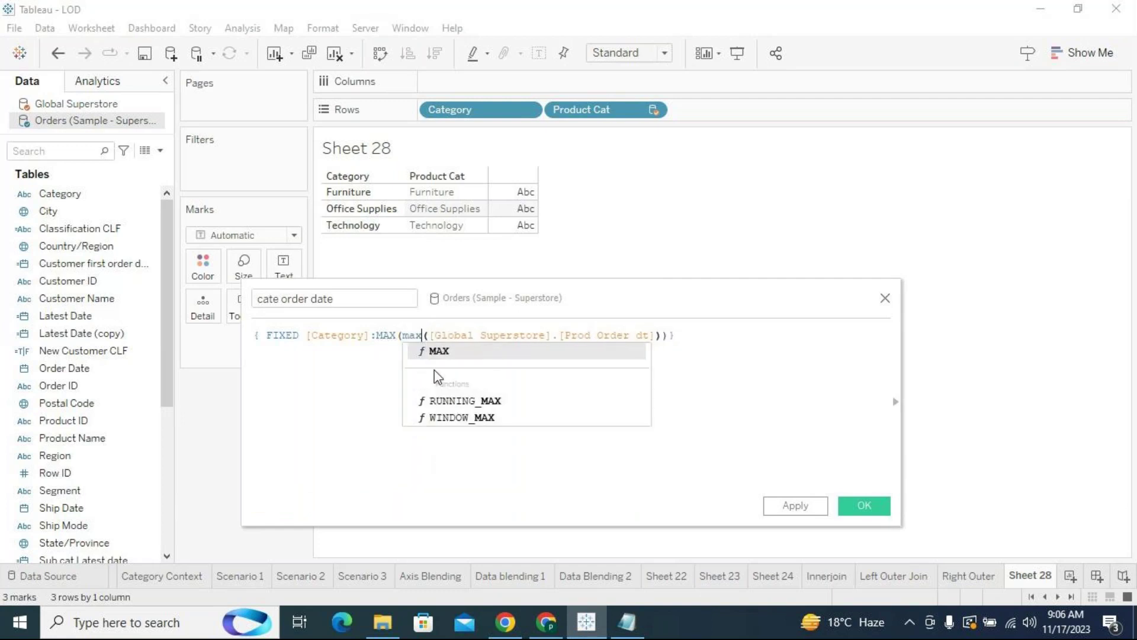
# Step: Complete the inner MAX, try the formula without the outer MAX, and put the outer MAX back
pyautogui.press('Return')
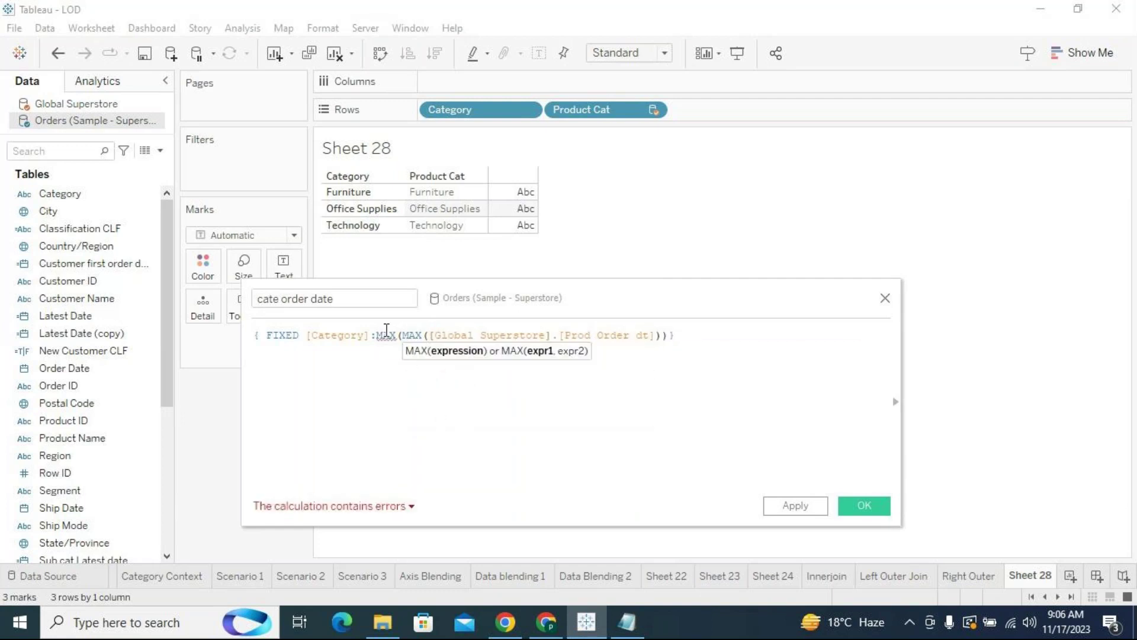
pyautogui.press('BackSpace')
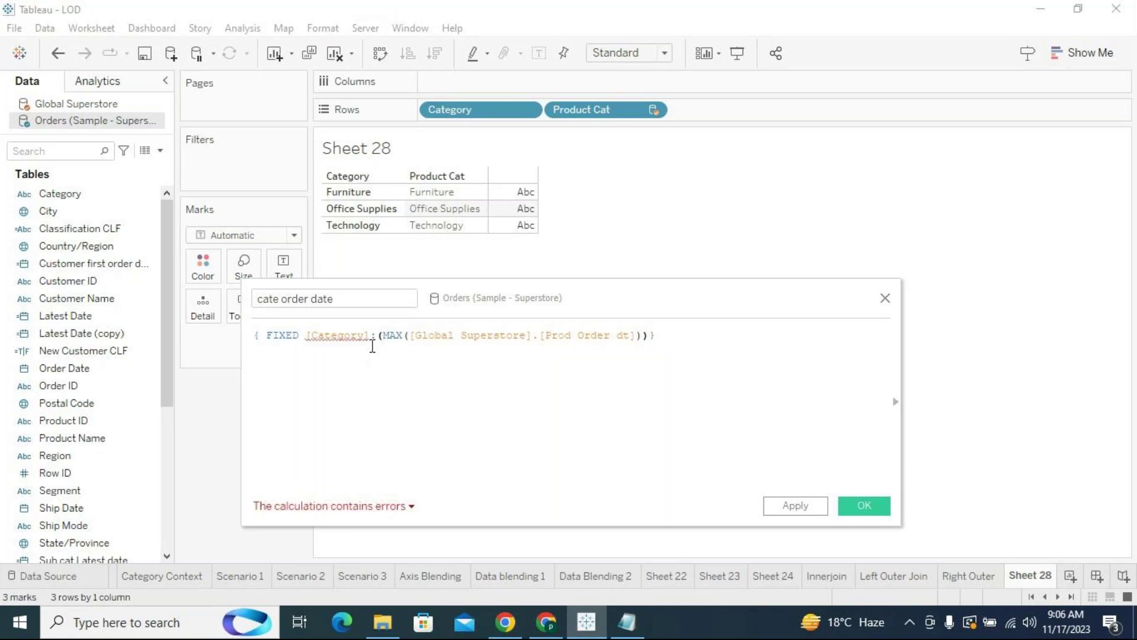
pyautogui.moveTo(351, 333)
pyautogui.write('MAX')
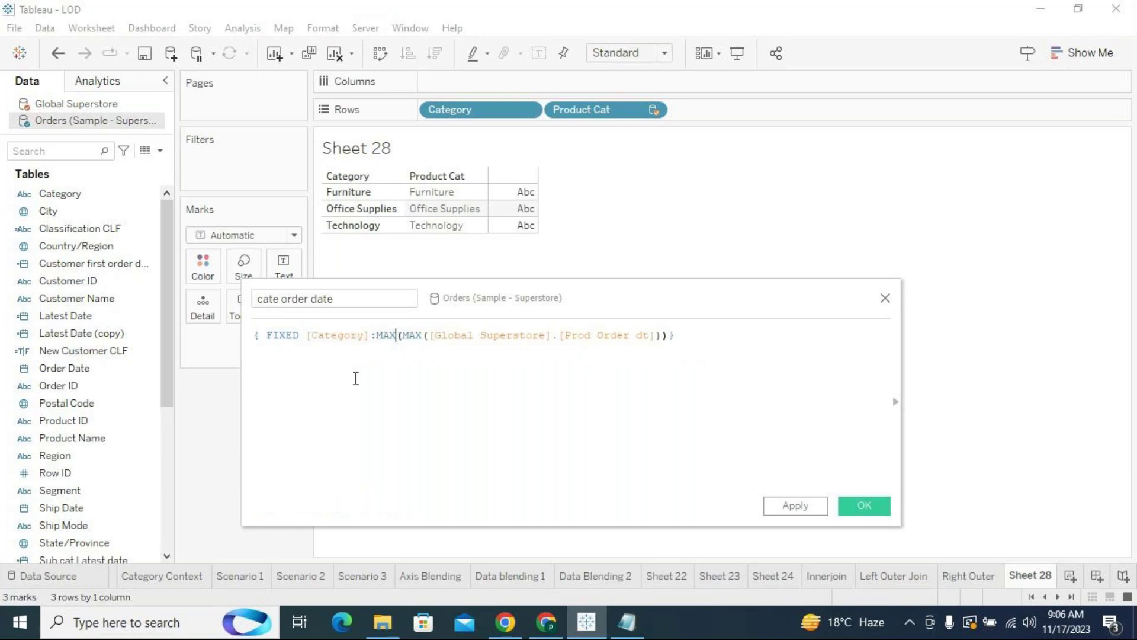
# Step: Replace the inner MAX around the Global Superstore Prod Order dt field with ATTR
pyautogui.press('Right')
pyautogui.press('Right')
pyautogui.press('Right')
pyautogui.press('Right')
pyautogui.press('BackSpace')
pyautogui.press('BackSpace')
pyautogui.press('BackSpace')
pyautogui.write('ATTR')
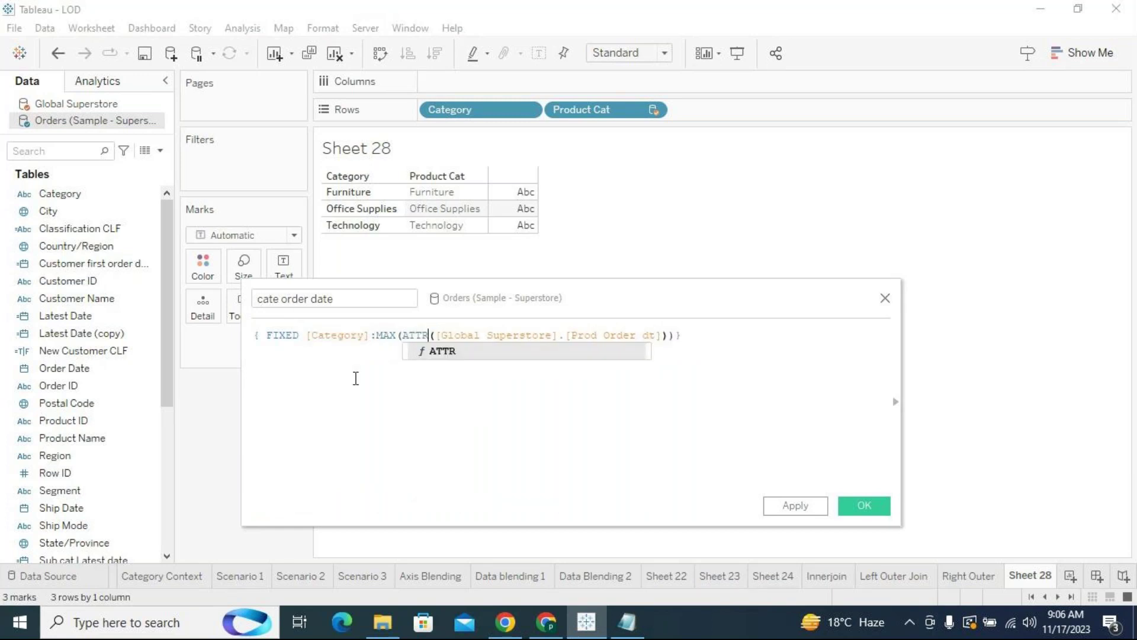
# Step: Remove the outer MAX from the FIXED expression and check the error on the ATTR part
pyautogui.doubleClick(395, 336)
pyautogui.press('BackSpace')
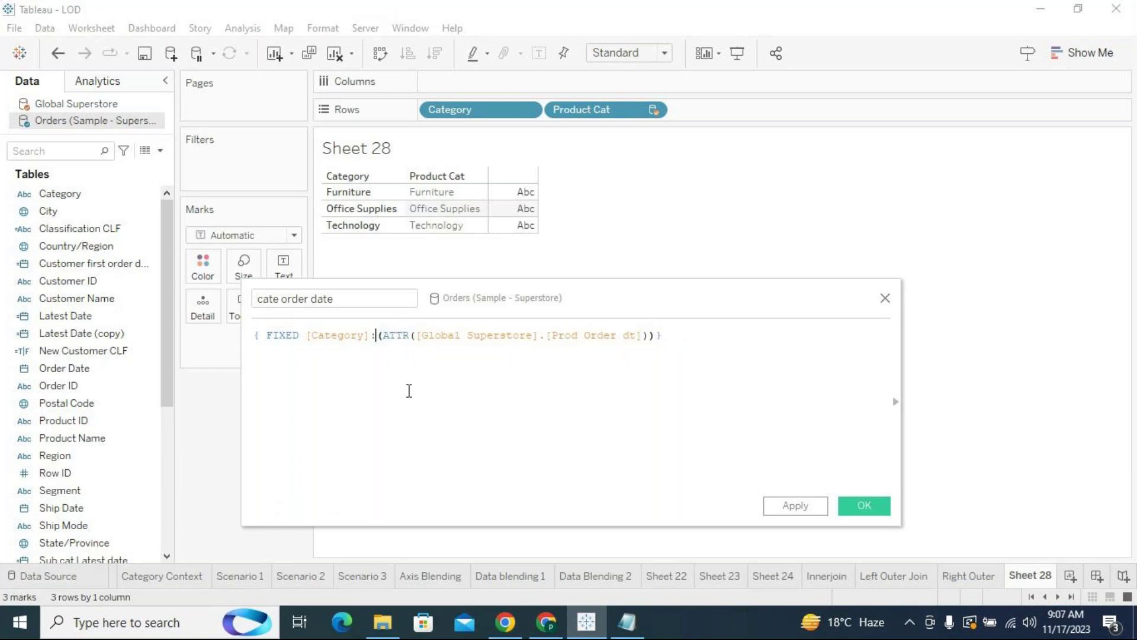
pyautogui.moveTo(439, 340)
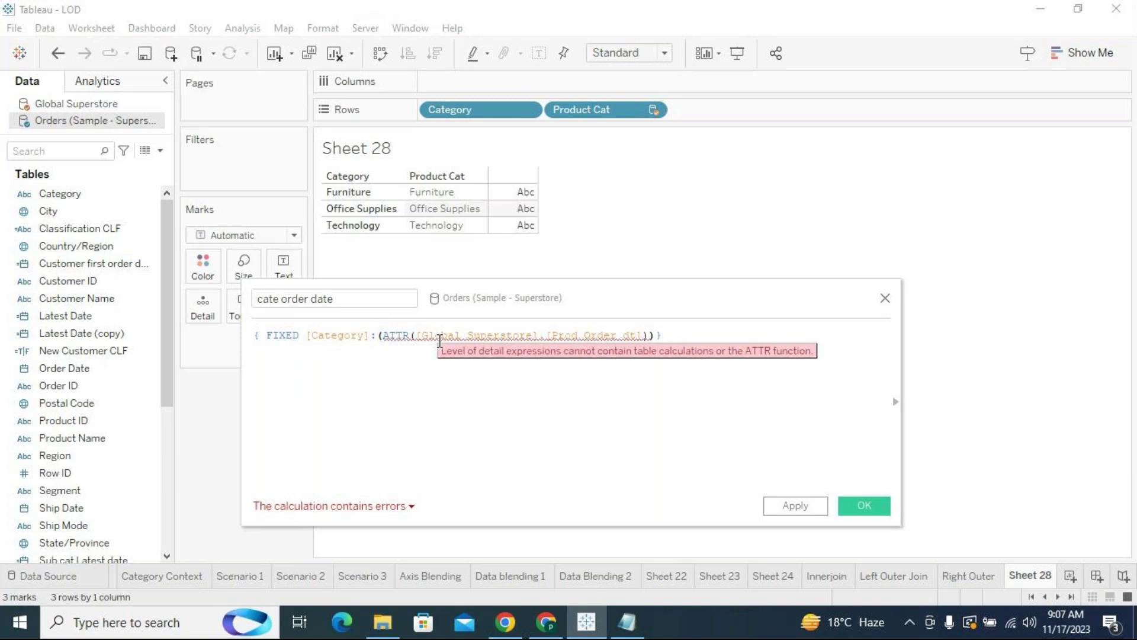
# Step: Undo the stray ELSEIF DATEDIFF text and restore MAX in front of the ATTR part of the formula
pyautogui.click(376, 335)
pyautogui.write('ELSEIF  DATEDIFF(\'day\',[Sub cat Latest date],[Latest Date])>=3 THEN "Top 3"')
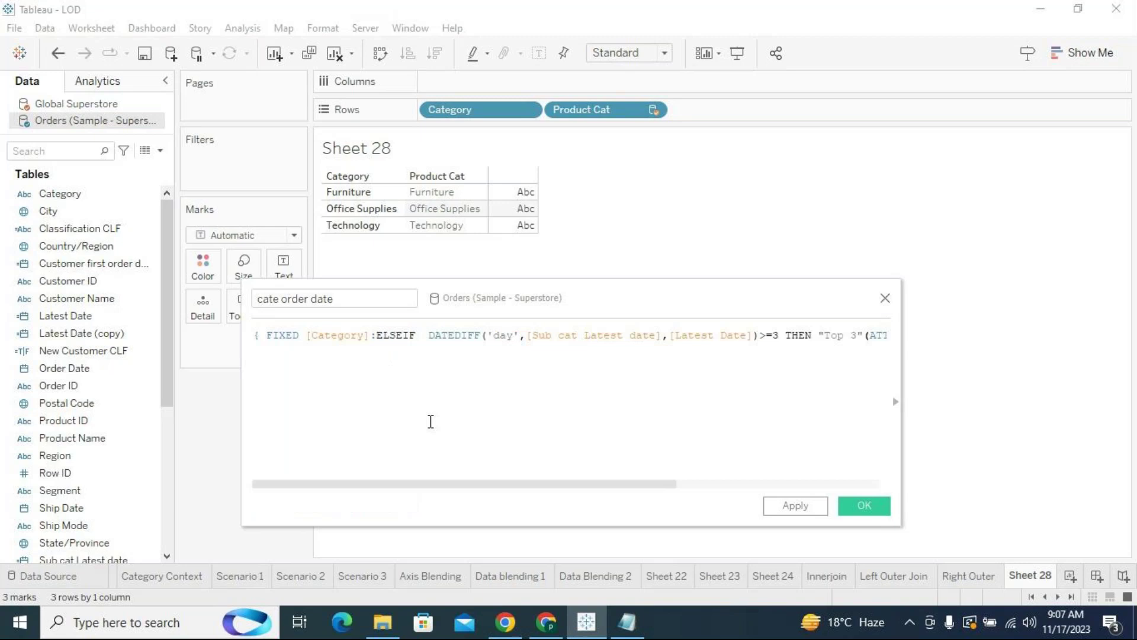
pyautogui.hotkey('ctrl', 'z')
pyautogui.write('MAX')
pyautogui.click(308, 397)
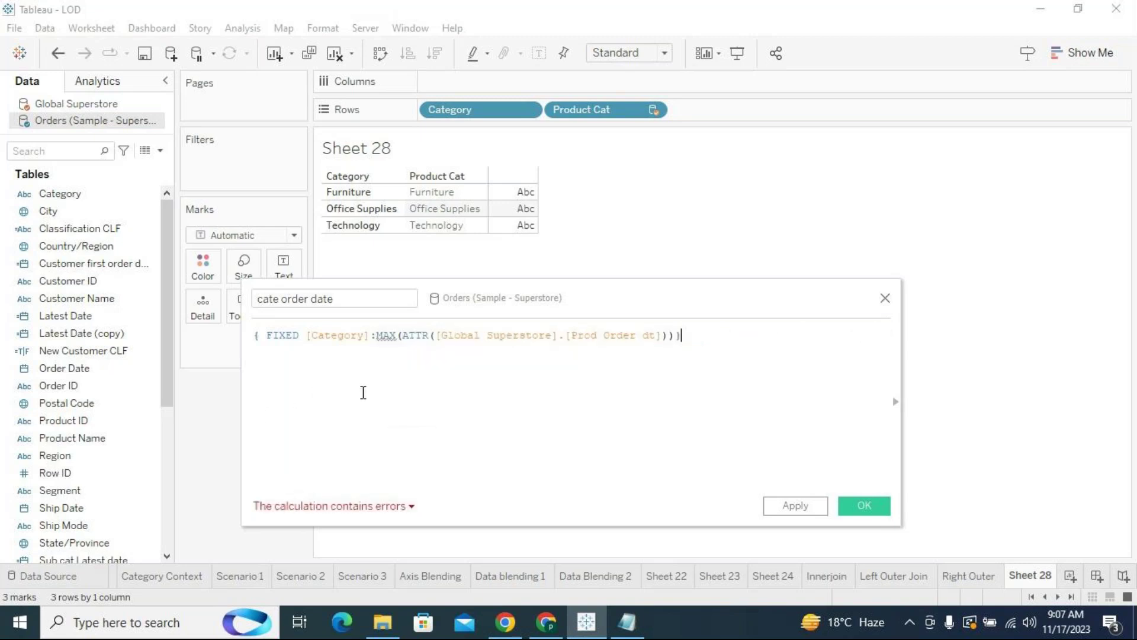
# Step: Examine the ATTR part and the Category dimension of the formula, and read the error on MAX
pyautogui.moveTo(403, 337); pyautogui.dragTo(670, 335)
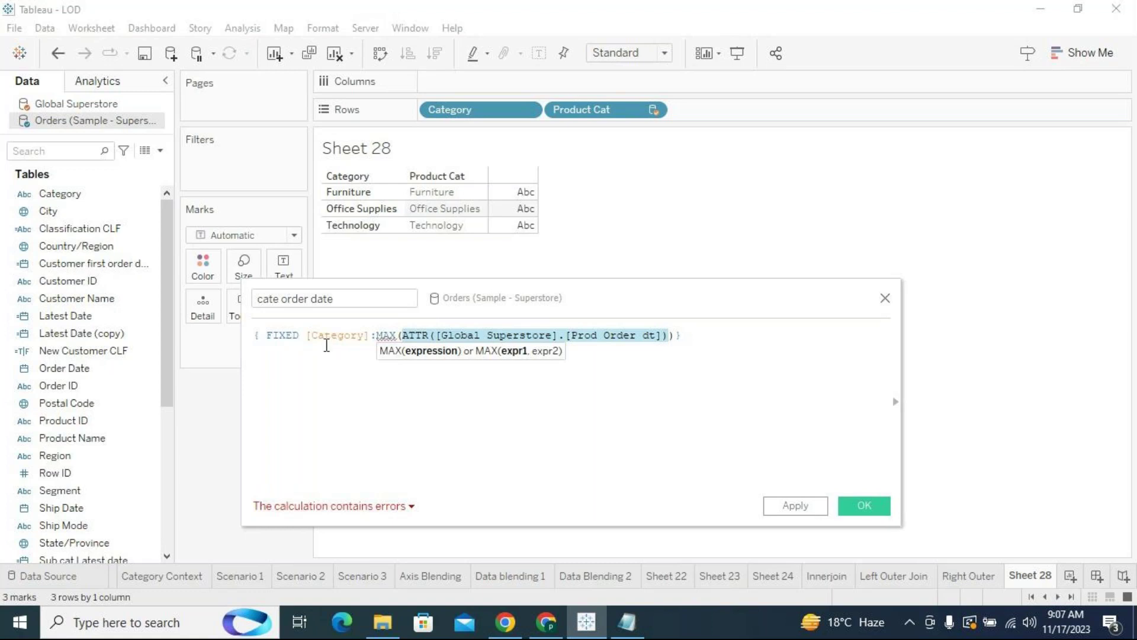
pyautogui.moveTo(373, 335); pyautogui.dragTo(309, 335)
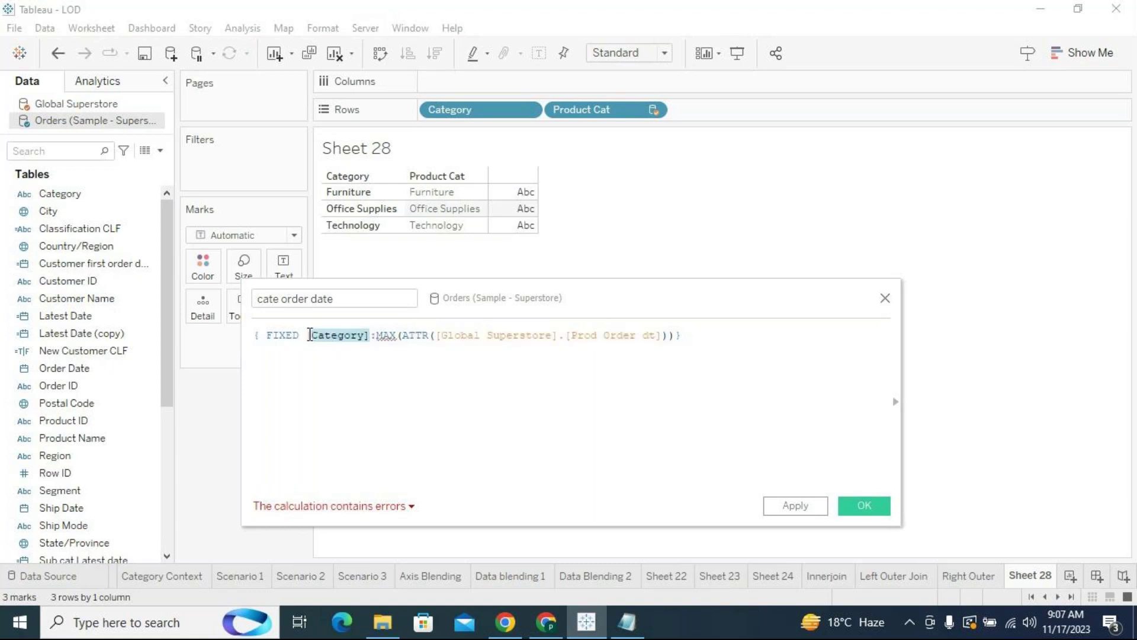
pyautogui.click(361, 391)
pyautogui.click(344, 338)
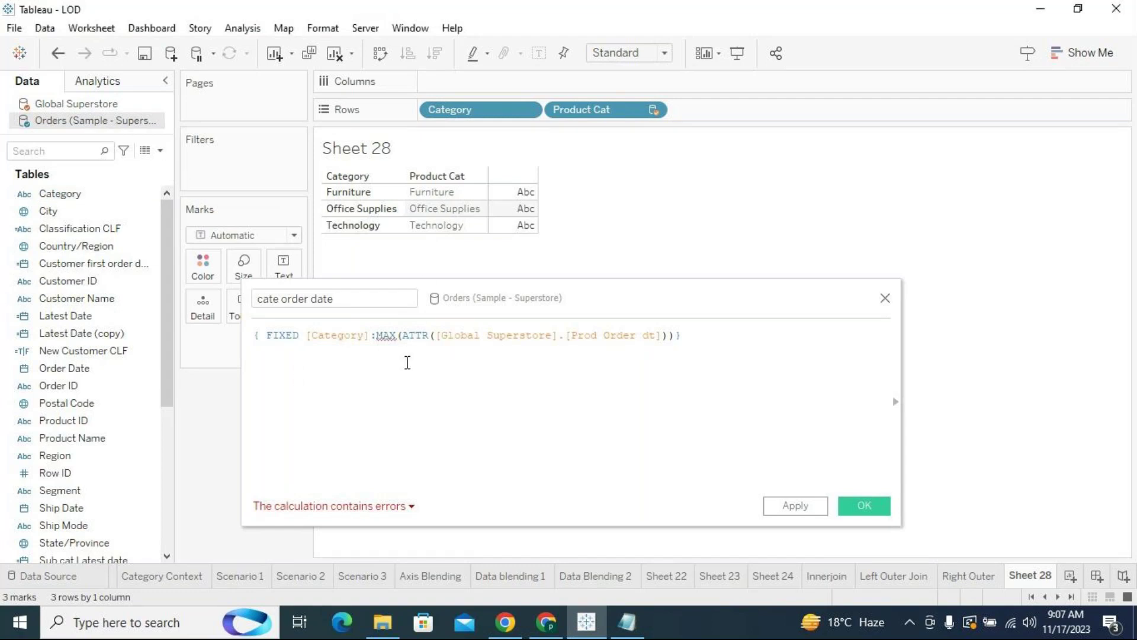
pyautogui.click(623, 430)
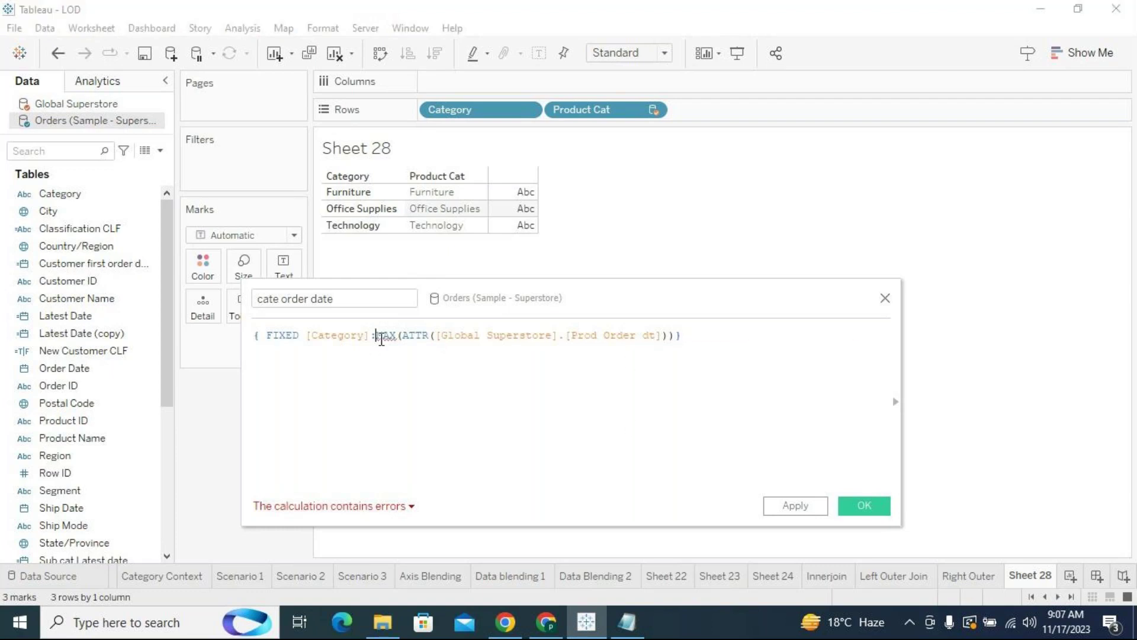
pyautogui.moveTo(382, 339)
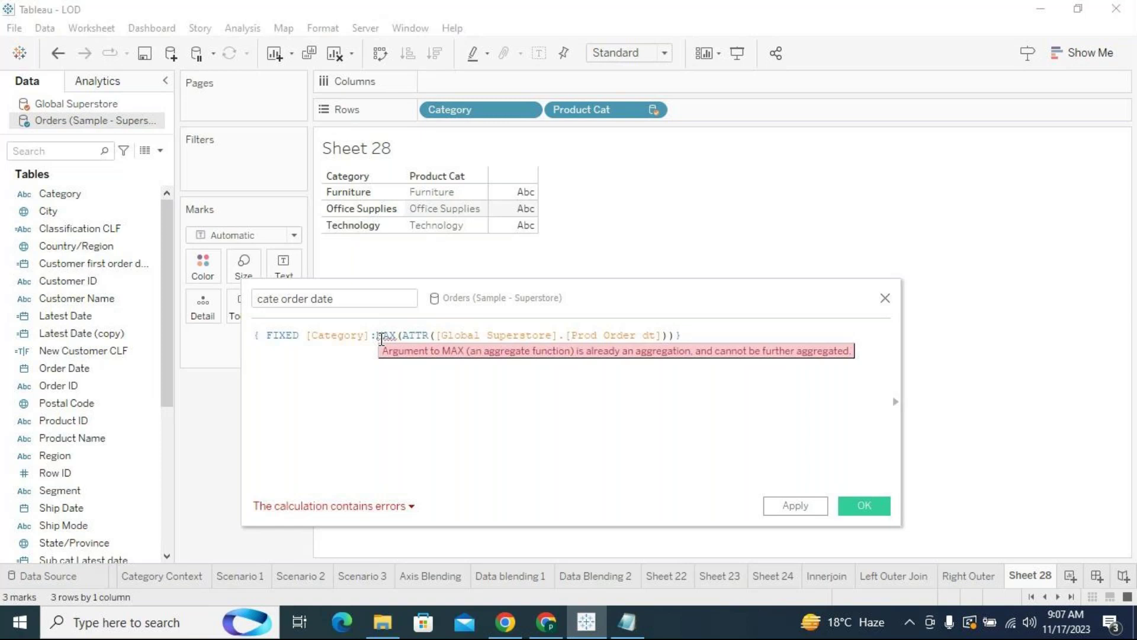
# Step: Delete the outer MAX, leaving ATTR as the only aggregation in the FIXED expression
pyautogui.doubleClick(417, 336)
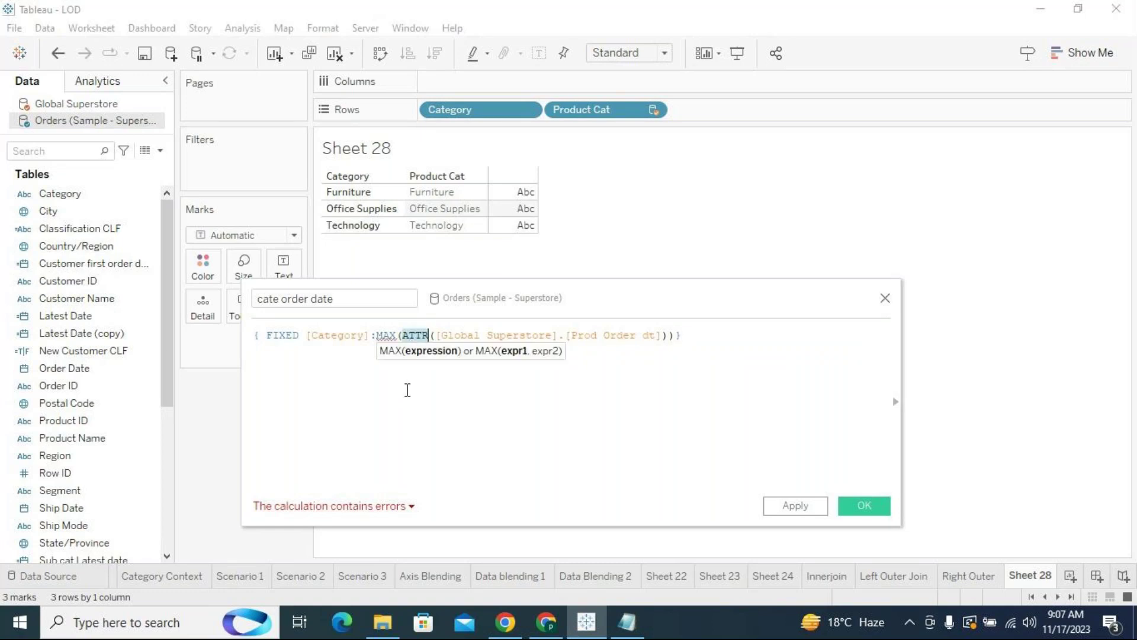
pyautogui.click(390, 335)
pyautogui.doubleClick(389, 336)
pyautogui.press('BackSpace')
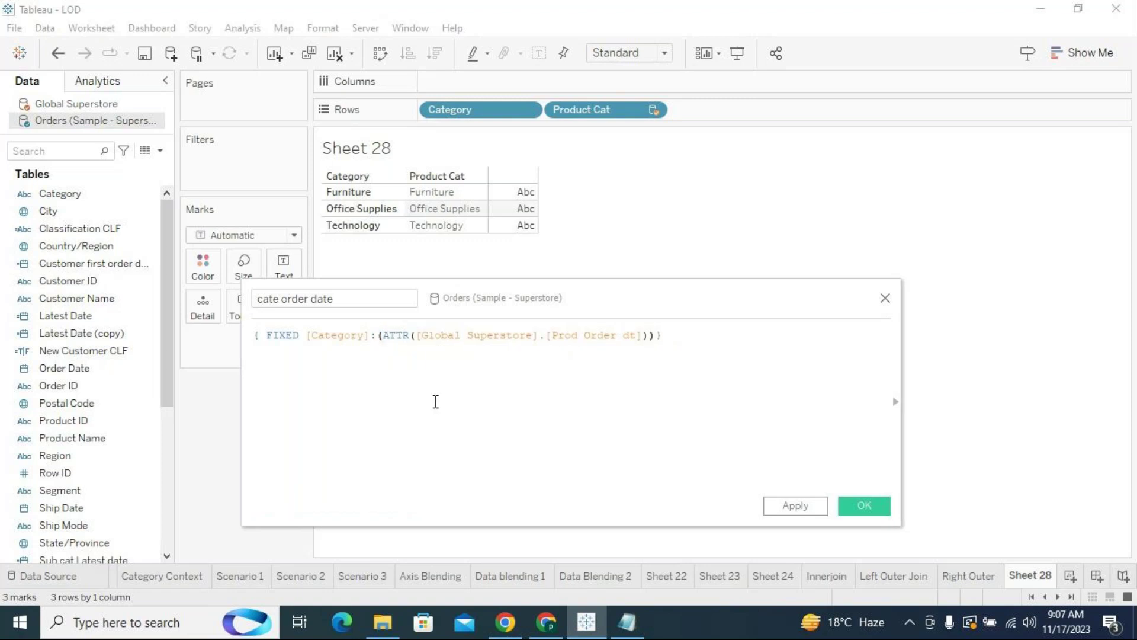
# Step: Replace ATTR with max so the formula reads "{ FIXED [Category]:(max([Global Superstore].[Prod Order dt]))}"
pyautogui.moveTo(403, 335)
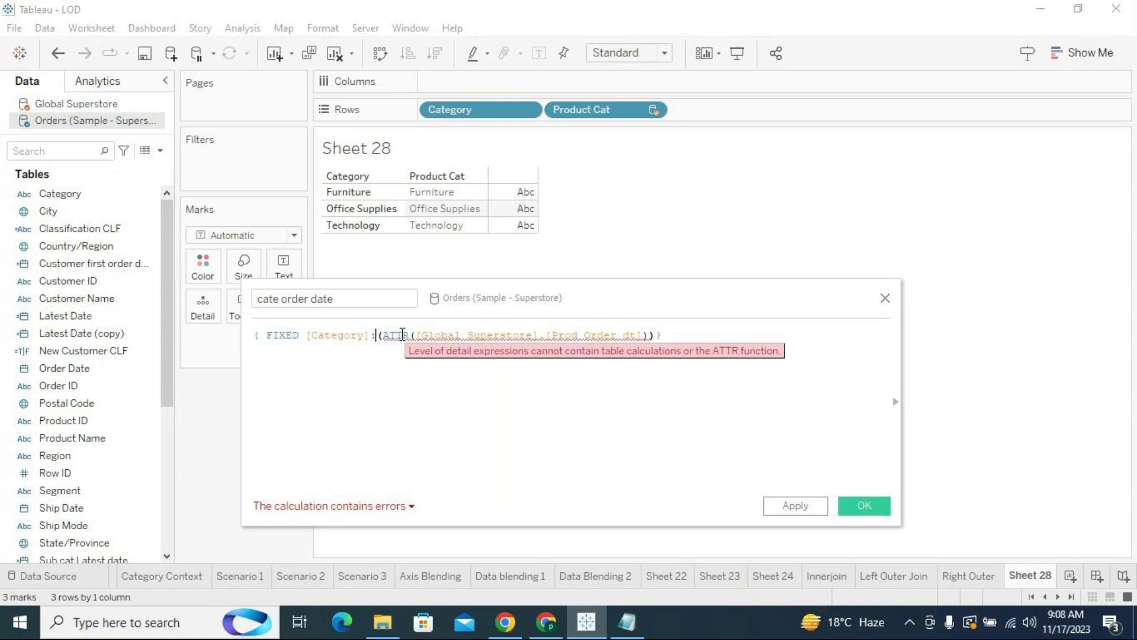
pyautogui.doubleClick(395, 336)
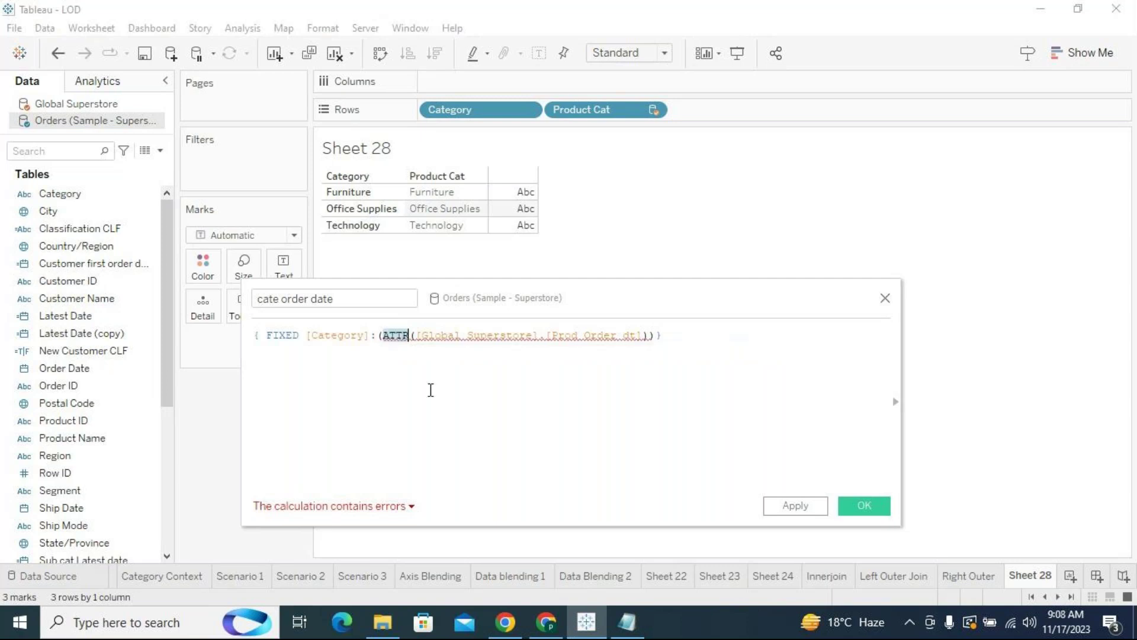
pyautogui.press('BackSpace')
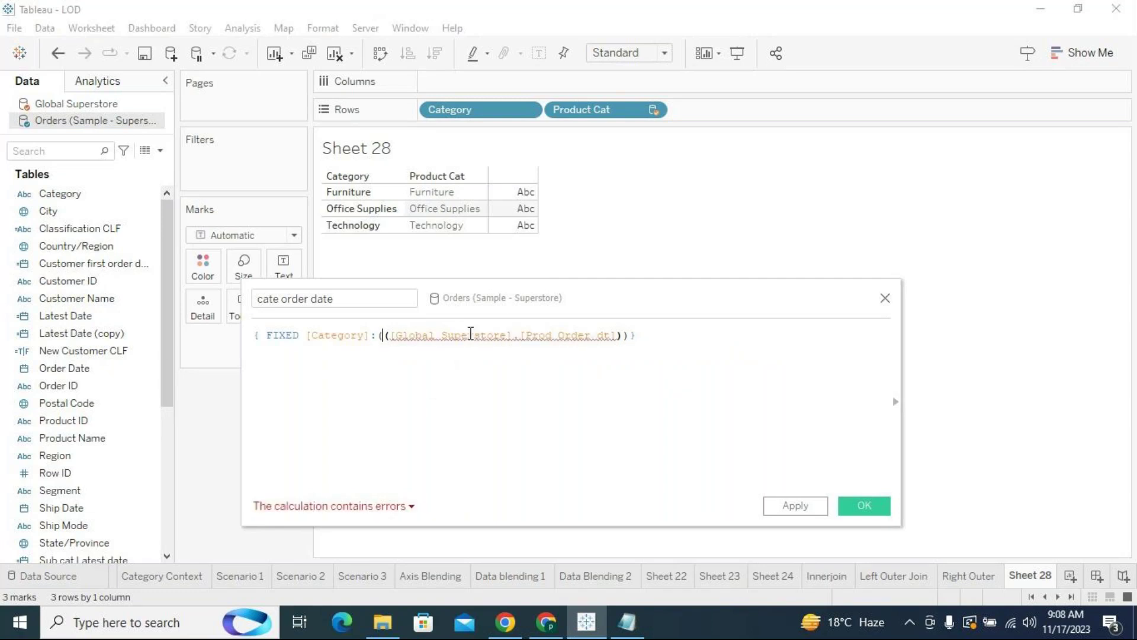
pyautogui.moveTo(468, 339)
pyautogui.click(385, 337)
pyautogui.write('max(')
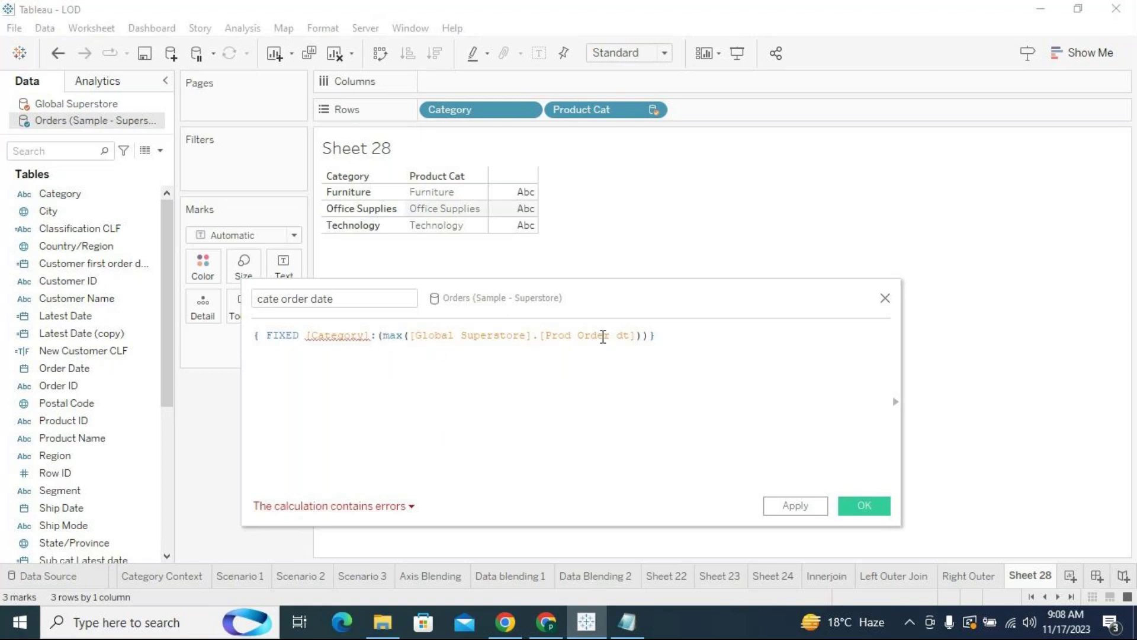
pyautogui.click(638, 336)
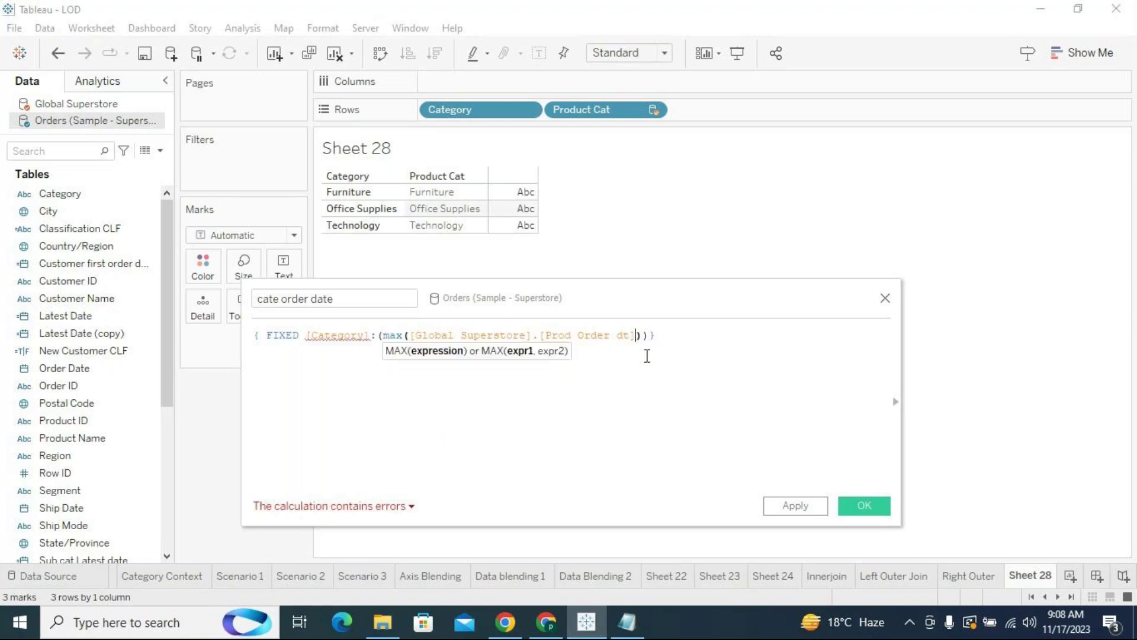
pyautogui.write(')')
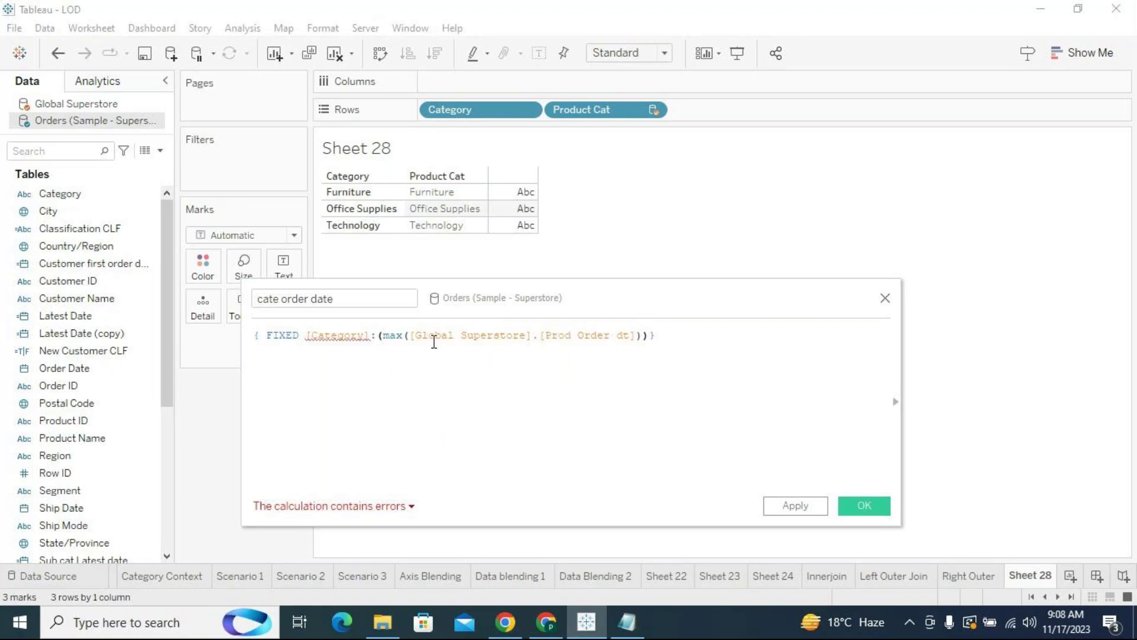
# Step: Examine the error on Category and highlight the FIXED expression and its max part
pyautogui.moveTo(342, 336)
pyautogui.click(639, 335)
pyautogui.write(')')
pyautogui.moveTo(639, 335); pyautogui.dragTo(310, 327)
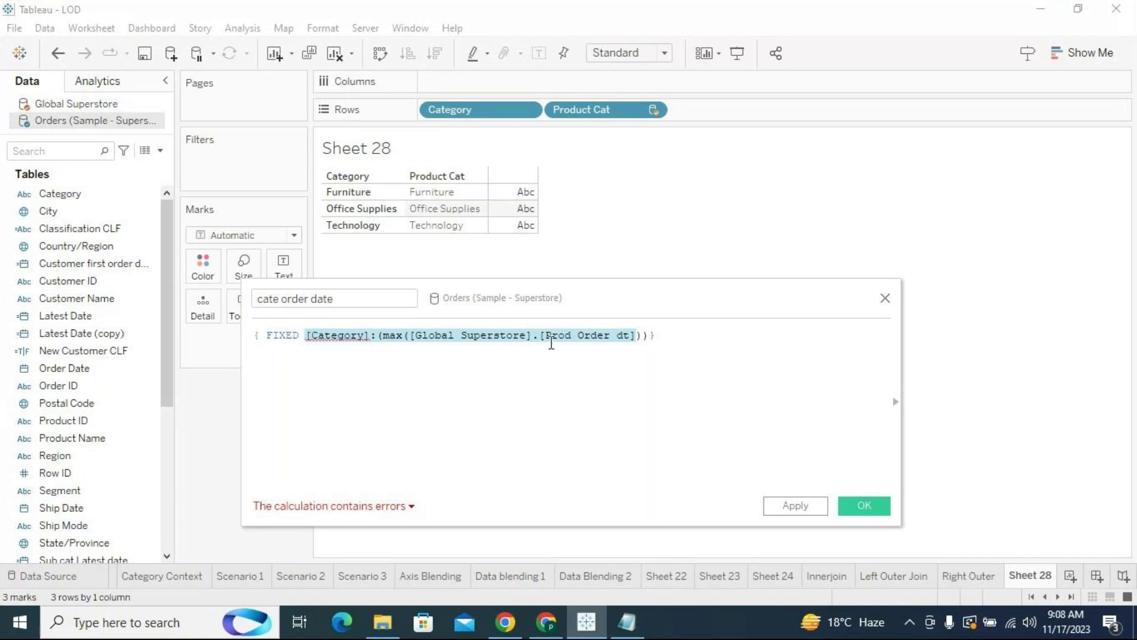
pyautogui.click(648, 335)
pyautogui.moveTo(647, 334); pyautogui.dragTo(259, 338)
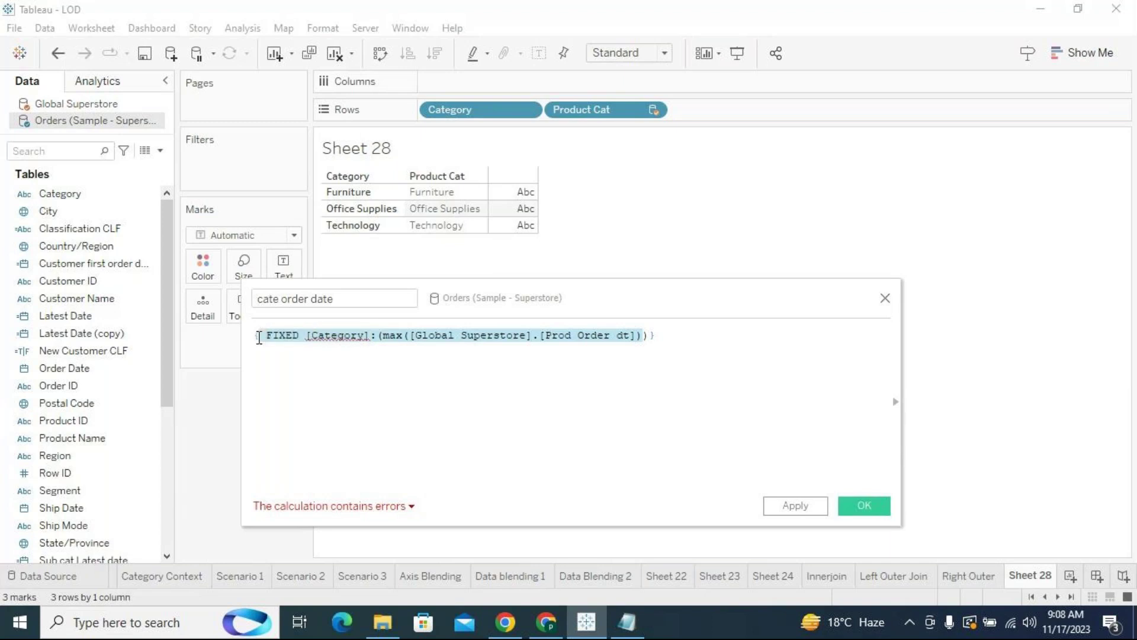
pyautogui.click(468, 353)
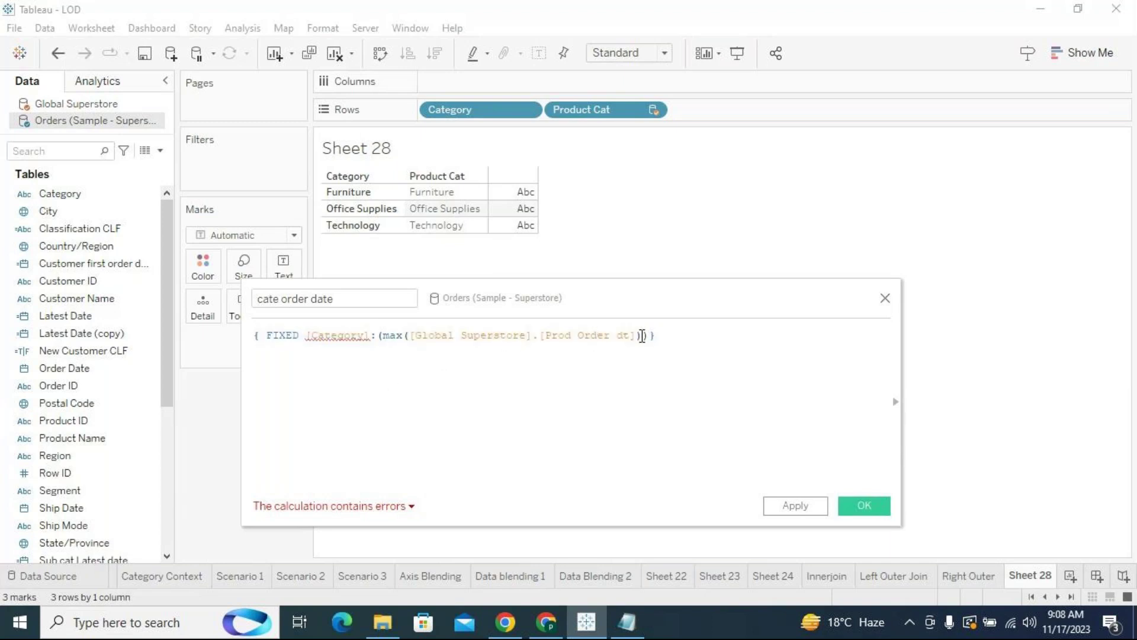
pyautogui.moveTo(644, 336); pyautogui.dragTo(382, 331)
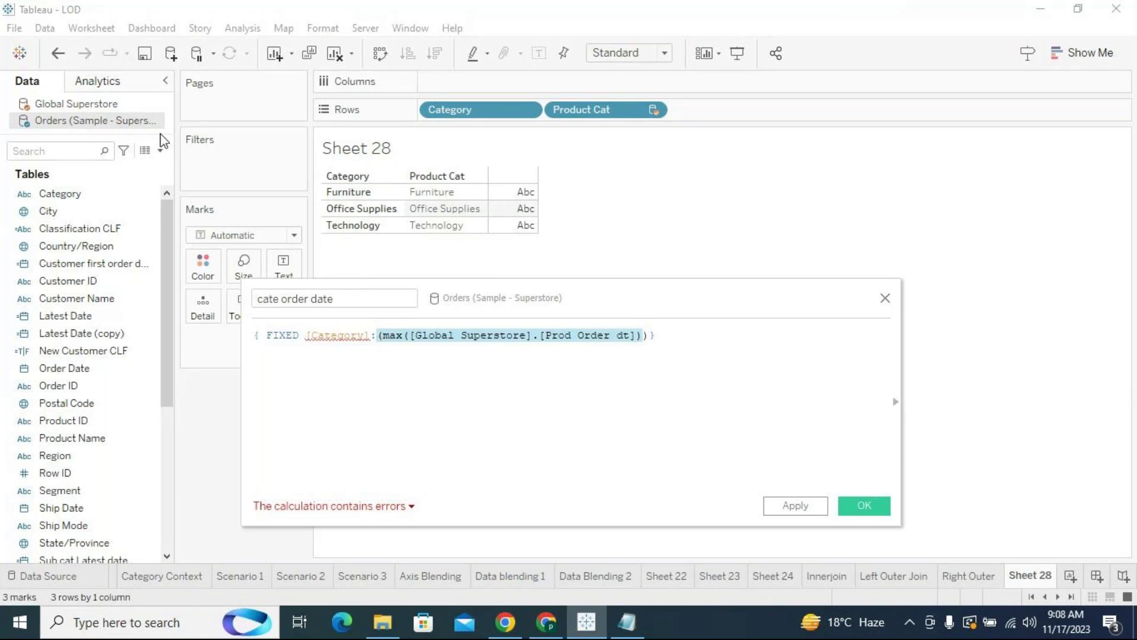
# Step: Switch to Notepad, add "-> LOD's doesnot support on secondary dat source columns" to the data blending notes, and start another "->" line
pyautogui.click(634, 612)
pyautogui.write('-> LO')
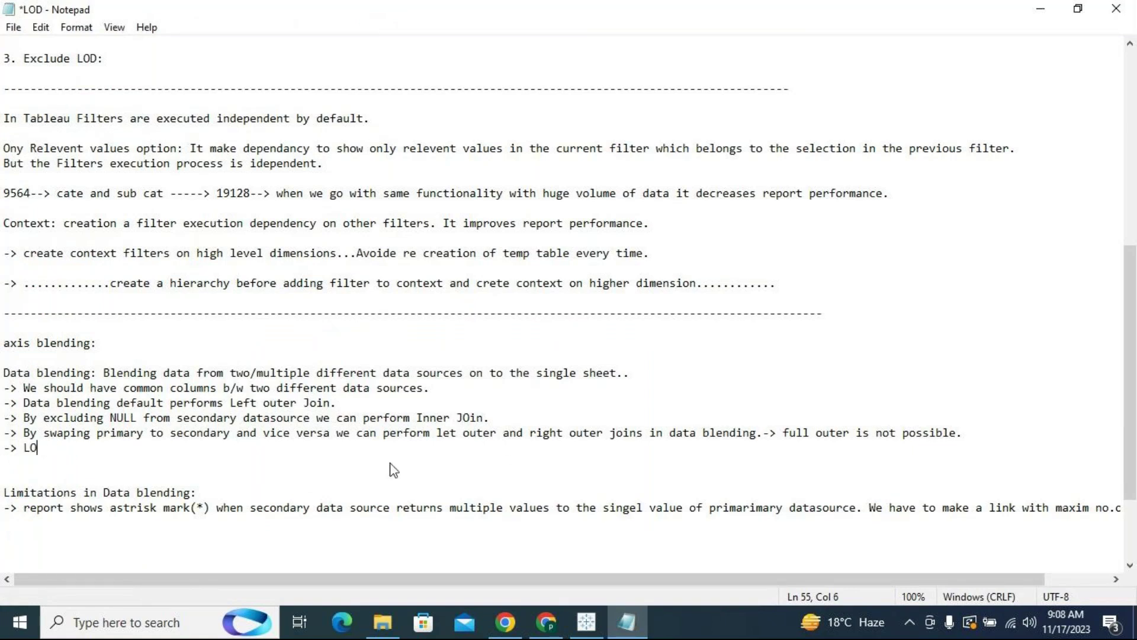
pyautogui.write("D's doesnot support on secondary dat source columns")
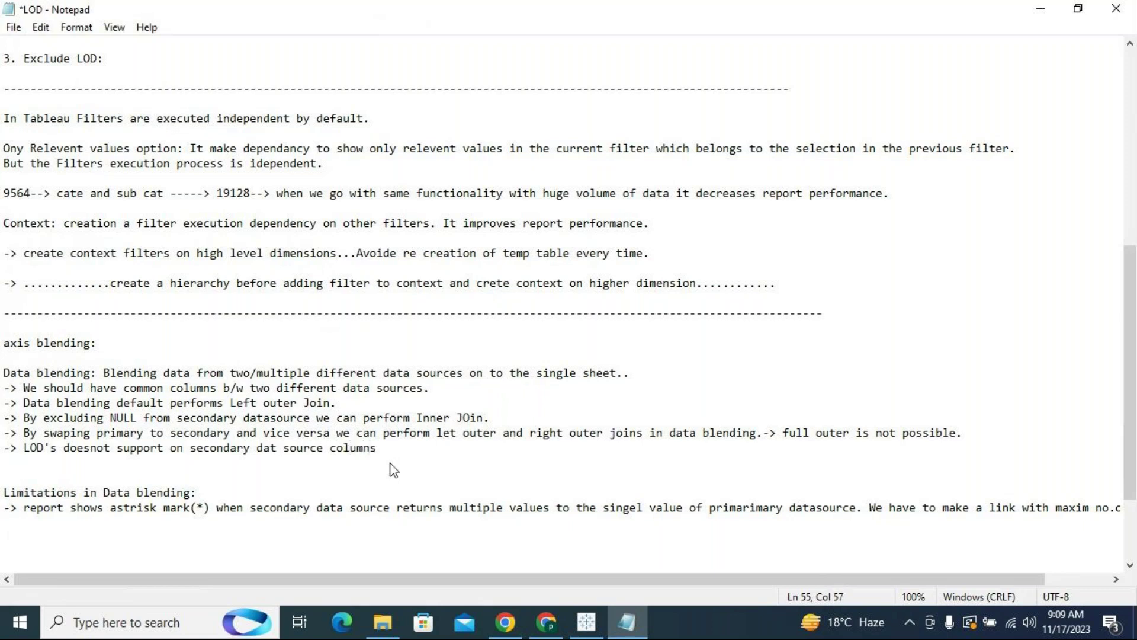
pyautogui.press('Return')
pyautogui.write('->')
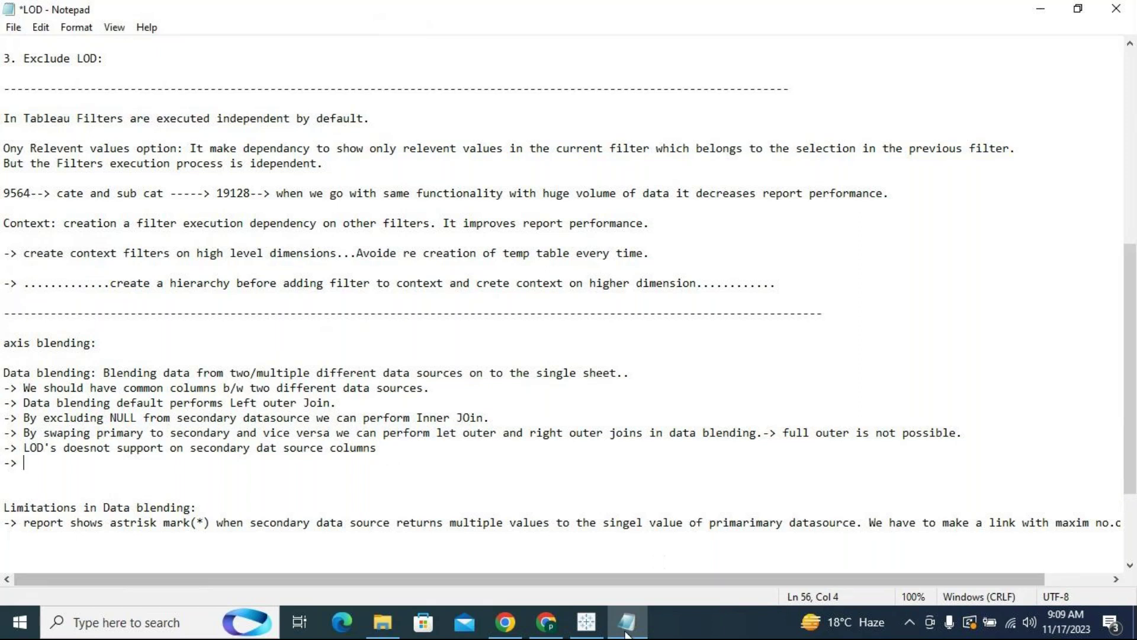
# Step: Switch back to Tableau, save the cate order date calculated field, and show the fields of the Global Superstore source
pyautogui.click(586, 622)
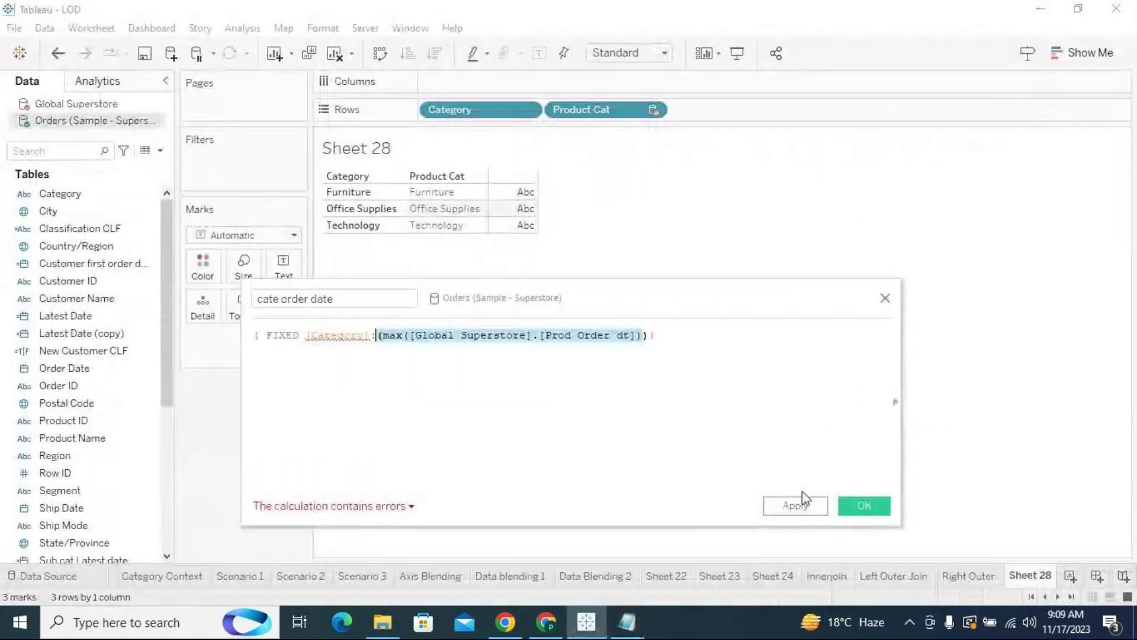
pyautogui.click(862, 509)
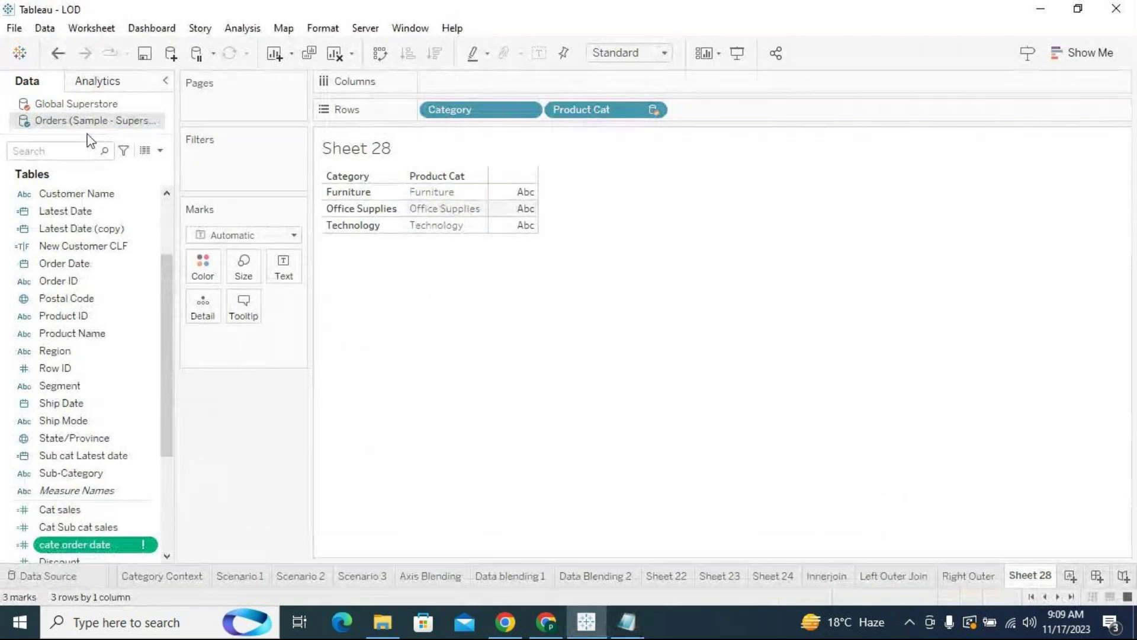
pyautogui.click(76, 104)
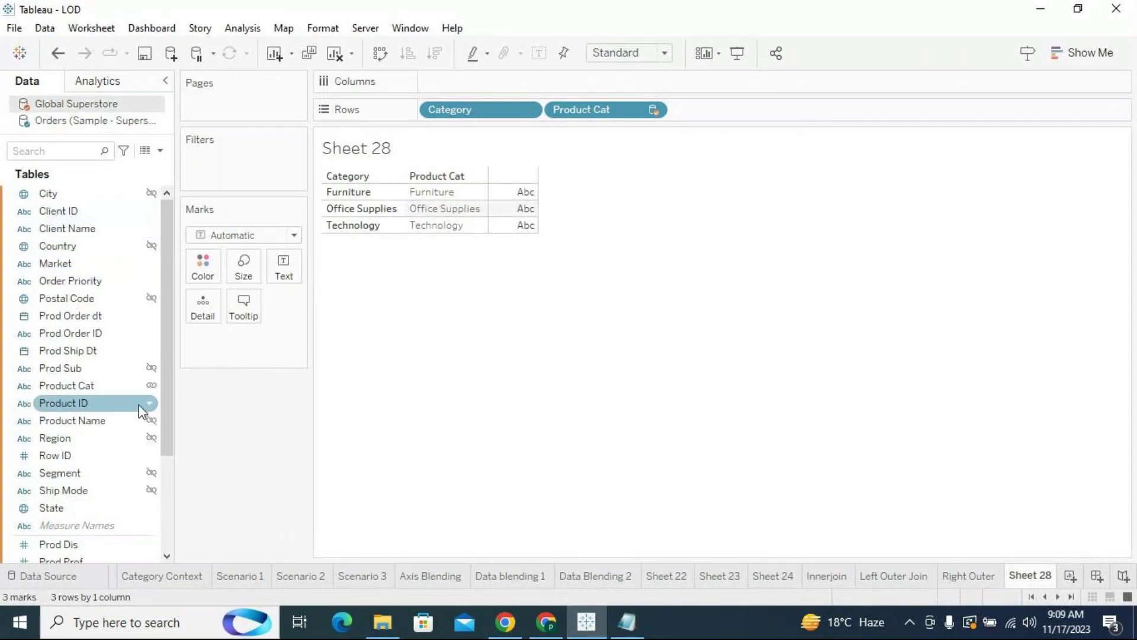
pyautogui.click(151, 386)
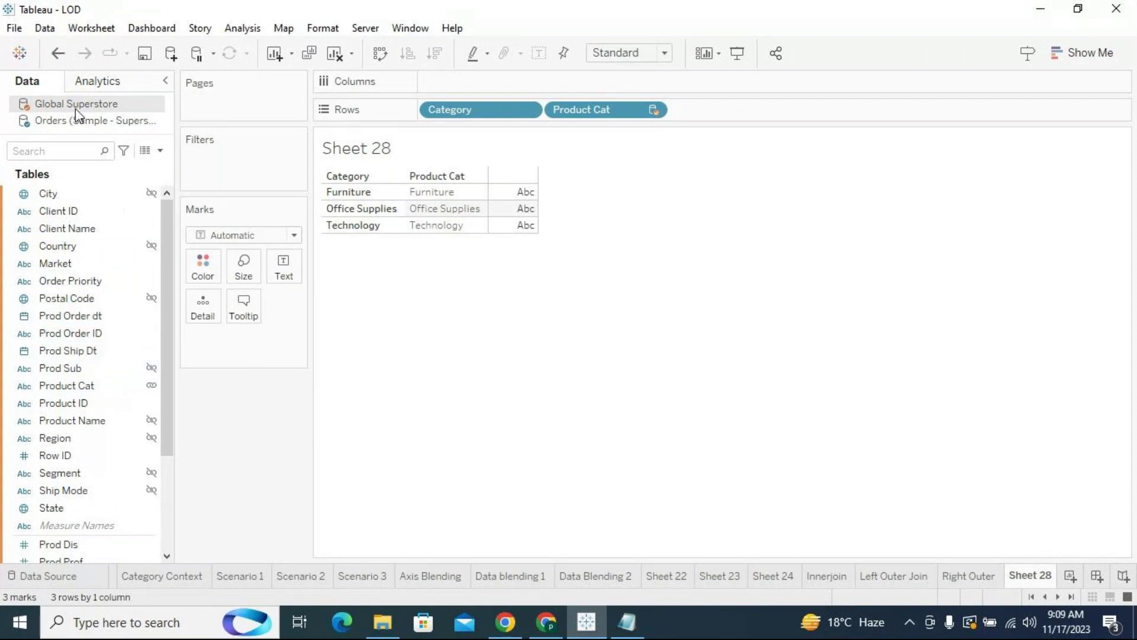
# Step: Add a custom blend relationship mapping Order Date in the primary source to Prod Order dt in Global Superstore
pyautogui.click(44, 28)
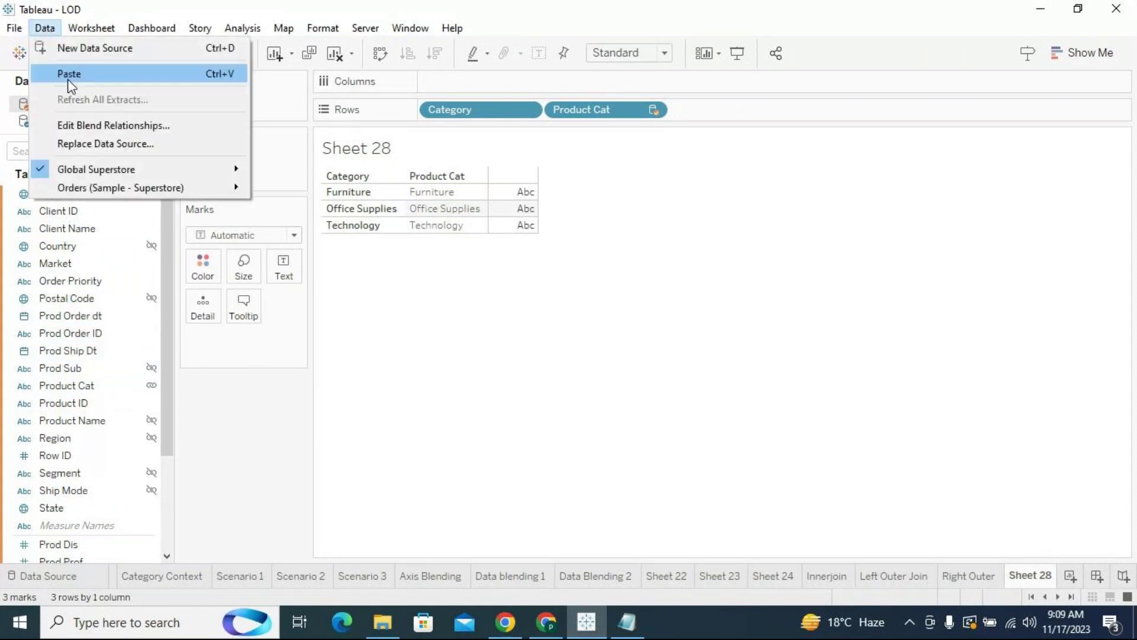
pyautogui.click(100, 125)
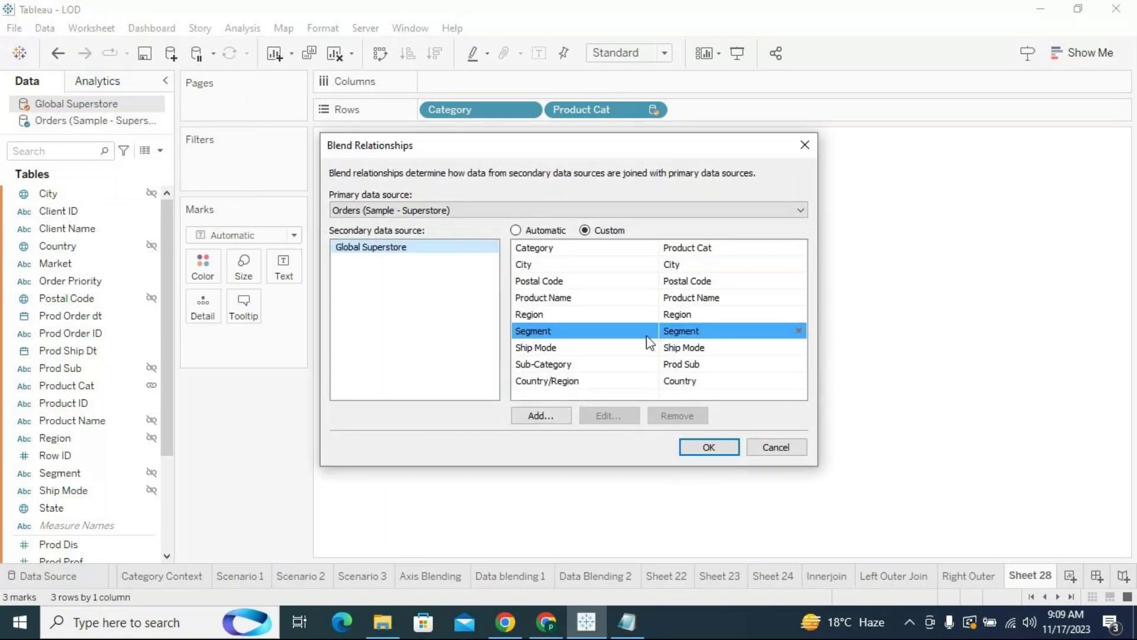
pyautogui.click(539, 417)
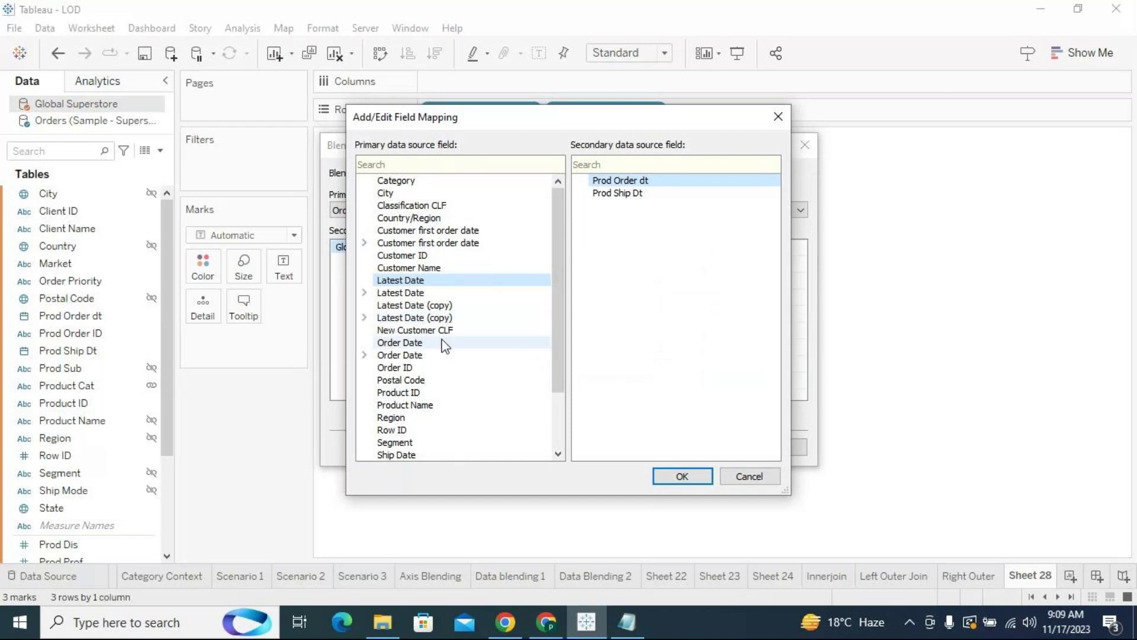
pyautogui.scroll(-1, 445, 346)
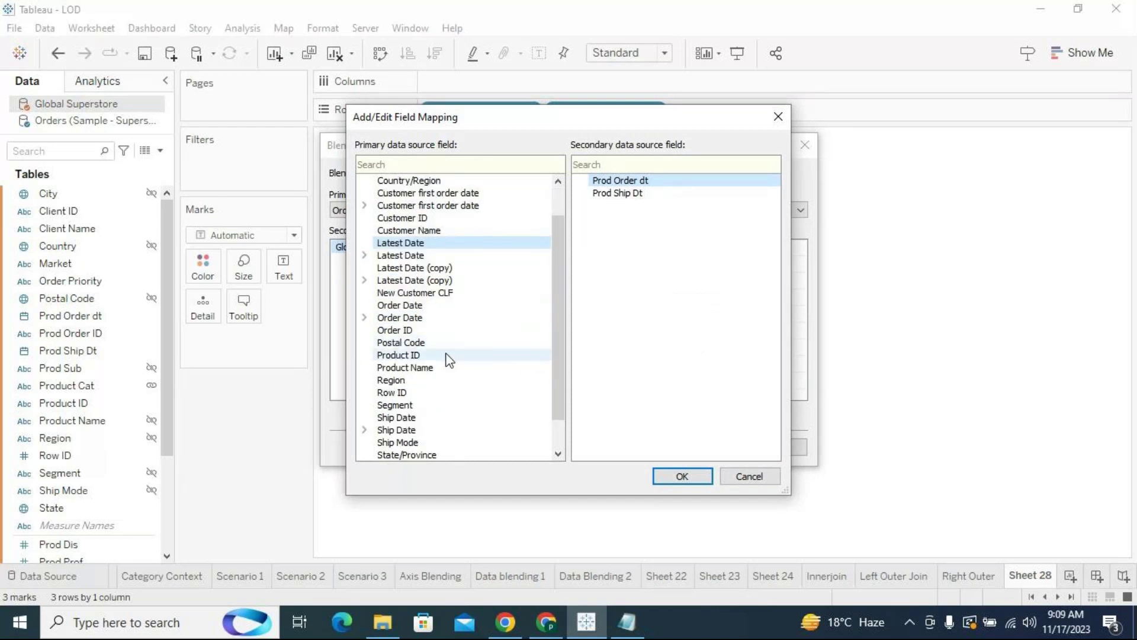
pyautogui.scroll(-1, 449, 360)
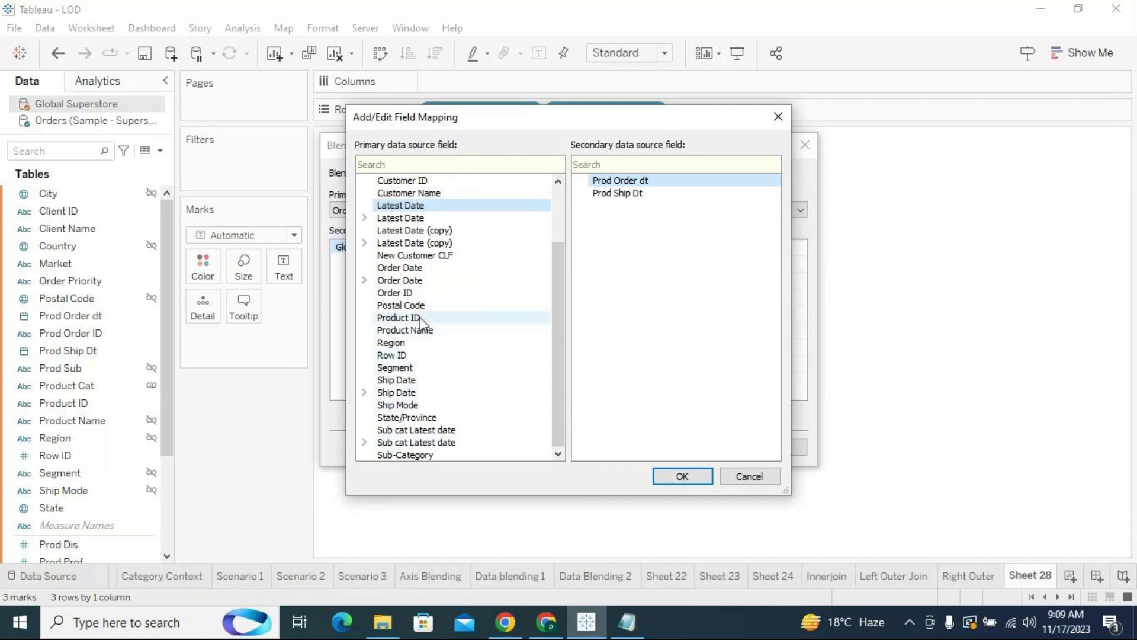
pyautogui.click(414, 268)
pyautogui.click(649, 183)
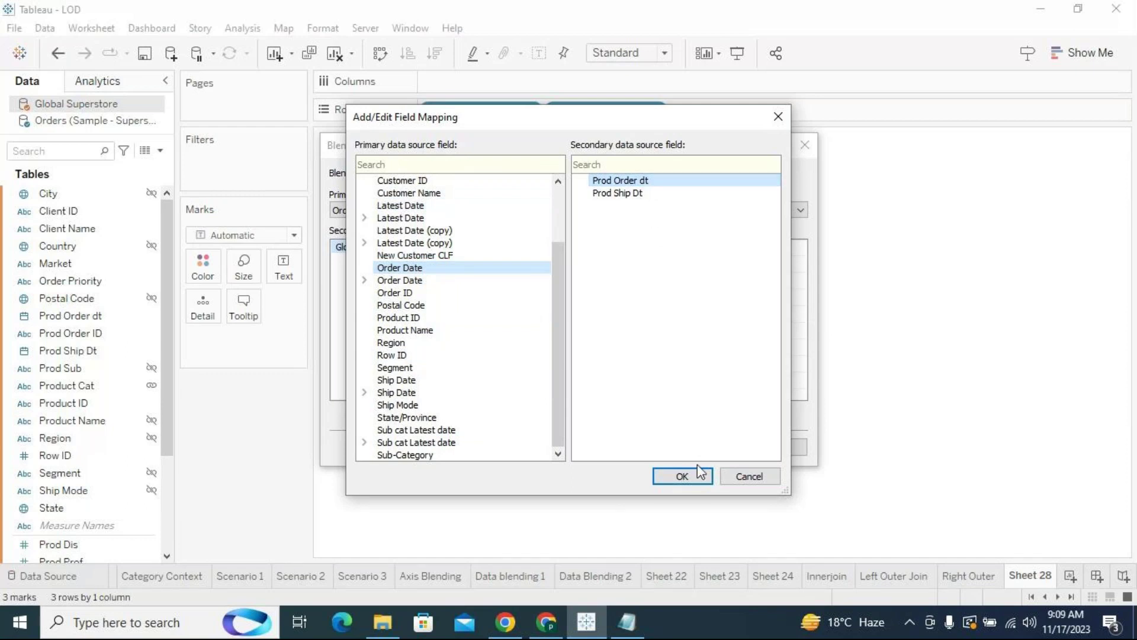
pyautogui.click(683, 476)
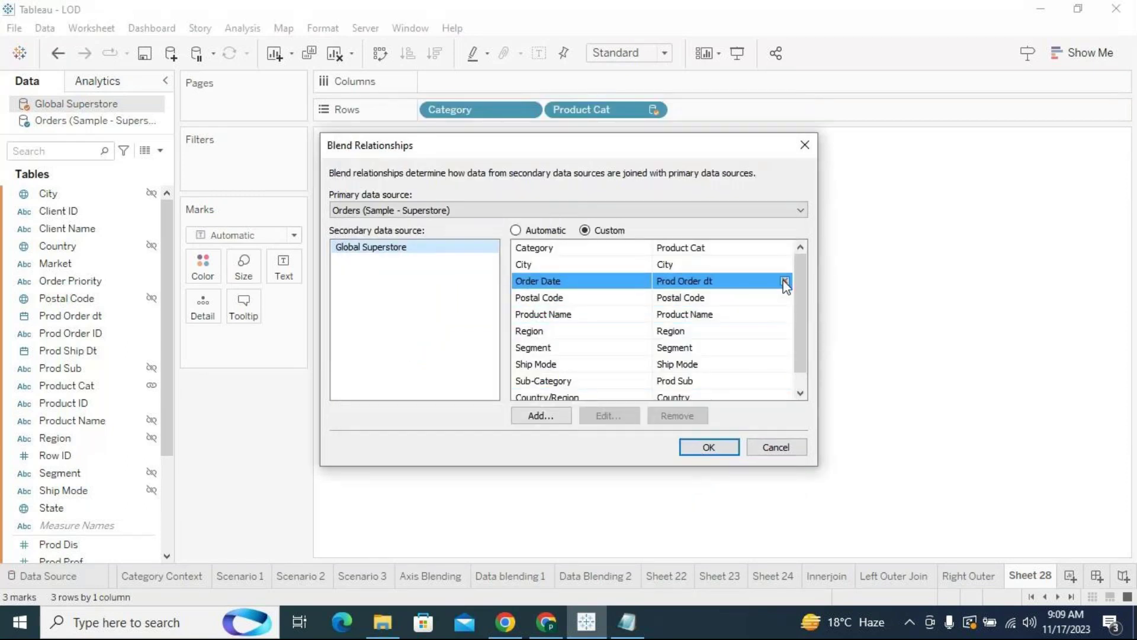
pyautogui.moveTo(796, 269); pyautogui.dragTo(797, 279)
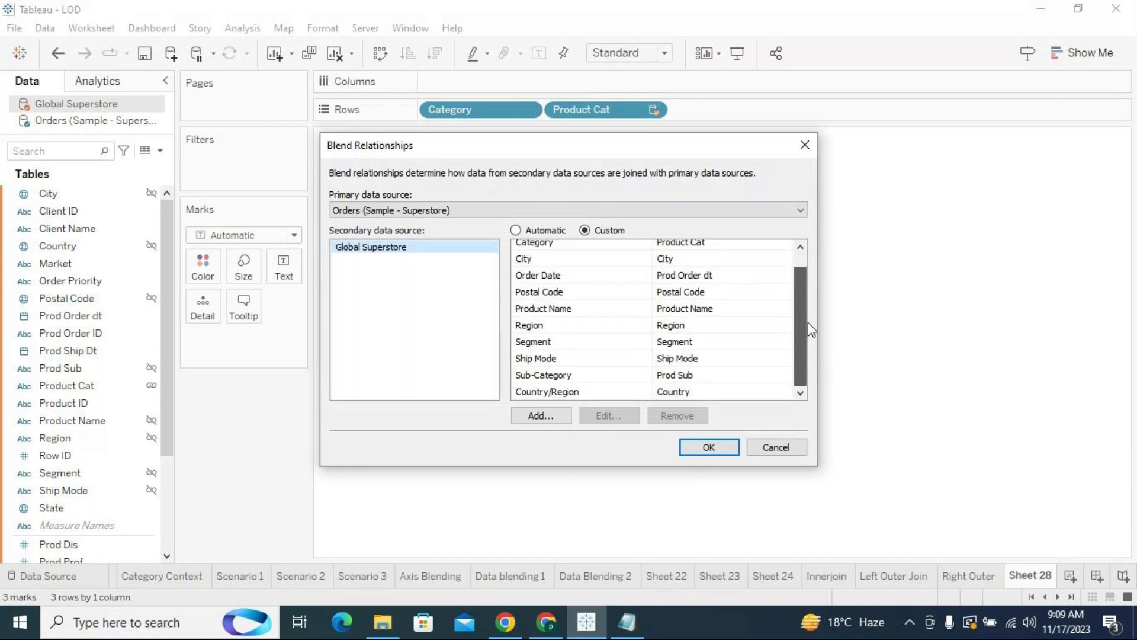
pyautogui.click(729, 447)
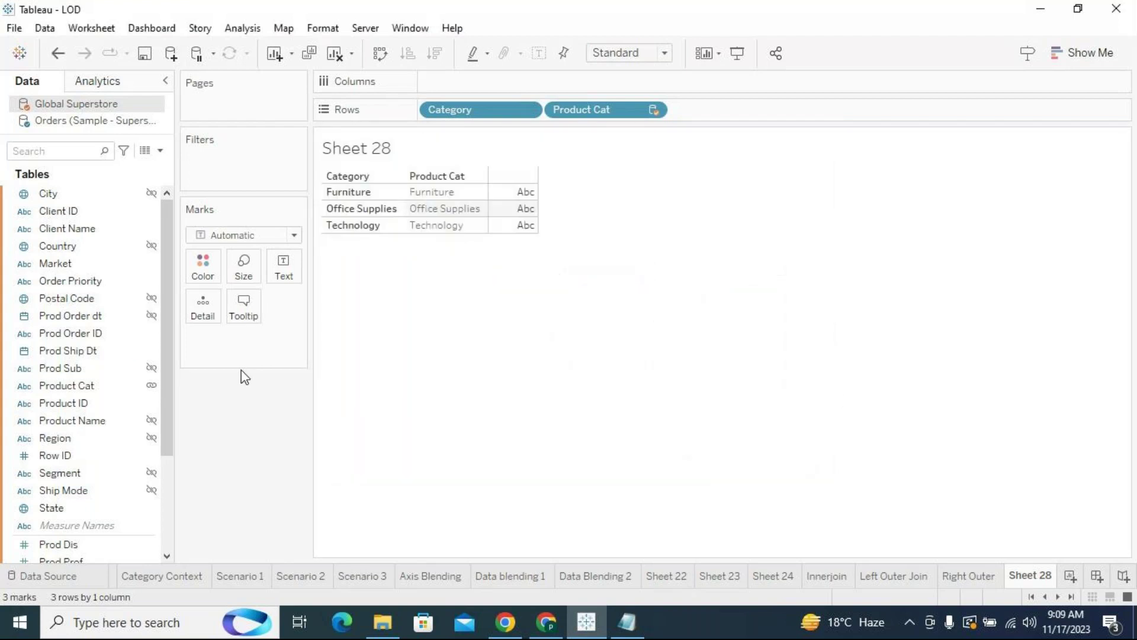
# Step: Reopen the cate order date calculation in the Orders source, check its formula for errors, and close it
pyautogui.click(90, 121)
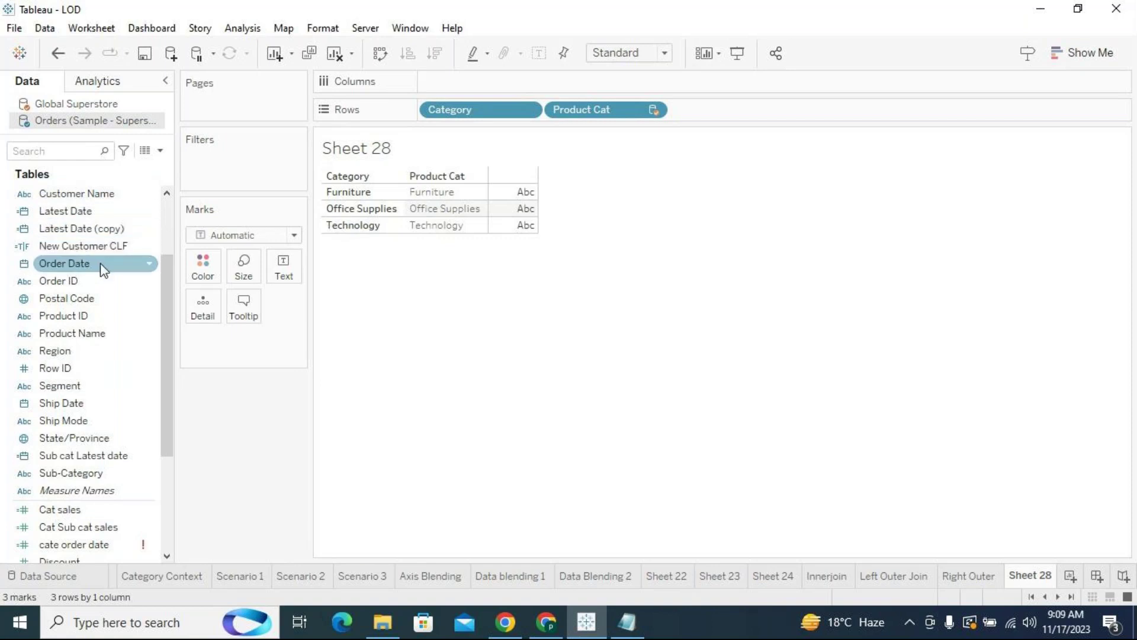
pyautogui.scroll(-2, 97, 285)
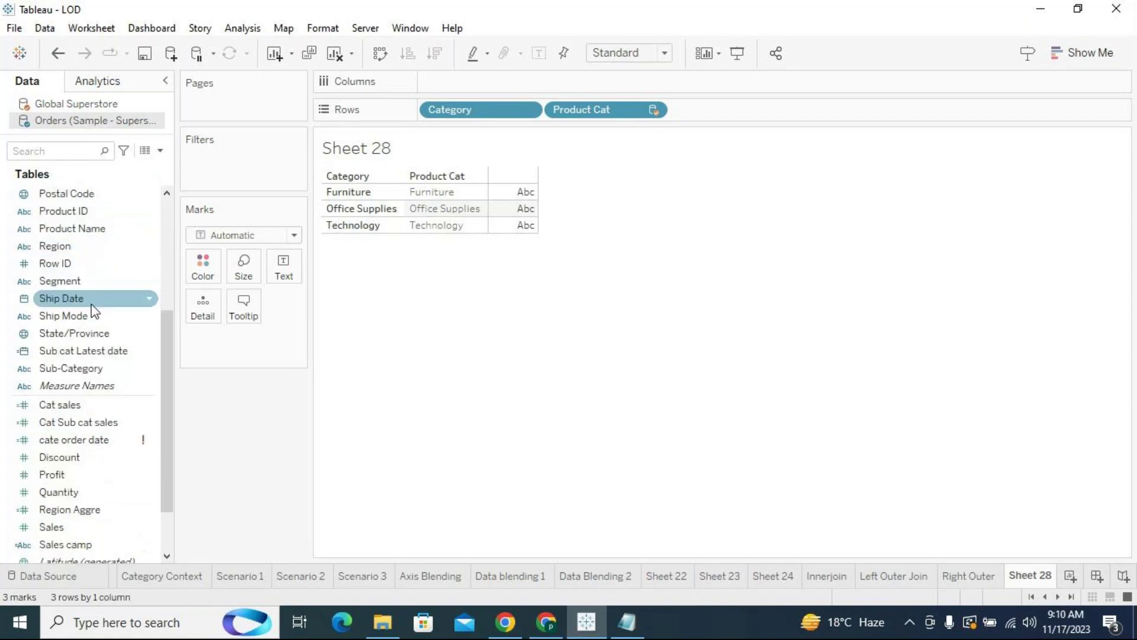
pyautogui.click(149, 439)
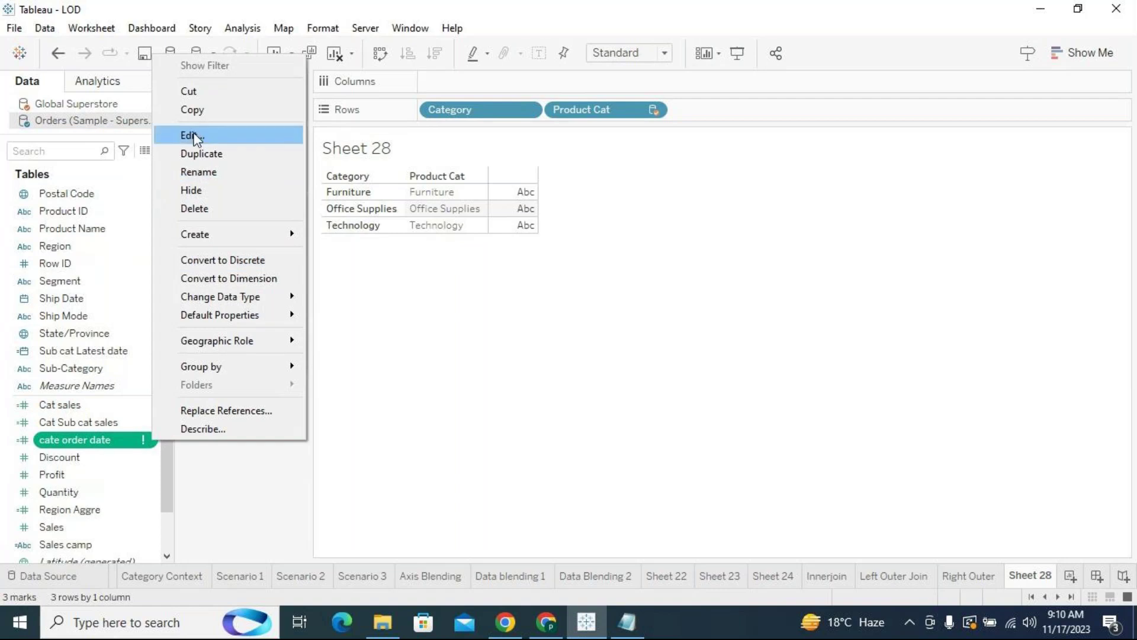
pyautogui.click(228, 136)
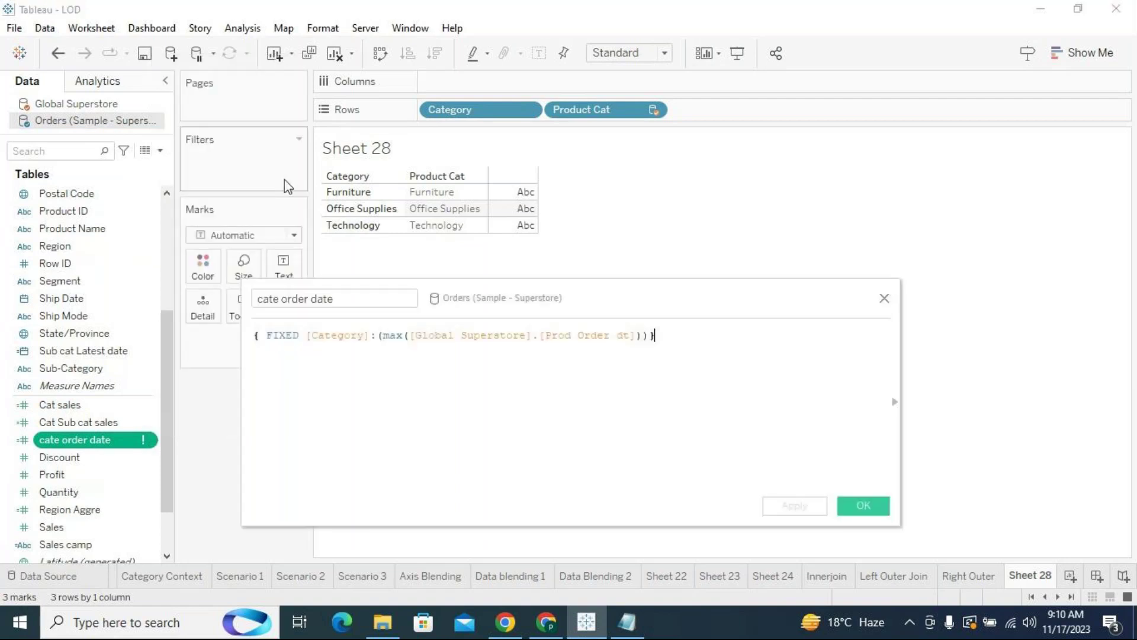
pyautogui.click(626, 334)
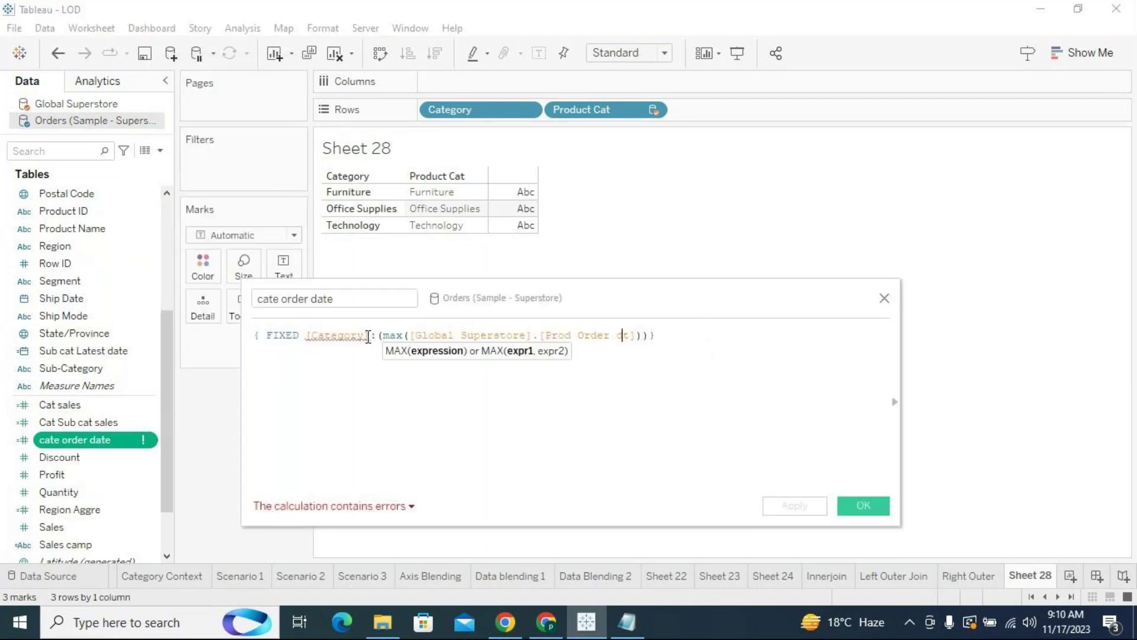
pyautogui.click(851, 498)
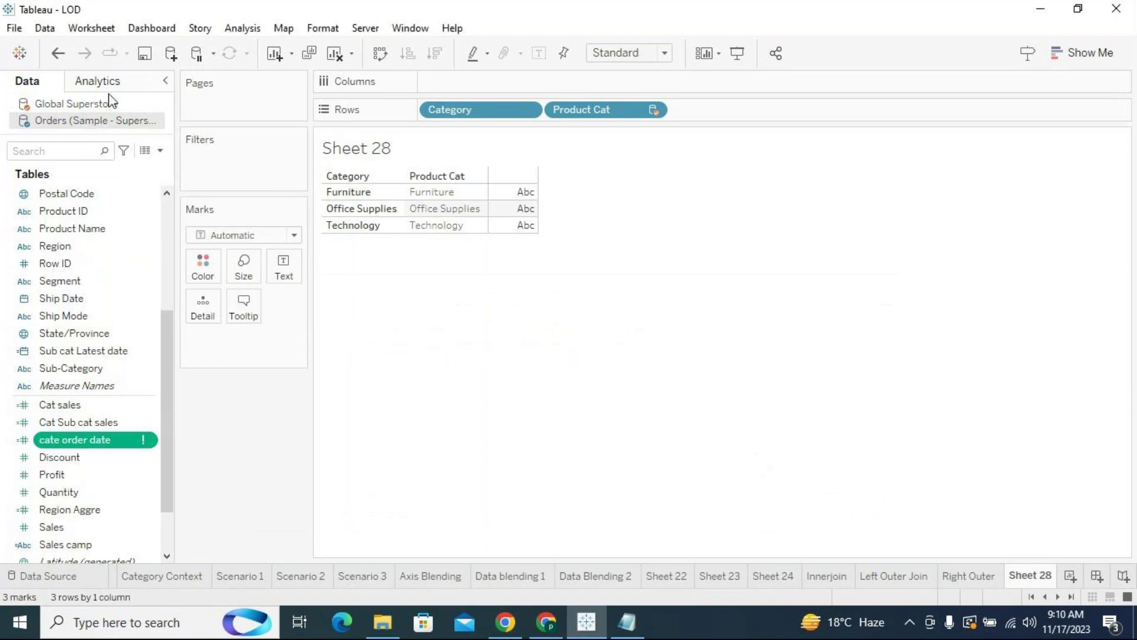
# Step: Activate the blend links on Country, City, Postal Code, Prod Order dt and Prod Sub in Global Superstore
pyautogui.click(57, 103)
pyautogui.click(151, 245)
pyautogui.click(151, 193)
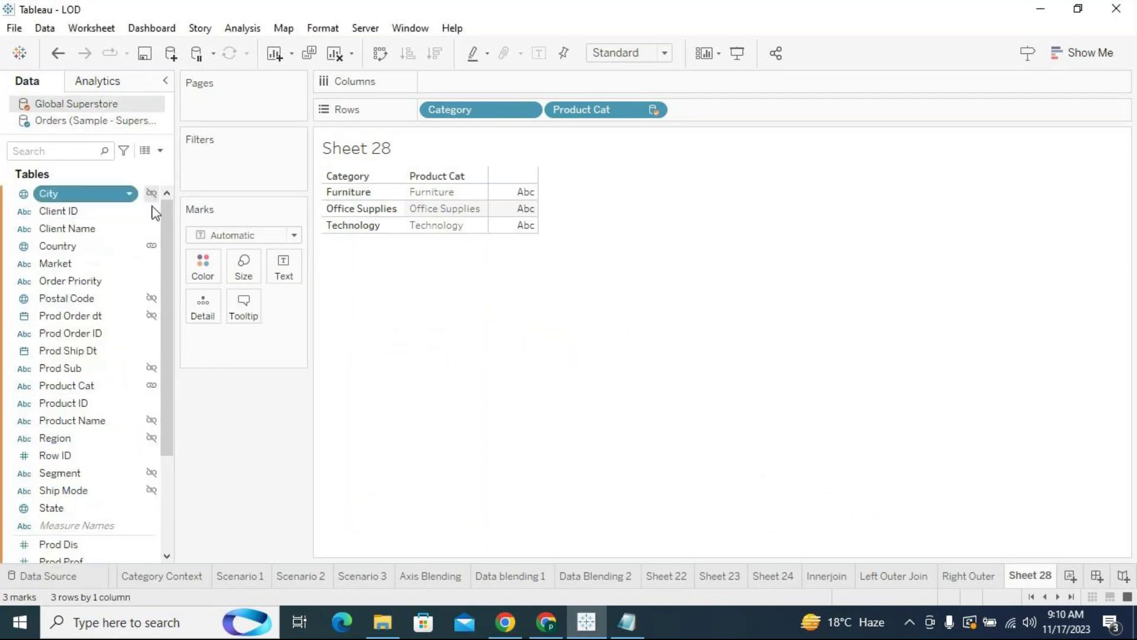
pyautogui.click(152, 298)
pyautogui.click(152, 315)
pyautogui.click(152, 367)
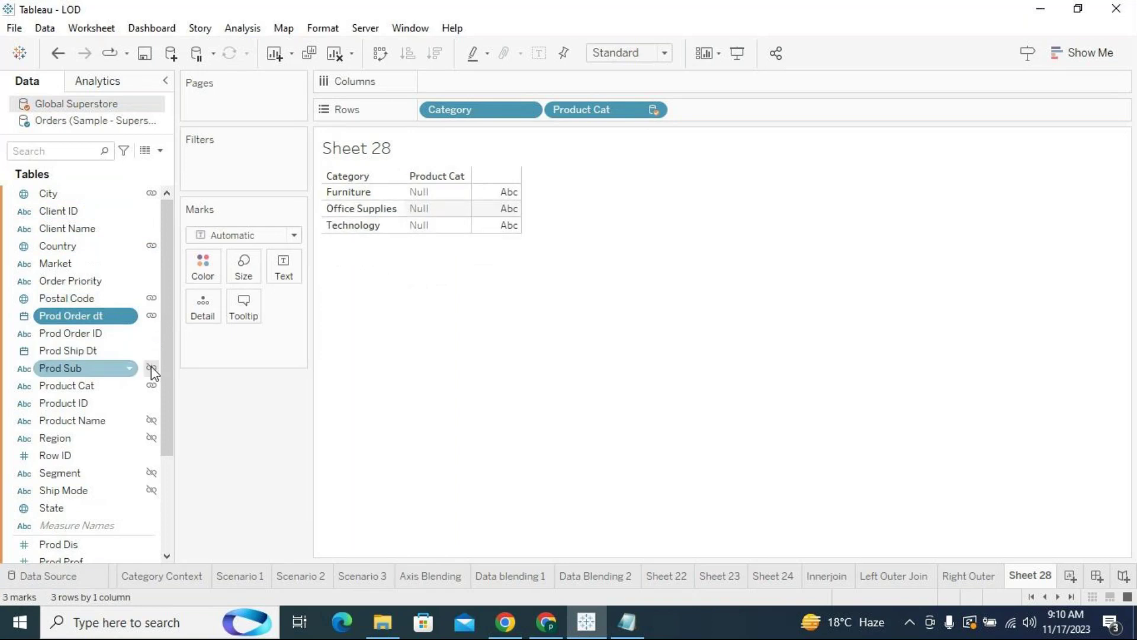
# Step: Activate the blend links on Product Name, Region, Segment and Ship Mode, and toggle Product Cat's link off and back on
pyautogui.click(151, 385)
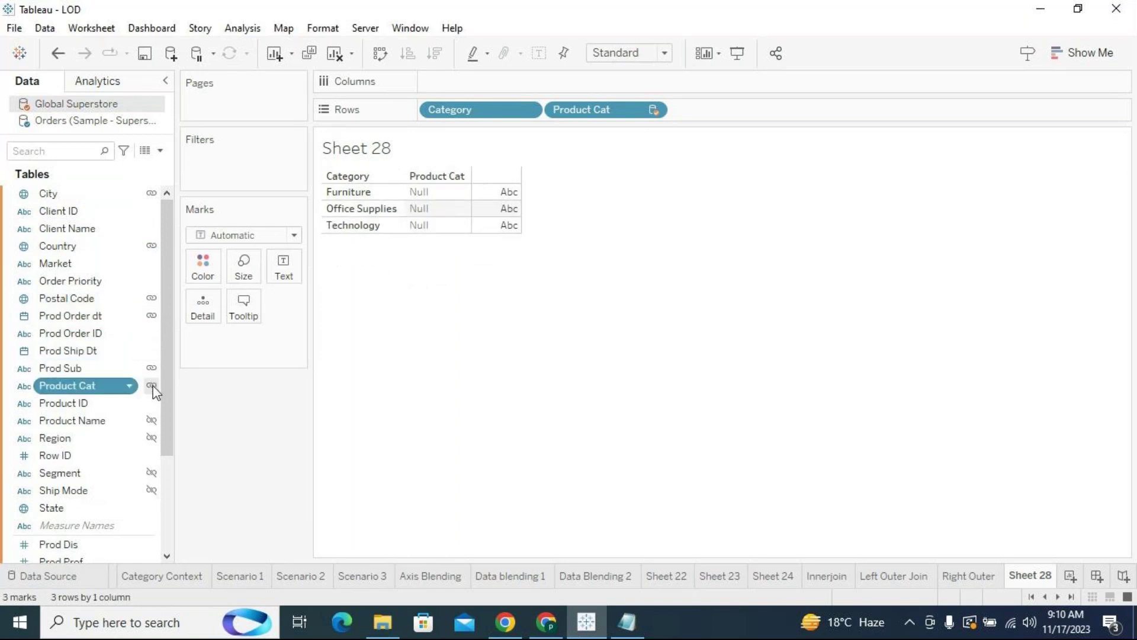
pyautogui.click(152, 420)
pyautogui.click(151, 438)
pyautogui.click(151, 473)
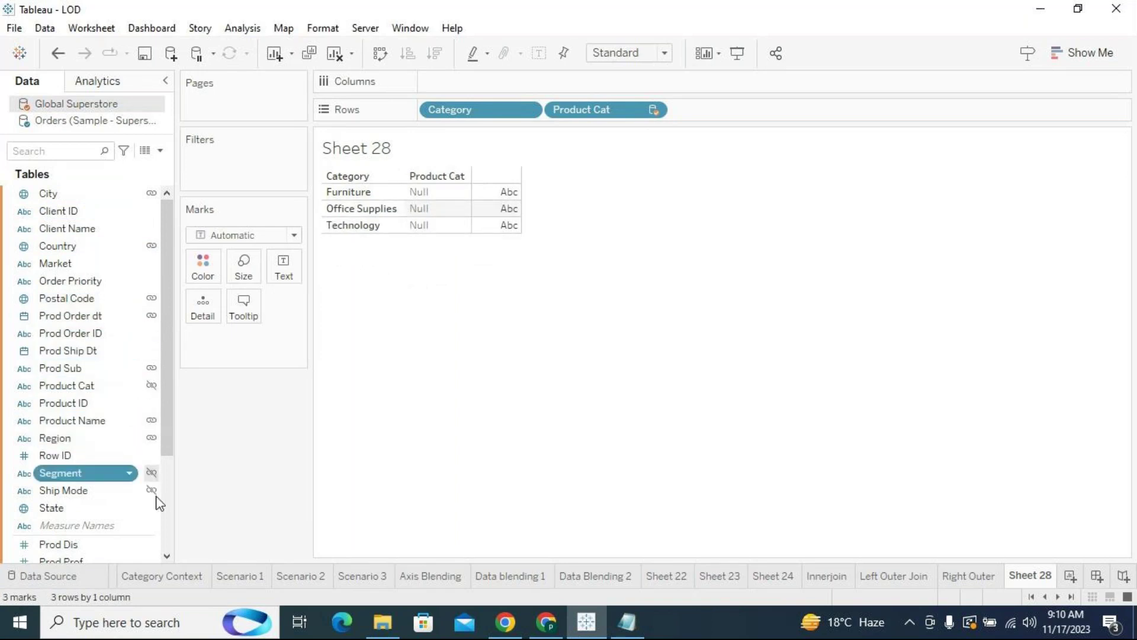
pyautogui.click(152, 490)
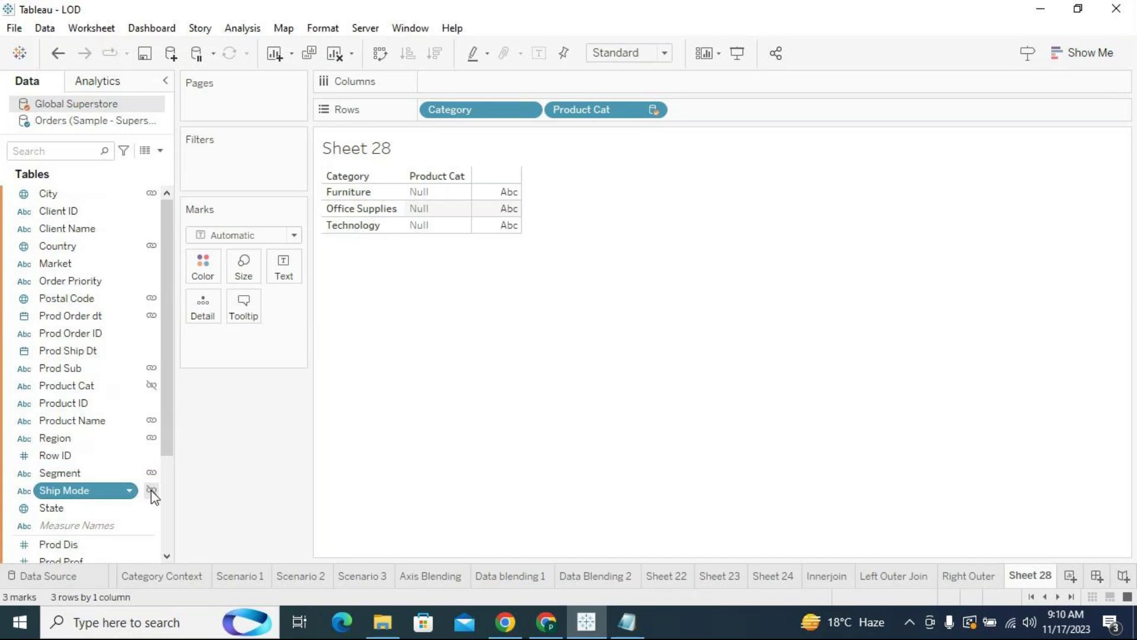
pyautogui.click(152, 385)
pyautogui.scroll(-3, 127, 406)
pyautogui.scroll(3, 127, 407)
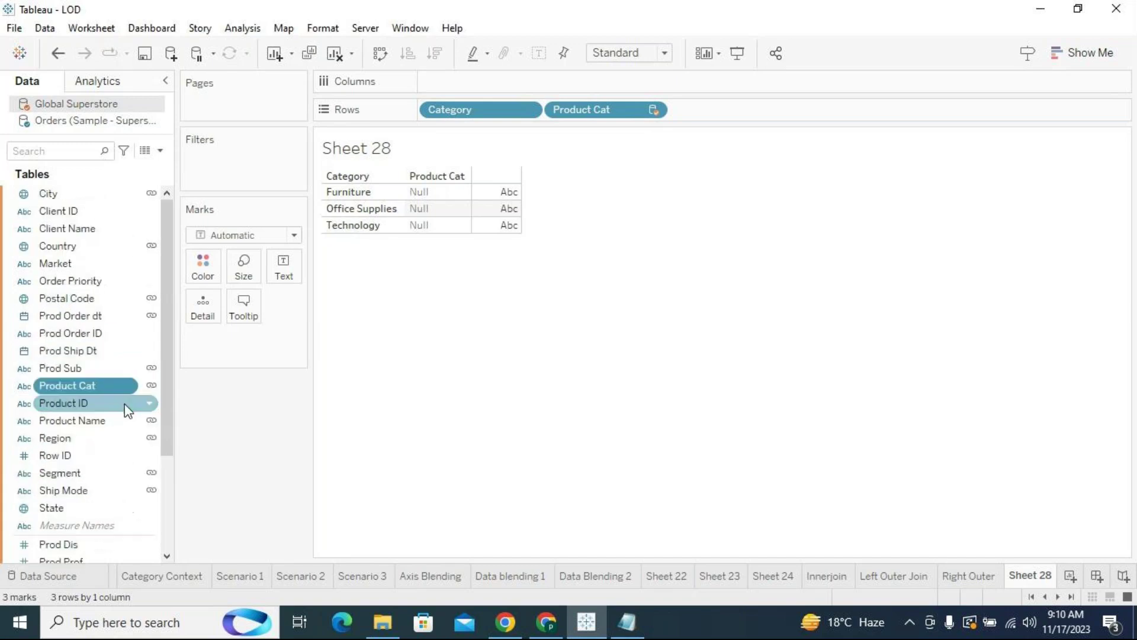
# Step: Remove the extra parentheses from cate order date so it reads "{ FIXED [Category]:max([Global Superstore].[Prod Order dt])}", check the error on Category, and save
pyautogui.click(119, 122)
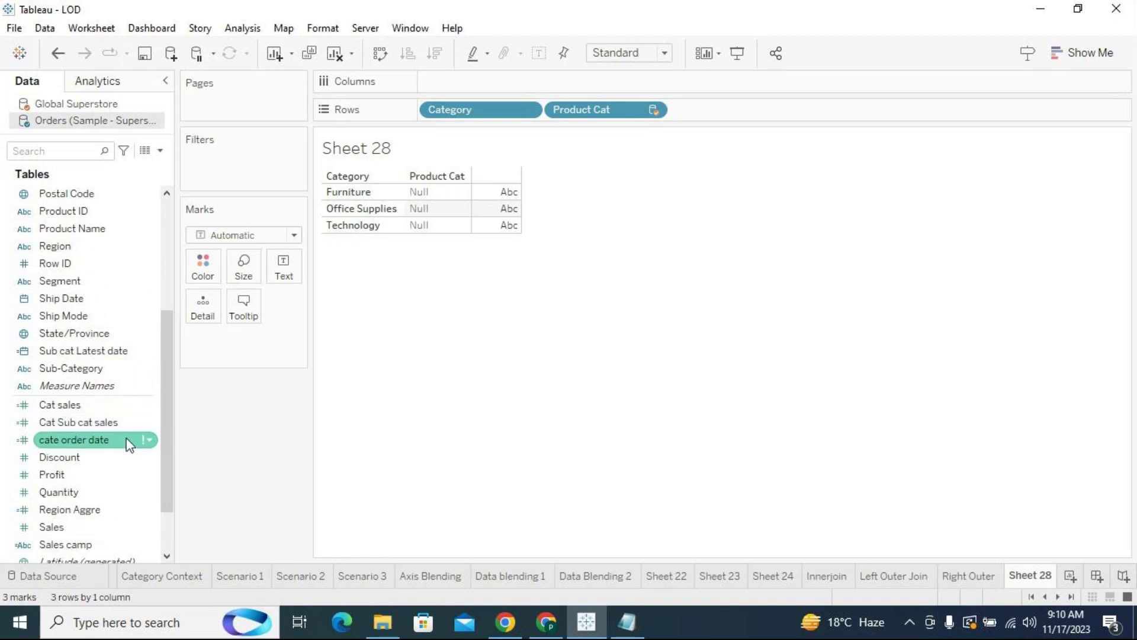
pyautogui.rightClick(150, 441)
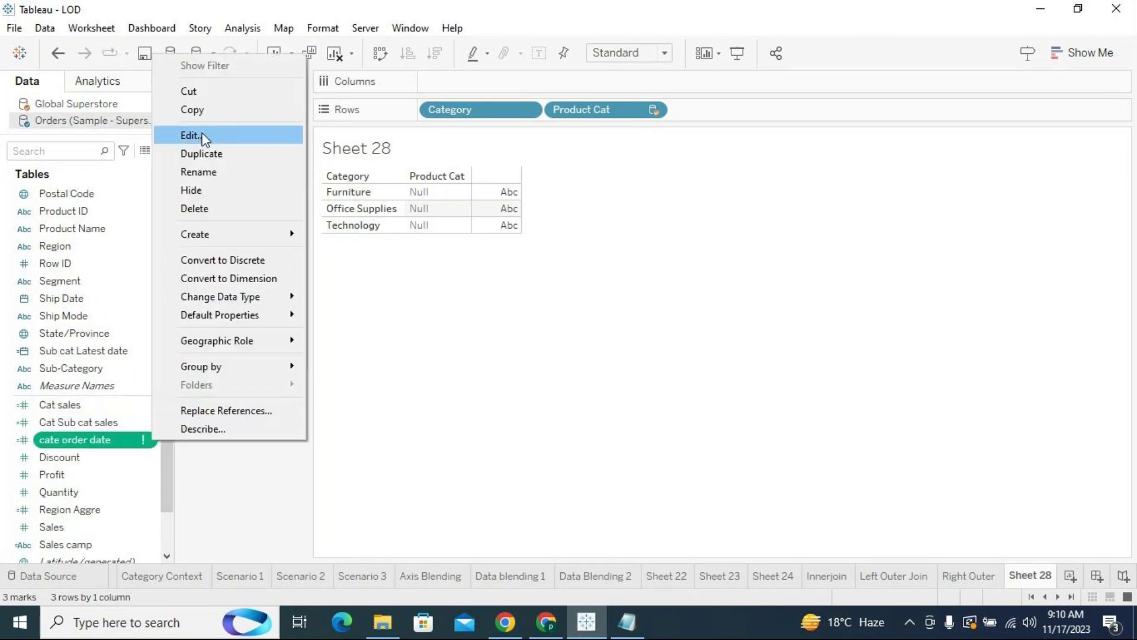
pyautogui.click(237, 135)
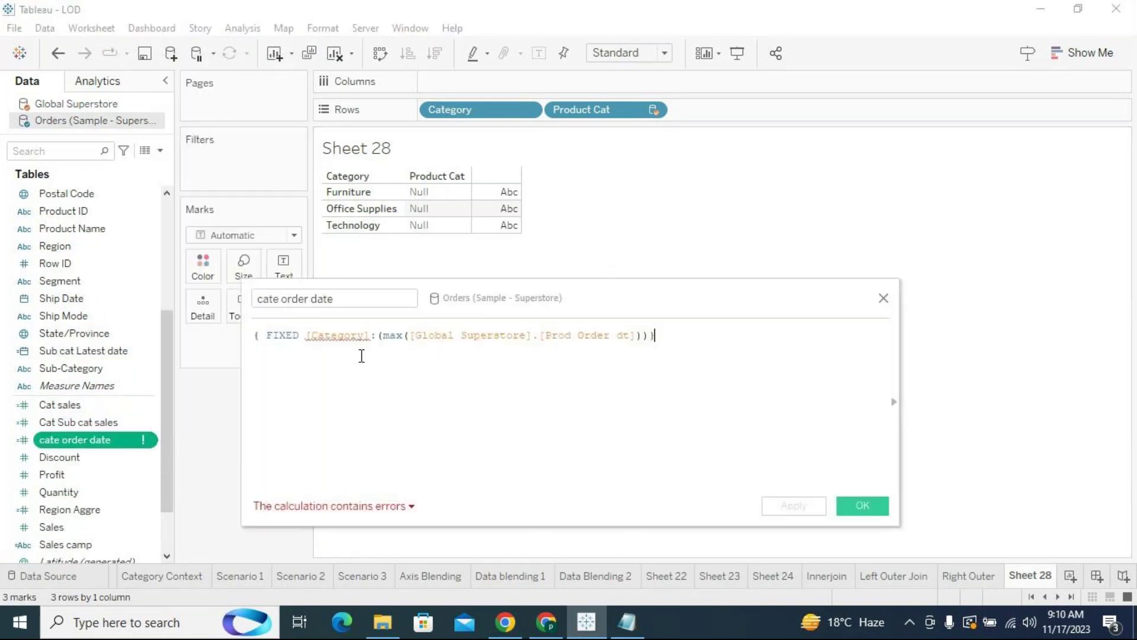
pyautogui.click(407, 335)
pyautogui.press('Left')
pyautogui.press('Left')
pyautogui.press('Left')
pyautogui.press('BackSpace')
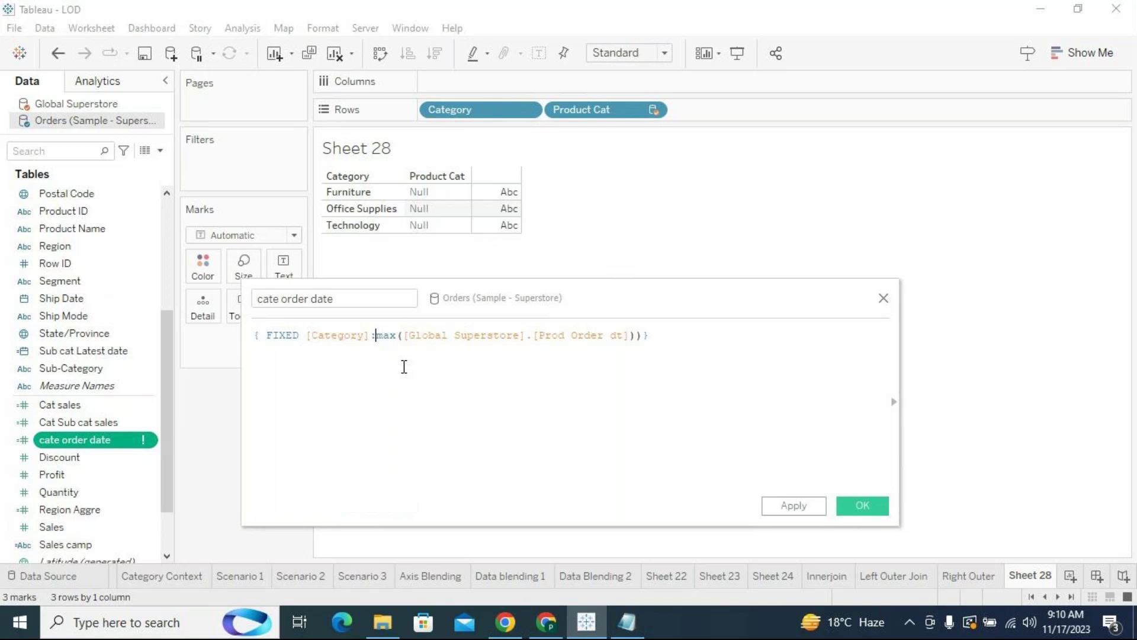
pyautogui.press('Right')
pyautogui.press('Right')
pyautogui.press('Right')
pyautogui.press('Right')
pyautogui.press('Right')
pyautogui.press('Right')
pyautogui.press('Right')
pyautogui.press('Right')
pyautogui.press('Right')
pyautogui.press('Right')
pyautogui.press('Right')
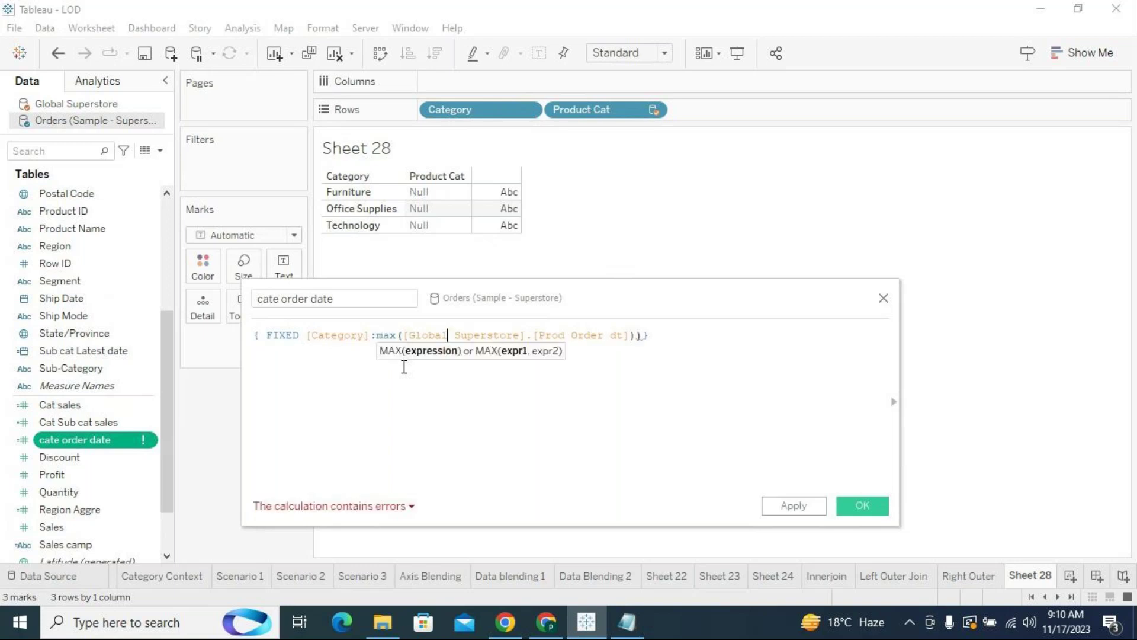
pyautogui.press('Right')
pyautogui.press('Right')
pyautogui.press('Right')
pyautogui.press('Right')
pyautogui.press('Right')
pyautogui.press('Right')
pyautogui.press('BackSpace')
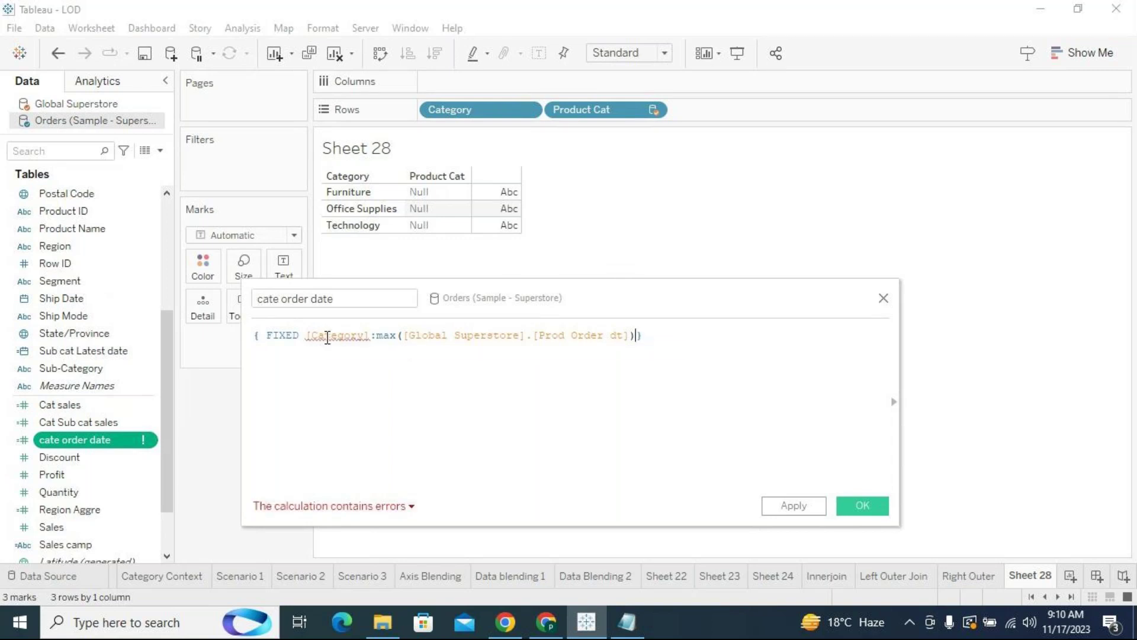
pyautogui.moveTo(327, 338)
pyautogui.click(790, 506)
pyautogui.click(857, 507)
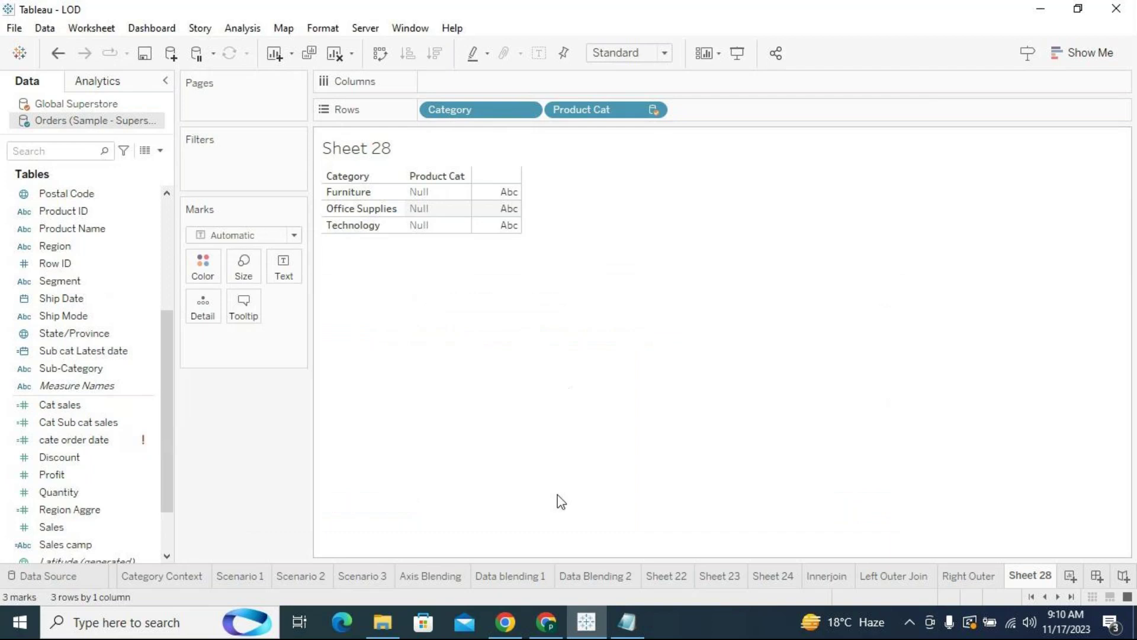
pyautogui.click(546, 622)
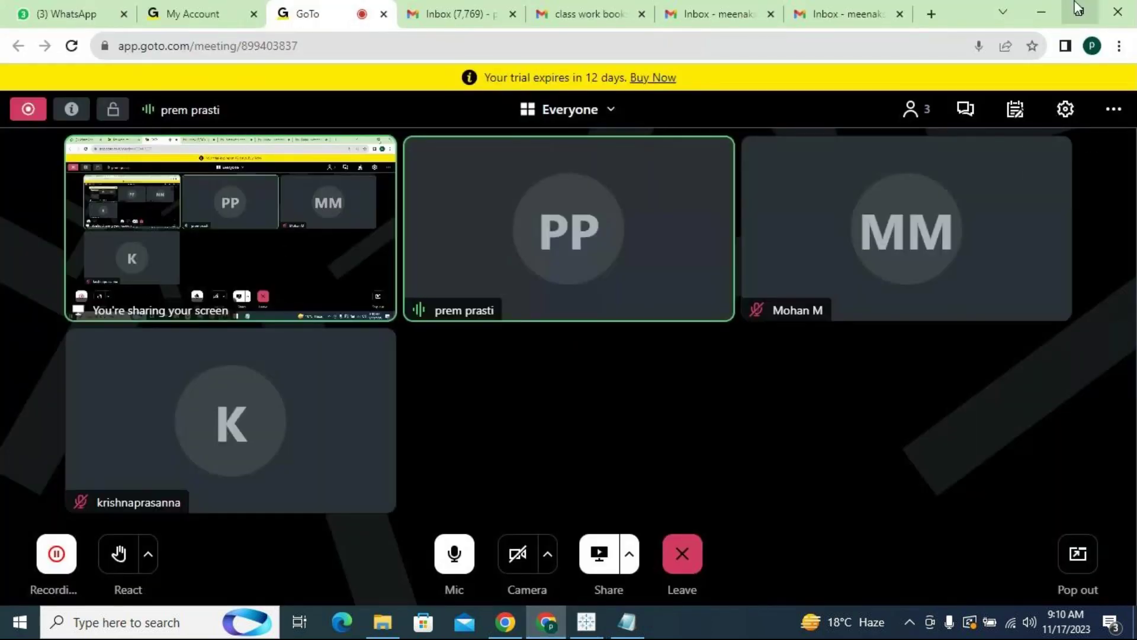
pyautogui.click(1042, 12)
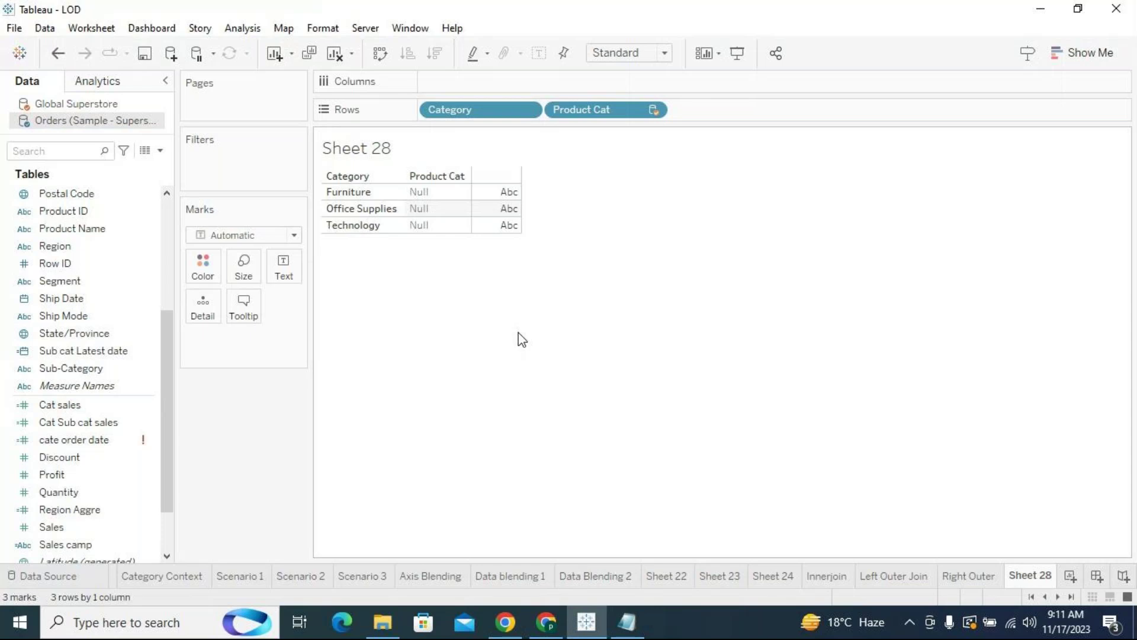
# Step: Review the blended country fields on the Right Outer and Left Outer Join sheets, followed by the Innerjoin sheet
pyautogui.click(971, 576)
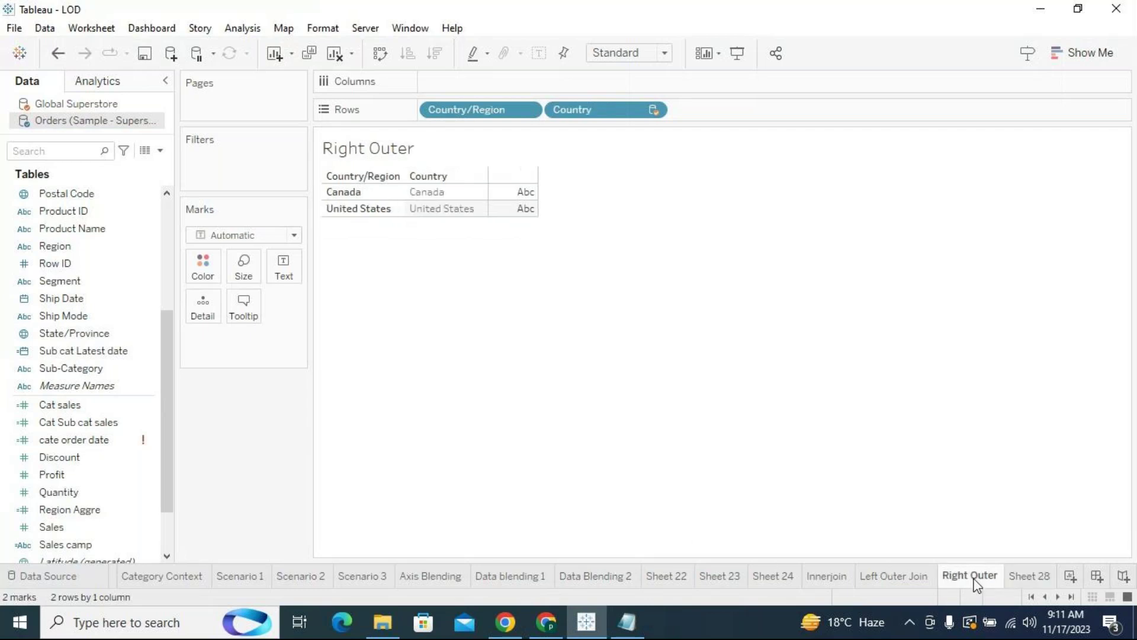
pyautogui.click(872, 575)
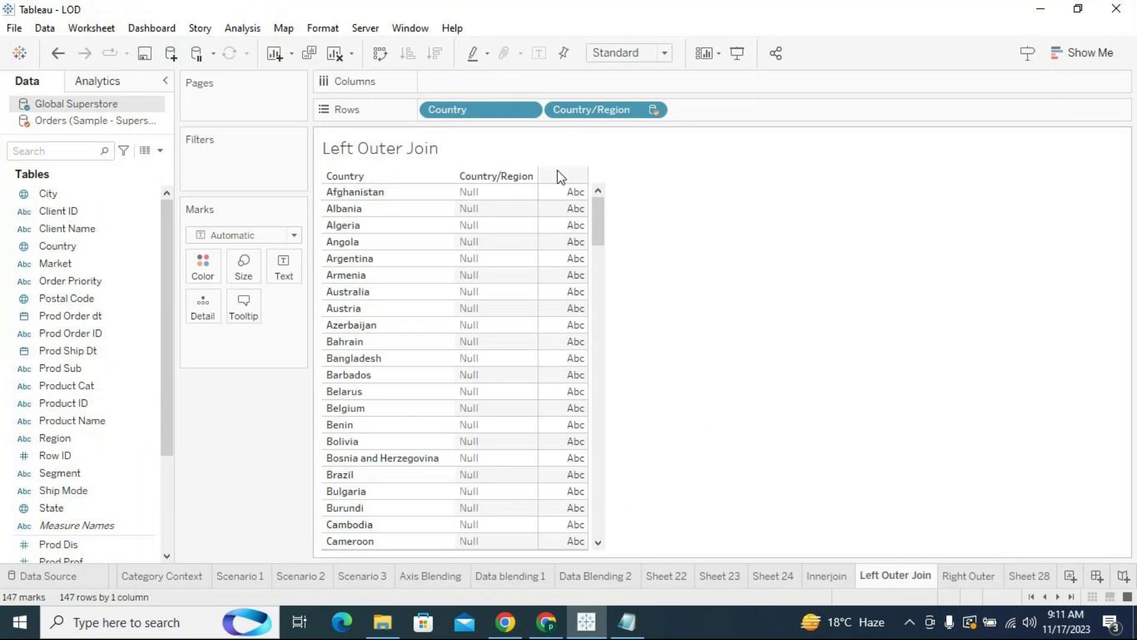
pyautogui.click(845, 577)
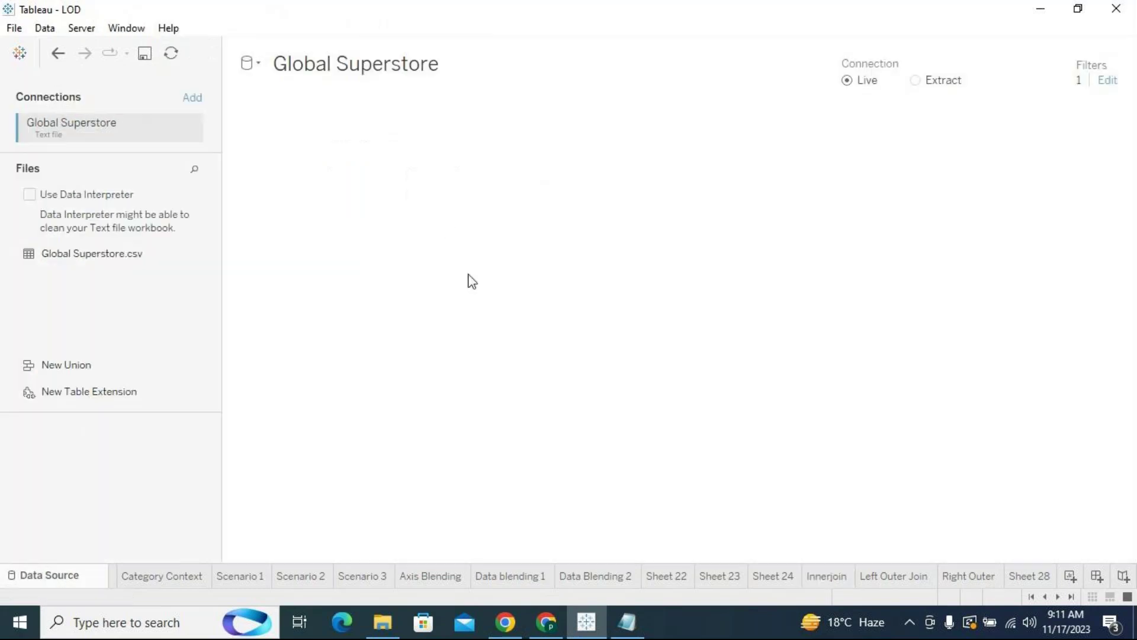
# Step: Open the Global Superstore.csv logical table on the data source page to view its physical table, and close it again
pyautogui.click(400, 154)
pyautogui.click(428, 160)
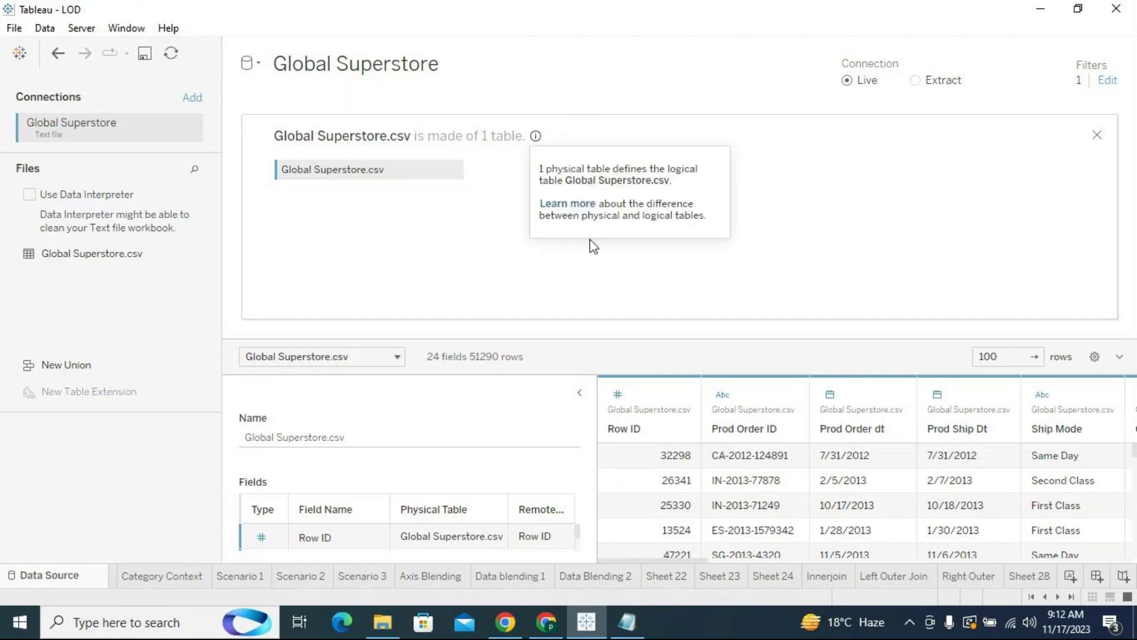
pyautogui.click(1097, 134)
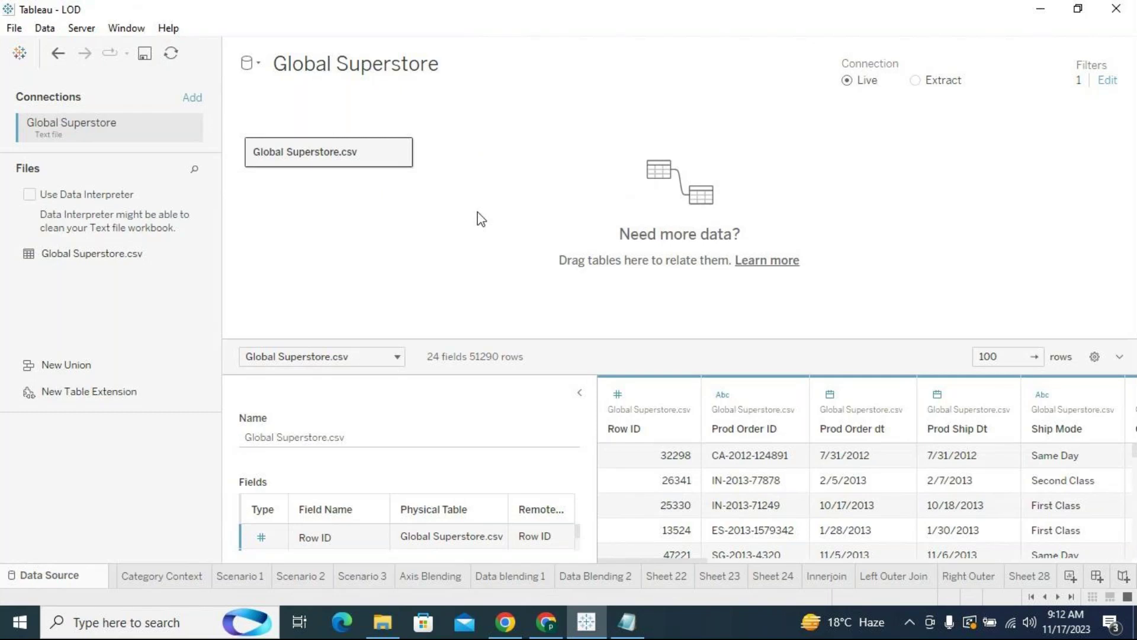
# Step: Add a new worksheet after reviewing the Innerjoin sheet, and open the Orders (Sample - Superstore) data source for editing
pyautogui.click(829, 577)
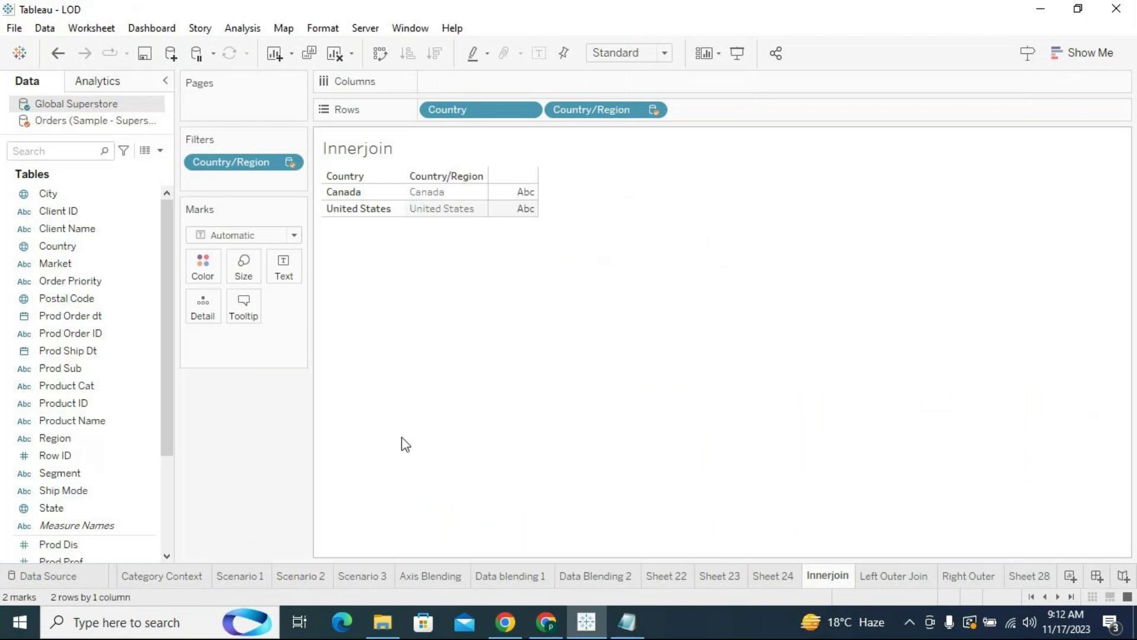
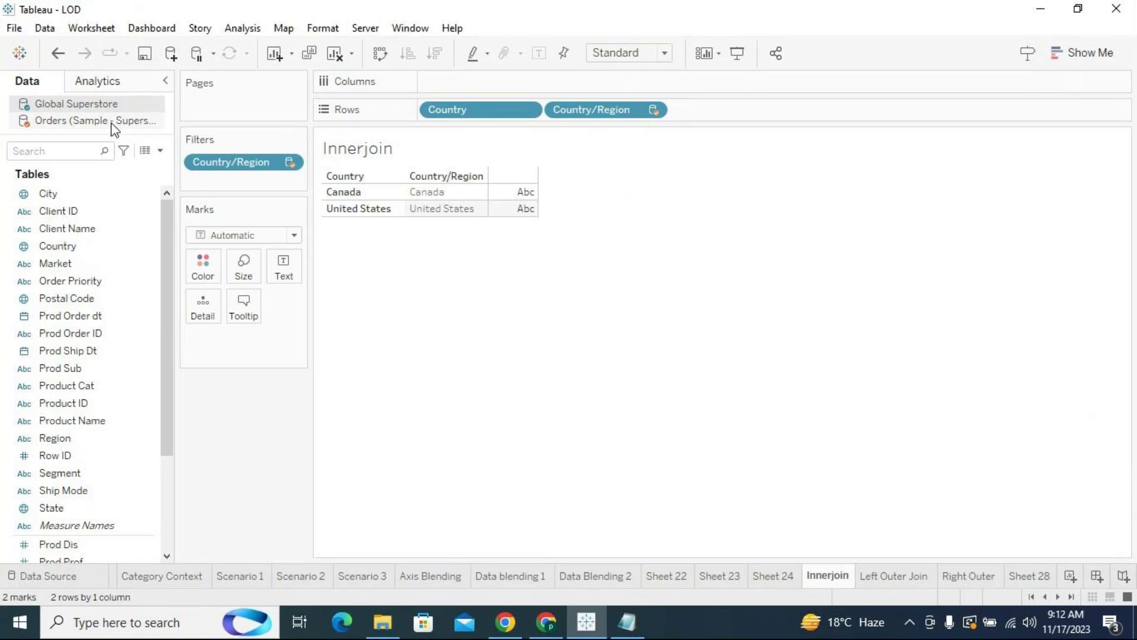
pyautogui.click(114, 121)
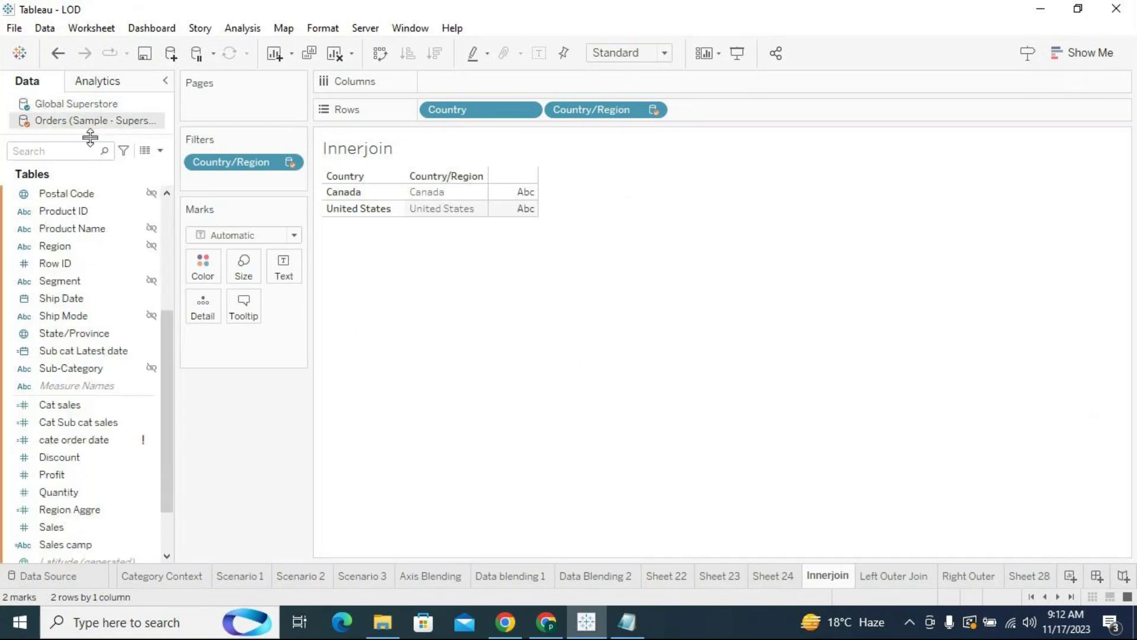
pyautogui.click(1071, 577)
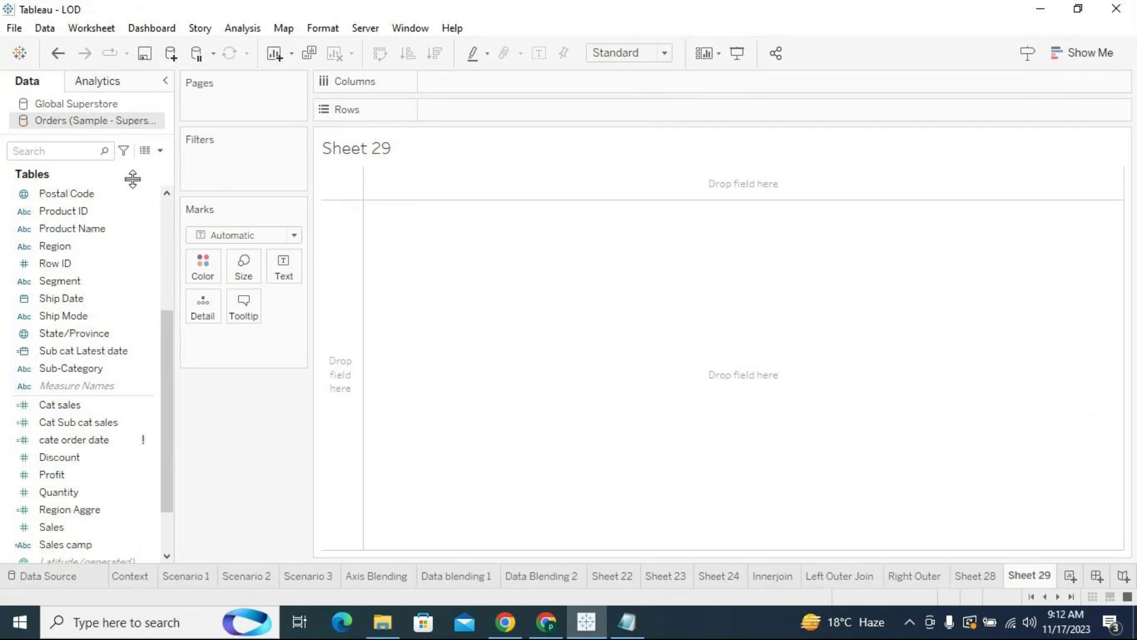
pyautogui.rightClick(110, 128)
pyautogui.click(177, 133)
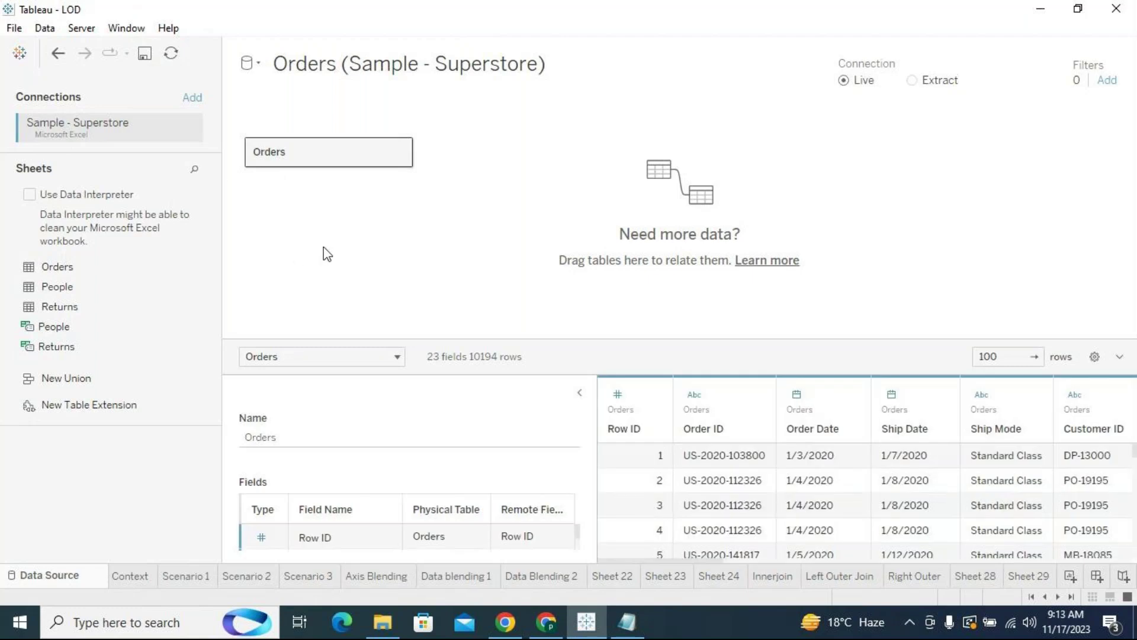
pyautogui.click(193, 99)
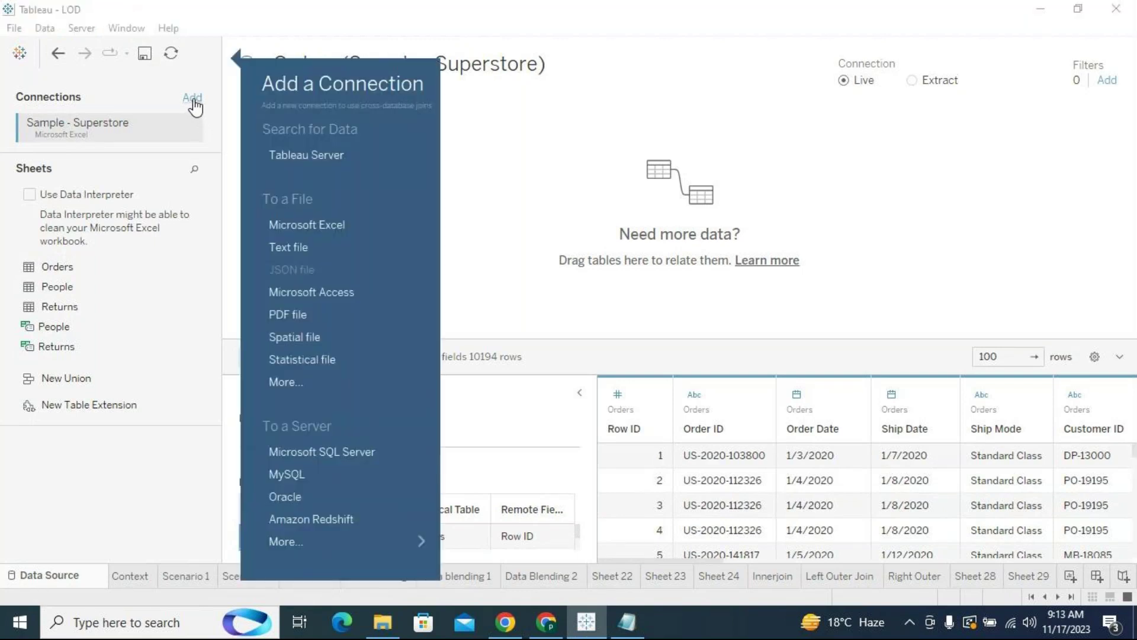
pyautogui.click(509, 214)
pyautogui.click(249, 63)
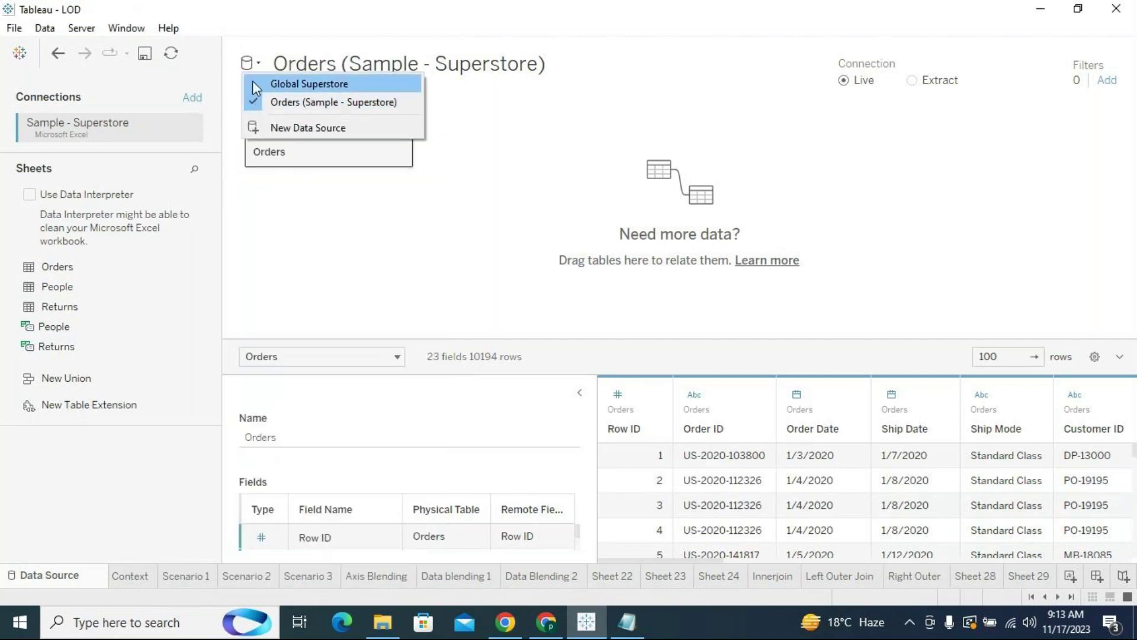
pyautogui.click(45, 28)
pyautogui.click(44, 28)
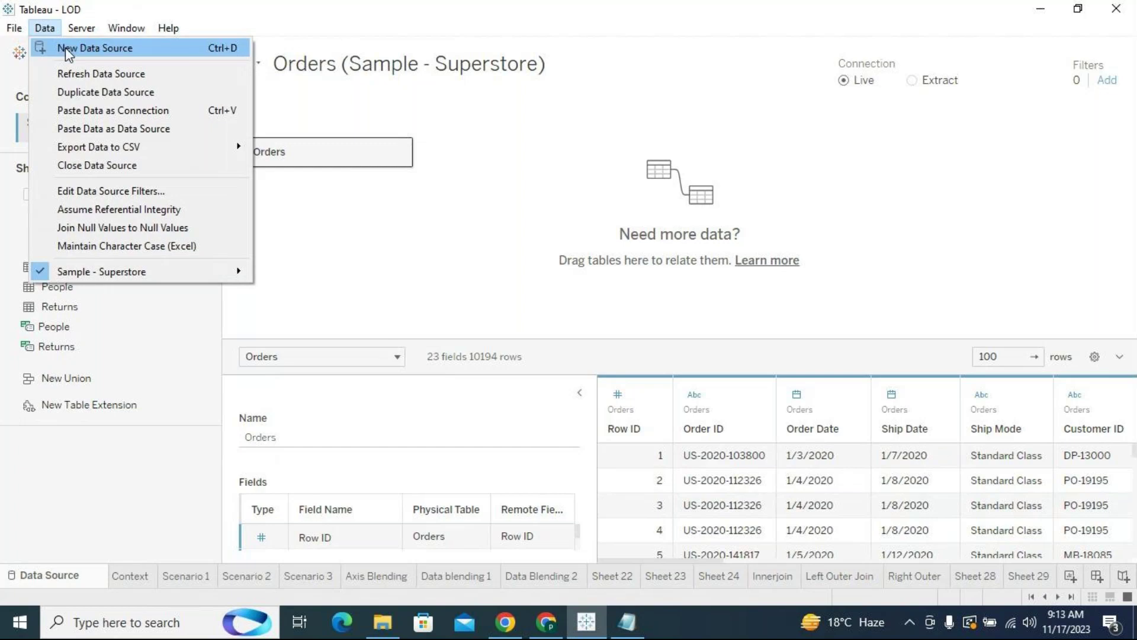
pyautogui.click(467, 256)
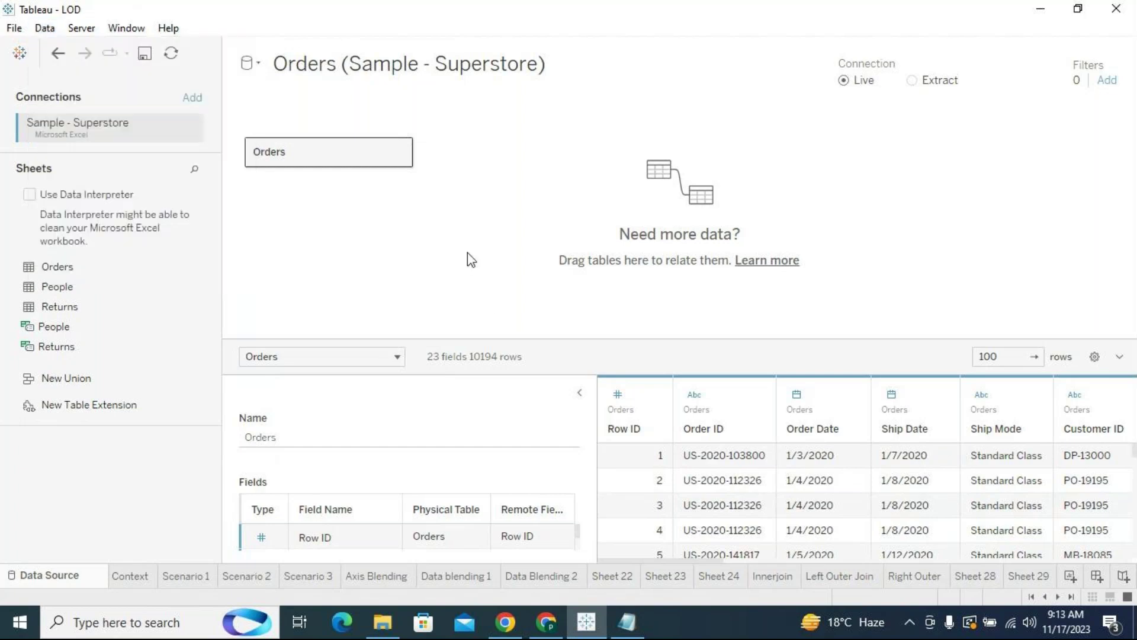
pyautogui.click(256, 63)
pyautogui.click(296, 83)
pyautogui.click(260, 64)
pyautogui.click(279, 102)
# Step: Add a text file connection to Global Superstore from the Downloads folder to the Orders (Sample - Superstore) data source
pyautogui.click(190, 100)
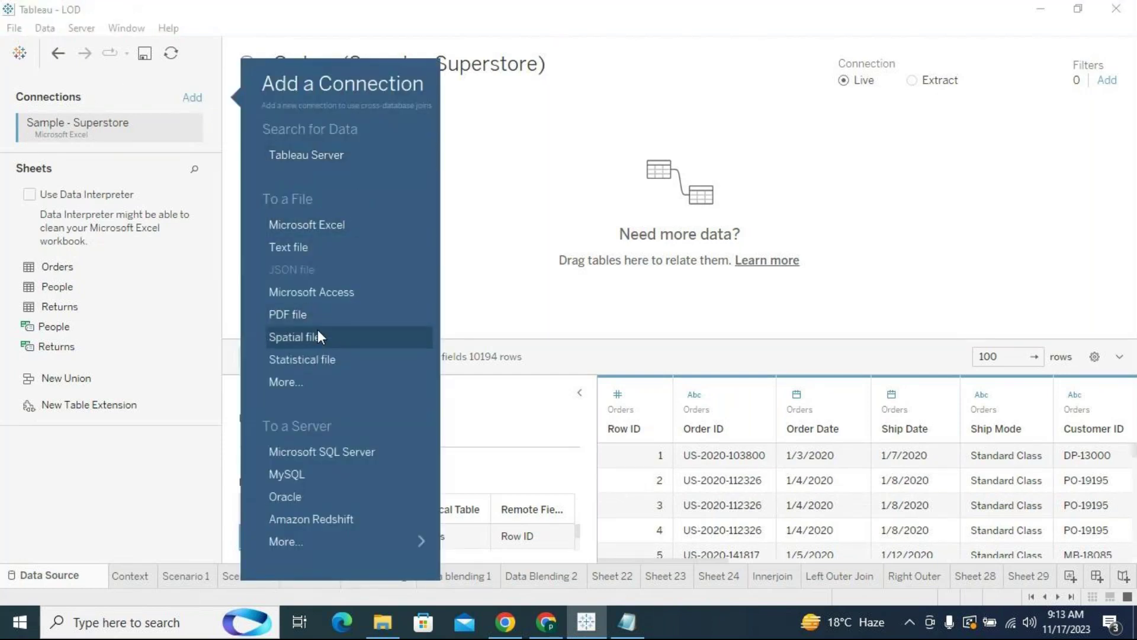
pyautogui.click(318, 249)
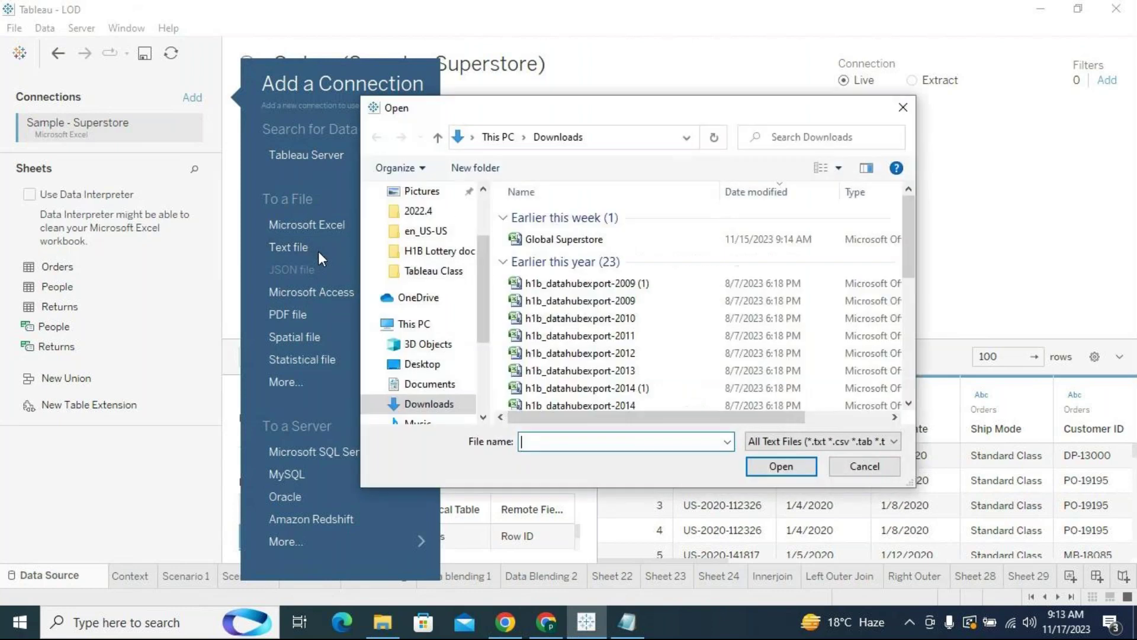
pyautogui.click(603, 239)
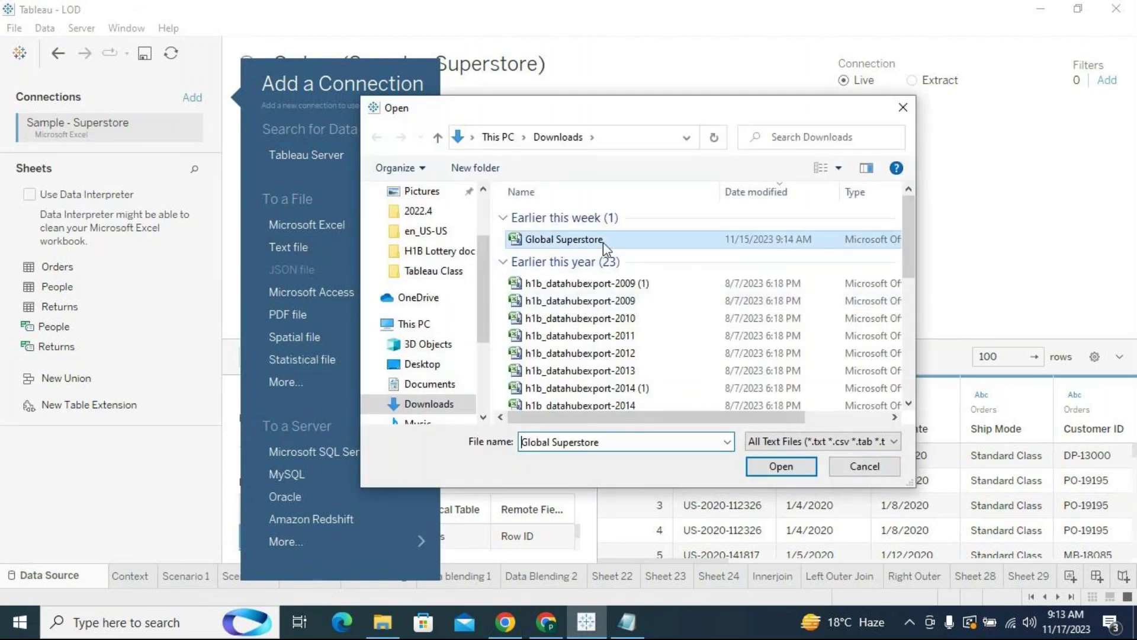
pyautogui.click(781, 466)
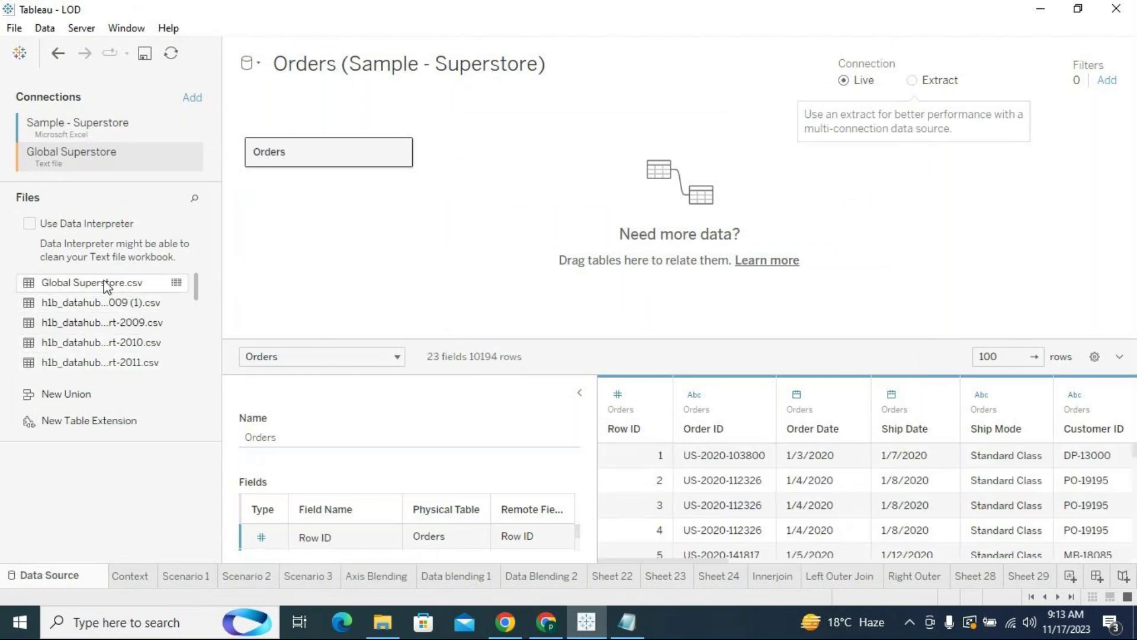
pyautogui.click(398, 155)
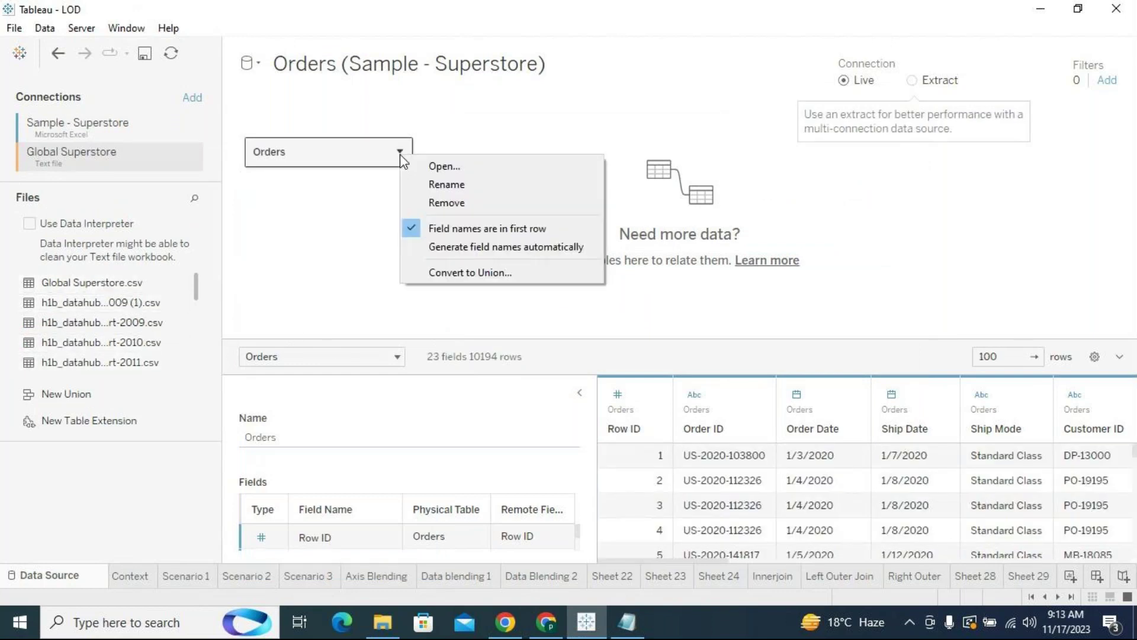
pyautogui.click(431, 167)
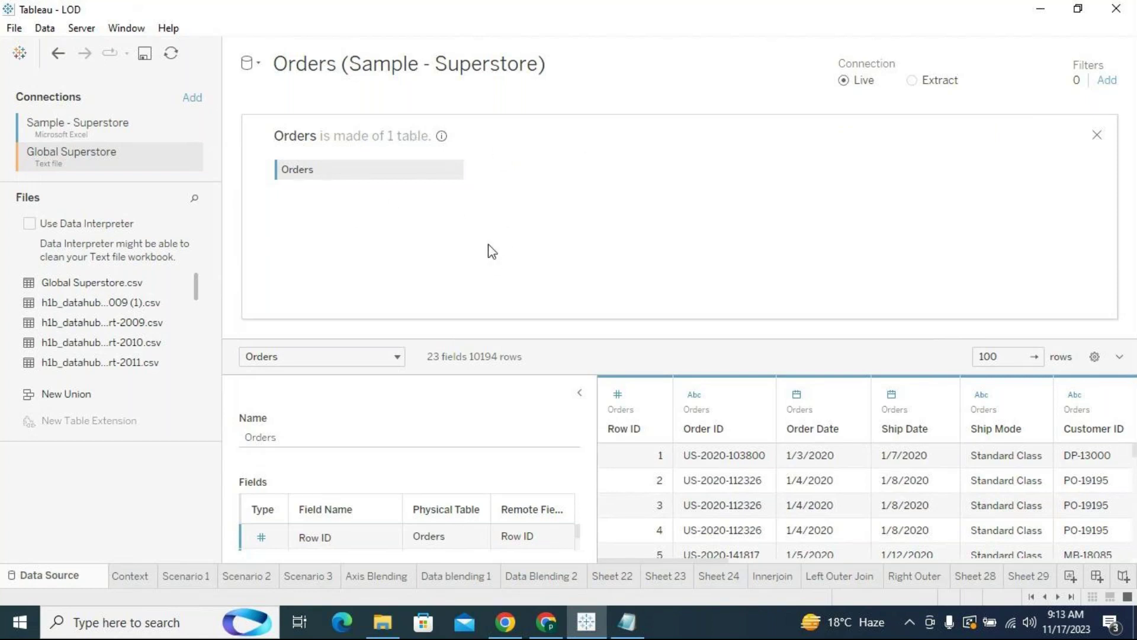
pyautogui.click(1097, 137)
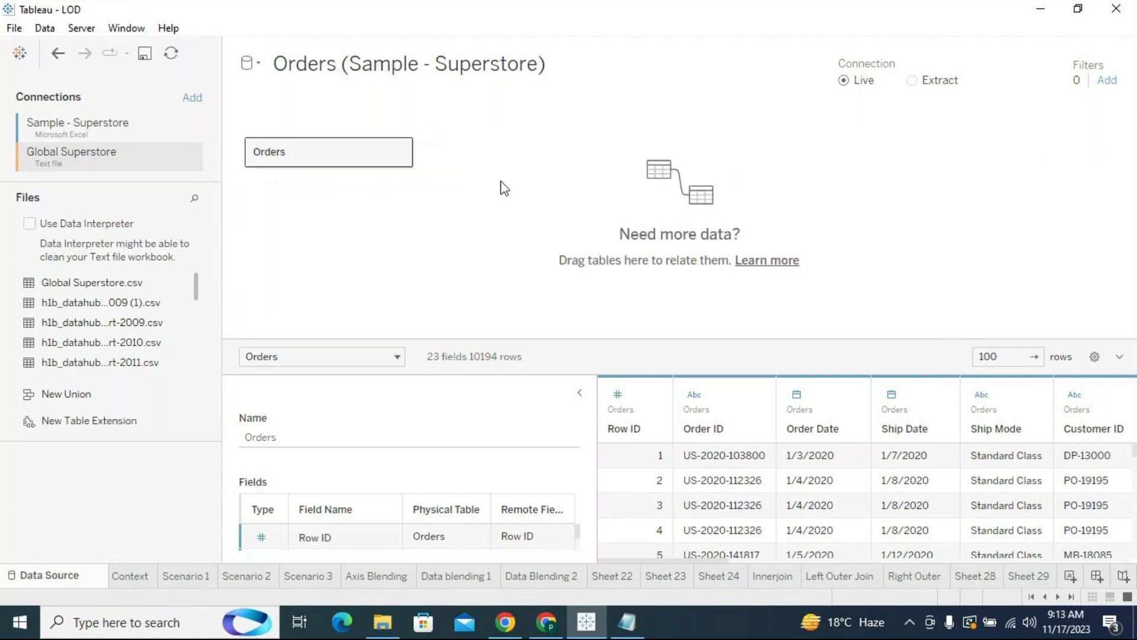
# Step: Open the Orders logical table and join Global Superstore.csv to it in the physical layer
pyautogui.click(405, 157)
pyautogui.click(424, 164)
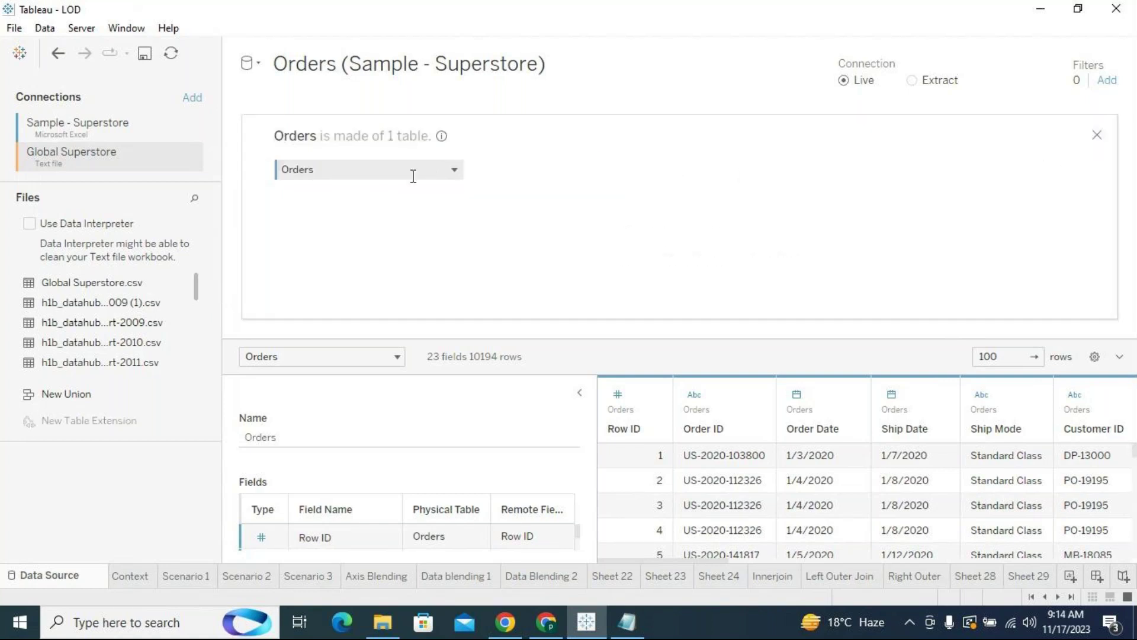
pyautogui.moveTo(108, 282); pyautogui.dragTo(627, 169)
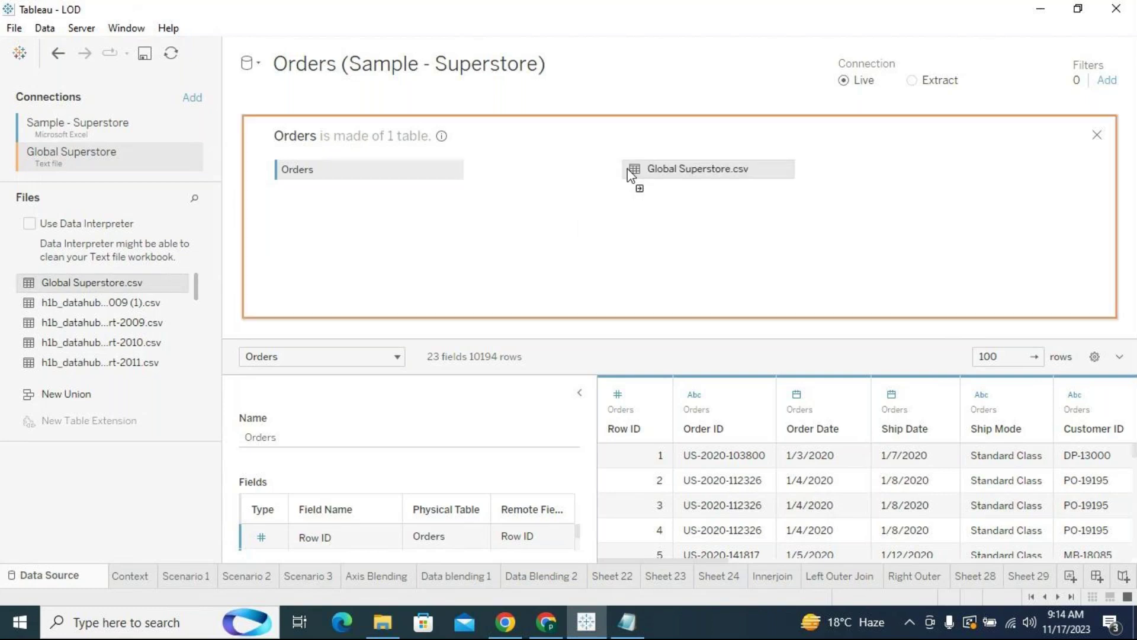
pyautogui.moveTo(627, 170); pyautogui.dragTo(627, 169)
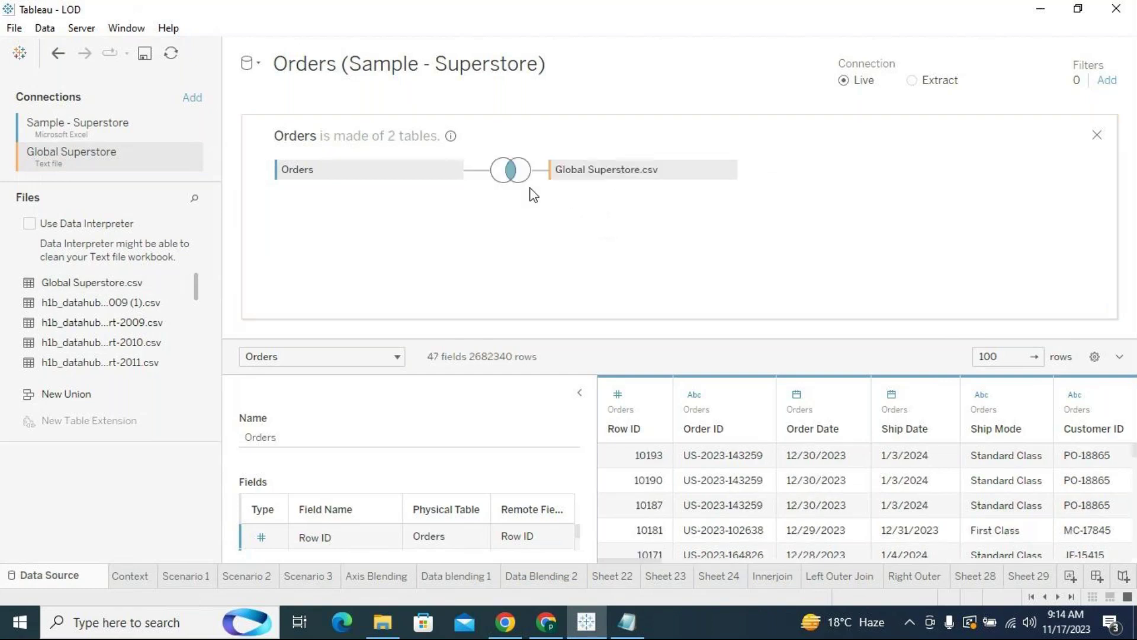
# Step: Change the inner join's clause between Orders and Global Superstore.csv to Category = Product Cat
pyautogui.click(511, 172)
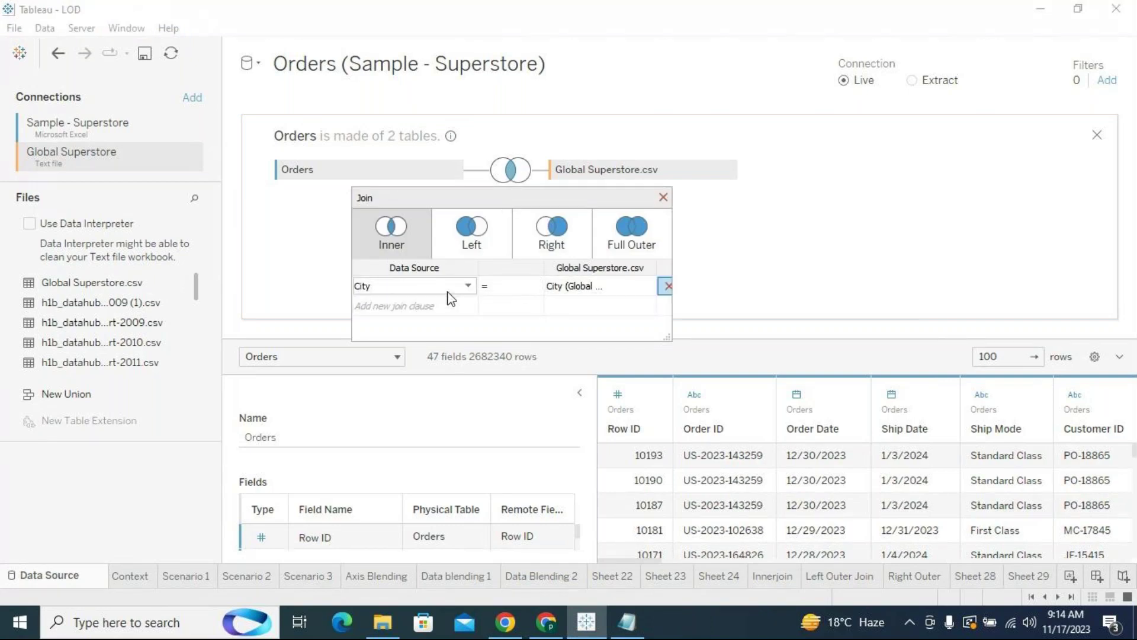
pyautogui.click(468, 286)
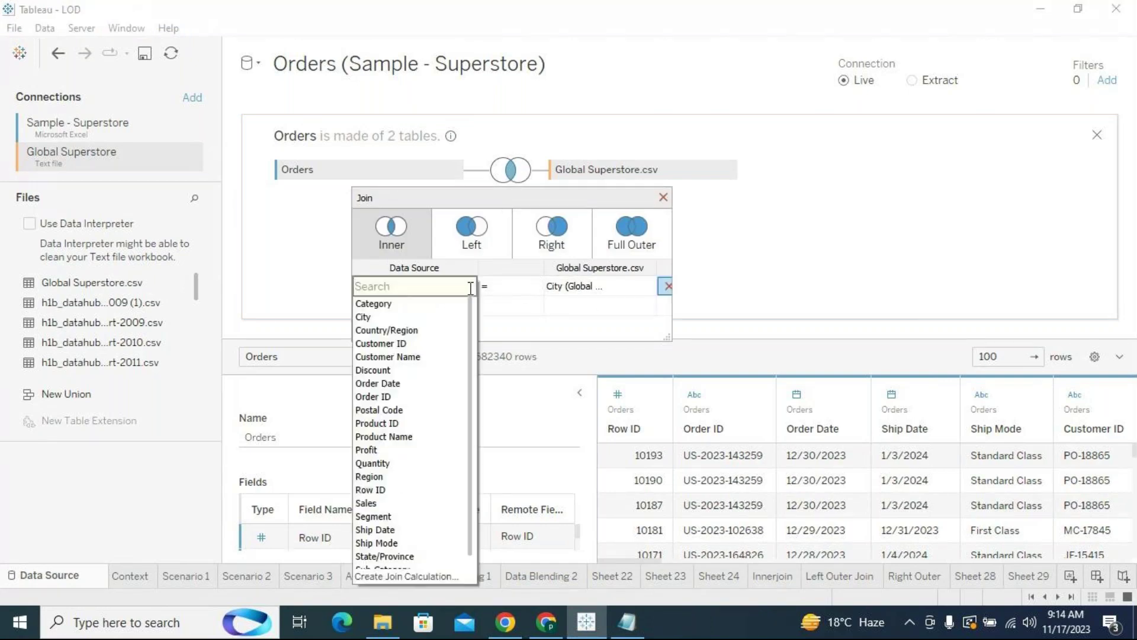
pyautogui.click(417, 305)
pyautogui.click(607, 289)
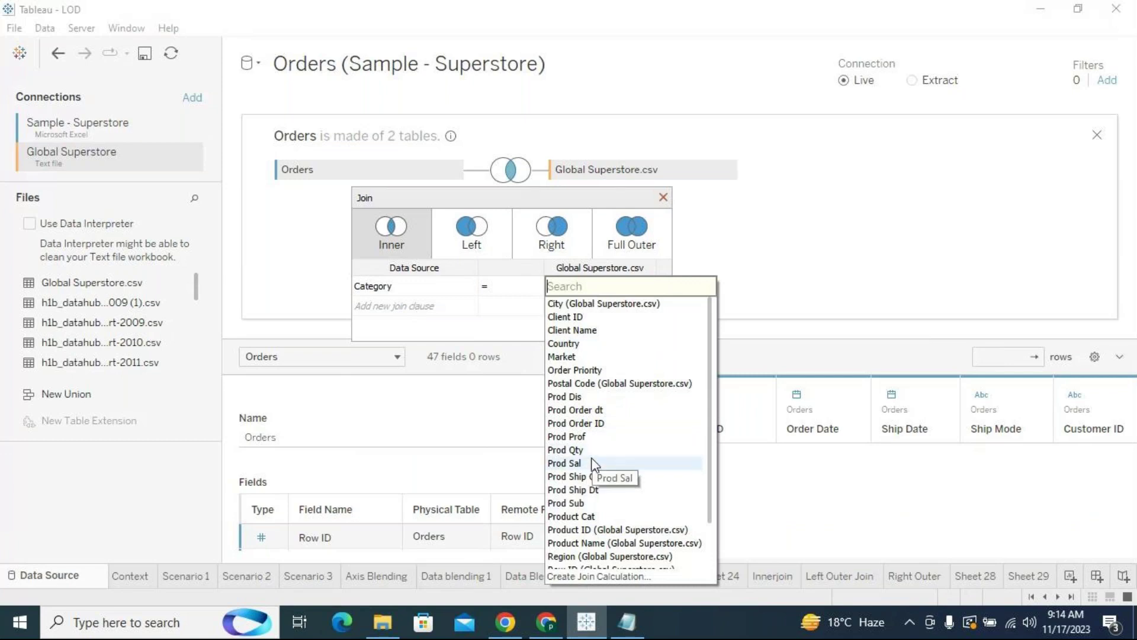
pyautogui.click(506, 449)
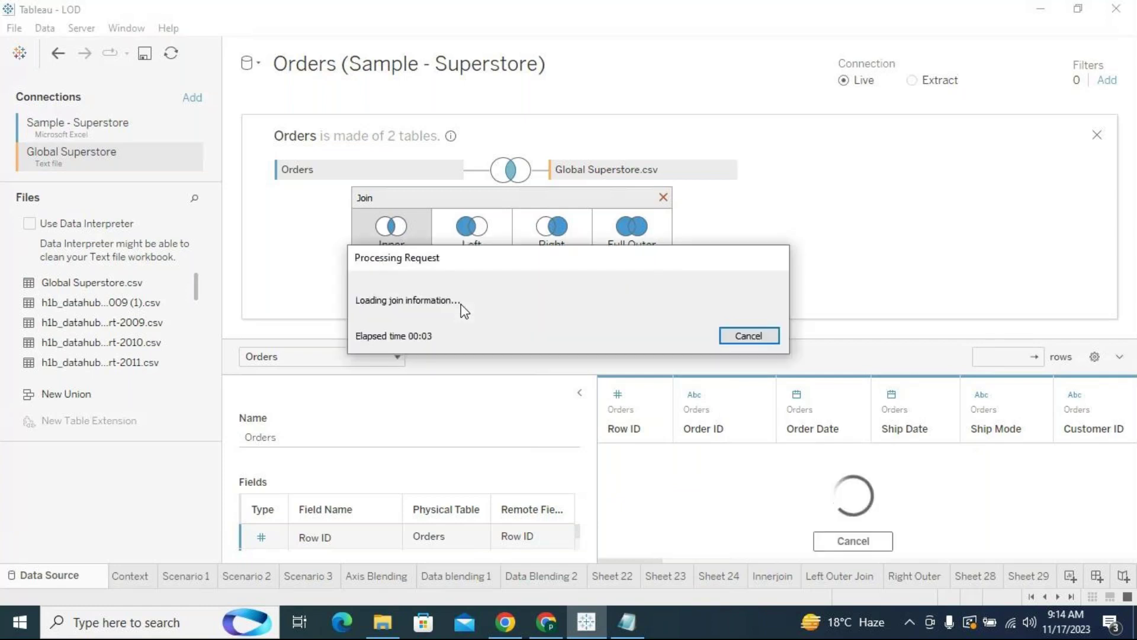
# Step: Add a second join clause matching Sub-Category to Prod Sub
pyautogui.click(465, 307)
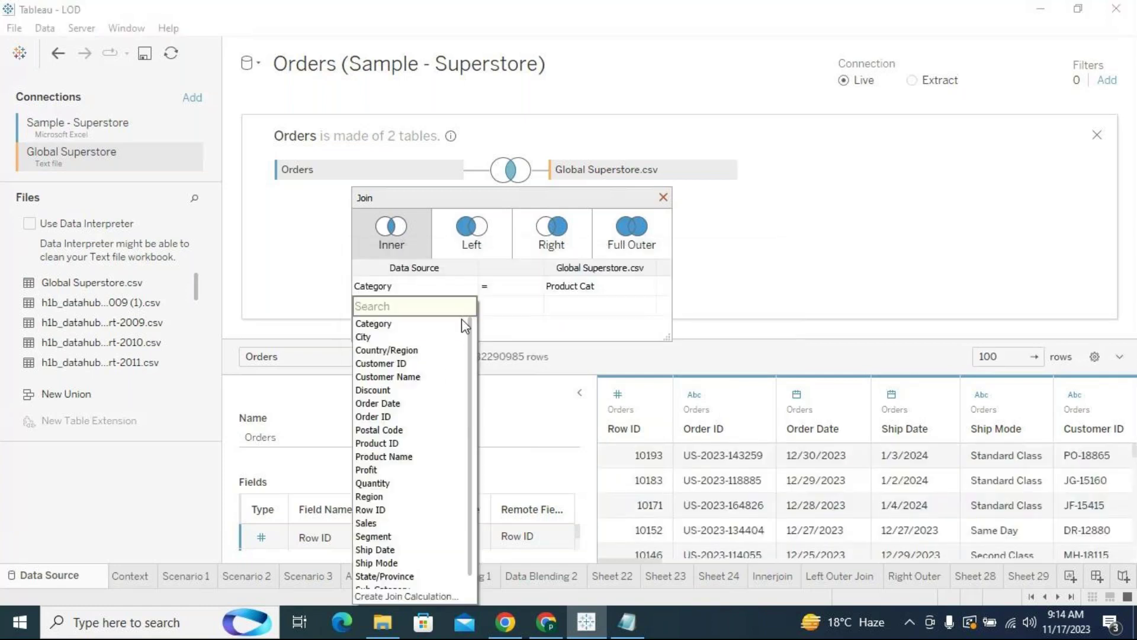
pyautogui.scroll(-1, 402, 566)
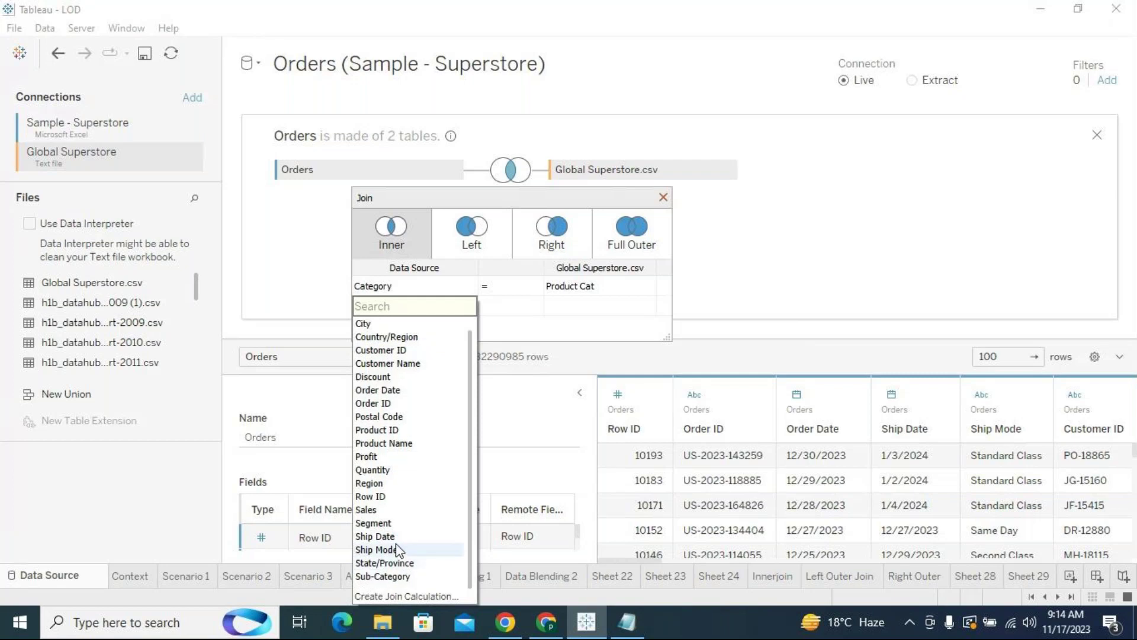
pyautogui.click(394, 578)
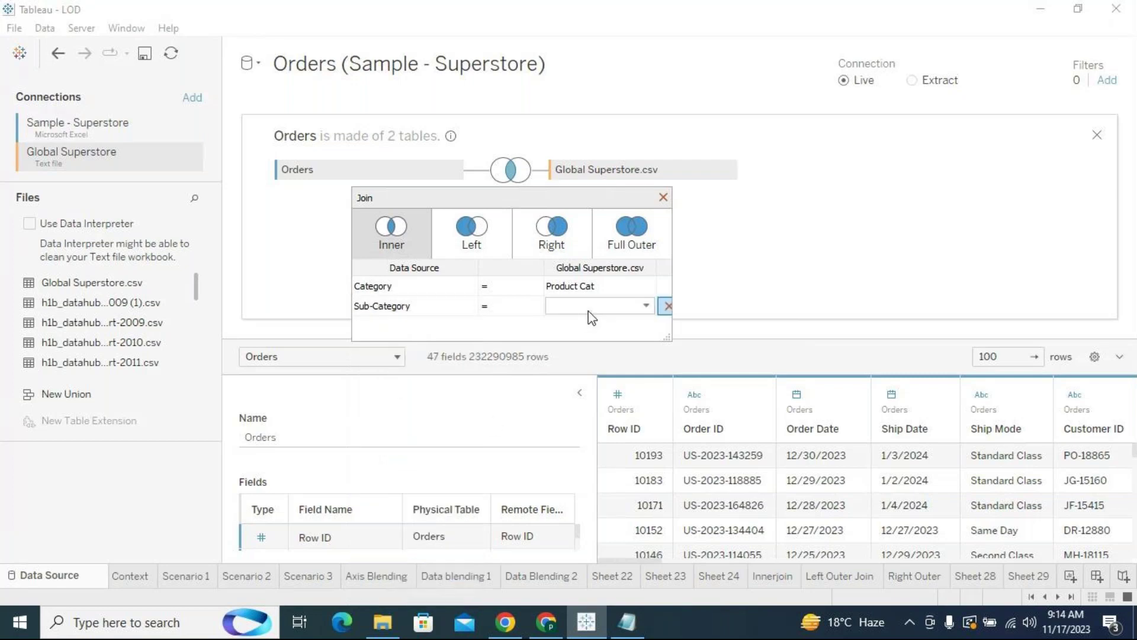
pyautogui.click(588, 312)
pyautogui.scroll(-1, 609, 575)
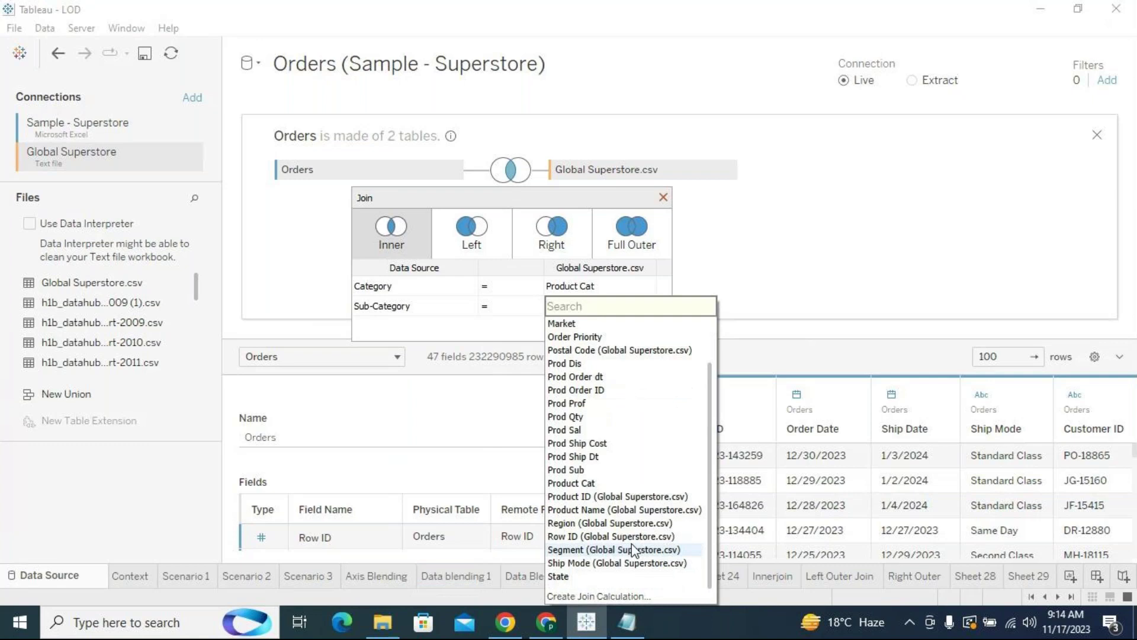
pyautogui.click(585, 473)
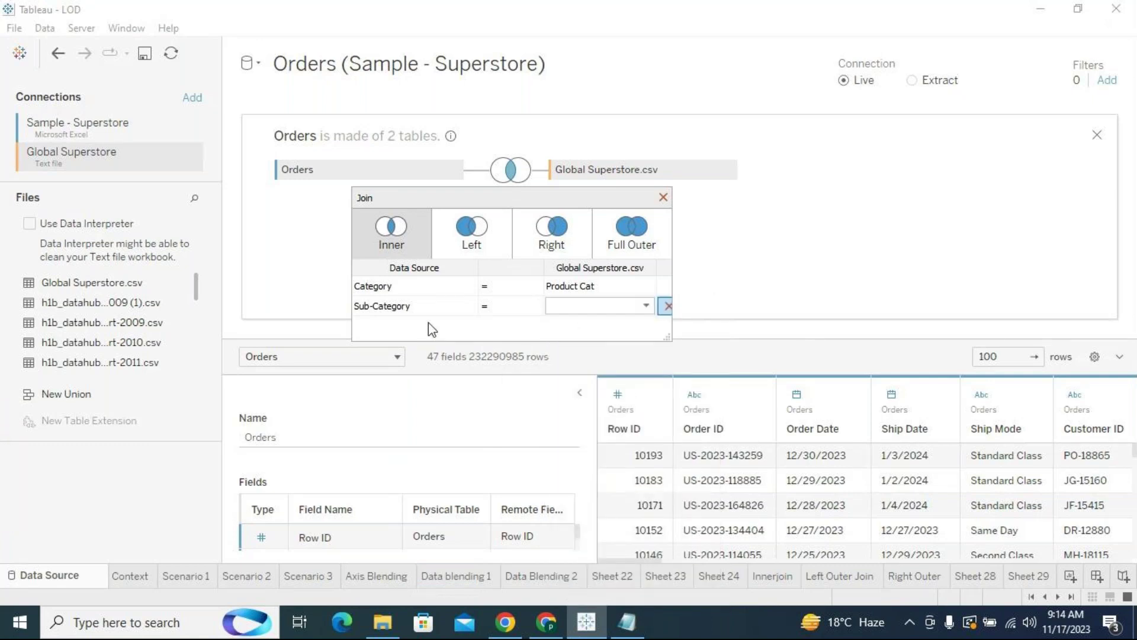
# Step: Add a third join clause matching Country/Region to Country
pyautogui.click(464, 326)
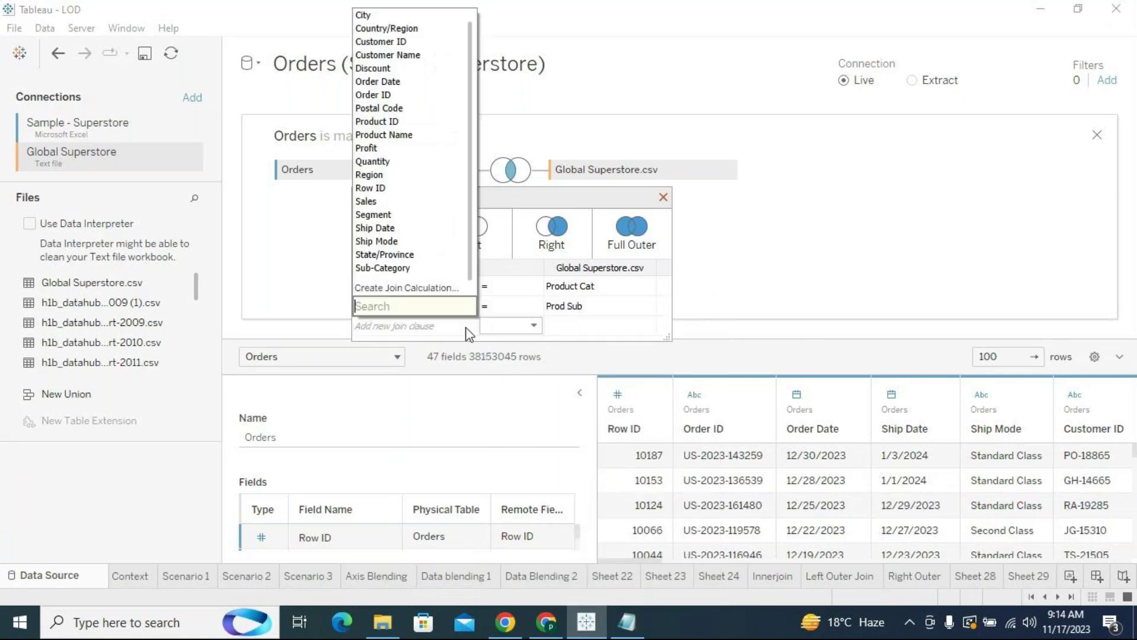
pyautogui.scroll(1, 412, 89)
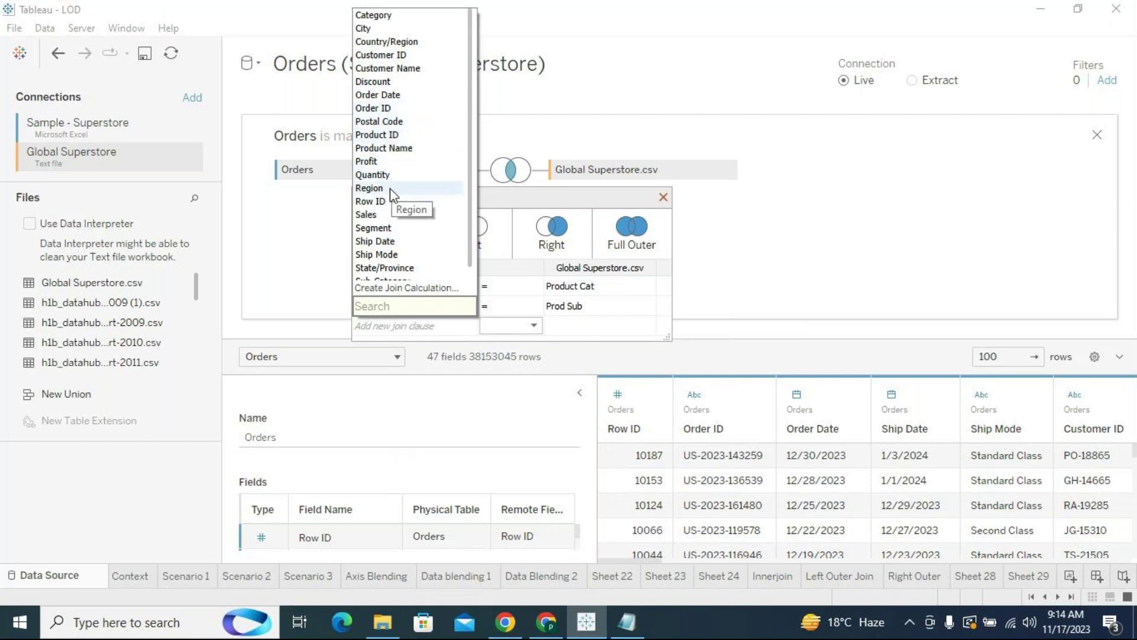
pyautogui.click(394, 42)
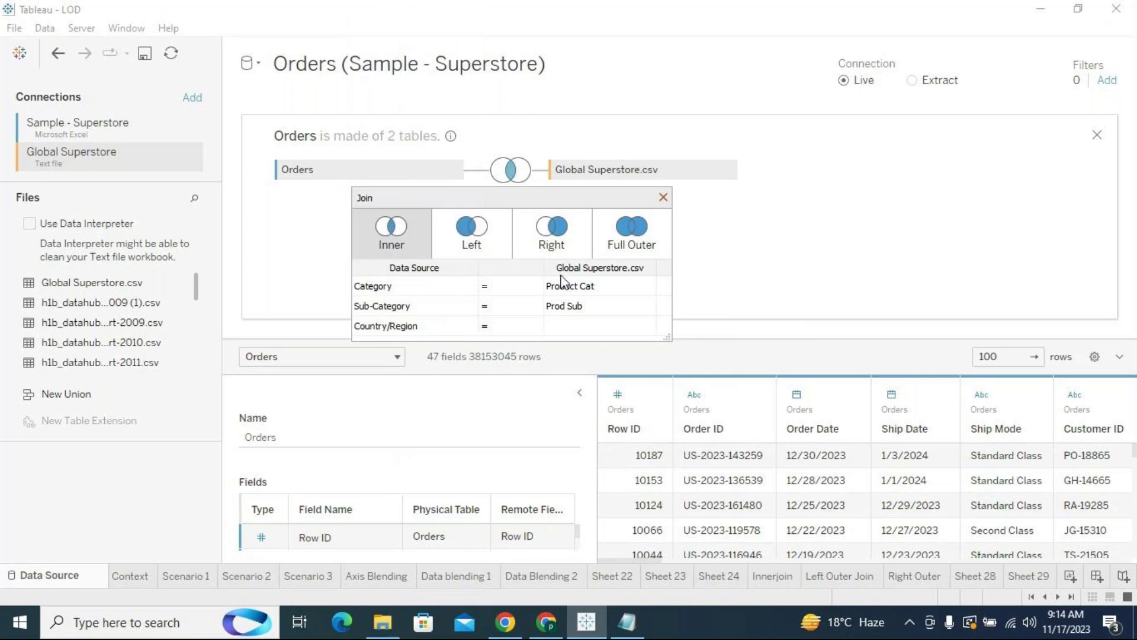
pyautogui.click(583, 328)
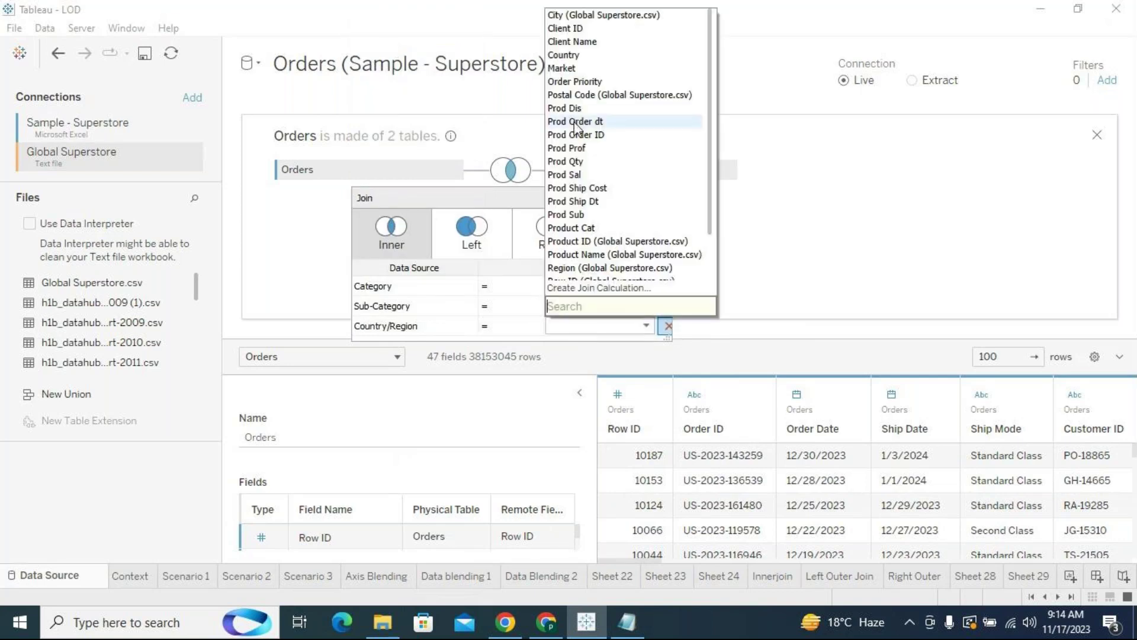
pyautogui.click(578, 58)
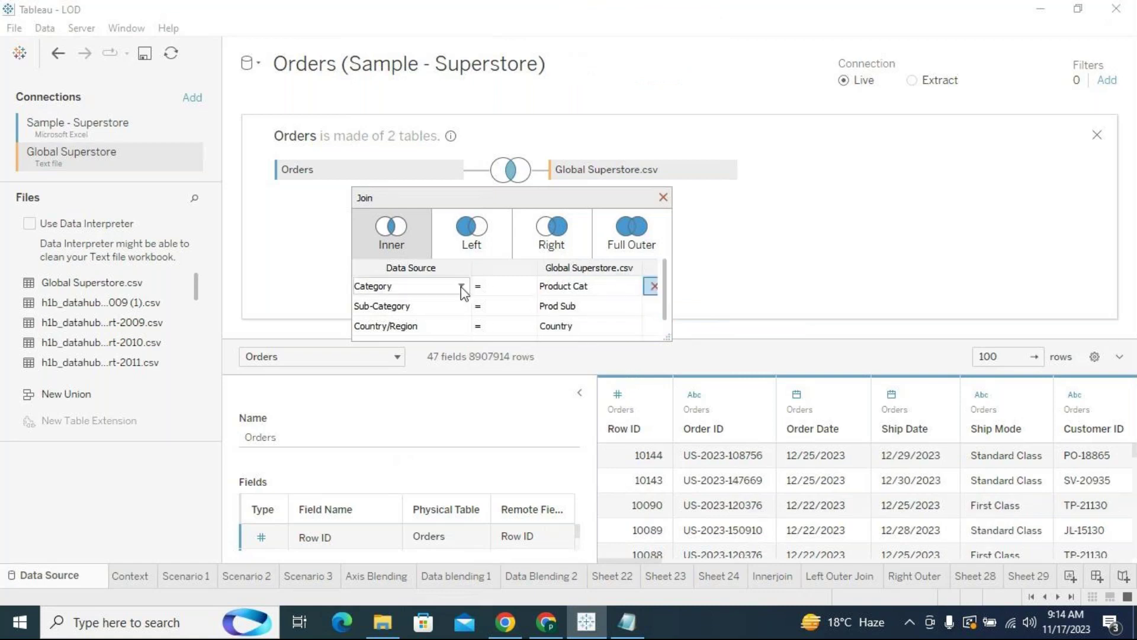
pyautogui.scroll(-1, 462, 334)
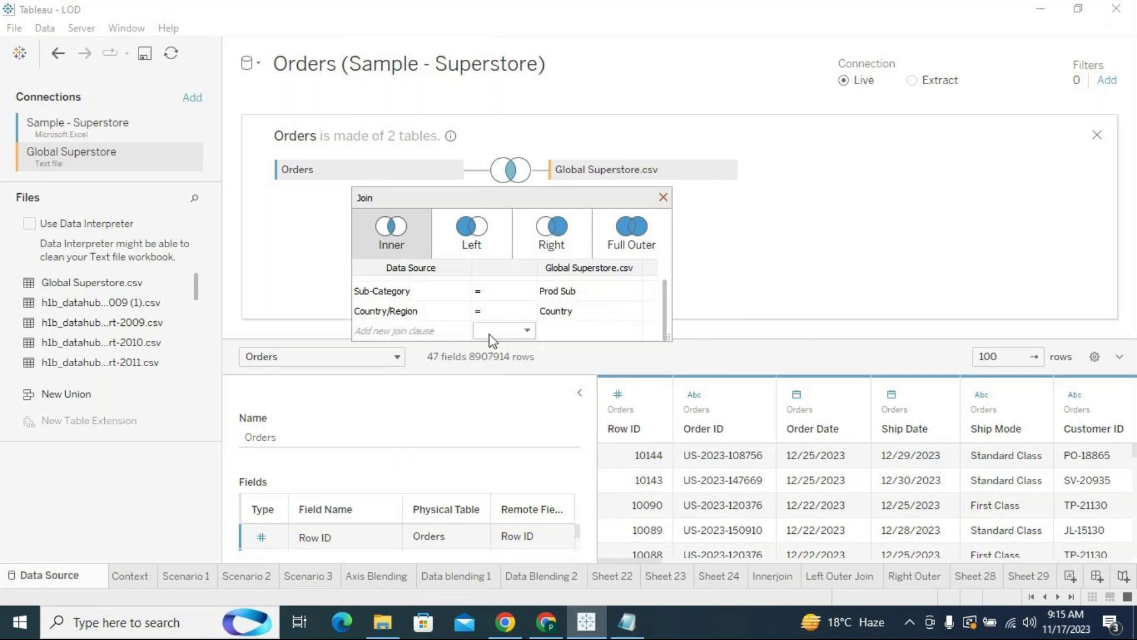
pyautogui.click(460, 332)
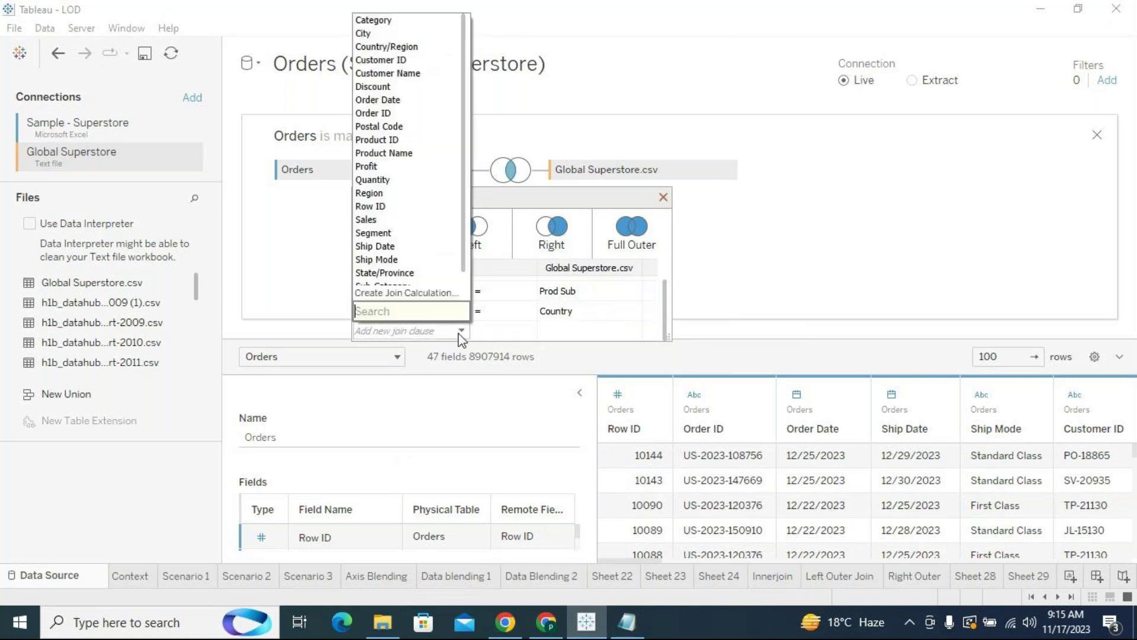
pyautogui.click(452, 294)
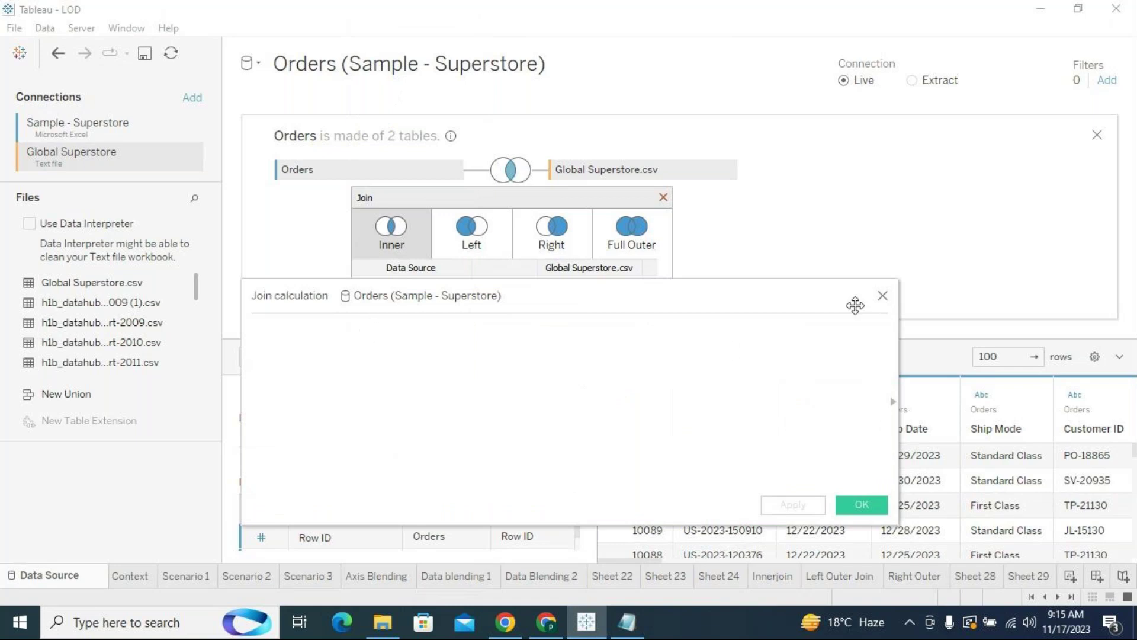
pyautogui.click(883, 295)
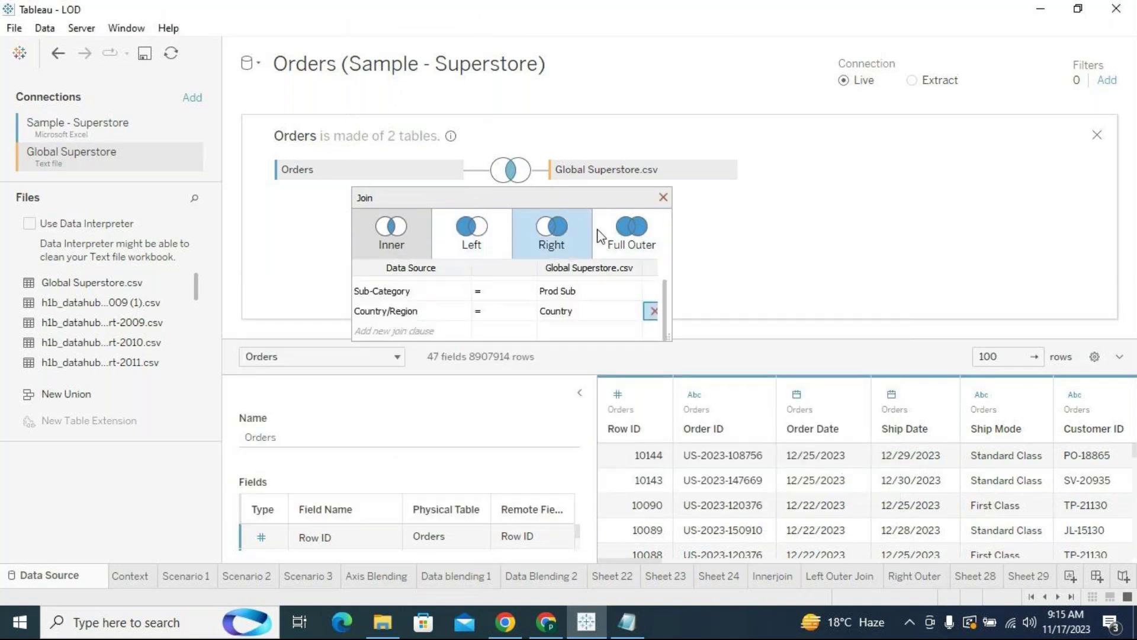
# Step: Change the join between Orders and Global Superstore.csv to a left join and return to the logical layer
pyautogui.click(472, 244)
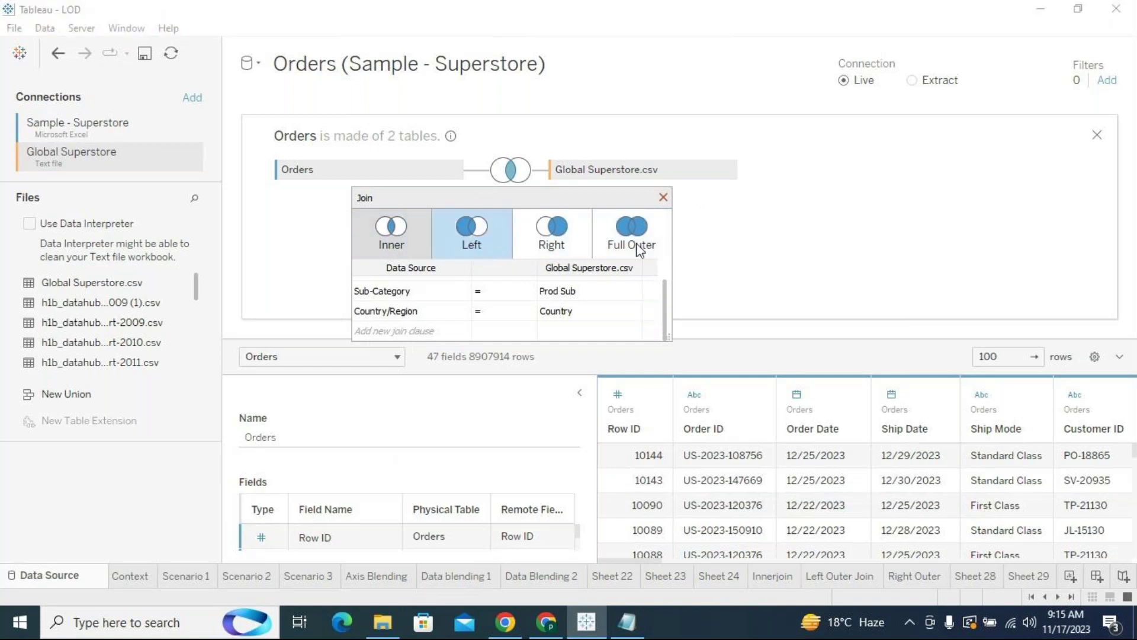
pyautogui.click(663, 197)
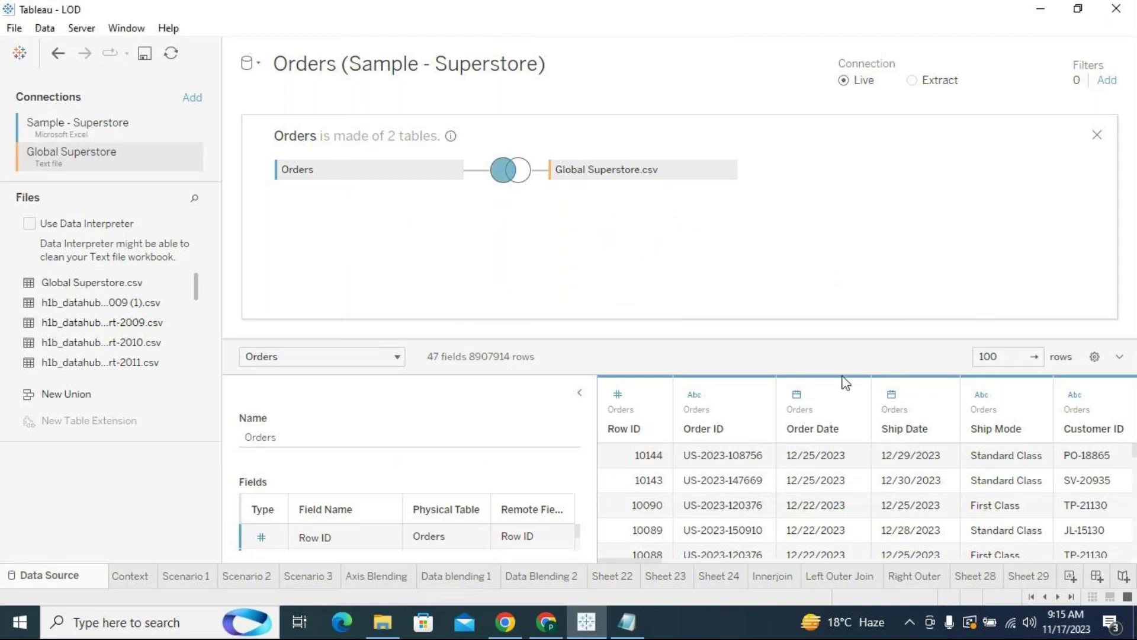
pyautogui.click(578, 392)
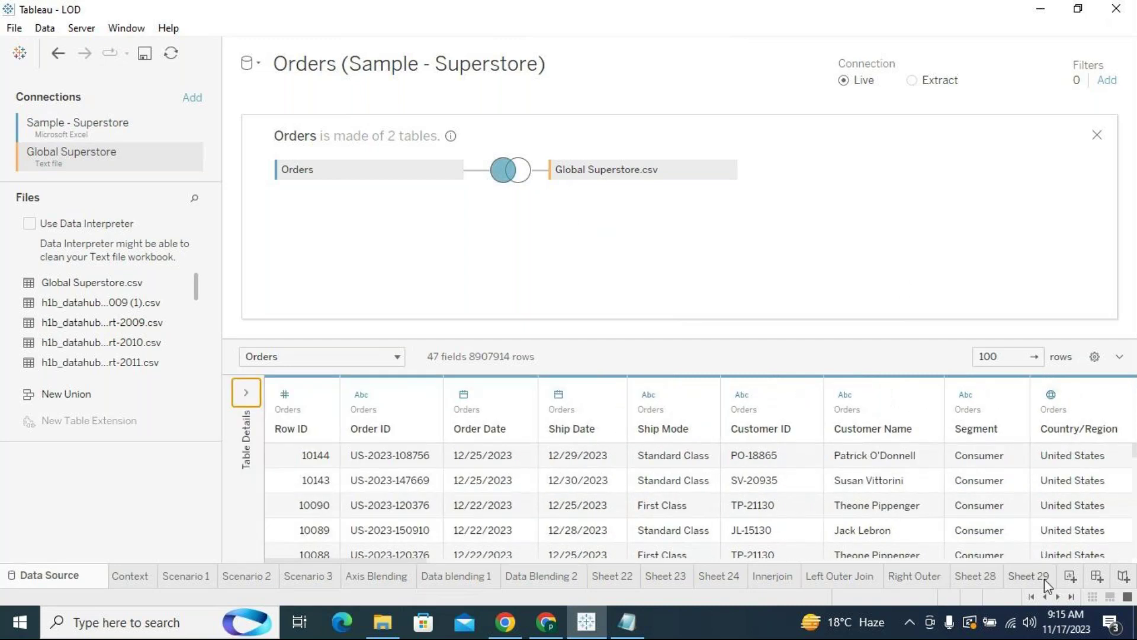
pyautogui.click(514, 173)
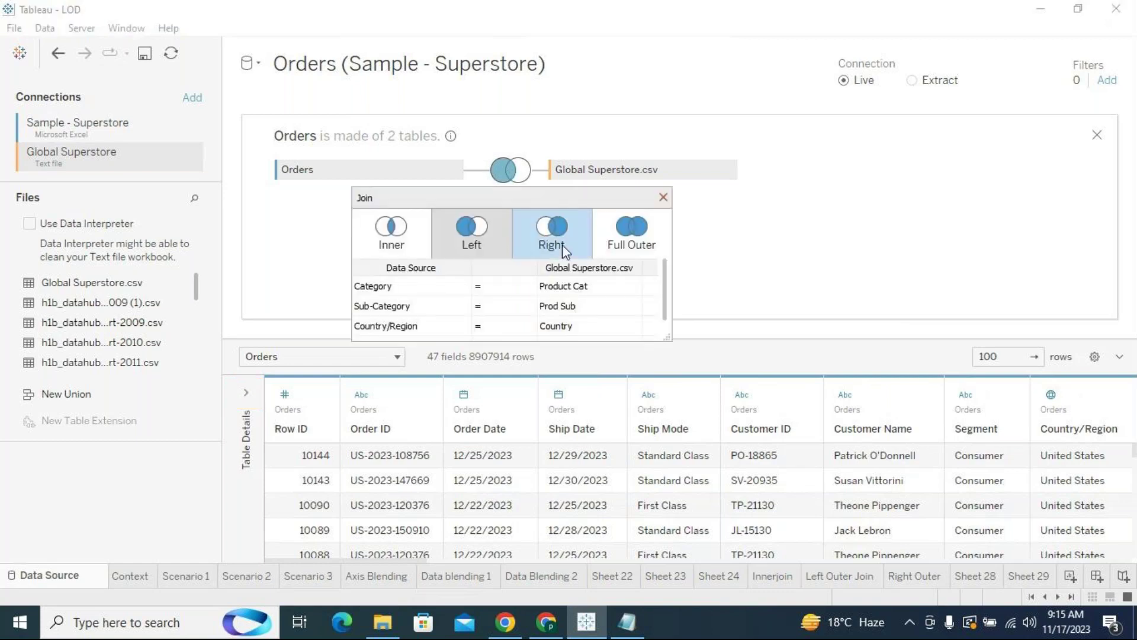
pyautogui.click(663, 197)
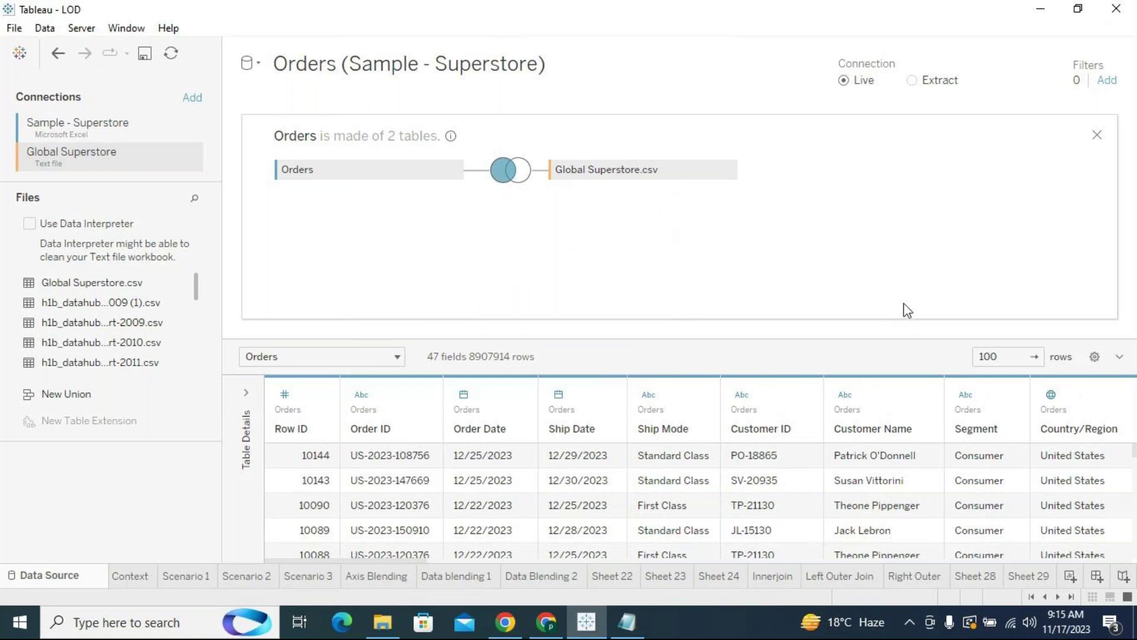
pyautogui.click(1097, 135)
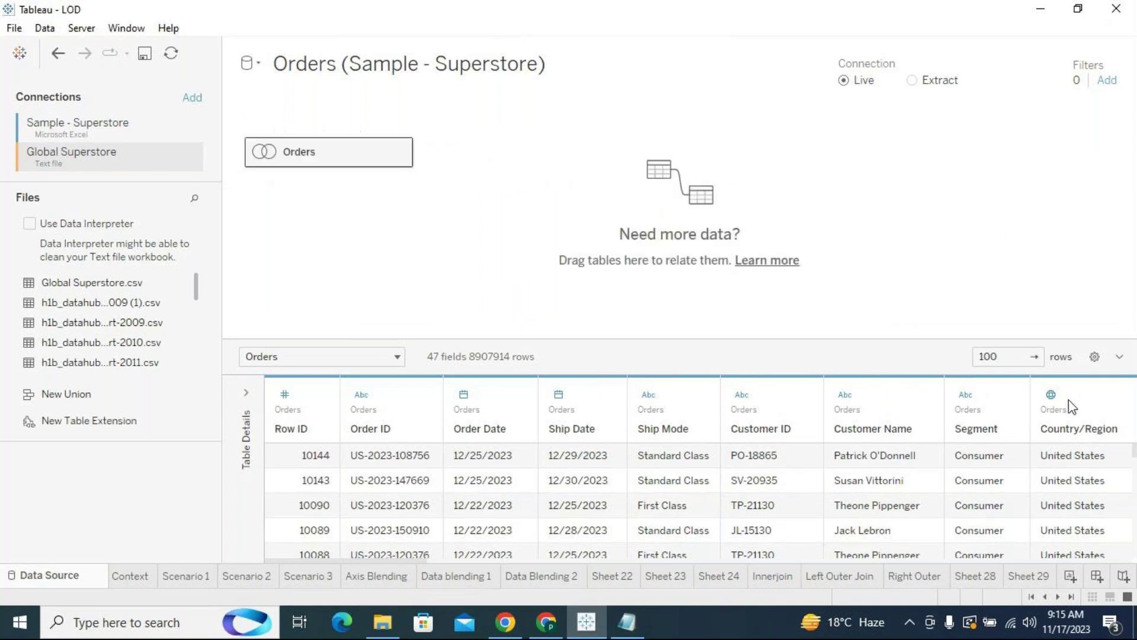
# Step: Open Sheet 29 and collapse the Global Superstore.csv and Orders table groups in the Orders (Sample - Superstore) field list
pyautogui.click(1042, 570)
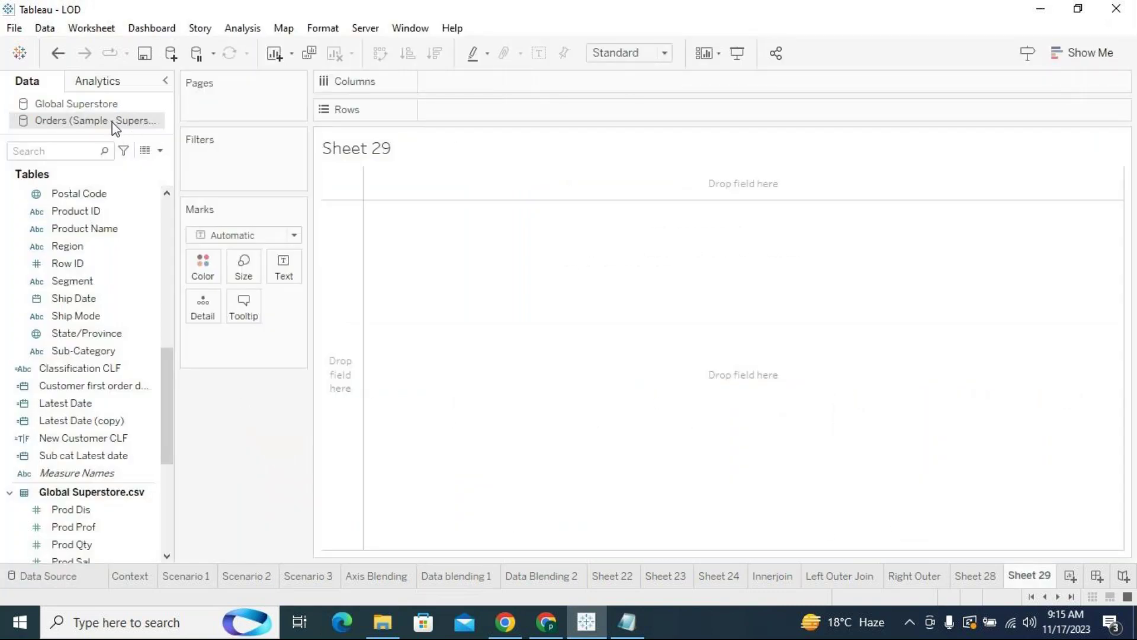
pyautogui.click(169, 209)
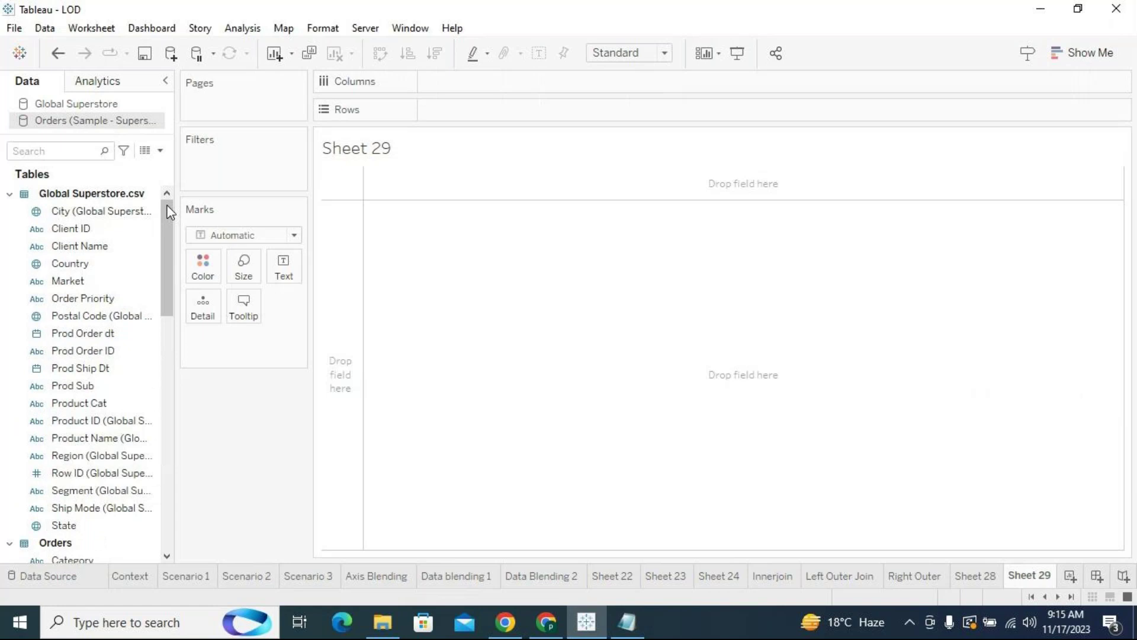
pyautogui.click(10, 195)
pyautogui.click(10, 212)
pyautogui.click(60, 317)
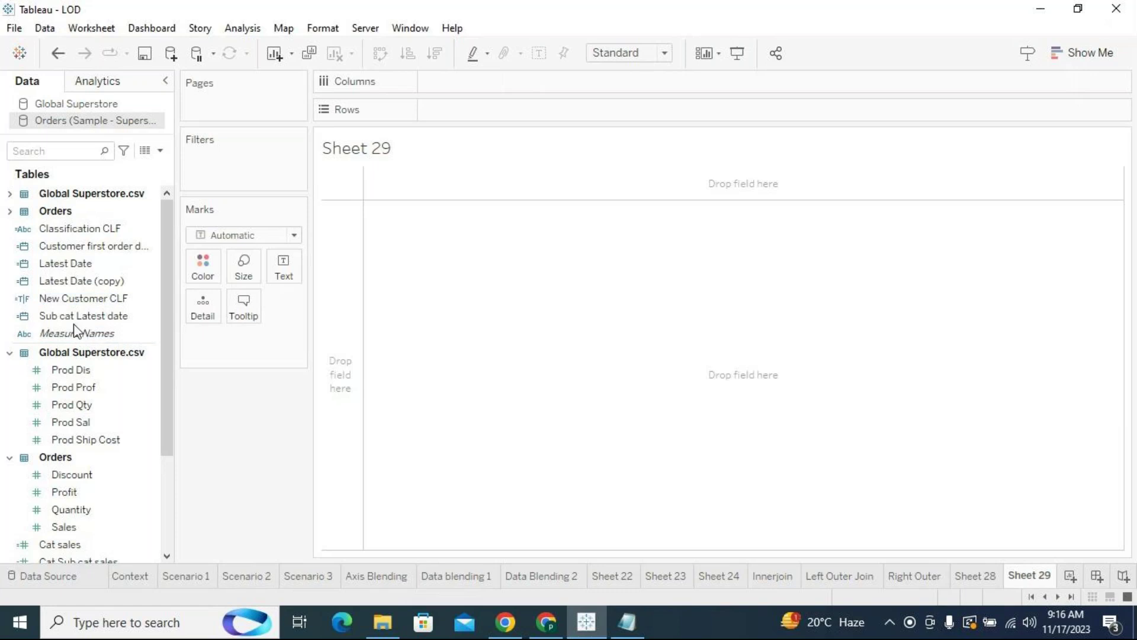
pyautogui.click(9, 353)
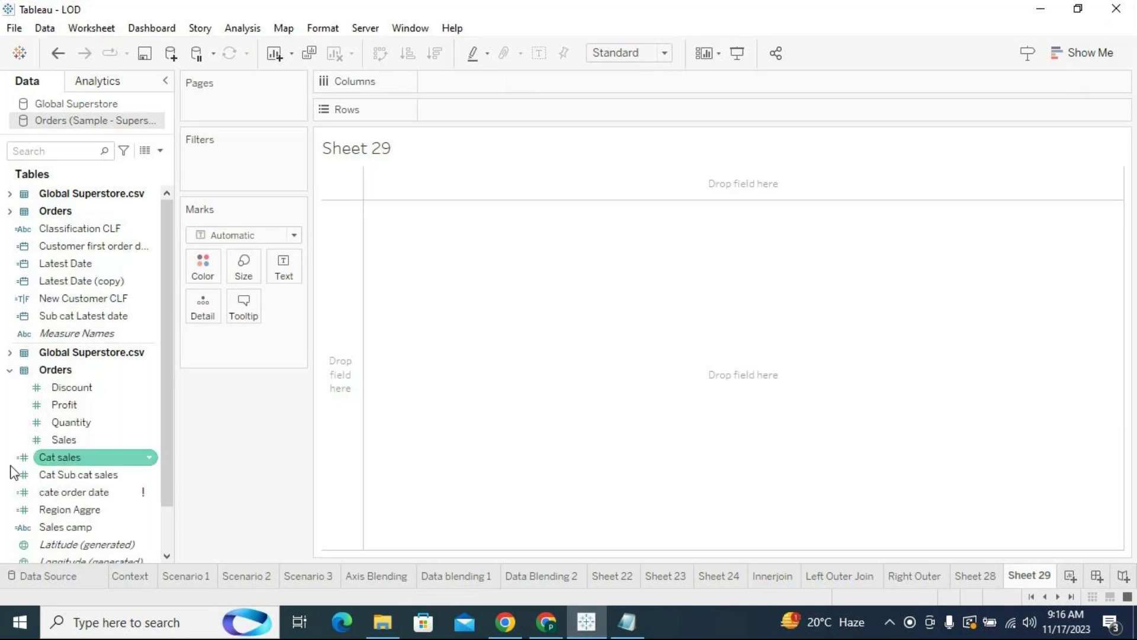
pyautogui.click(10, 371)
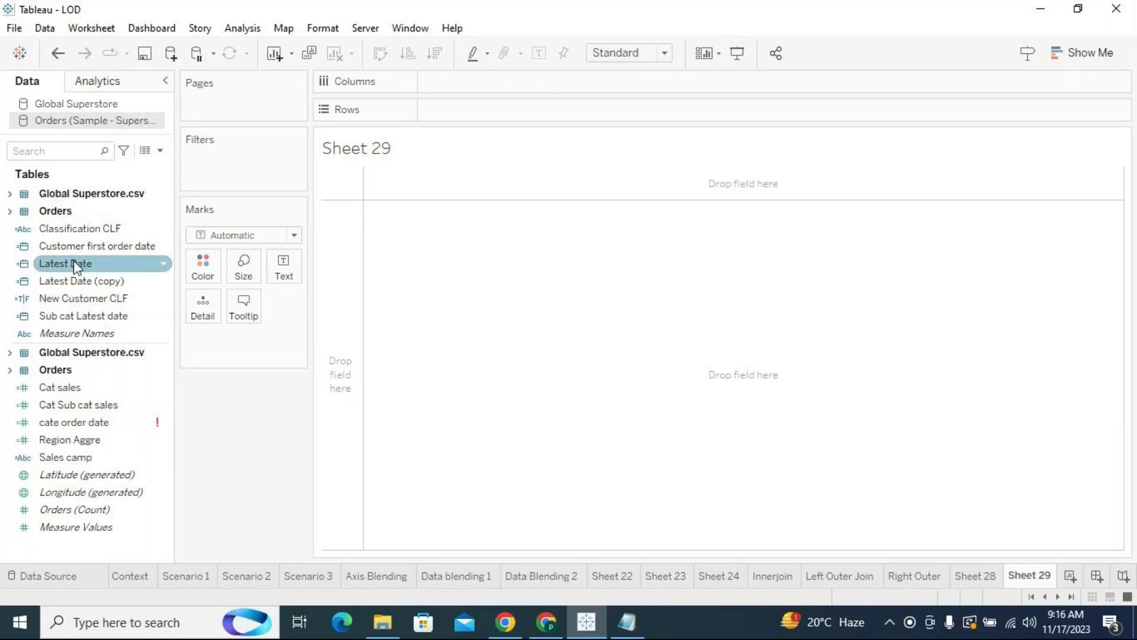
# Step: Expand the joined tables' dimensions and the Global Superstore.csv measures to review the fields available in the single data source
pyautogui.click(9, 193)
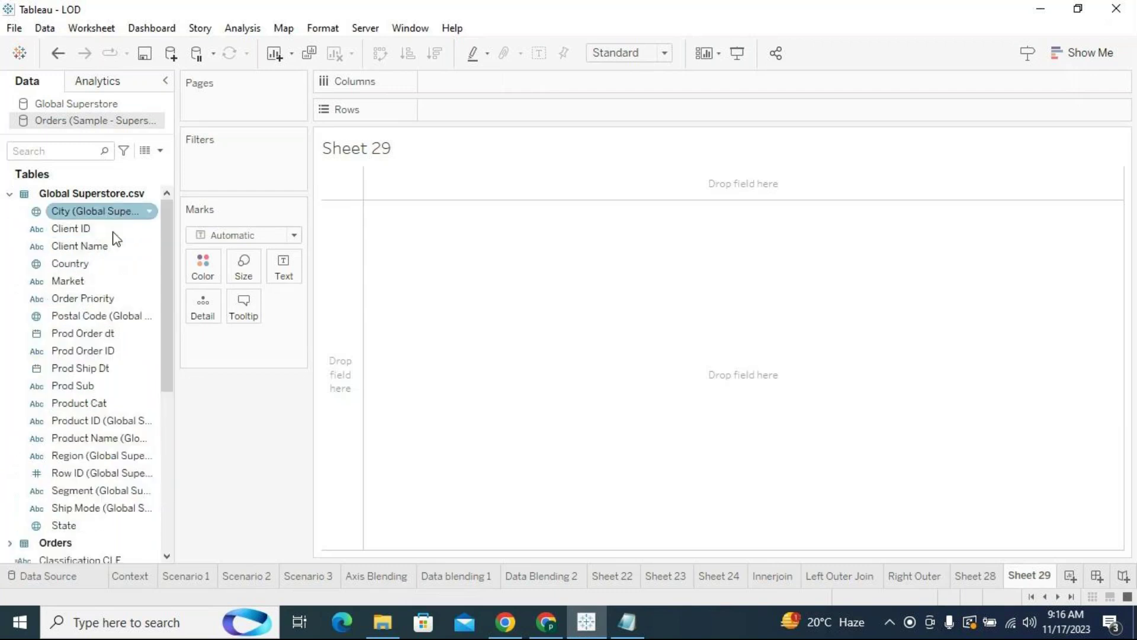
pyautogui.scroll(-1, 98, 459)
pyautogui.scroll(-2, 89, 438)
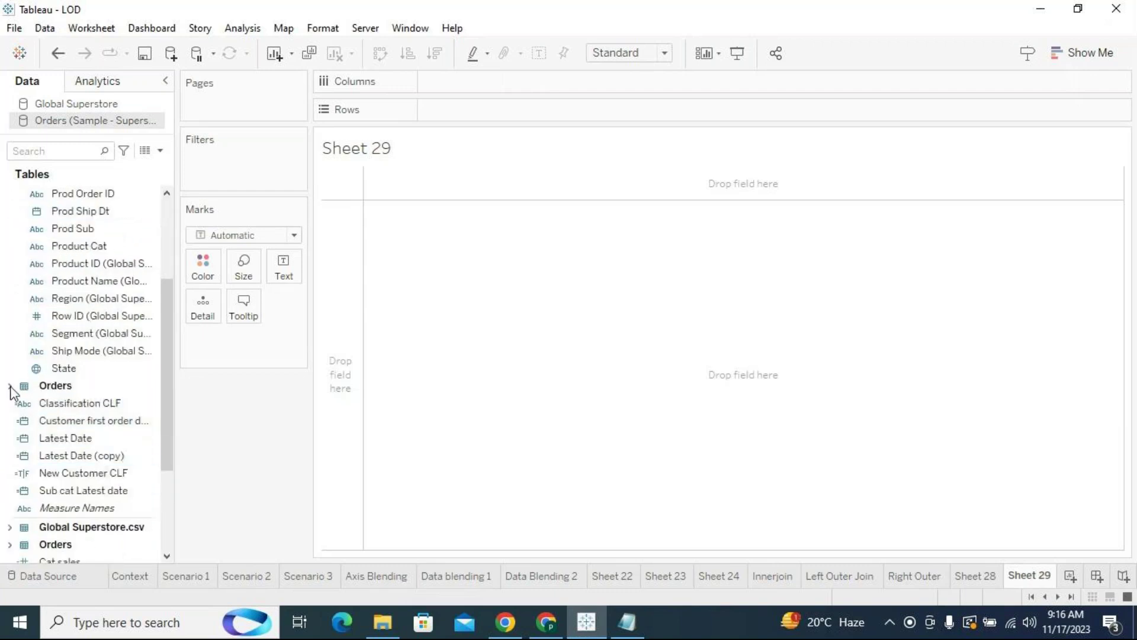
pyautogui.click(10, 385)
pyautogui.scroll(-3, 123, 428)
pyautogui.scroll(-5, 123, 428)
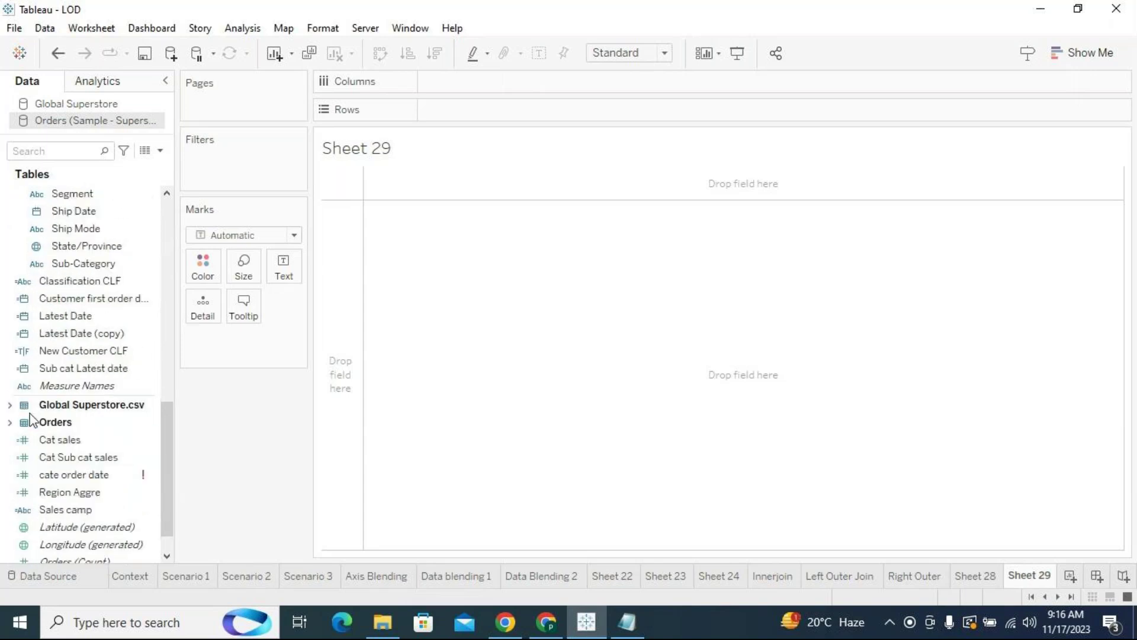
pyautogui.click(10, 405)
pyautogui.scroll(-3, 21, 500)
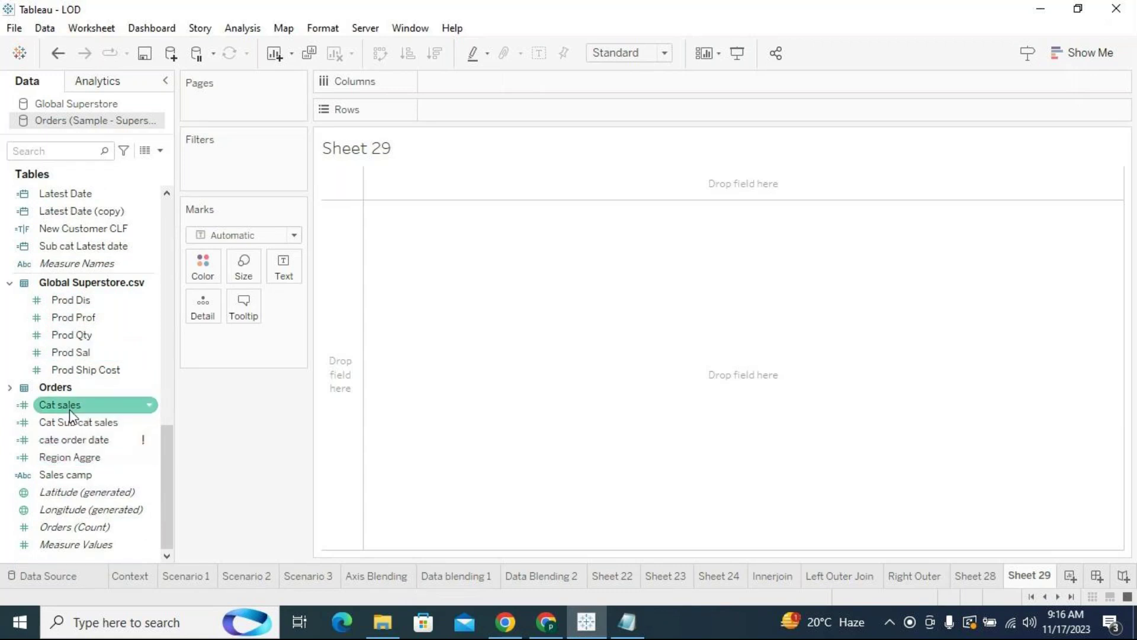
# Step: Add Market from Global Superstore.csv to the rows of Sheet 29
pyautogui.scroll(3, 115, 314)
pyautogui.scroll(10, 119, 311)
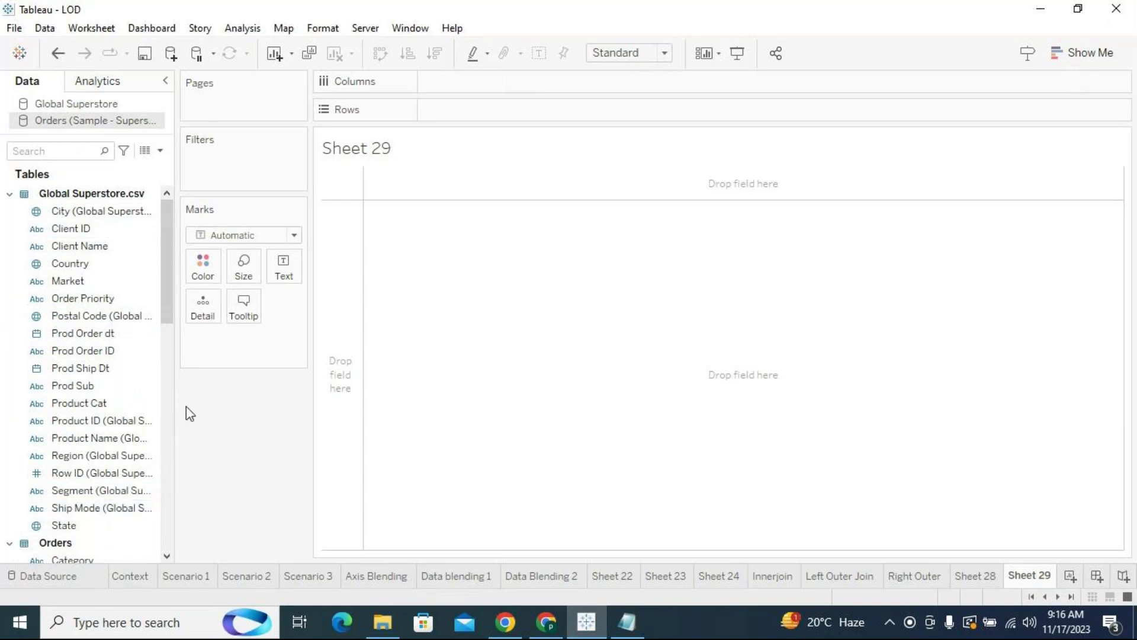
pyautogui.moveTo(88, 281); pyautogui.dragTo(463, 111)
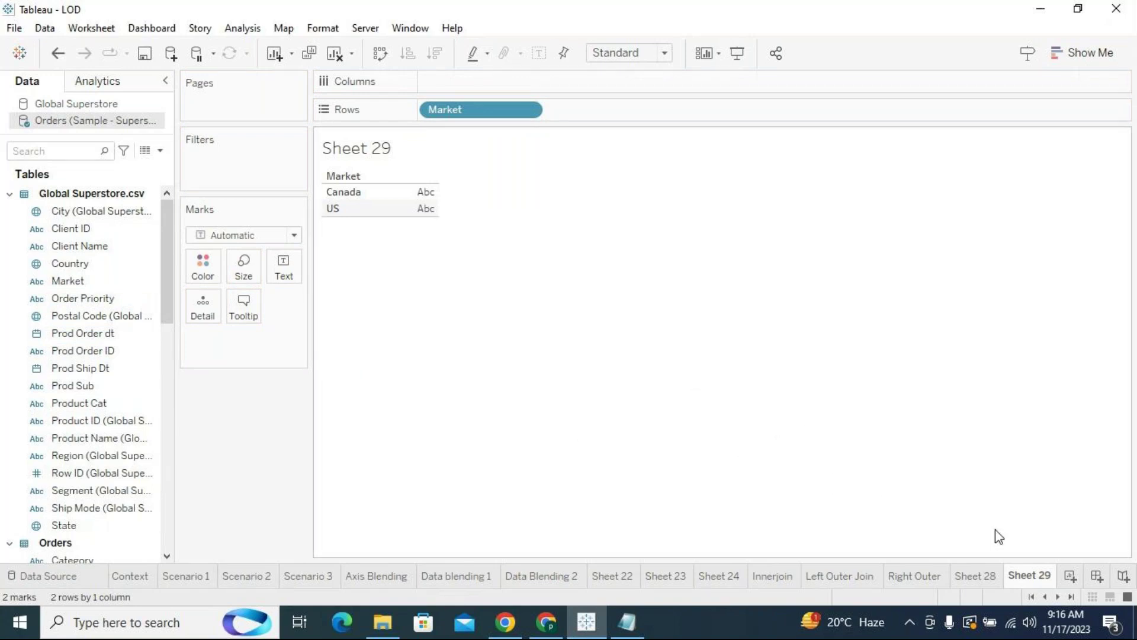
# Step: Open the Orders (Sample - Superstore) data source for editing and show the sheets of its Sample - Superstore connection
pyautogui.rightClick(91, 118)
pyautogui.click(144, 146)
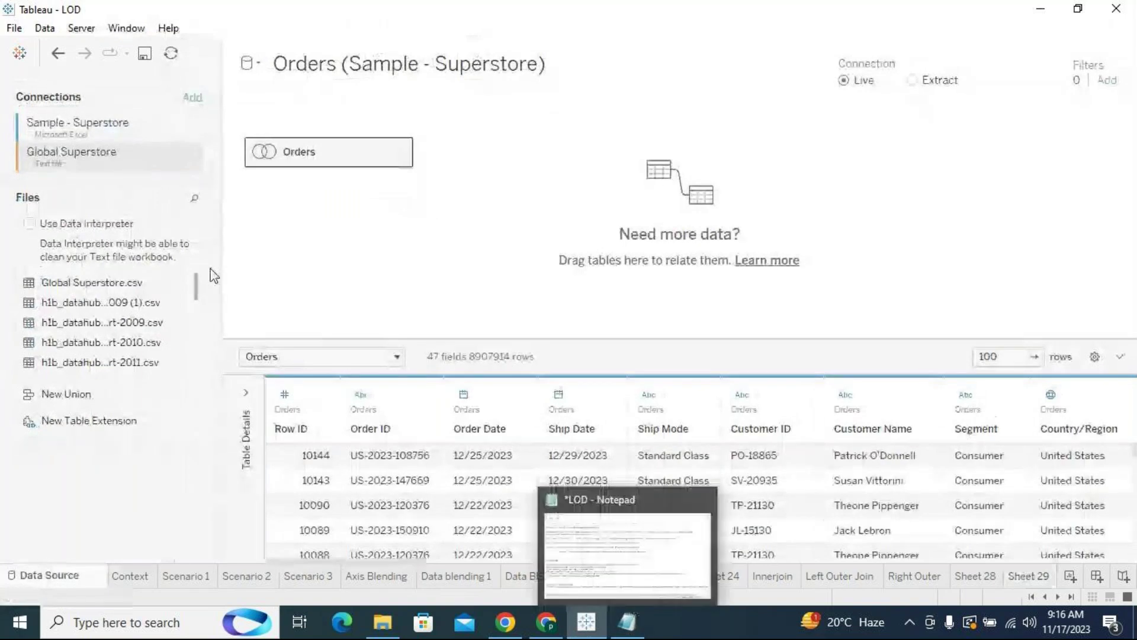
pyautogui.click(154, 130)
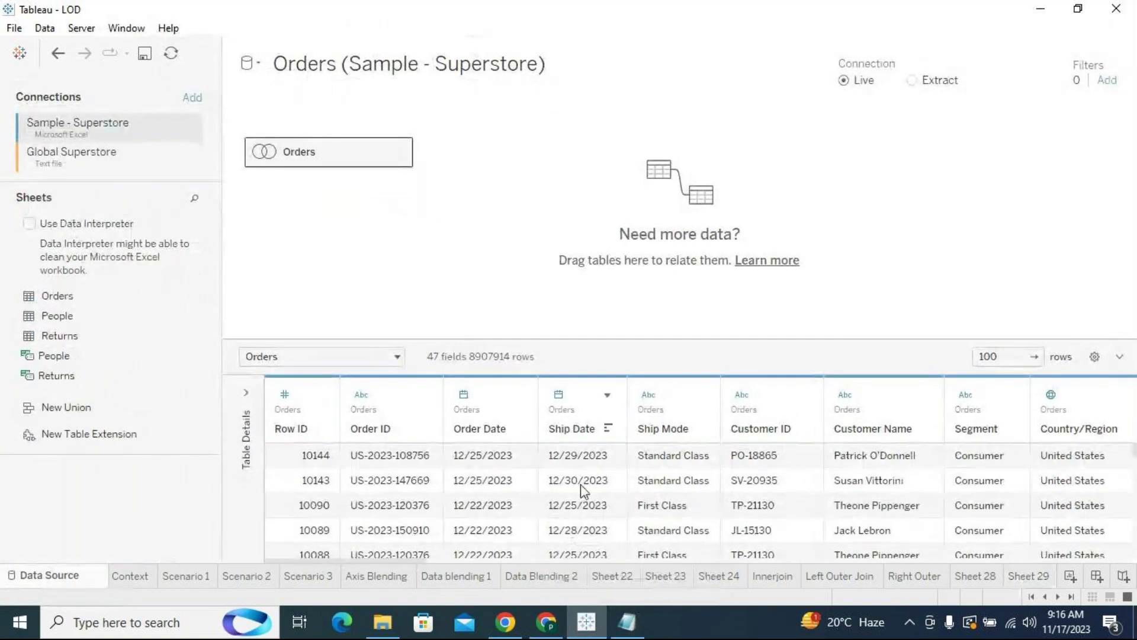
# Step: Switch to the LOD notes in Notepad, highlight the data blending rules, and return to Tableau
pyautogui.click(627, 629)
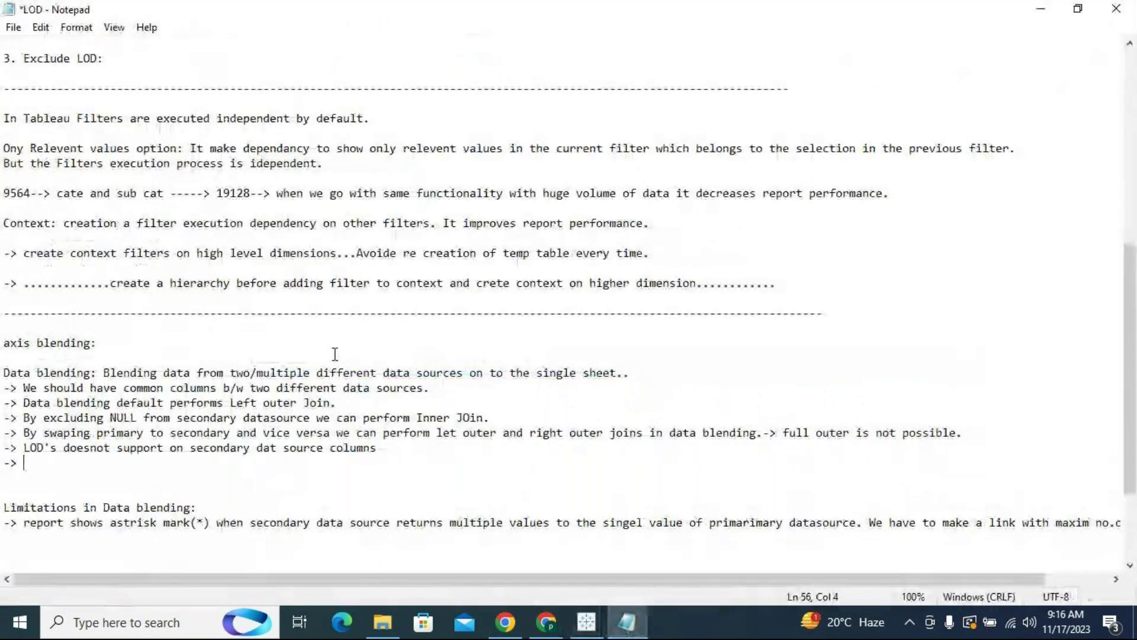
pyautogui.moveTo(391, 448); pyautogui.dragTo(2, 367)
pyautogui.click(1037, 10)
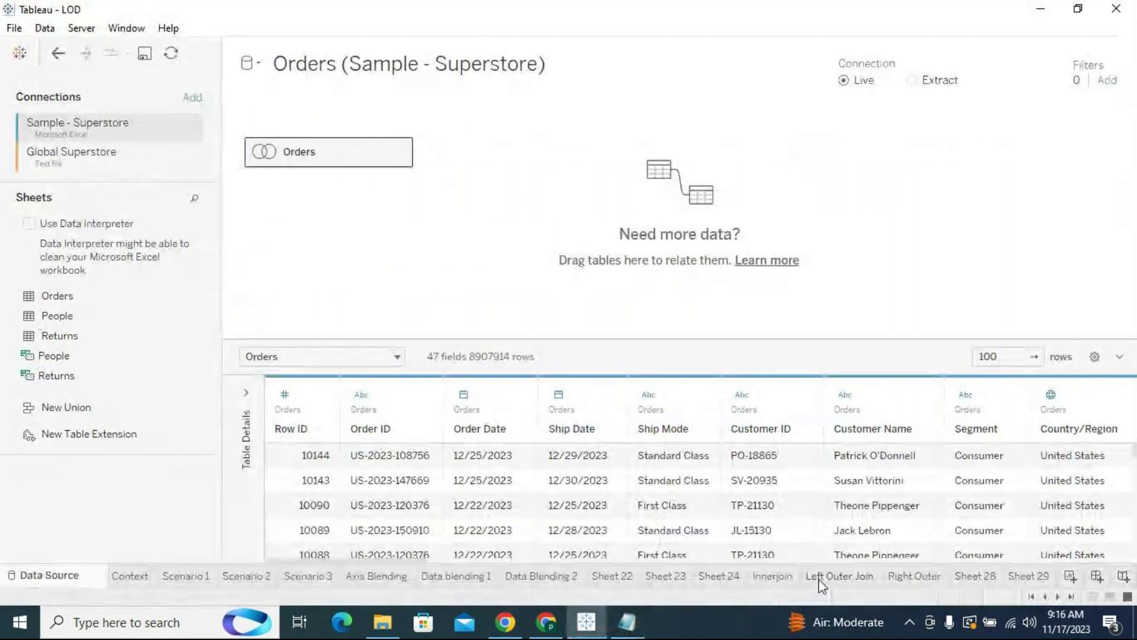
# Step: Open the Innerjoin sheet and compare the fields of the Global Superstore and Orders (Sample - Superstore) data sources
pyautogui.click(776, 578)
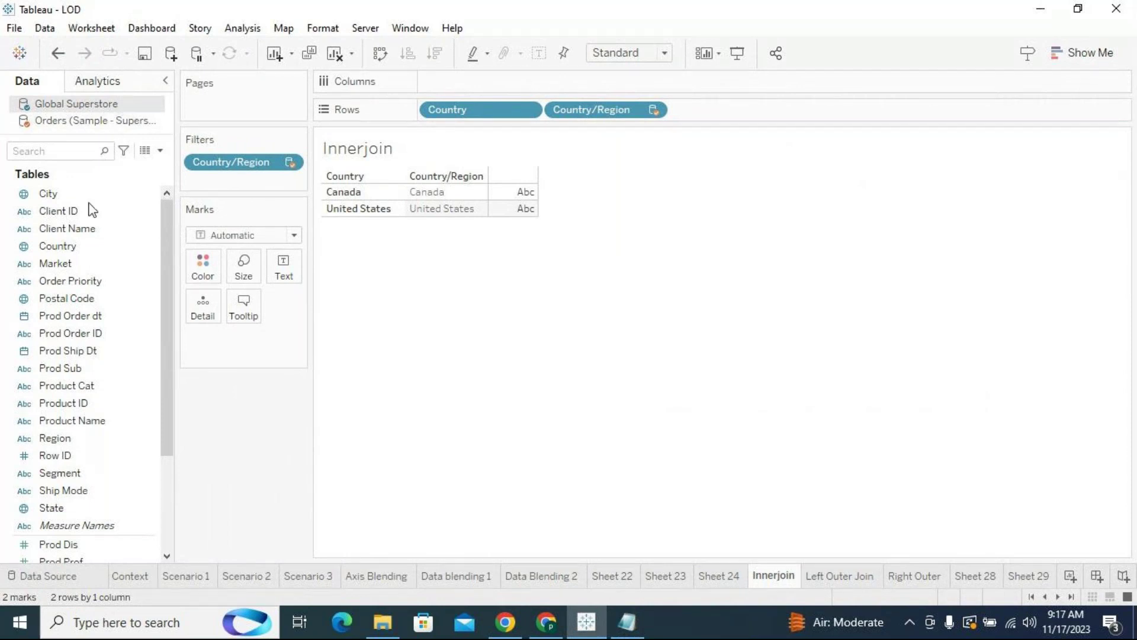
pyautogui.moveTo(164, 218)
pyautogui.mouseDown()
pyautogui.moveTo(167, 249)
pyautogui.moveTo(167, 196)
pyautogui.mouseUp()
pyautogui.moveTo(168, 389); pyautogui.dragTo(164, 362)
pyautogui.click(114, 125)
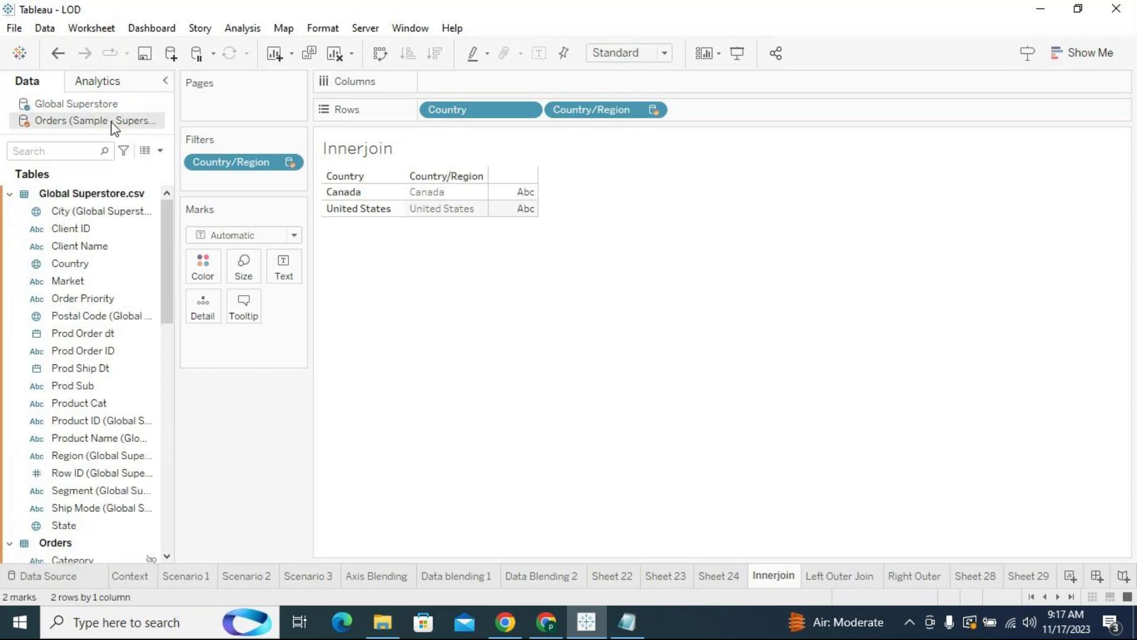
pyautogui.click(84, 107)
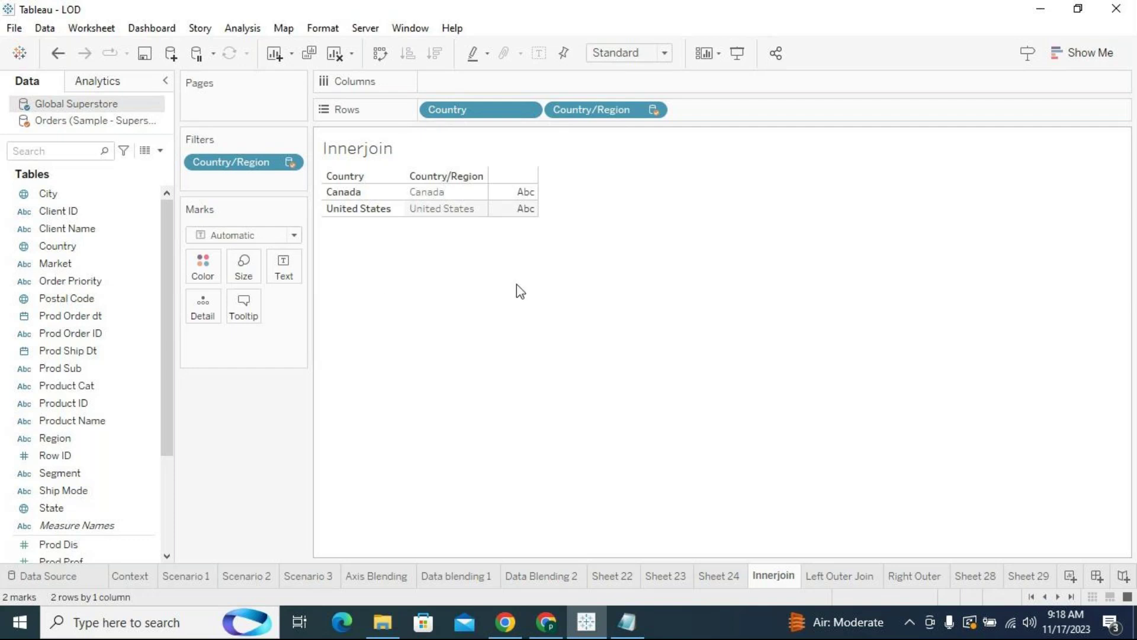
pyautogui.click(52, 121)
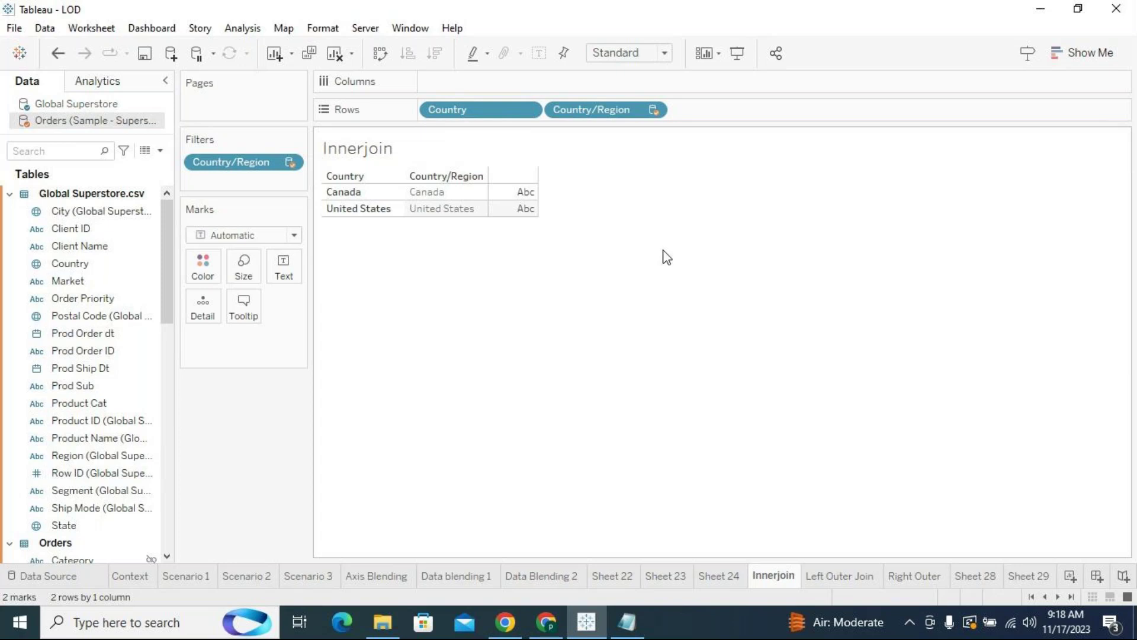
pyautogui.moveTo(77, 281); pyautogui.dragTo(591, 18)
# Step: Reopen the Orders data source and inspect the physical join inside the Orders table before returning to the logical layer
pyautogui.rightClick(125, 124)
pyautogui.click(145, 135)
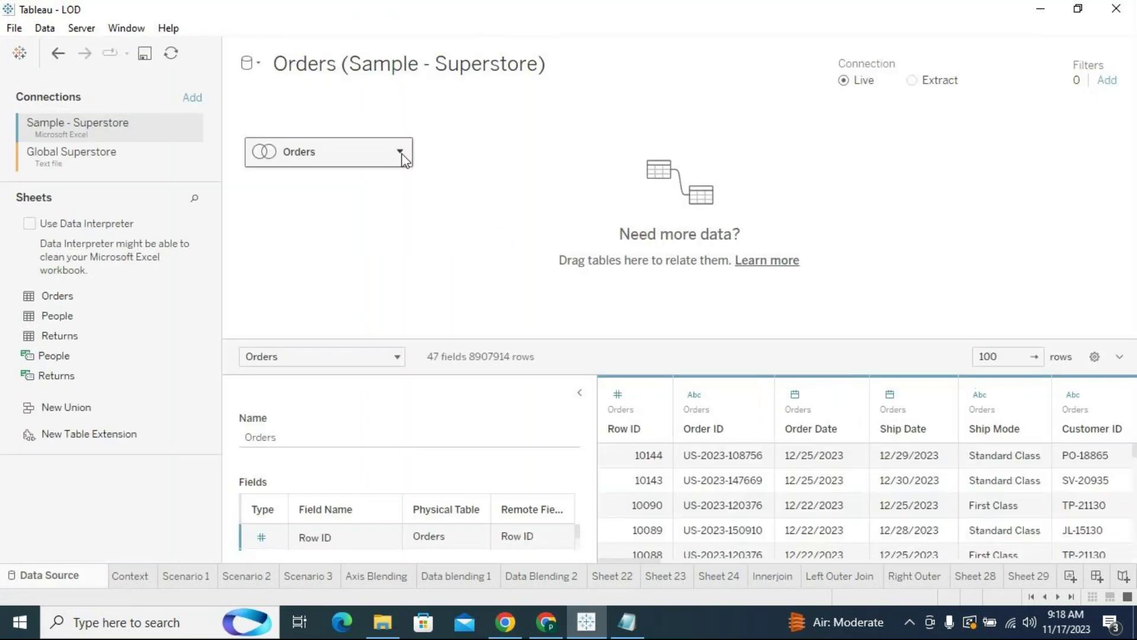
pyautogui.click(399, 153)
pyautogui.click(433, 168)
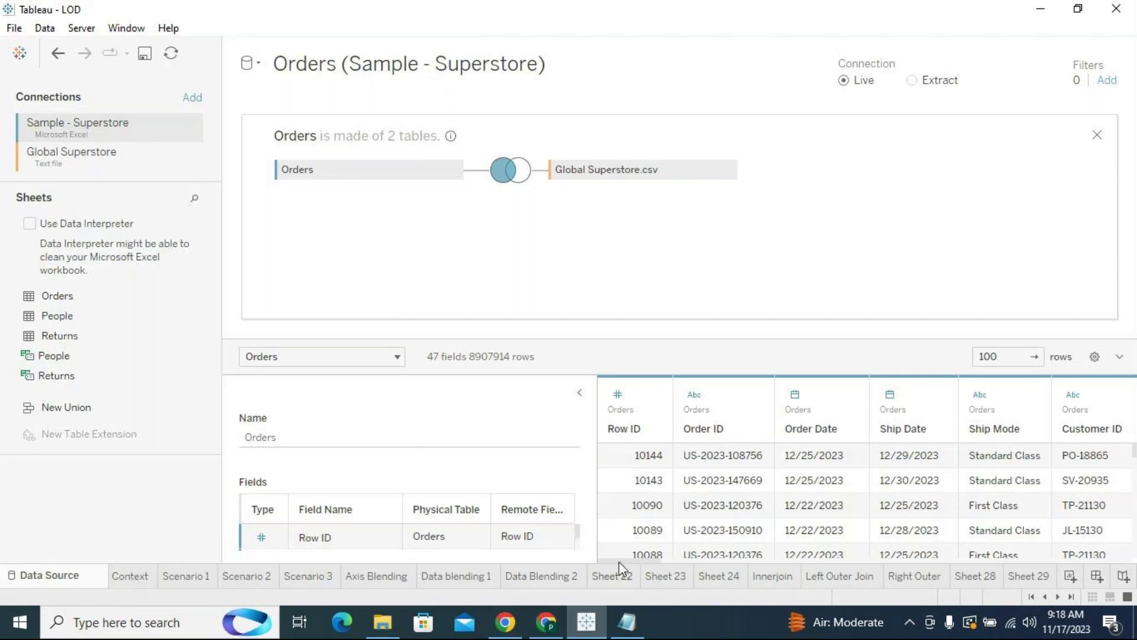
pyautogui.click(581, 393)
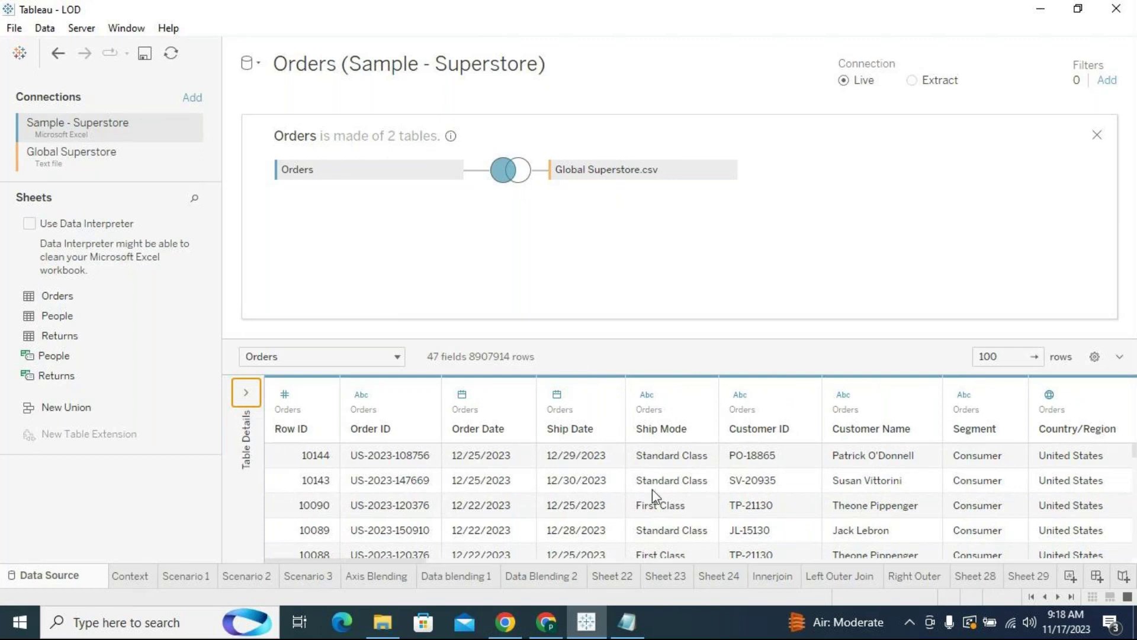
pyautogui.click(1097, 135)
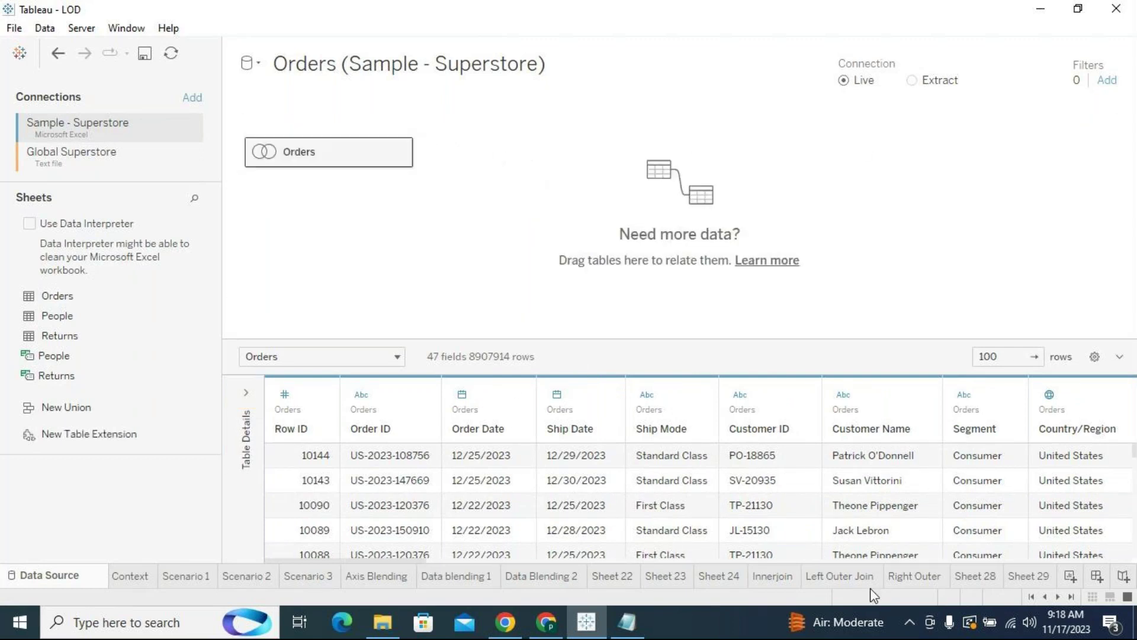
# Step: Open Sheet 29, switch to the LOD notes in Notepad, and start a "Cross Database Join: ->" entry below the data blending limitations
pyautogui.click(1018, 574)
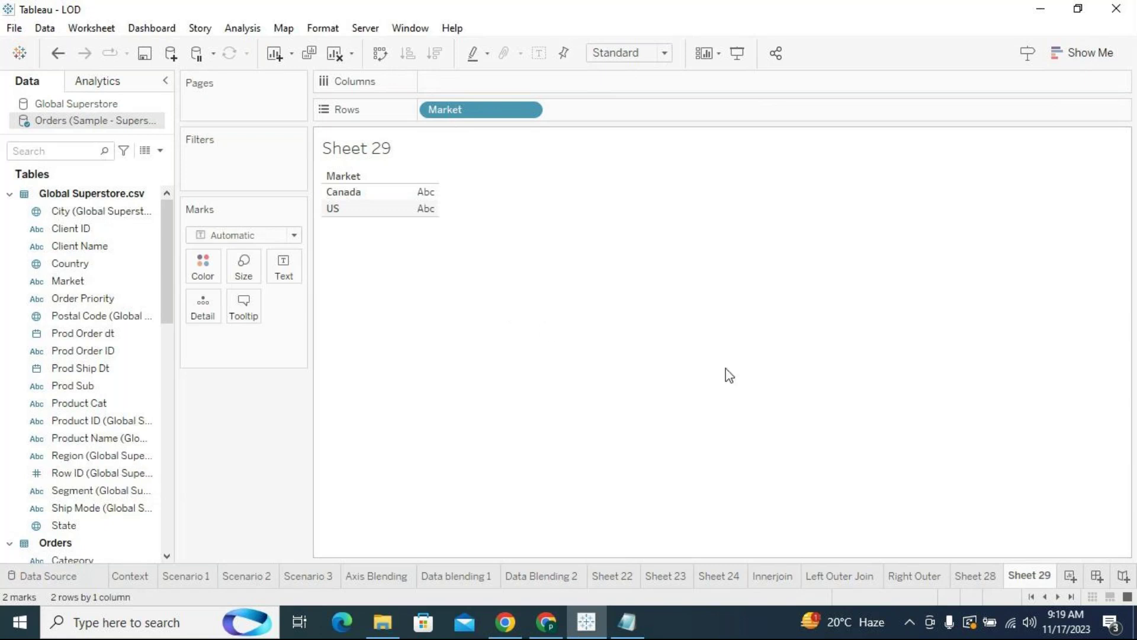
pyautogui.click(627, 621)
pyautogui.click(218, 516)
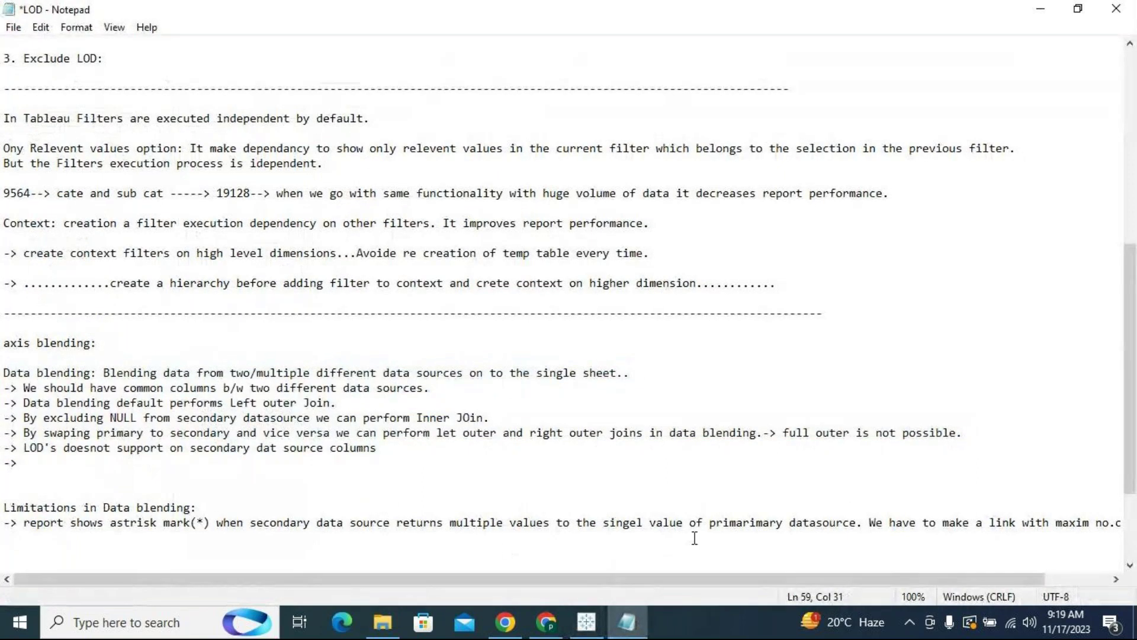
pyautogui.scroll(-2, 437, 510)
pyautogui.click(119, 479)
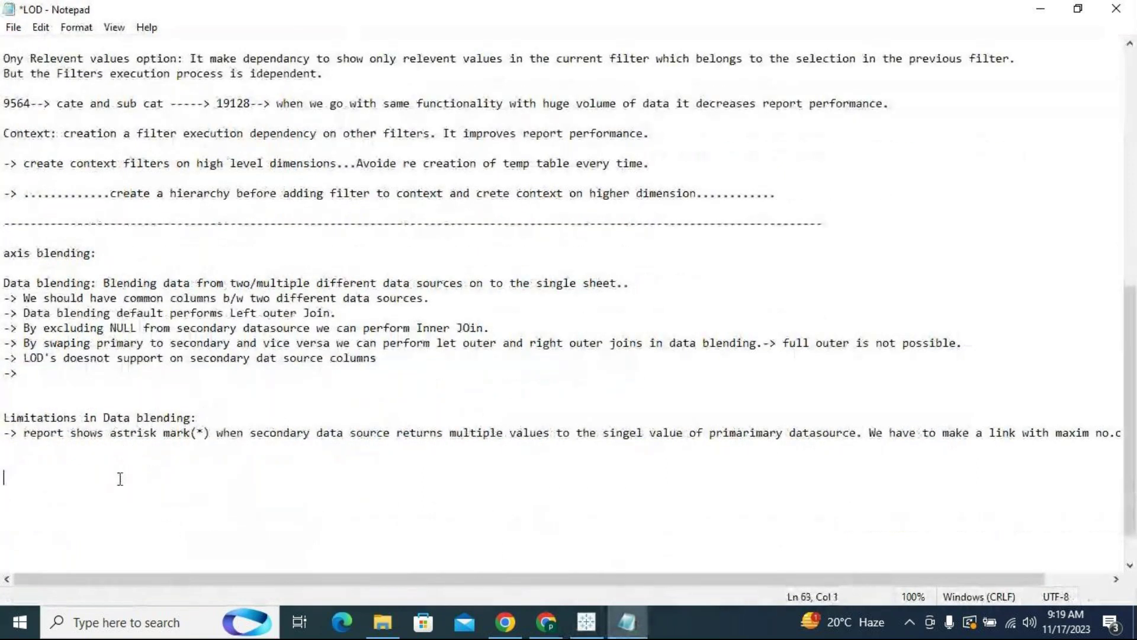
pyautogui.write('Cross Database Join: -> ')
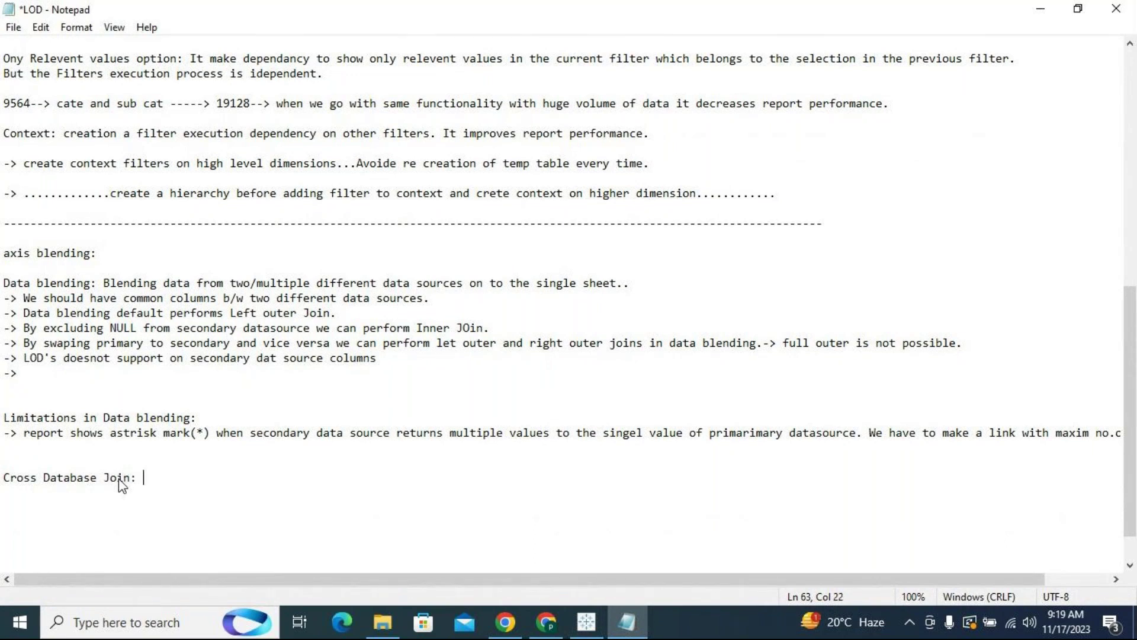
# Step: Complete the Cross Database Join note with "from 10.5 we can perform a physical joins b/w multiple datasources."
pyautogui.write('from10')
pyautogui.press('BackSpace')
pyautogui.press('BackSpace')
pyautogui.write('10.5 we can')
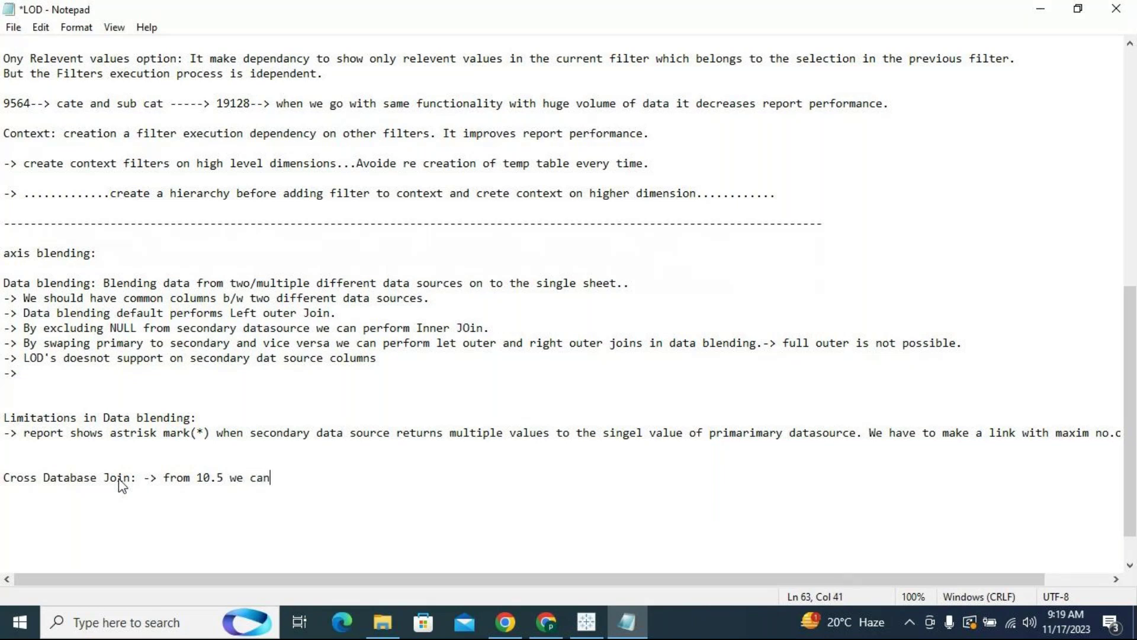
pyautogui.write(' perform a physical joins b/w m')
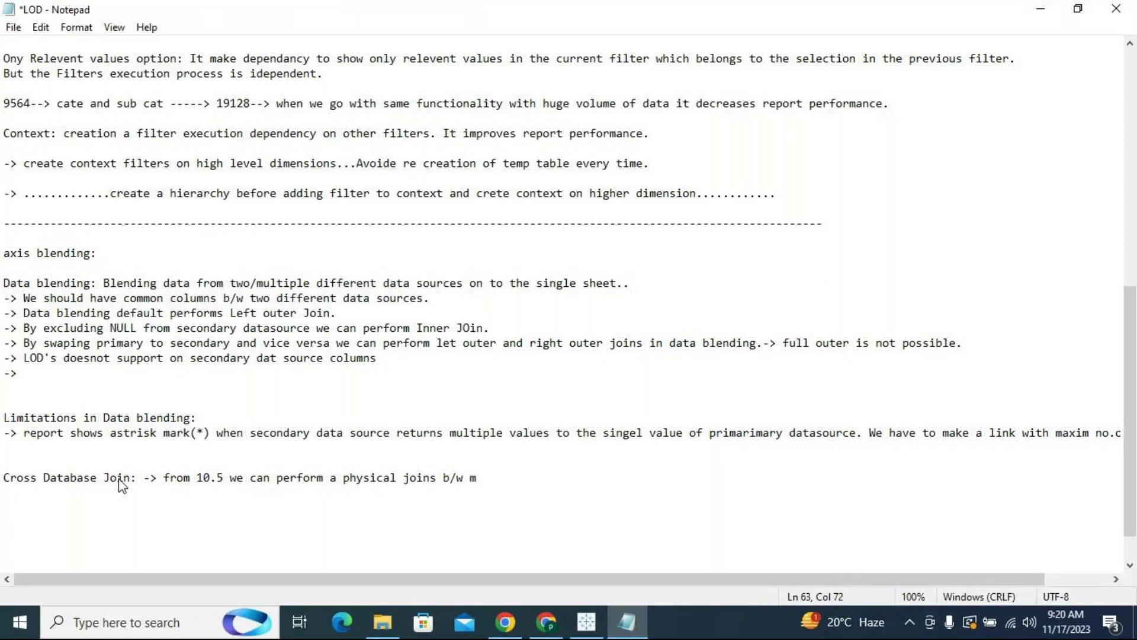
pyautogui.write('ultip')
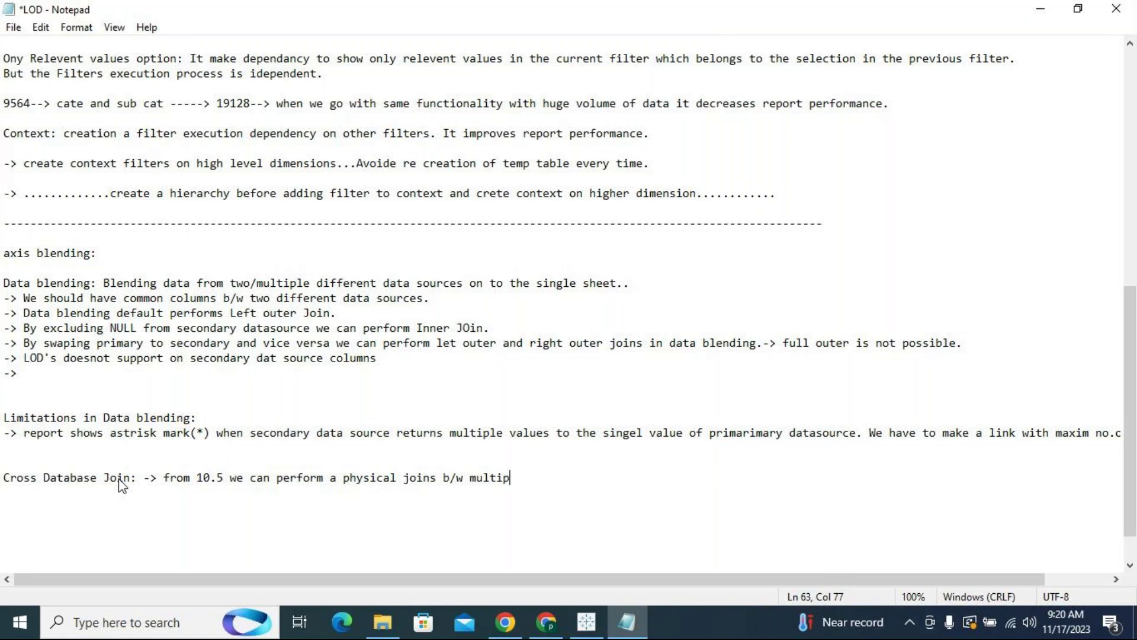
pyautogui.write('le datasources.')
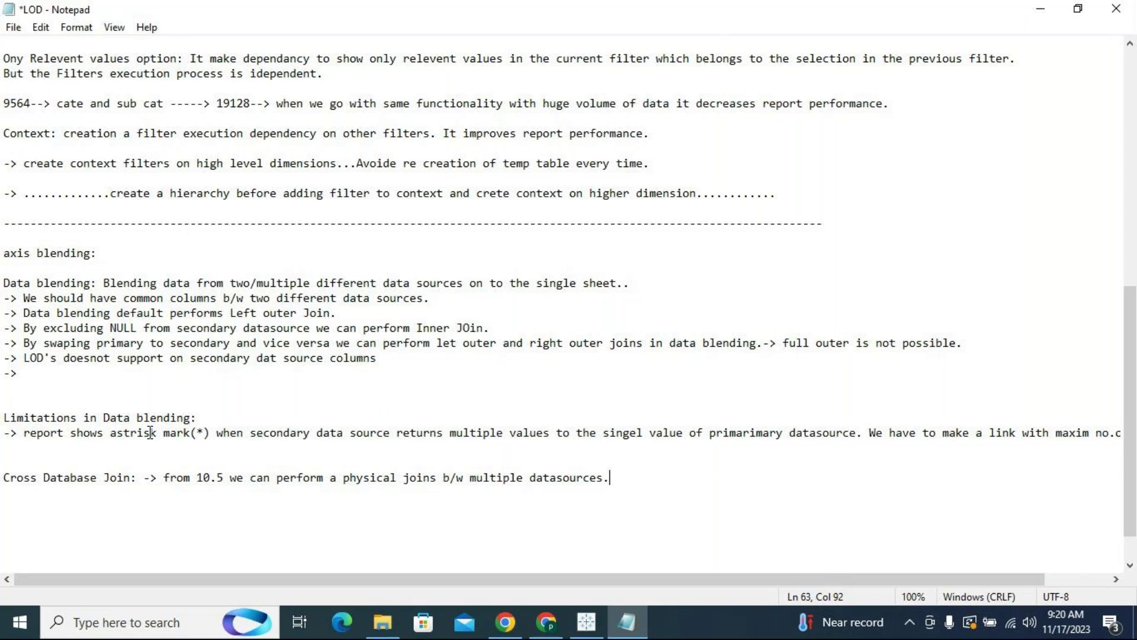
# Step: Add the limitation "-> NULL values also appear." beneath the asterisk mark note in the data blending limitations
pyautogui.click(20, 448)
pyautogui.write('-> NULL value')
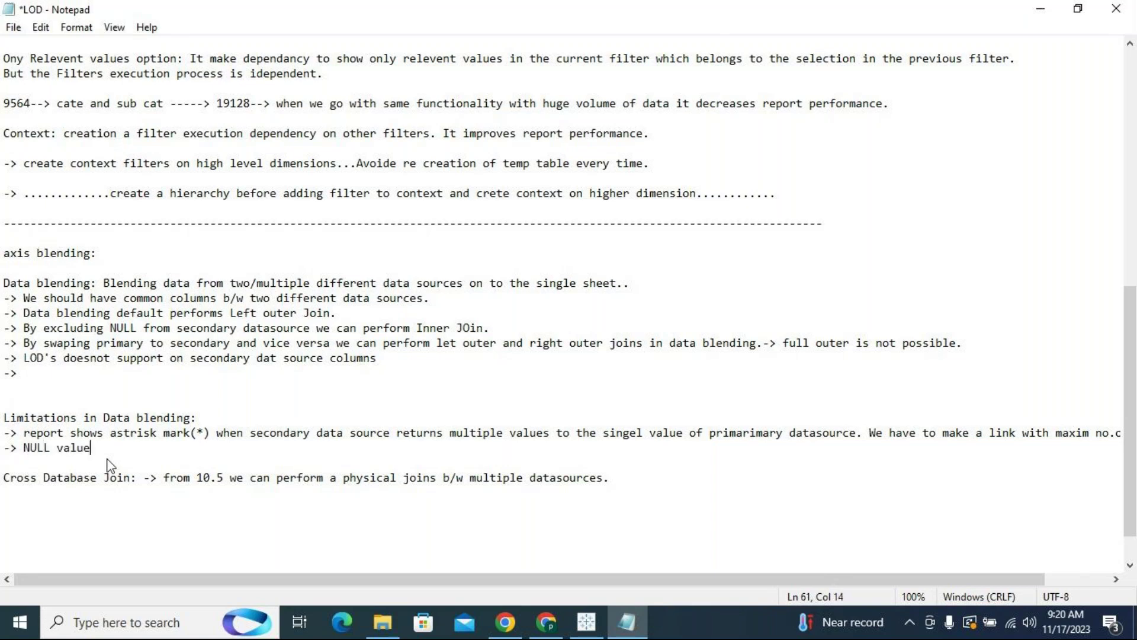
pyautogui.write('s  also appear.')
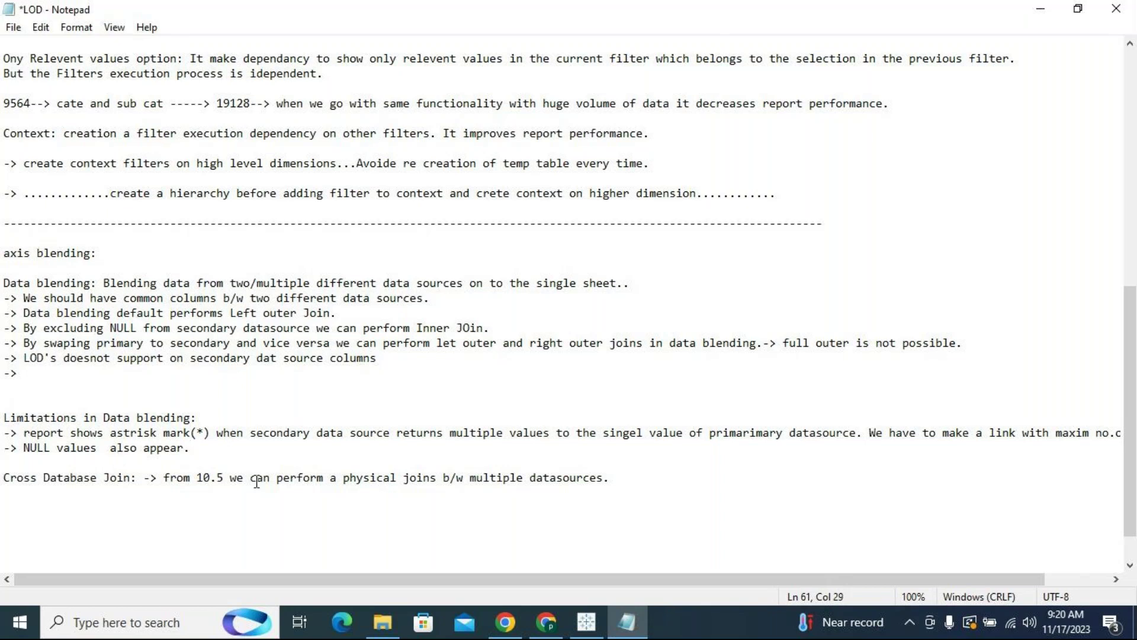
pyautogui.click(284, 429)
# Step: Switch back to Tableau and save the LOD workbook
pyautogui.moveTo(586, 622)
pyautogui.click(502, 494)
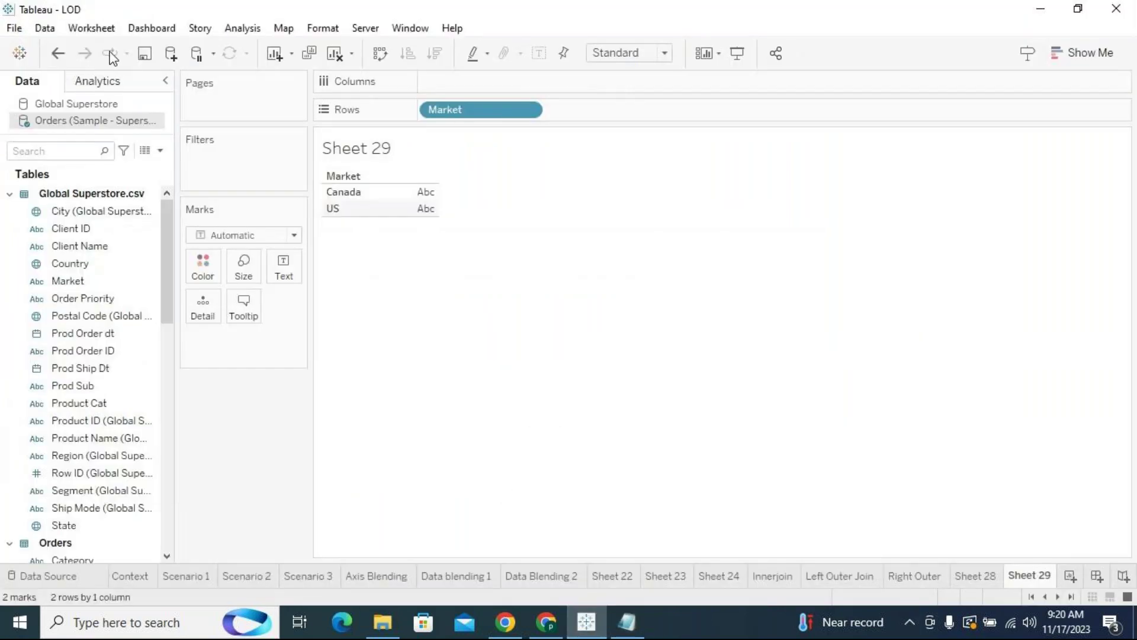
pyautogui.click(144, 53)
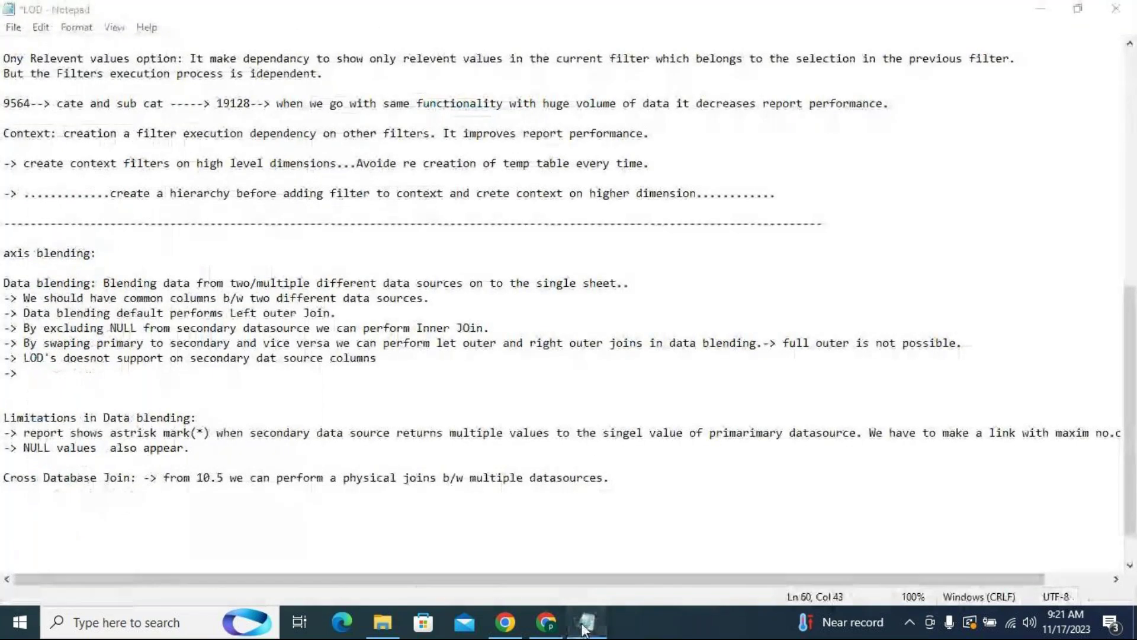
# Step: Close the Notepad notes, saving the changes to LOD.txt, and switch to the GoTo meeting in Chrome
pyautogui.click(1116, 9)
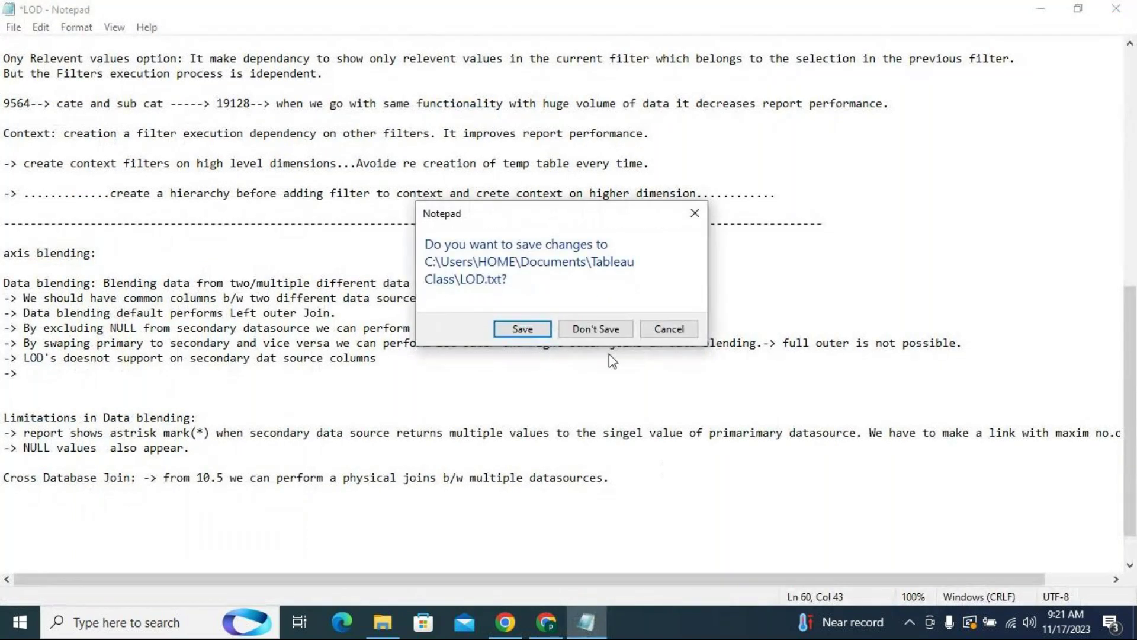
pyautogui.click(523, 329)
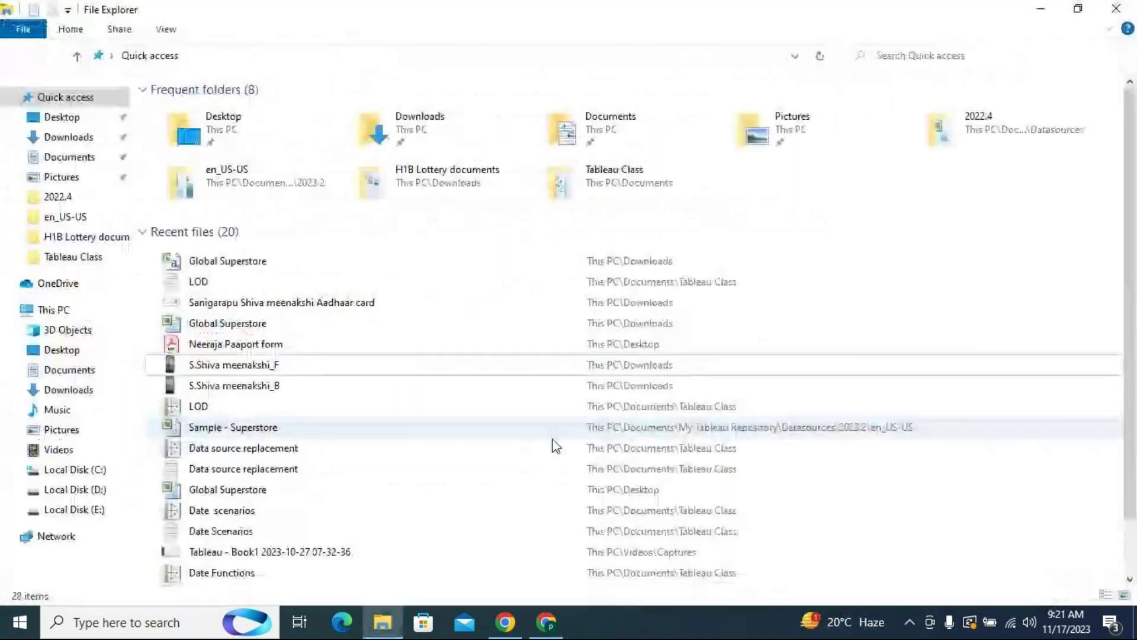
pyautogui.click(539, 628)
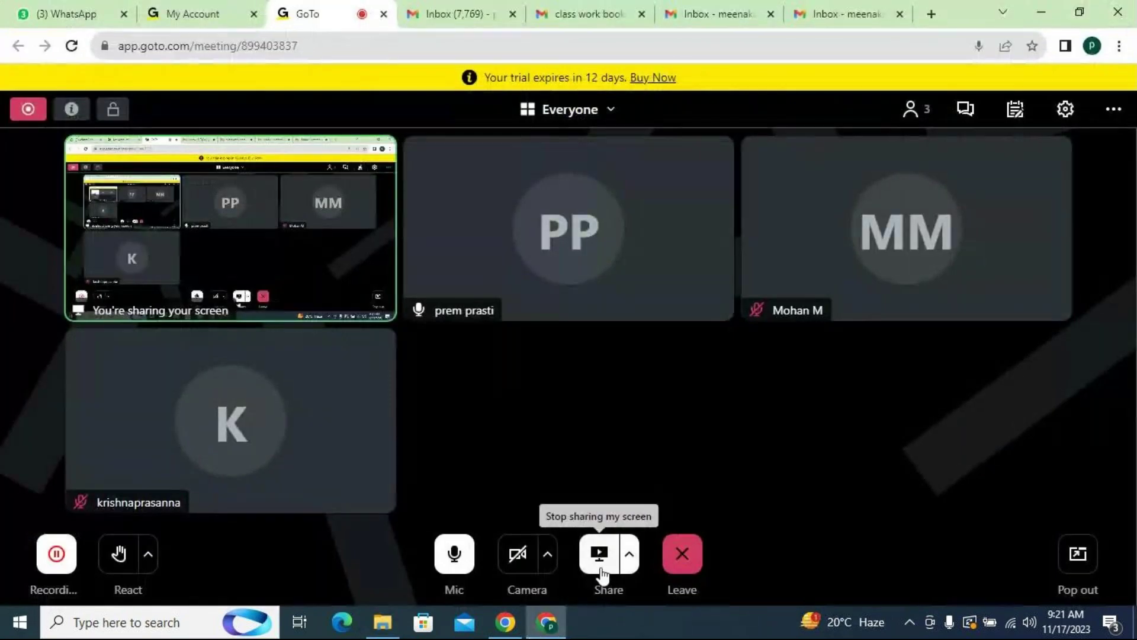